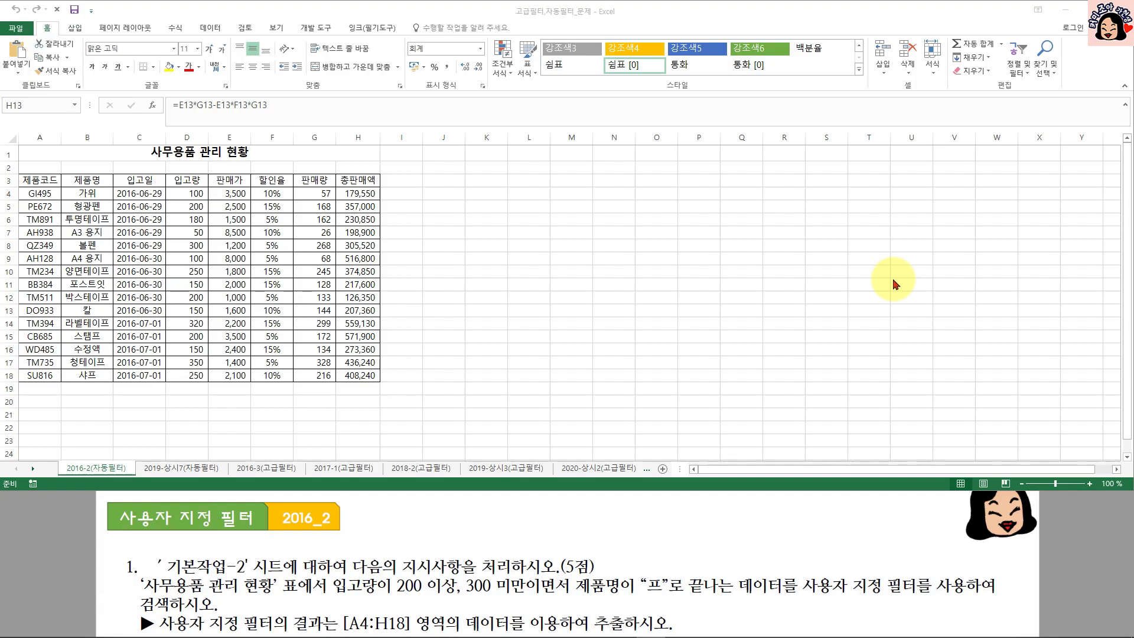
# Step: Turn on AutoFilter for the 사무용품 관리 현황 table in A3:H18
pyautogui.click(313, 307)
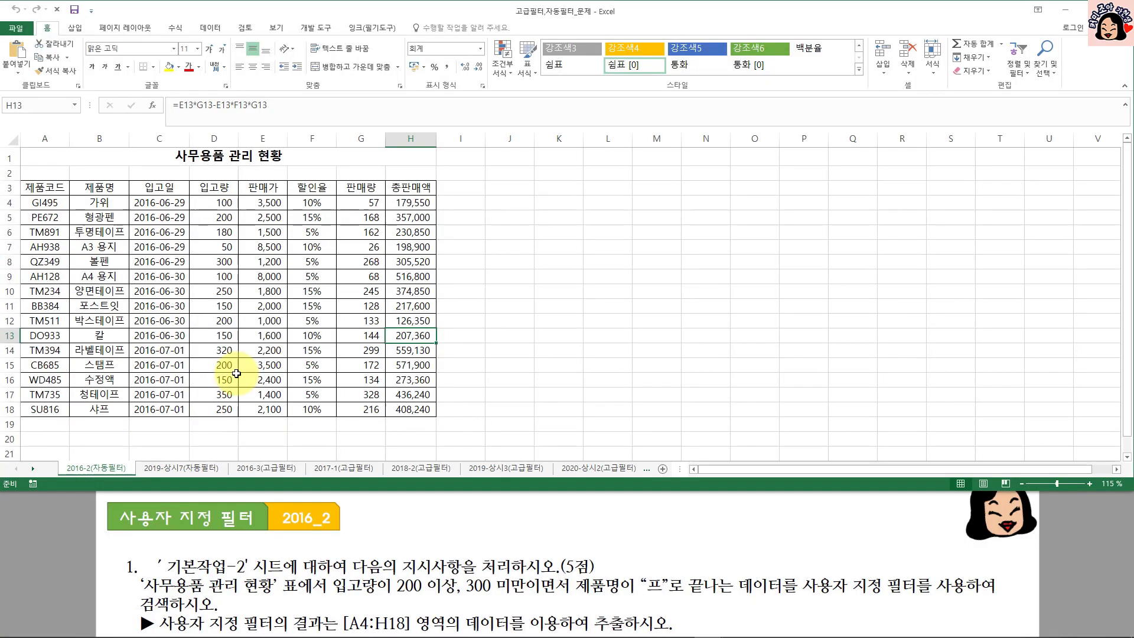
pyautogui.click(275, 352)
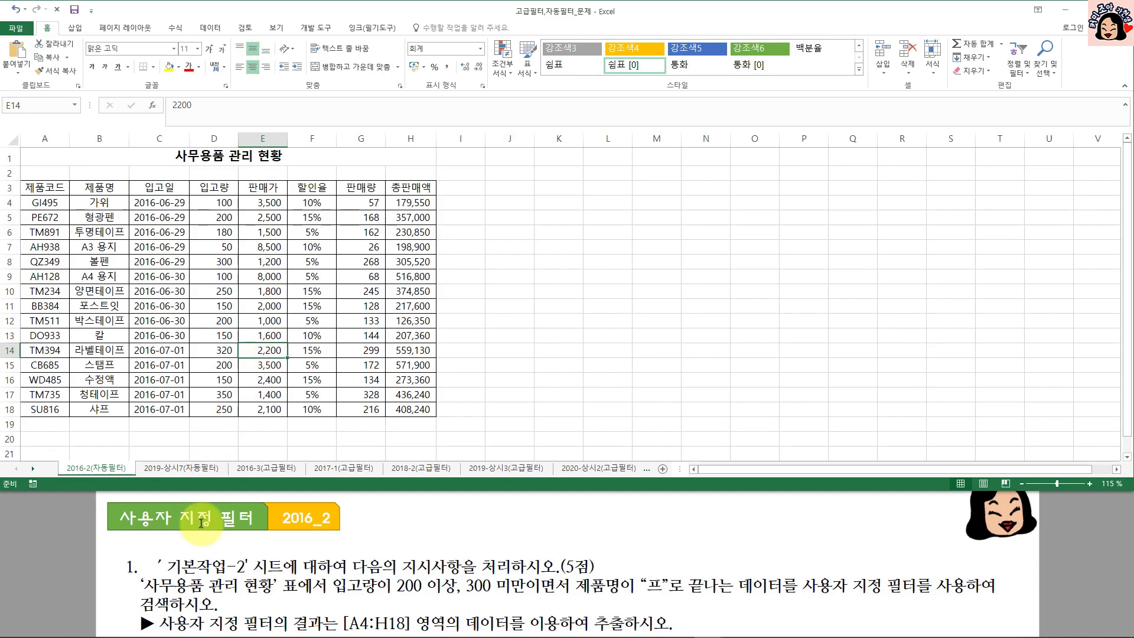
pyautogui.click(47, 189)
pyautogui.moveTo(46, 188); pyautogui.dragTo(410, 409)
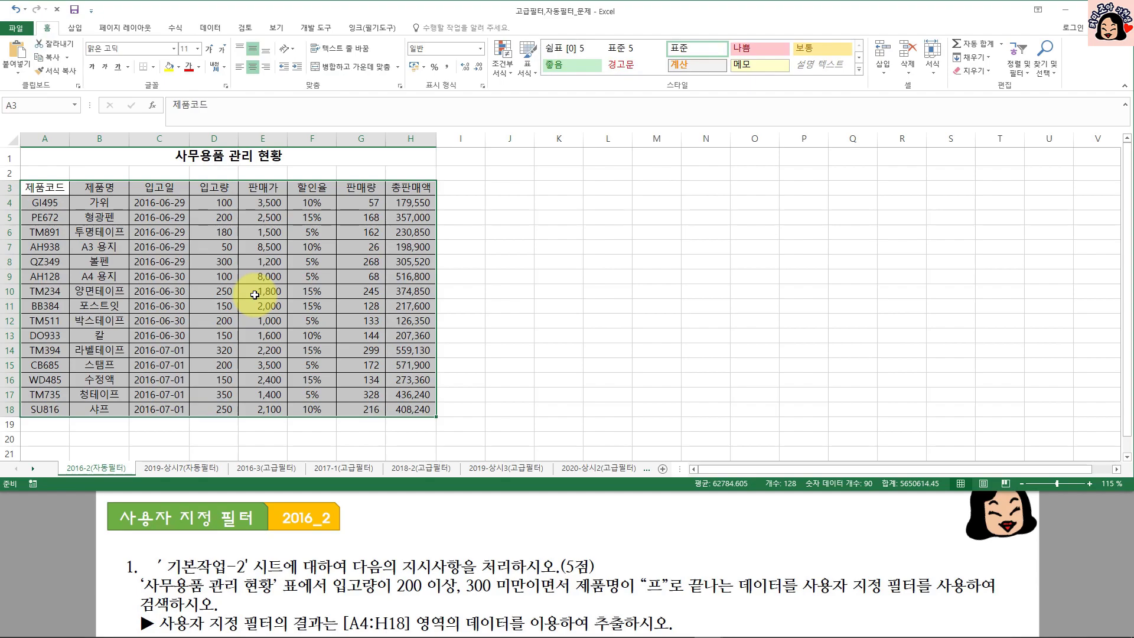
pyautogui.click(255, 294)
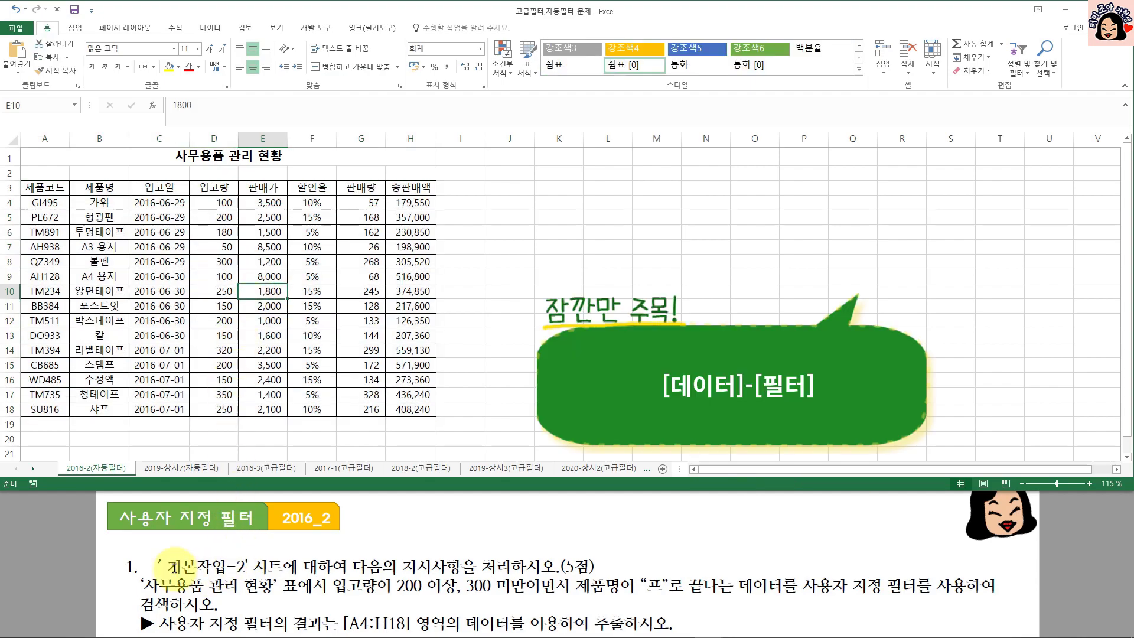
pyautogui.click(210, 28)
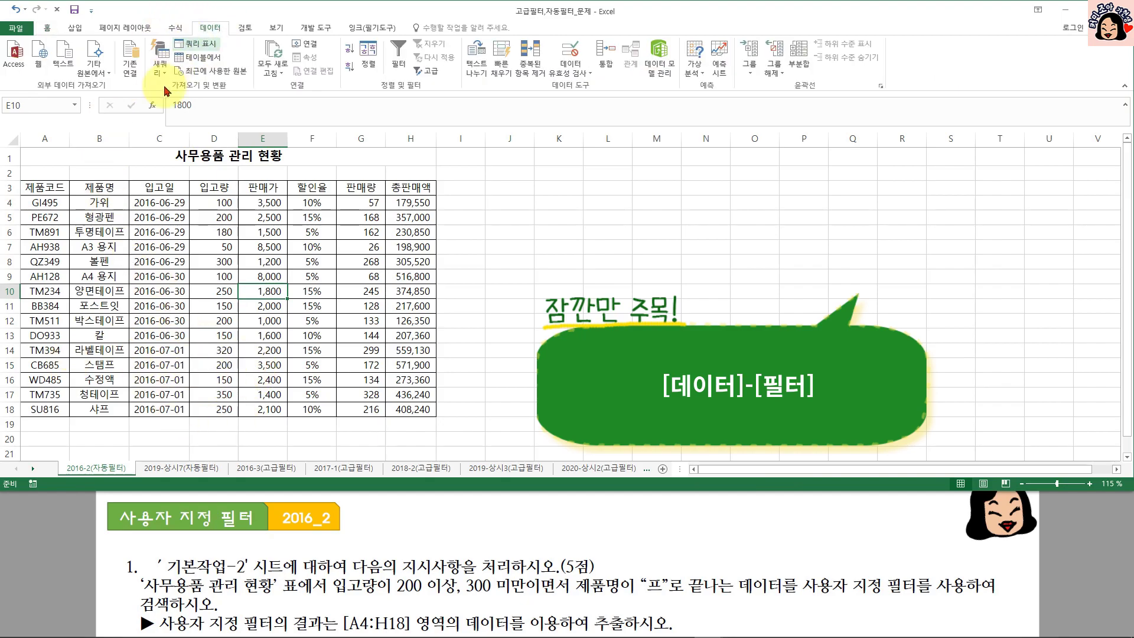
pyautogui.click(400, 65)
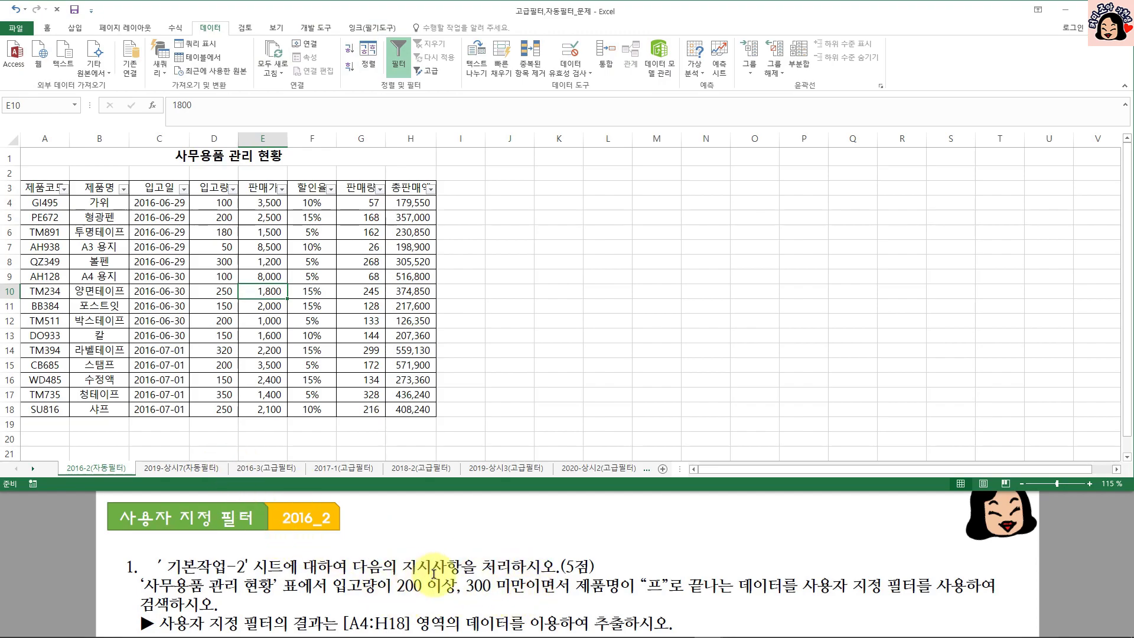
# Step: Start a custom number filter on the 입고량 column and choose ">=" as the first condition's operator
pyautogui.click(232, 189)
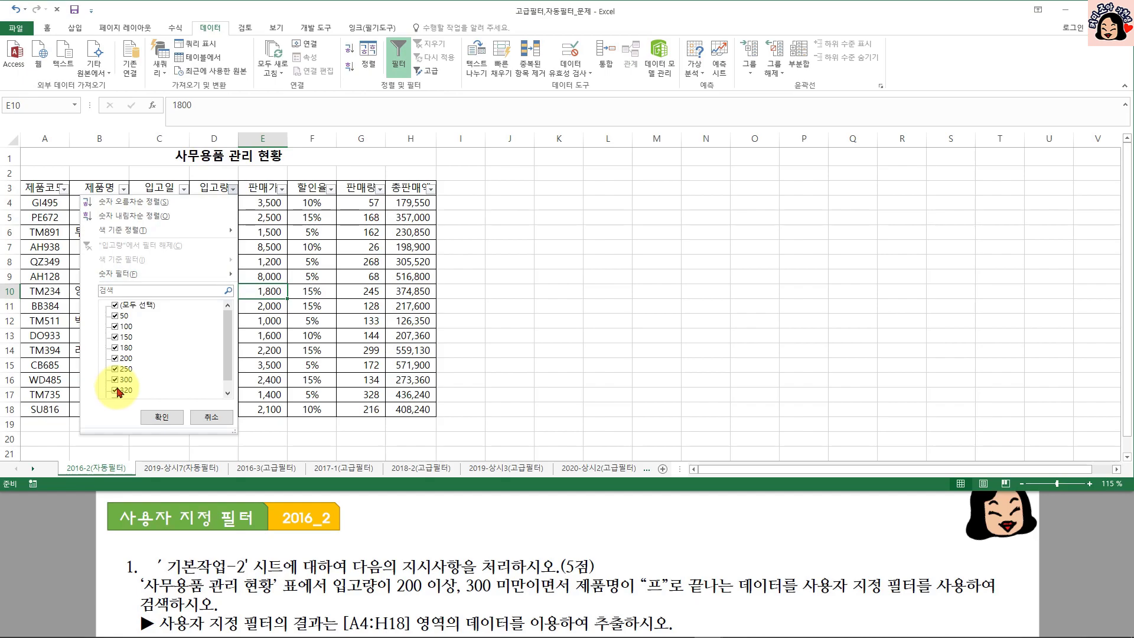
pyautogui.moveTo(207, 279)
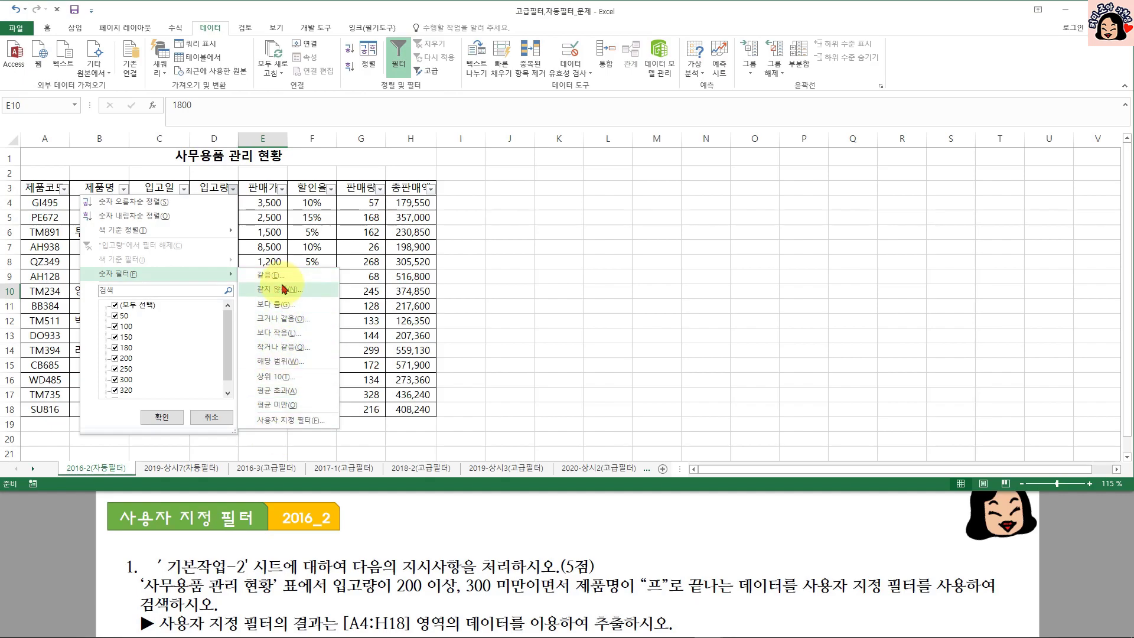
pyautogui.click(290, 420)
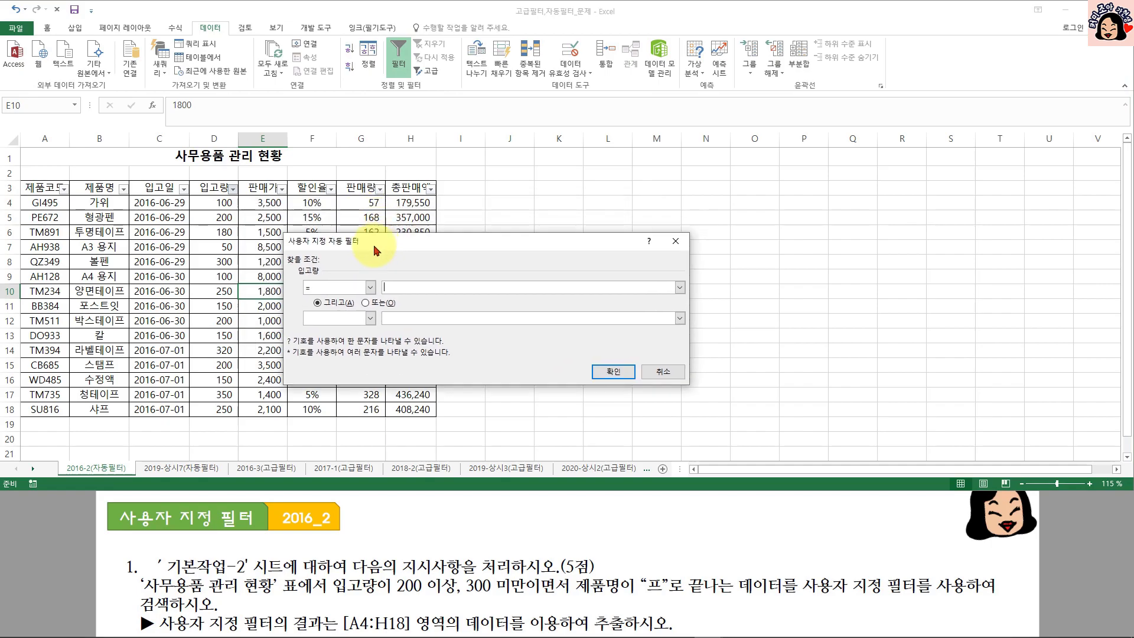
pyautogui.moveTo(378, 245); pyautogui.dragTo(362, 290)
pyautogui.click(353, 334)
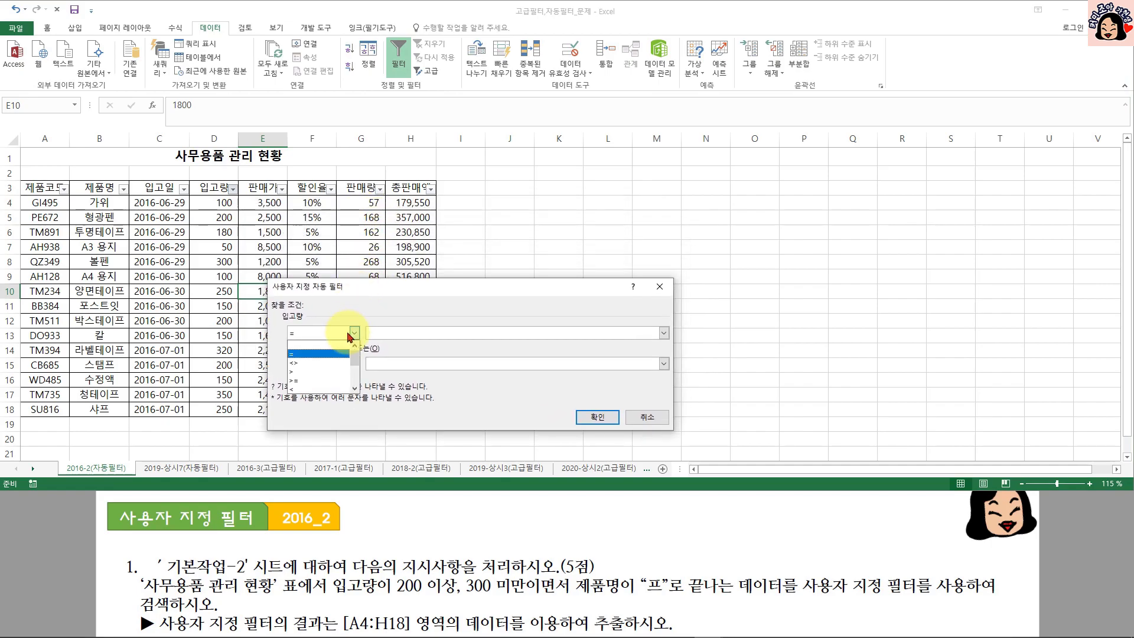
pyautogui.moveTo(353, 357)
pyautogui.mouseDown()
pyautogui.moveTo(354, 373)
pyautogui.moveTo(360, 364)
pyautogui.mouseUp()
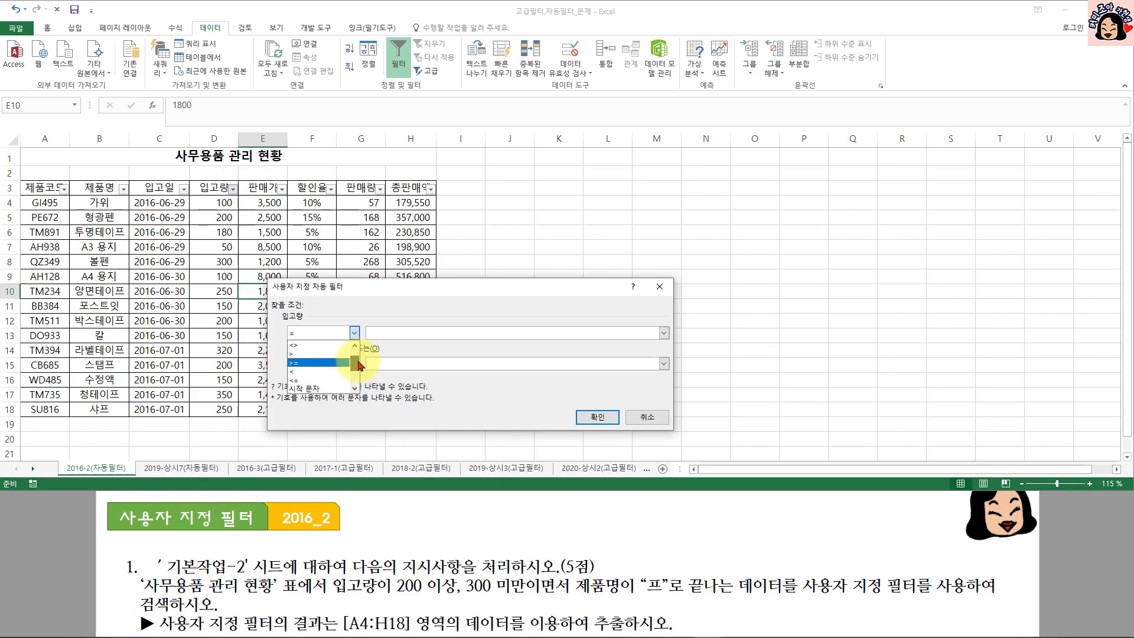
pyautogui.hotkey('ctrl', '1')
pyautogui.click(359, 361)
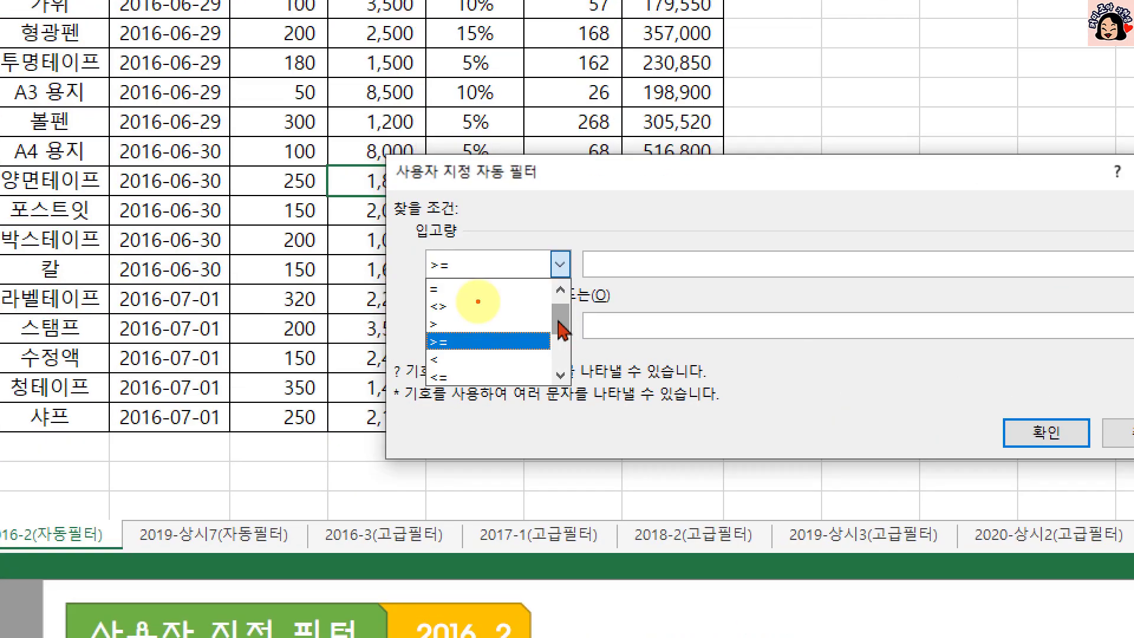
pyautogui.moveTo(452, 284); pyautogui.dragTo(470, 278)
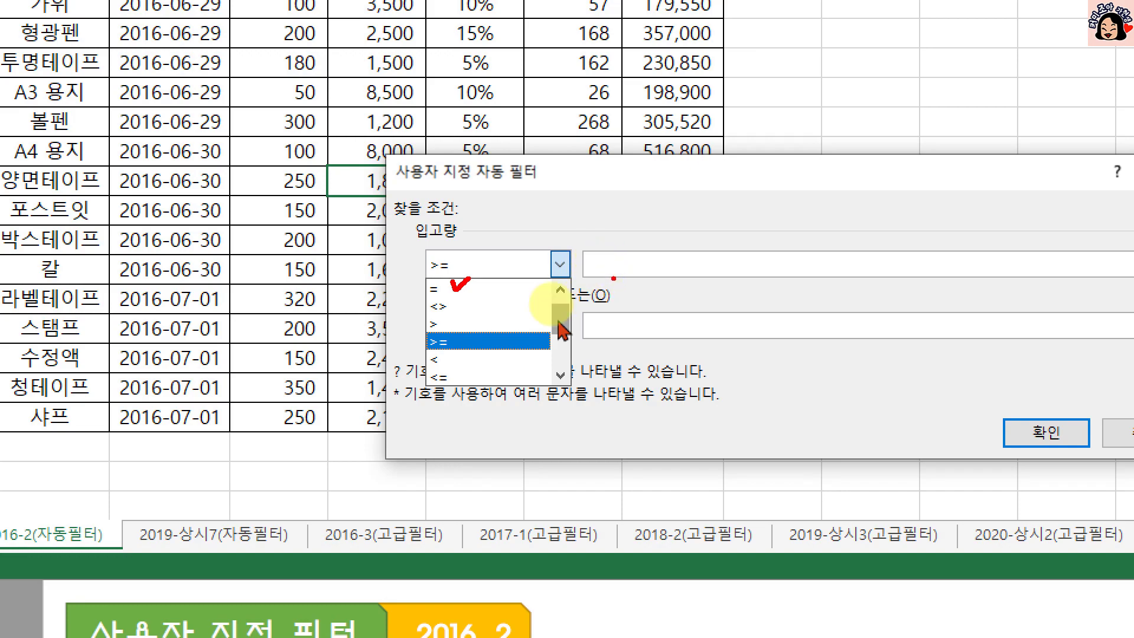
pyautogui.moveTo(425, 314)
pyautogui.mouseDown()
pyautogui.moveTo(458, 314)
pyautogui.moveTo(441, 349)
pyautogui.moveTo(460, 349)
pyautogui.mouseUp()
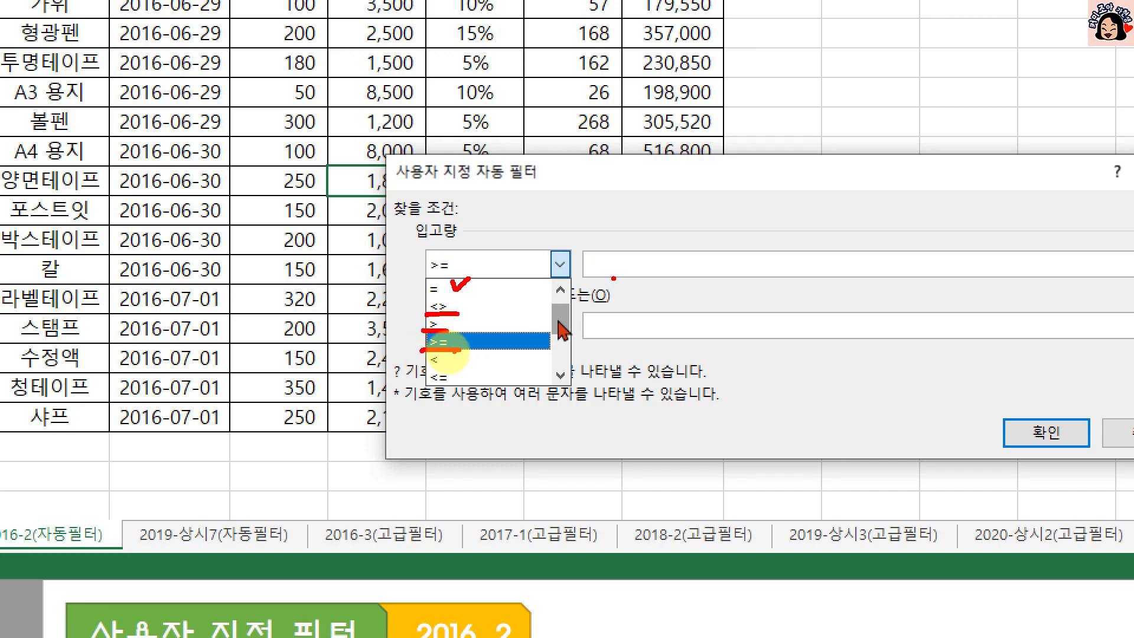
pyautogui.click(431, 367)
pyautogui.moveTo(431, 366)
pyautogui.mouseDown()
pyautogui.moveTo(449, 365)
pyautogui.moveTo(454, 384)
pyautogui.mouseUp()
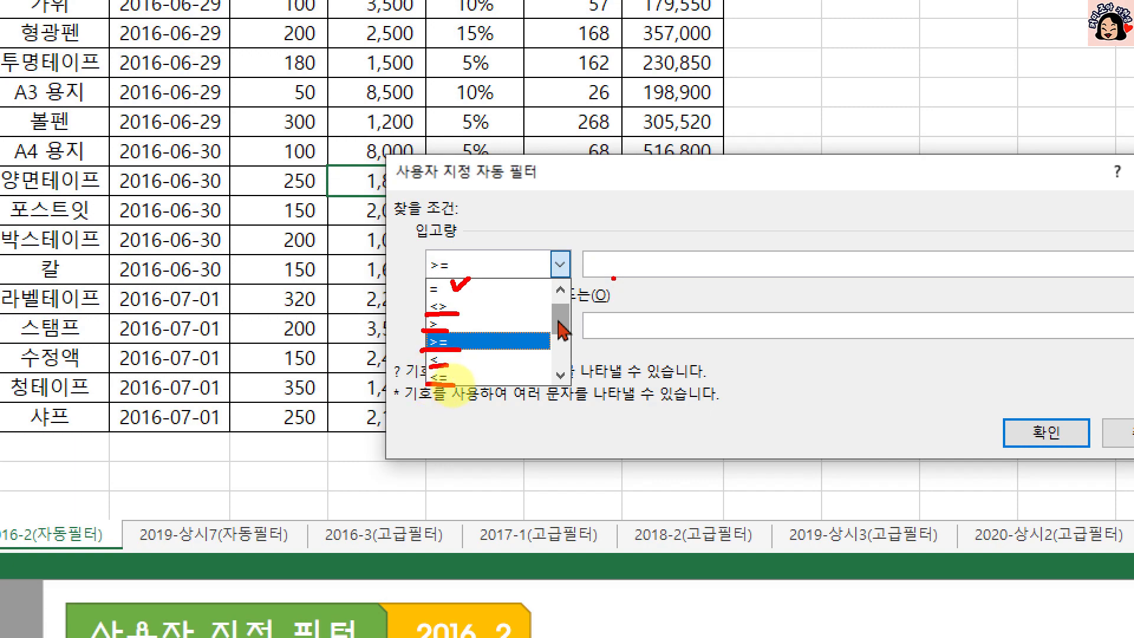
pyautogui.press('Escape')
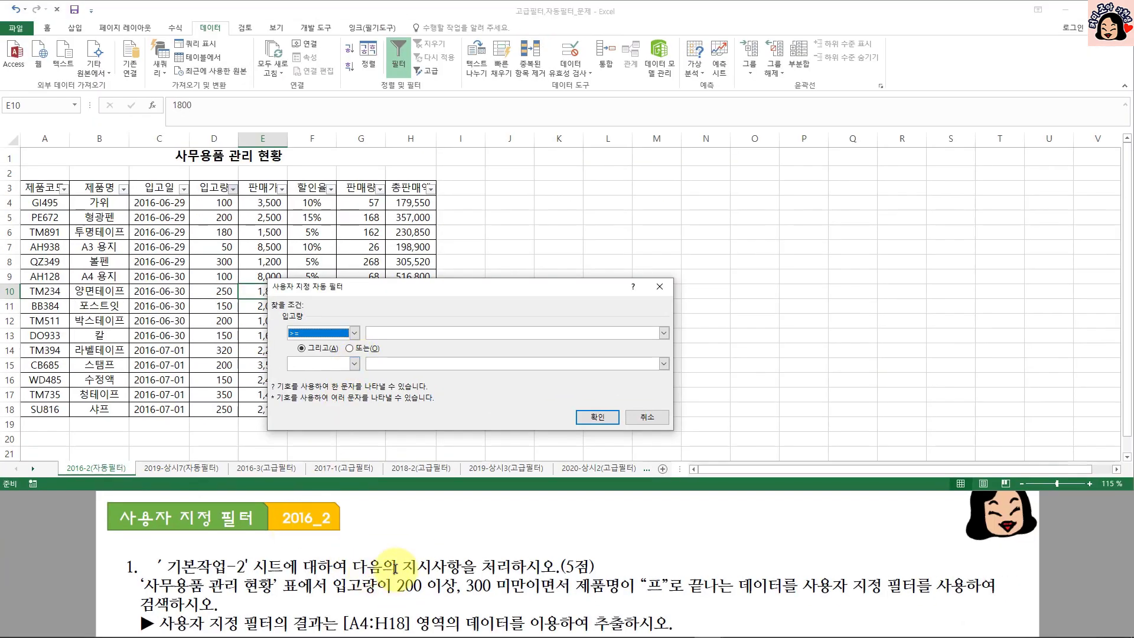
# Step: Set the first 입고량 condition's value to 200 and choose "<" as the second condition's operator
pyautogui.click(391, 333)
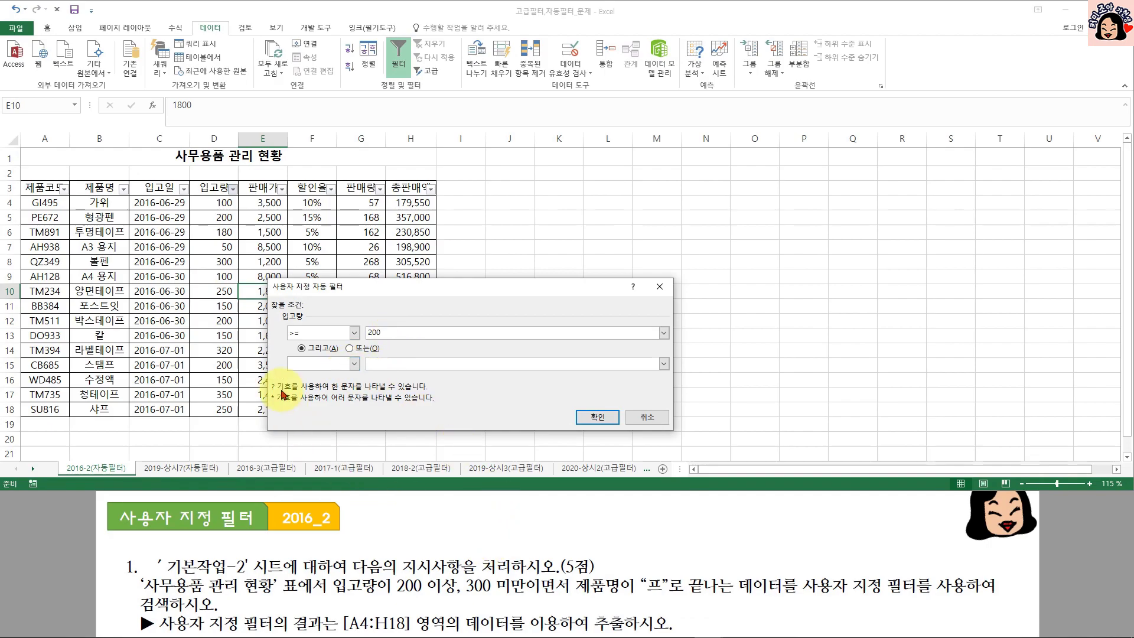
pyautogui.click(328, 365)
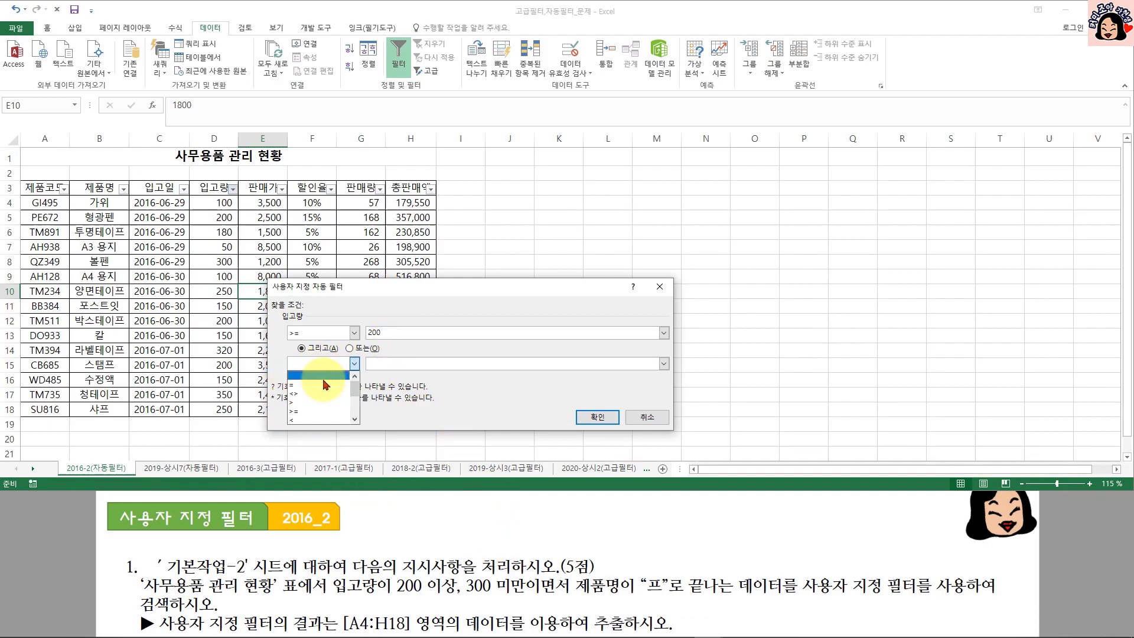
pyautogui.click(317, 420)
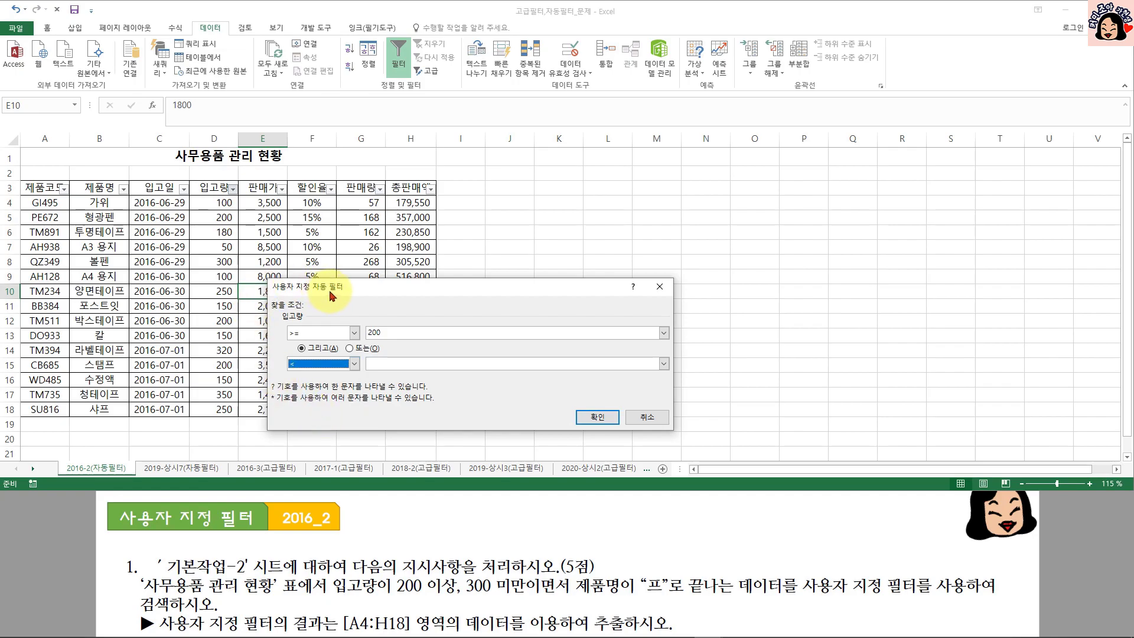
pyautogui.moveTo(323, 296)
pyautogui.mouseDown()
pyautogui.moveTo(236, 226)
pyautogui.moveTo(242, 209)
pyautogui.mouseUp()
pyautogui.moveTo(277, 274); pyautogui.dragTo(296, 274)
pyautogui.moveTo(199, 273); pyautogui.dragTo(212, 274)
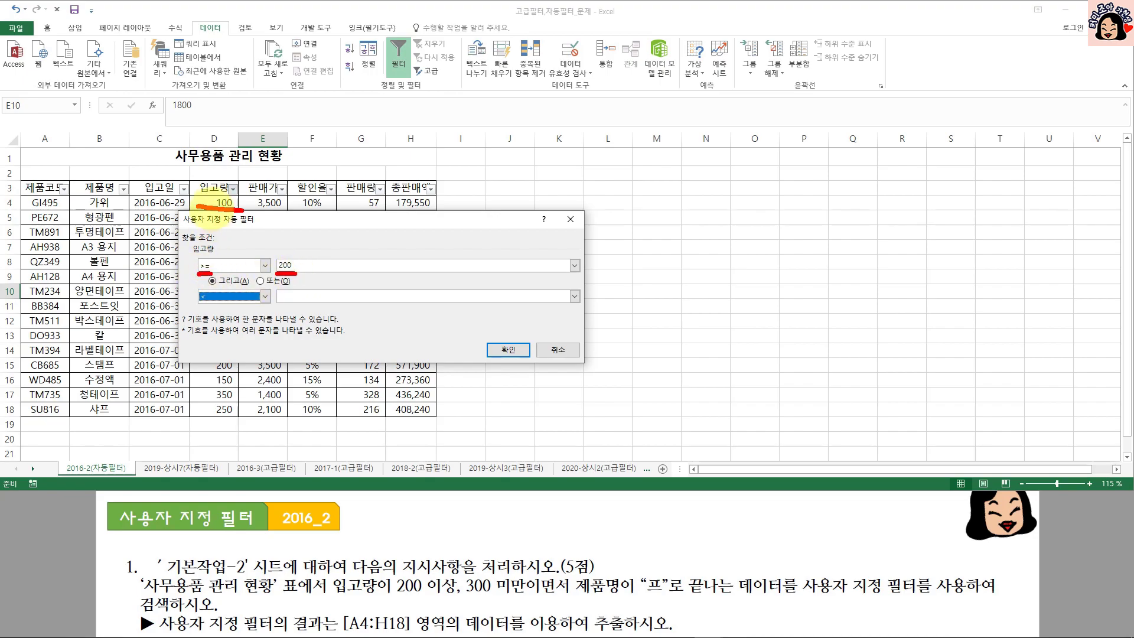
pyautogui.moveTo(279, 306); pyautogui.dragTo(305, 306)
pyautogui.moveTo(204, 307); pyautogui.dragTo(216, 307)
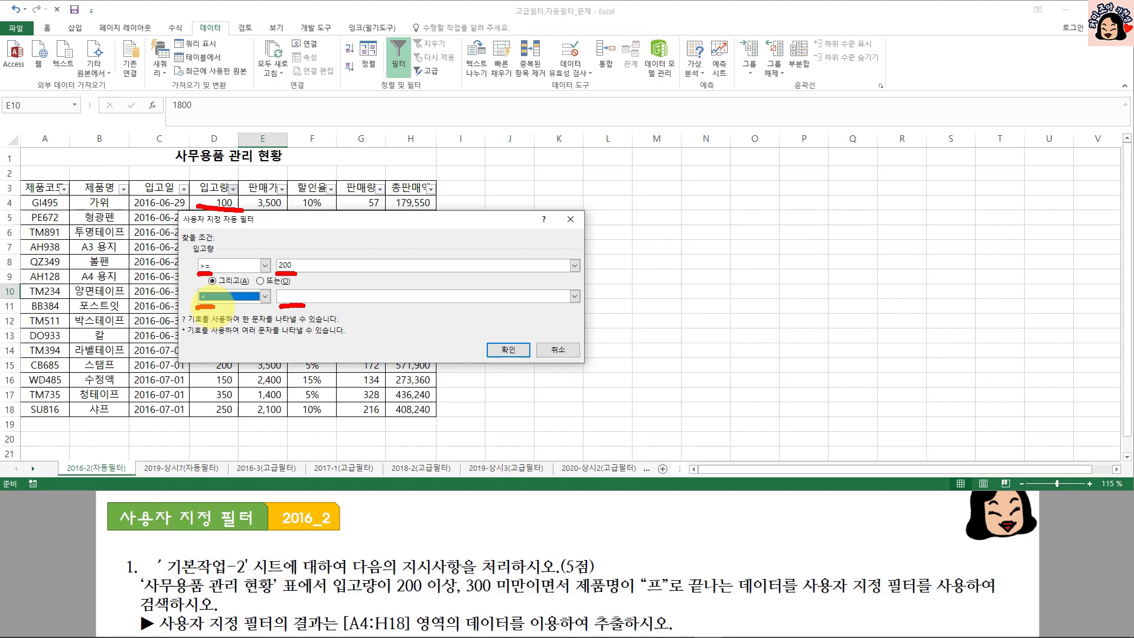
pyautogui.moveTo(232, 196); pyautogui.dragTo(233, 198)
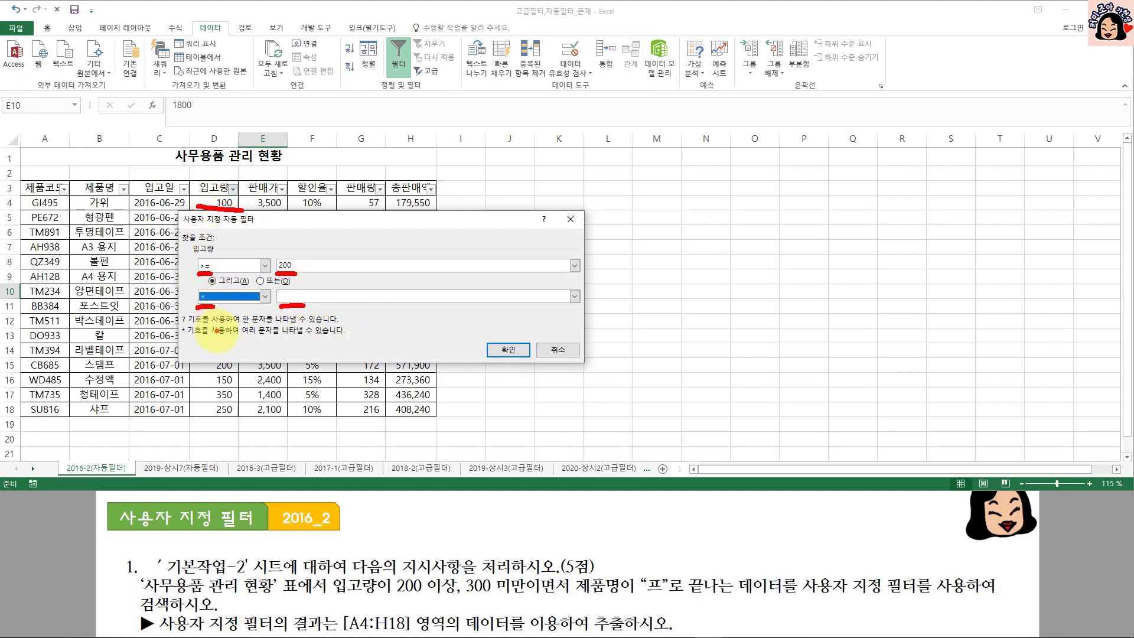
# Step: Set the second 입고량 condition's value to 300, keep the two conditions joined by 그리고 (And), and apply the filter
pyautogui.click(292, 294)
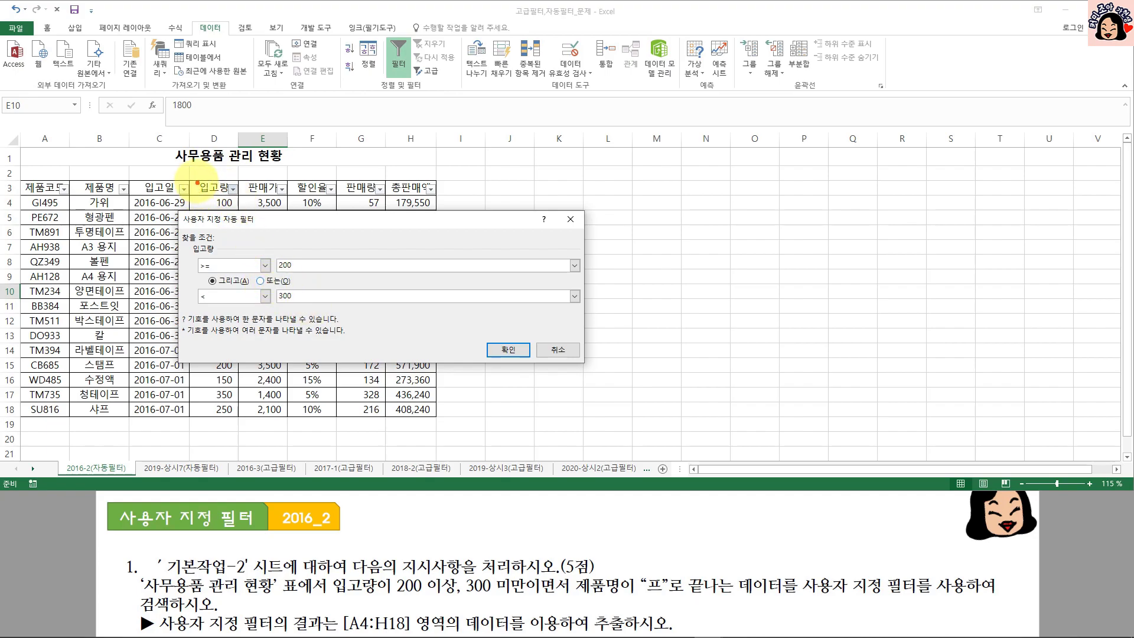
pyautogui.moveTo(194, 180); pyautogui.dragTo(239, 196)
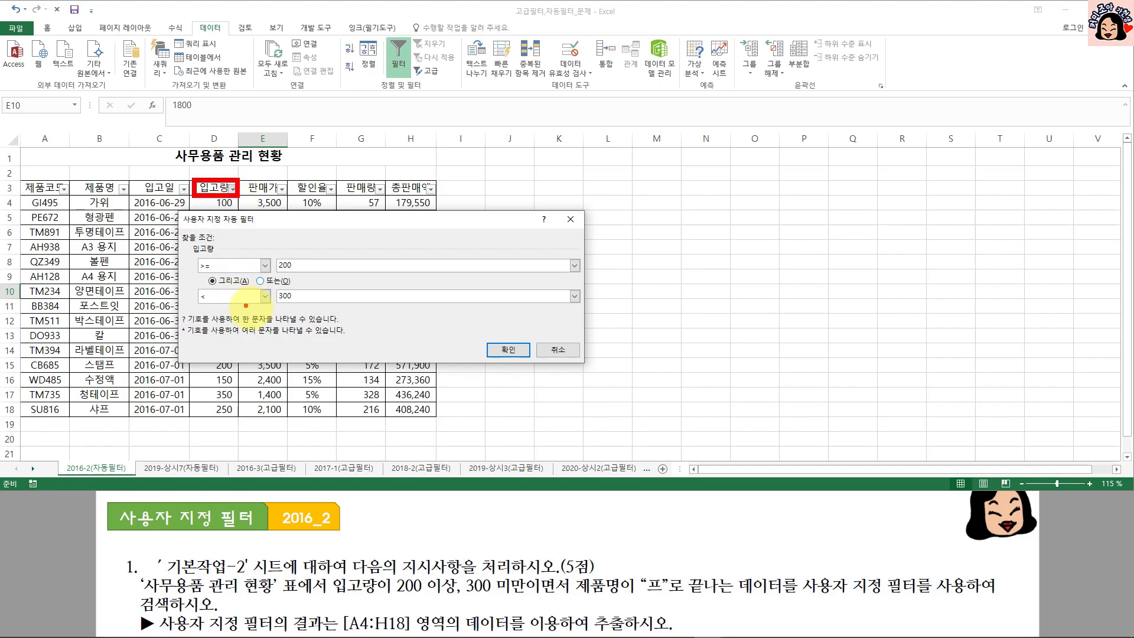
pyautogui.moveTo(389, 599); pyautogui.dragTo(535, 593)
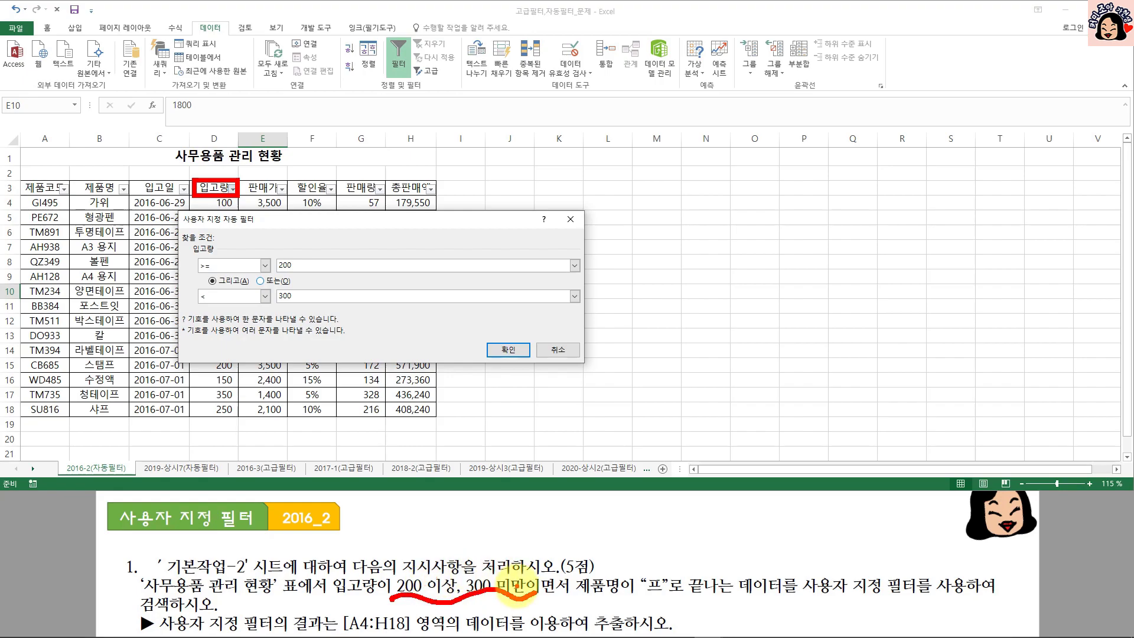
pyautogui.moveTo(269, 286)
pyautogui.mouseDown()
pyautogui.moveTo(255, 282)
pyautogui.moveTo(267, 286)
pyautogui.mouseUp()
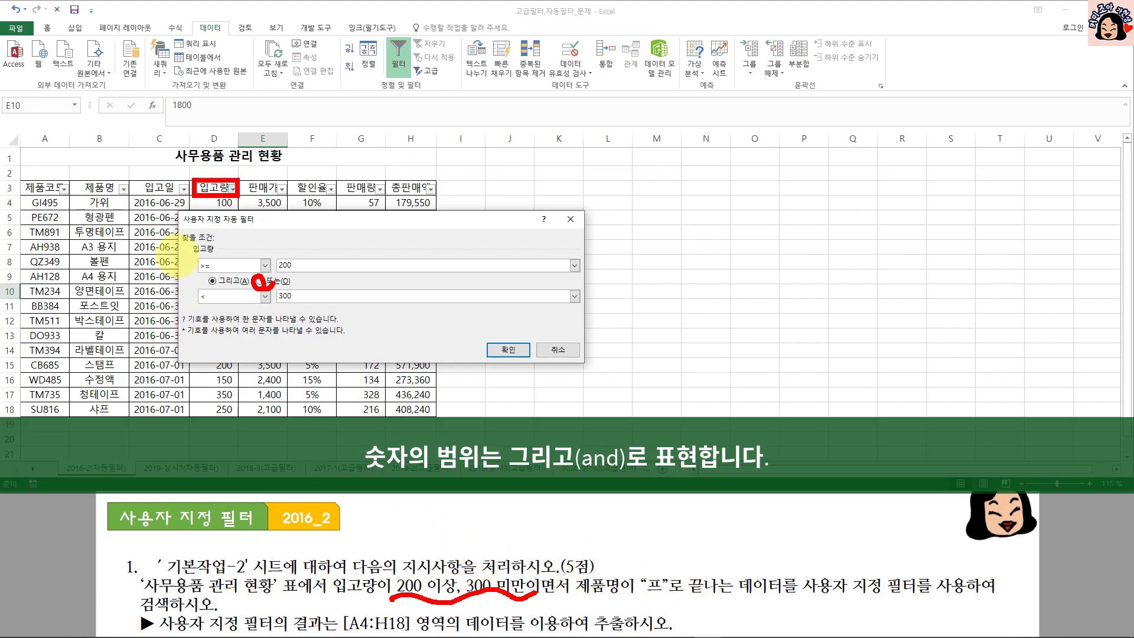
pyautogui.click(507, 349)
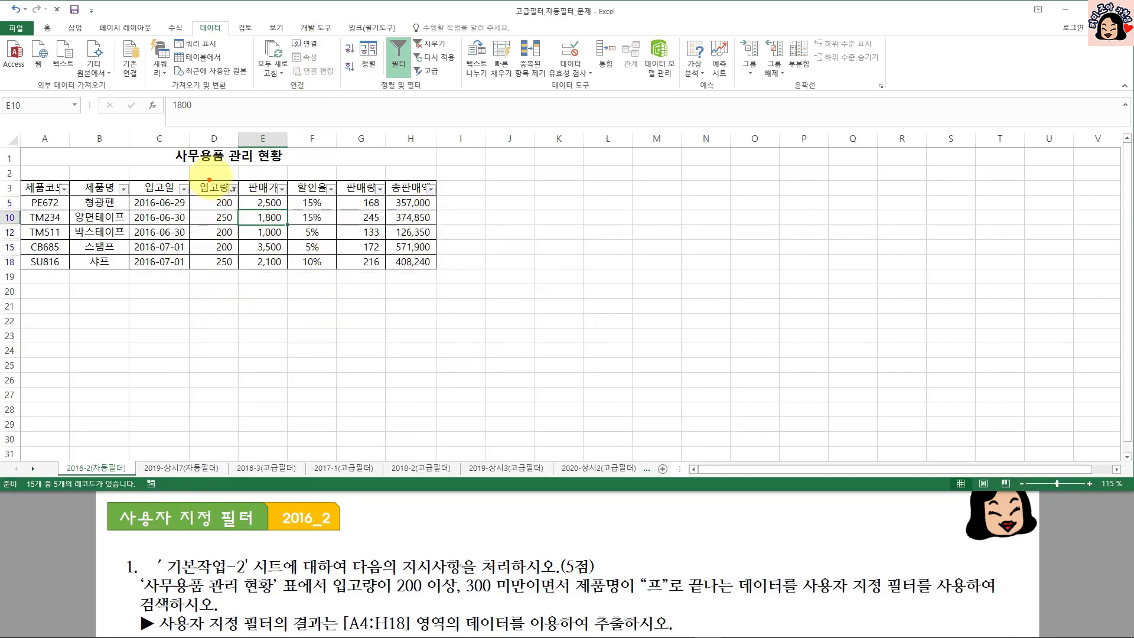
pyautogui.moveTo(244, 177)
pyautogui.mouseDown()
pyautogui.moveTo(218, 192)
pyautogui.moveTo(239, 201)
pyautogui.mouseUp()
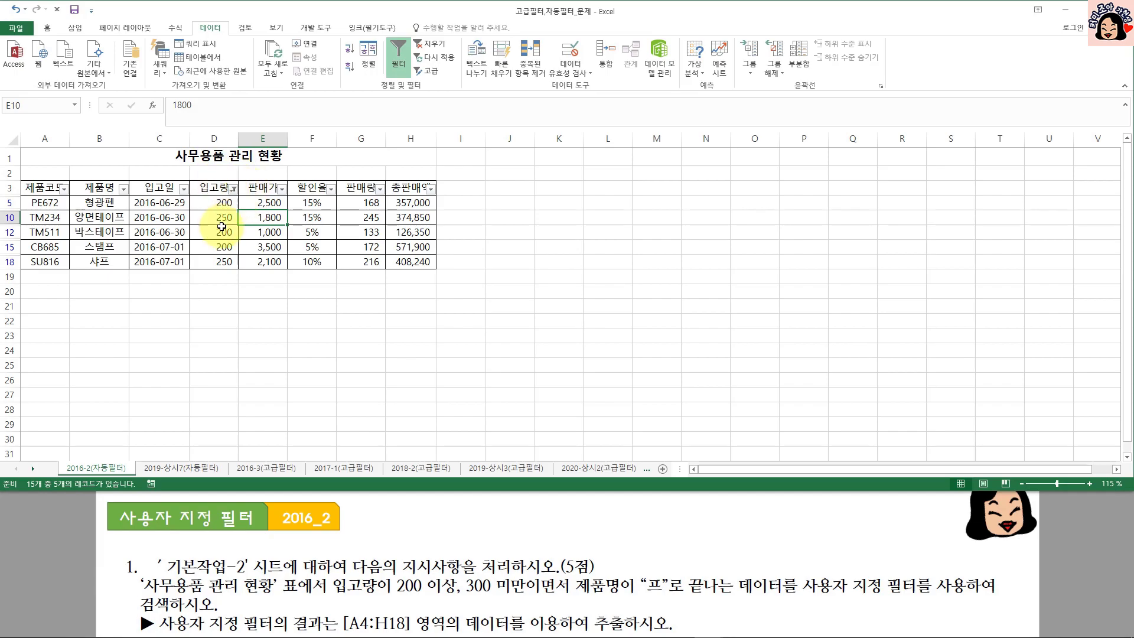
# Step: Filter the 제품명 column to show only product names ending with "프"
pyautogui.click(123, 189)
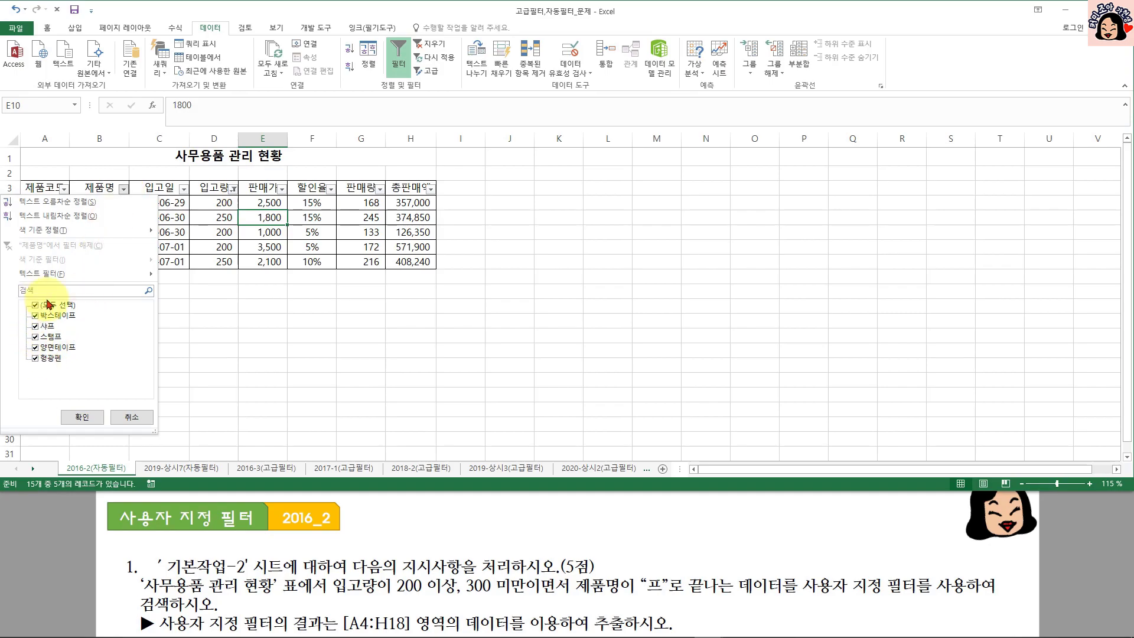
pyautogui.moveTo(68, 278)
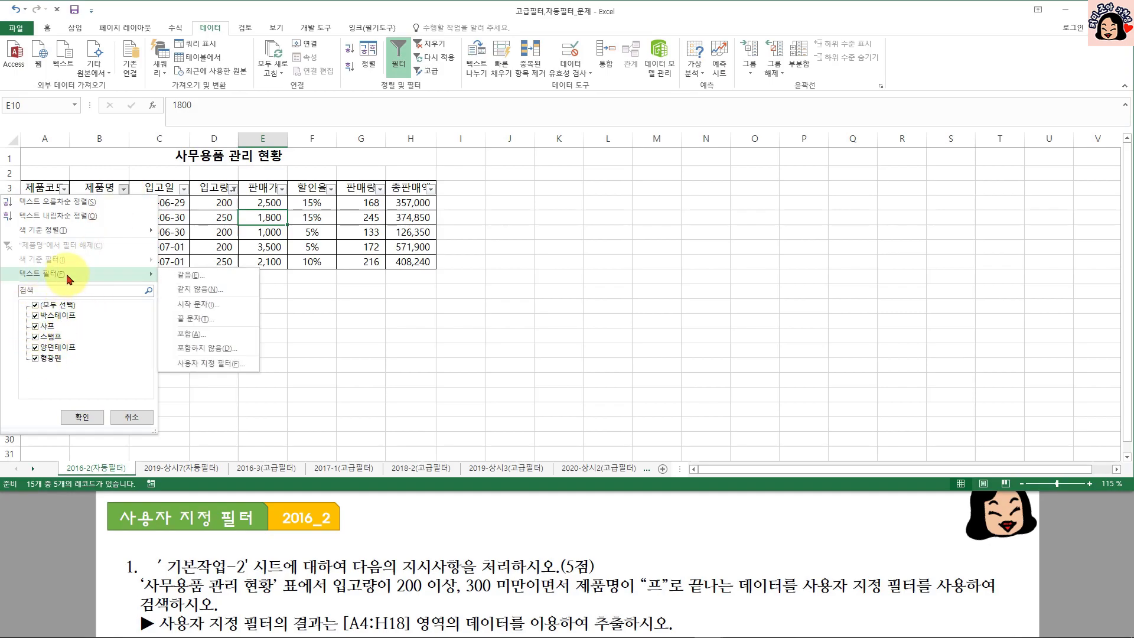
pyautogui.click(198, 318)
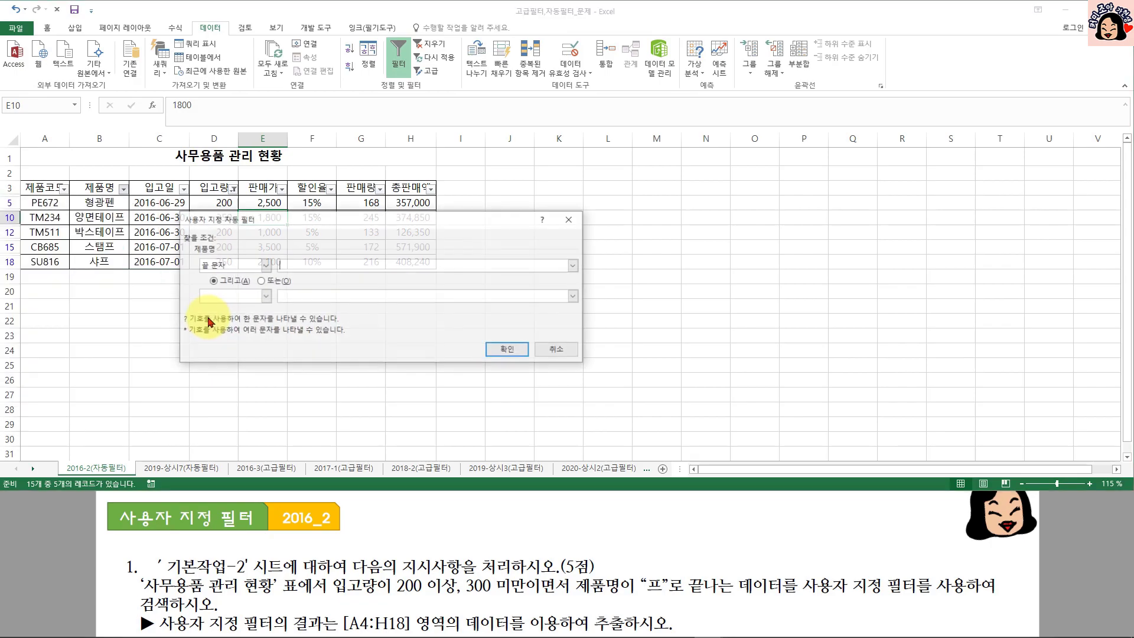
pyautogui.write('프')
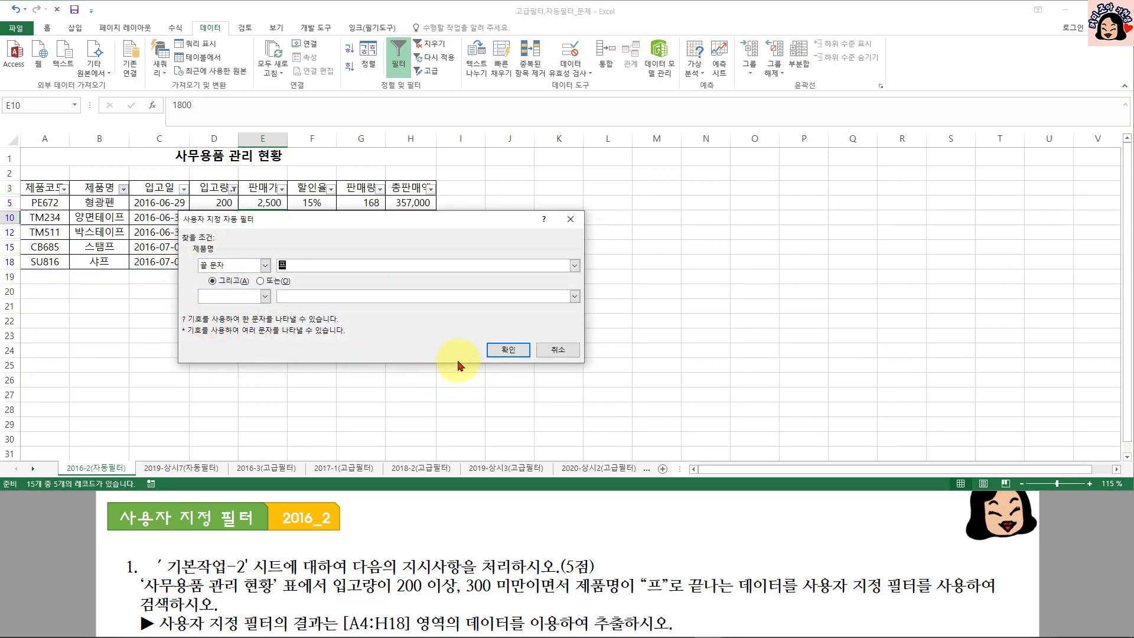
pyautogui.click(505, 350)
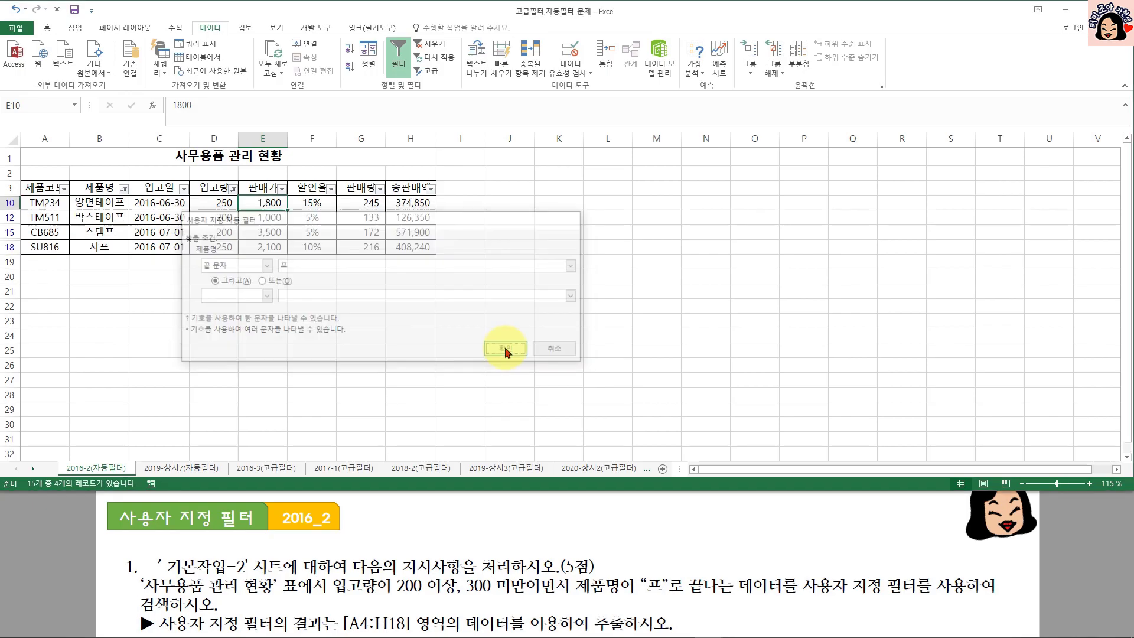
# Step: Check the text filter options offered for the 제품명 column, including 끝 문자
pyautogui.click(124, 189)
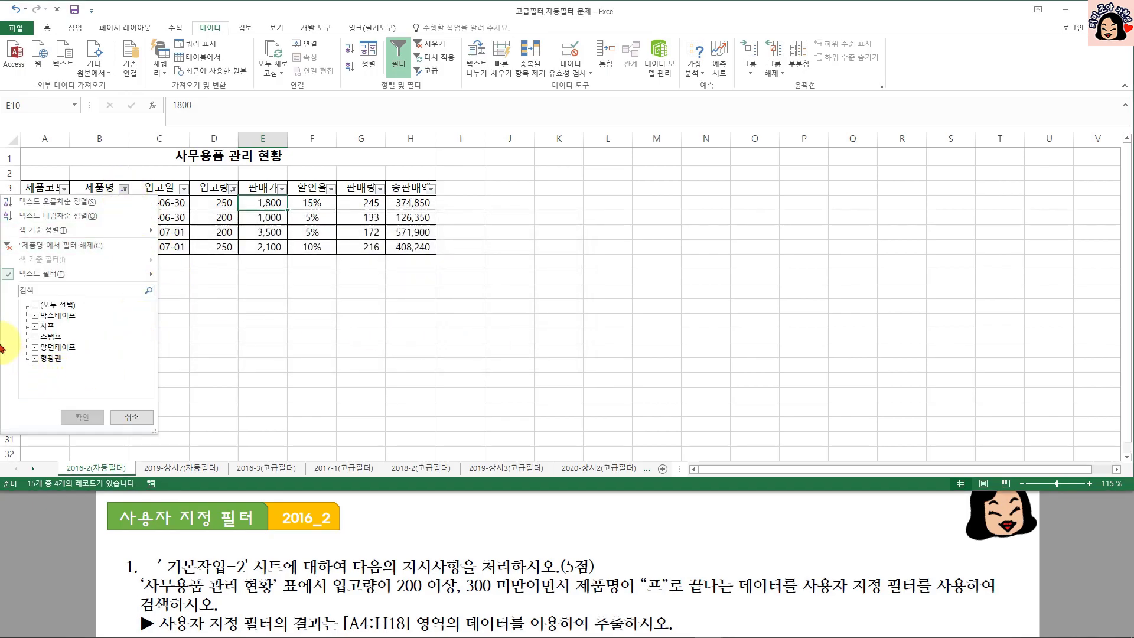
pyautogui.moveTo(111, 282)
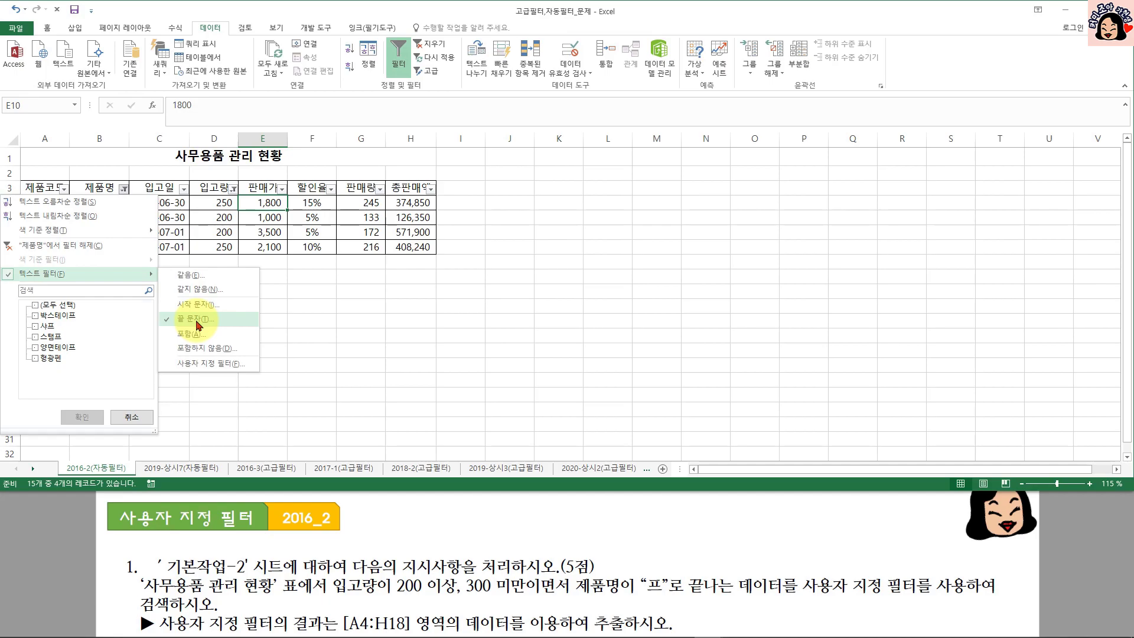
pyautogui.click(113, 188)
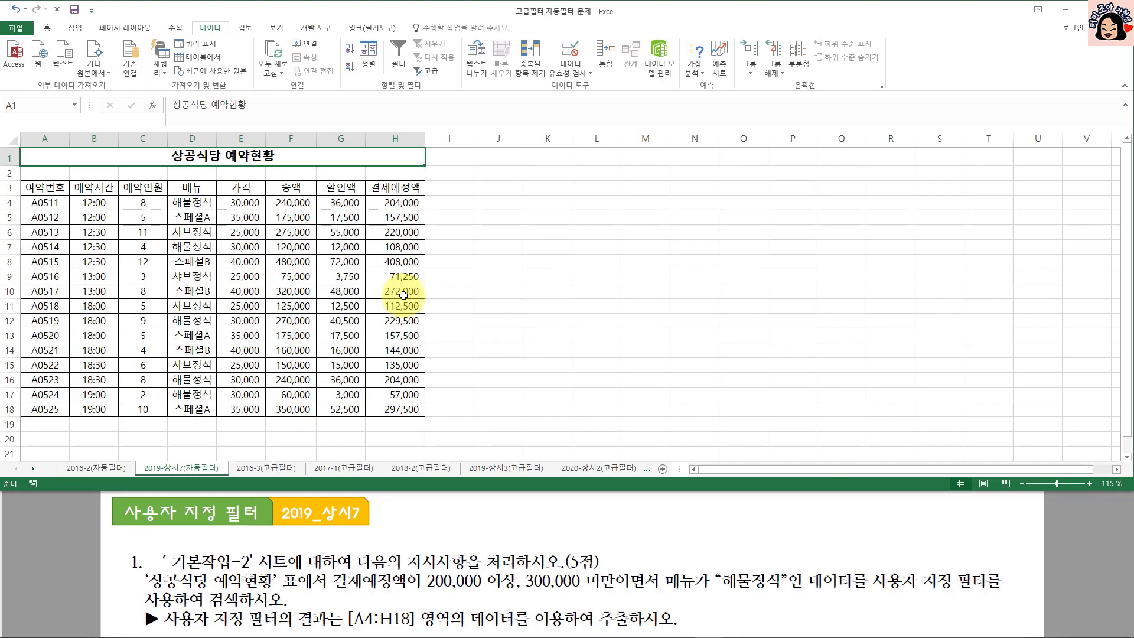
# Step: Turn on AutoFilter for the 상공식당 예약현황 table and start a custom number filter on the 결제예정액 column
pyautogui.click(236, 278)
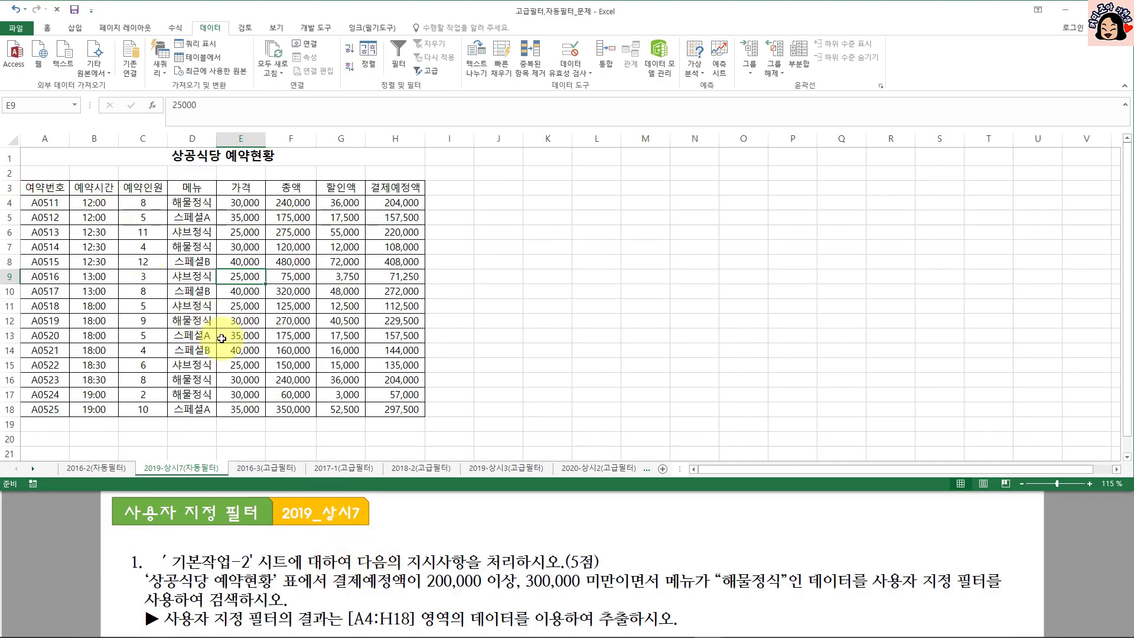
pyautogui.click(398, 52)
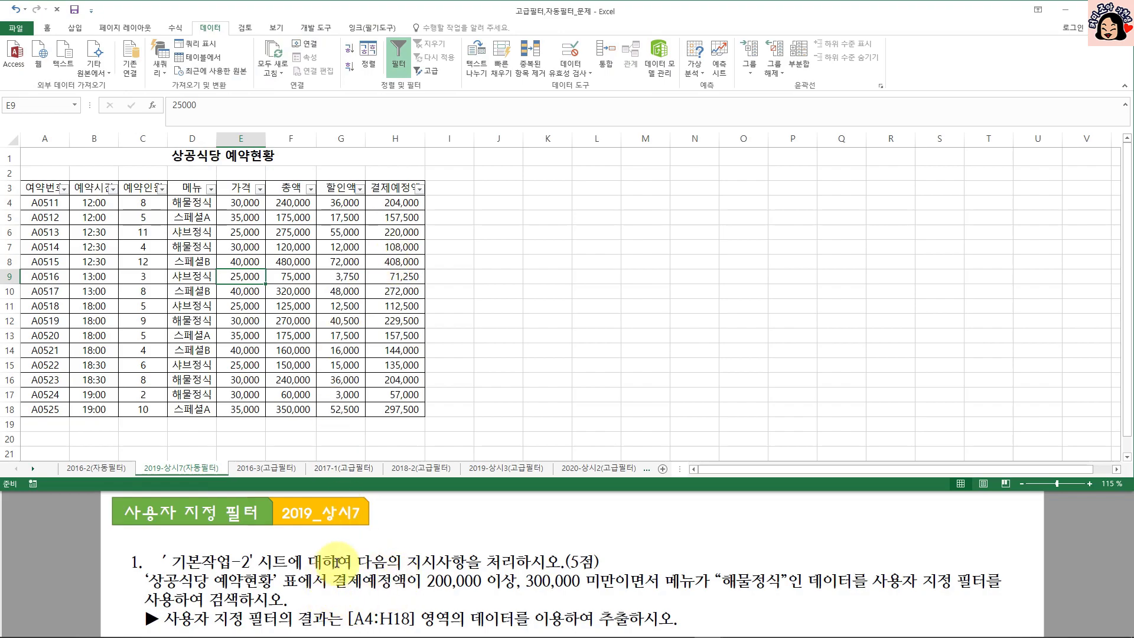
pyautogui.click(418, 189)
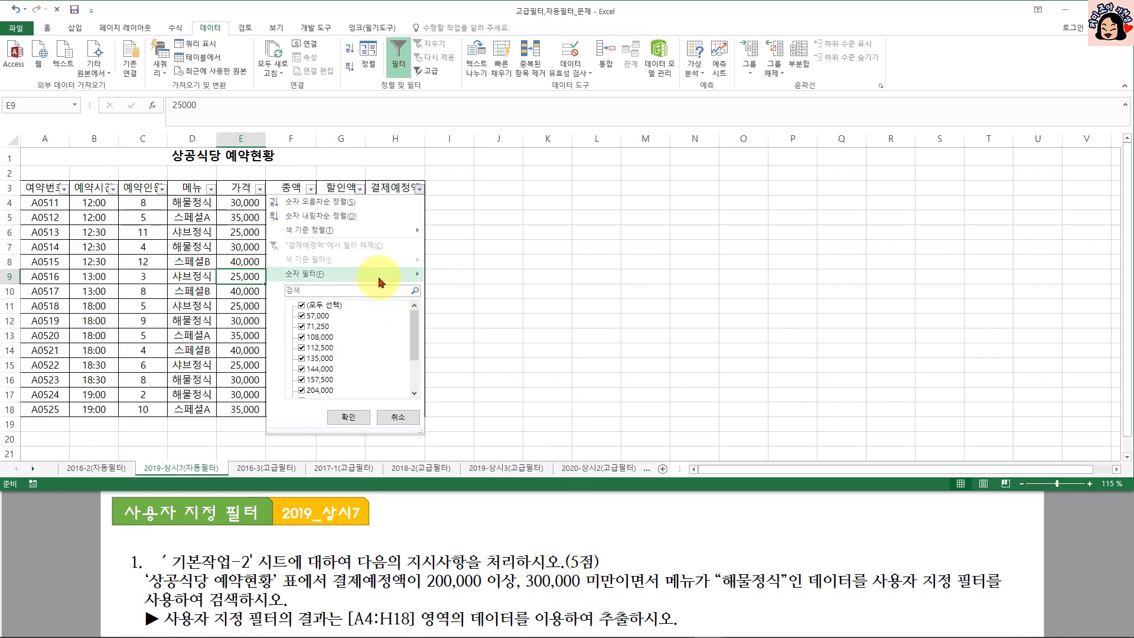
pyautogui.moveTo(381, 283)
pyautogui.click(494, 424)
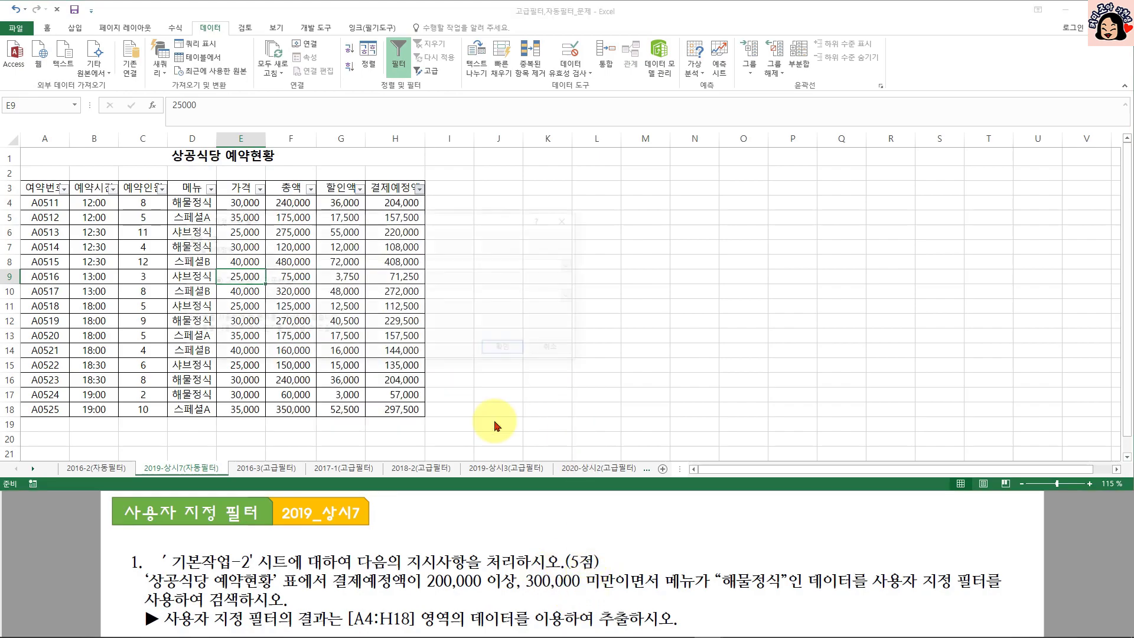
# Step: Set the first 결제예정액 condition to ">=" 200000
pyautogui.click(265, 266)
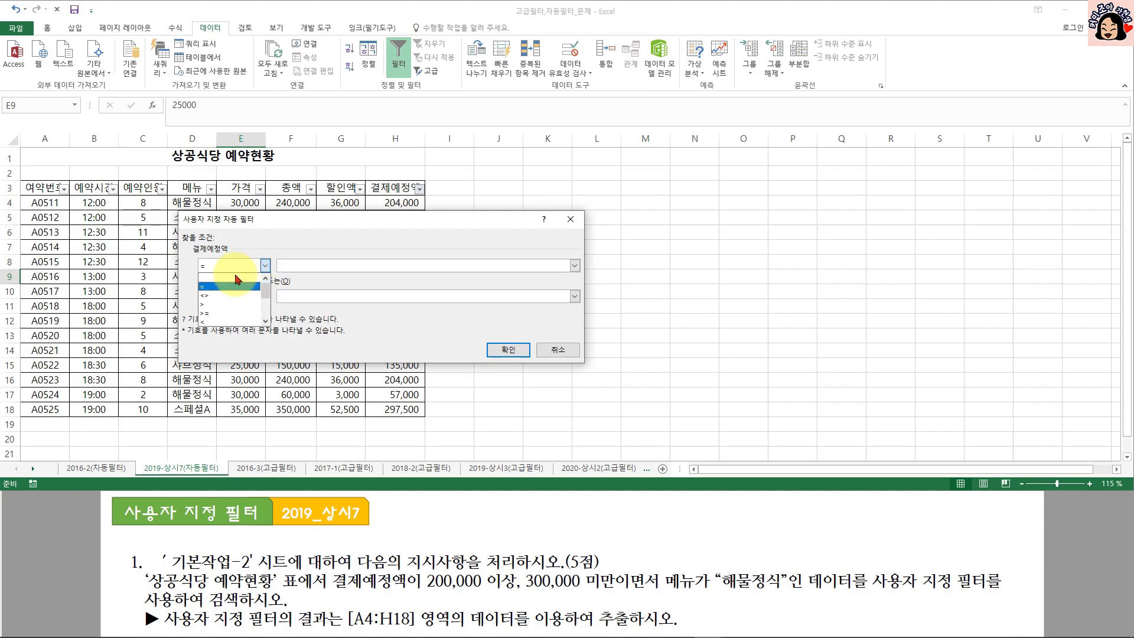
pyautogui.click(224, 312)
pyautogui.click(313, 266)
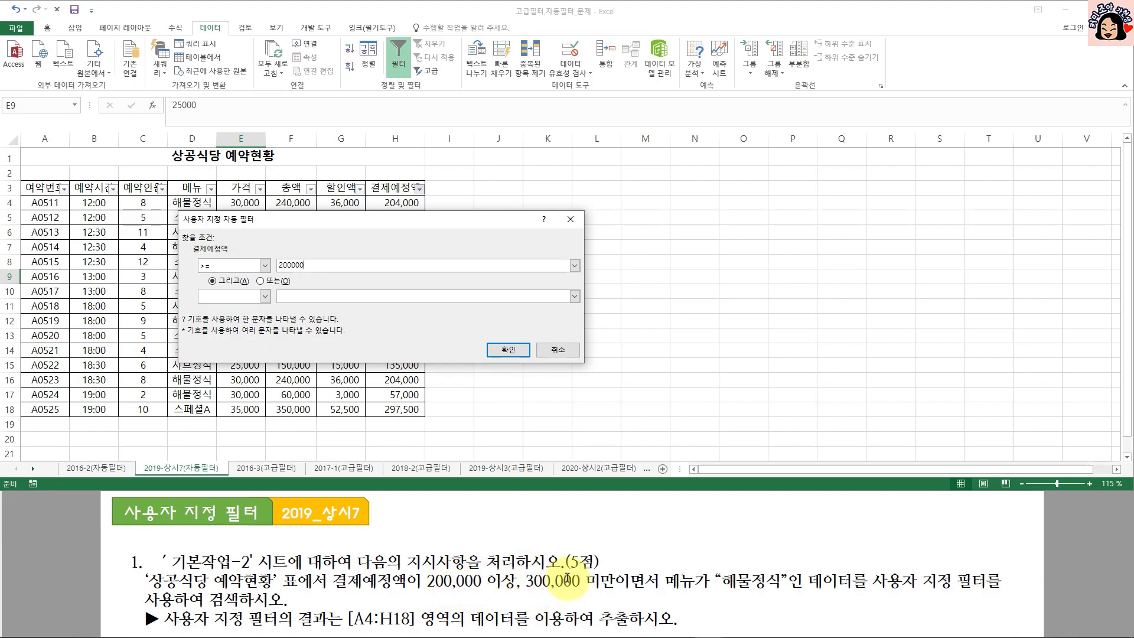
# Step: Set the second 결제예정액 condition to "<" 300000, joined by 그리고 (And), and apply the filter
pyautogui.click(241, 303)
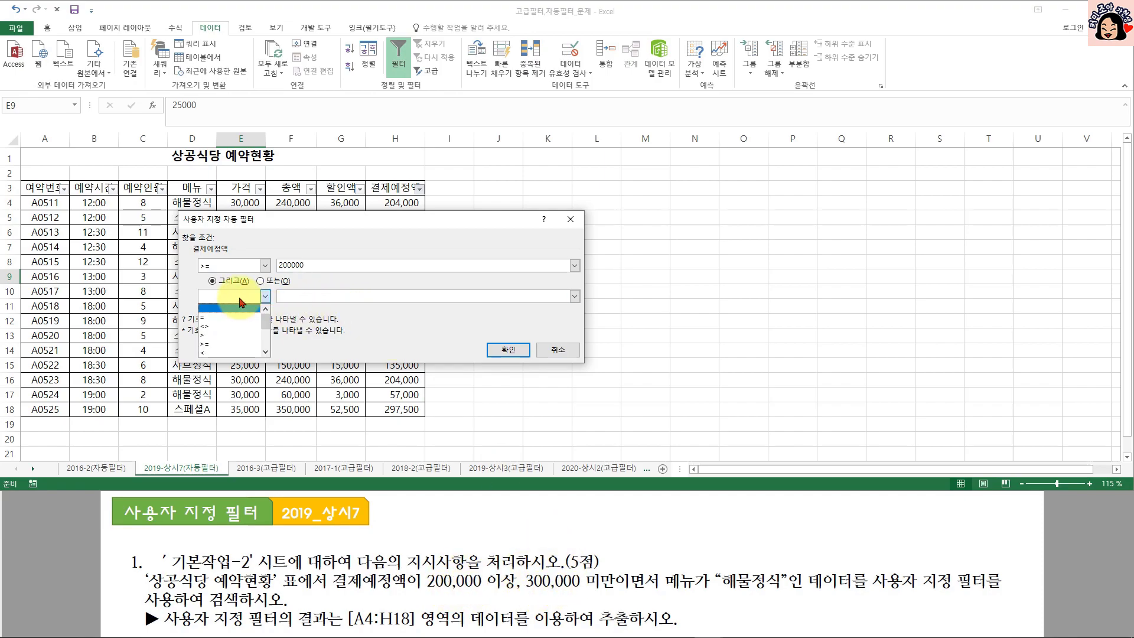
pyautogui.scroll(-1, 231, 349)
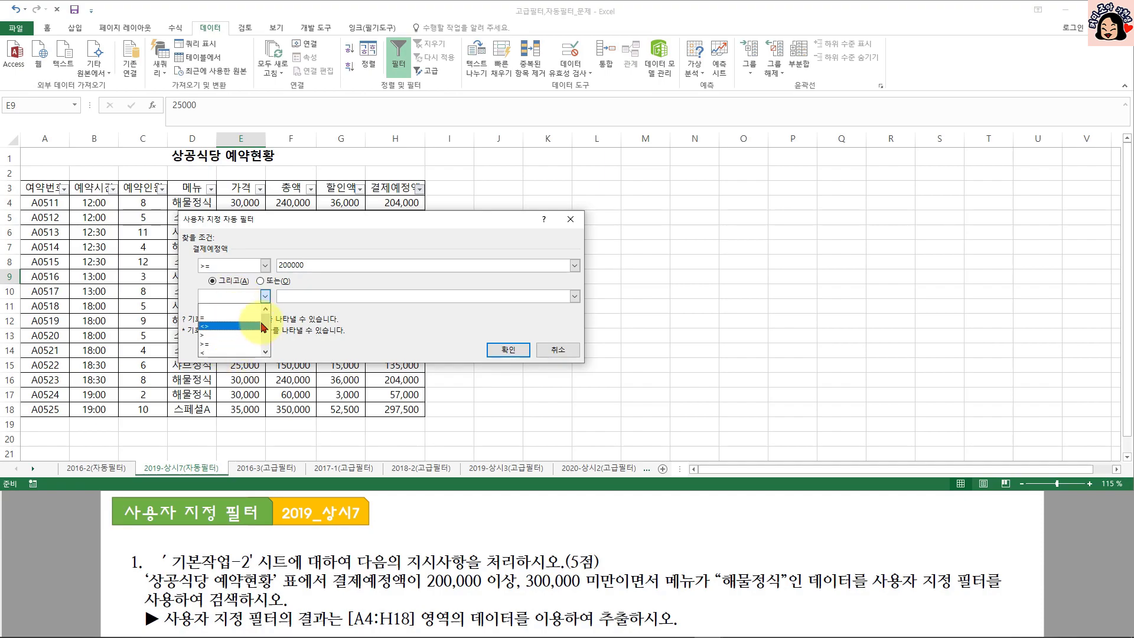
pyautogui.click(230, 327)
pyautogui.click(307, 297)
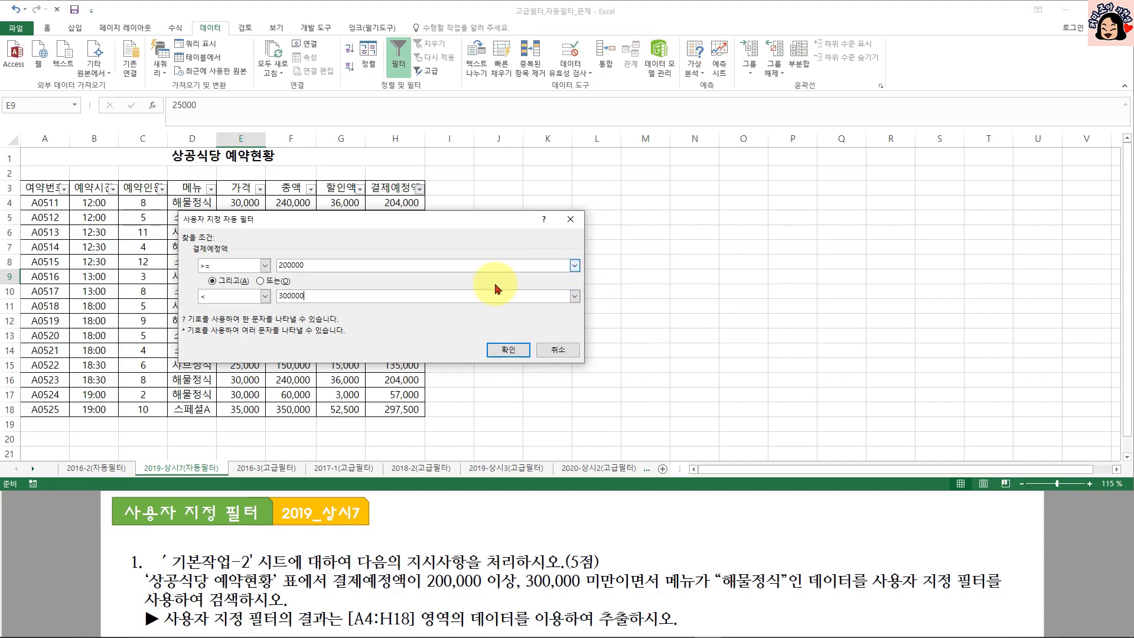
pyautogui.click(513, 350)
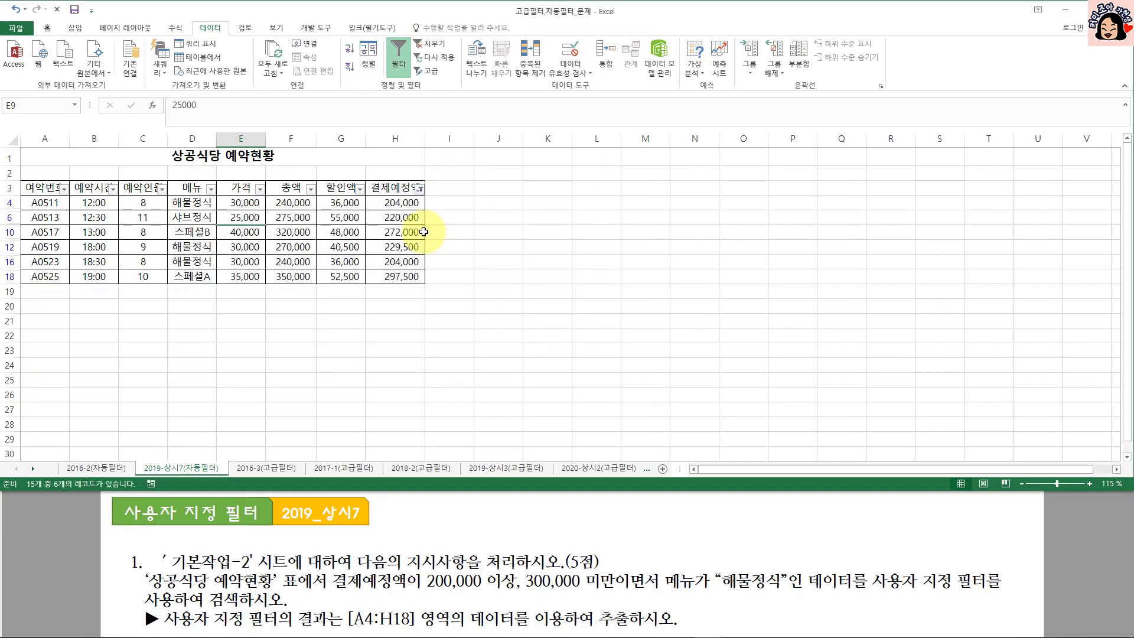
# Step: Filter the 메뉴 column to show only 해물정식
pyautogui.click(211, 189)
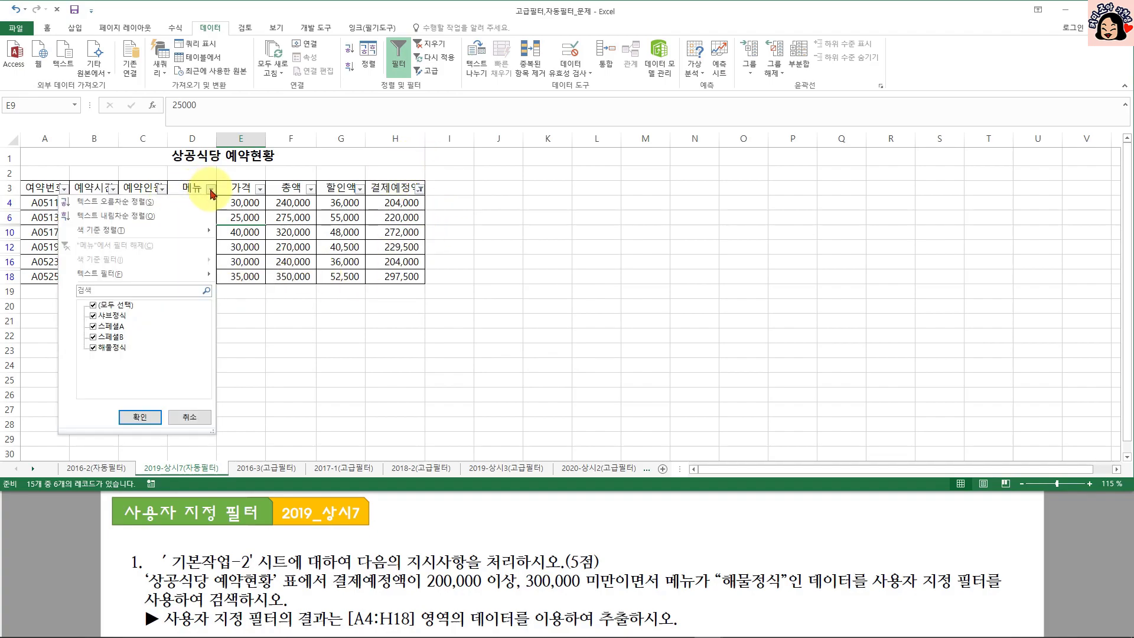
pyautogui.click(93, 306)
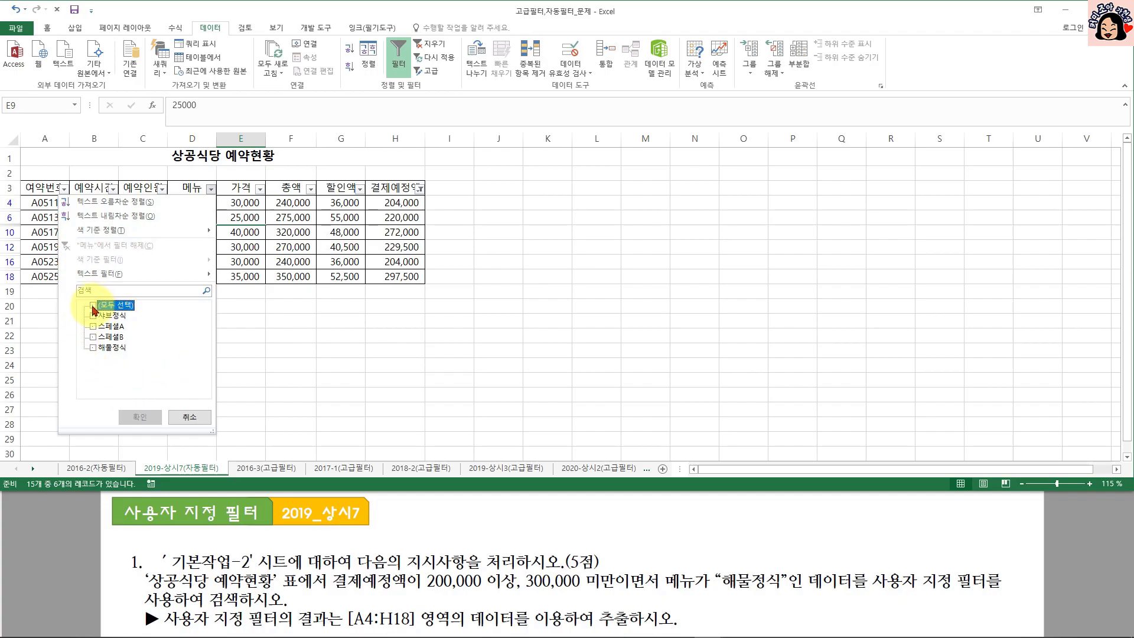
pyautogui.click(93, 349)
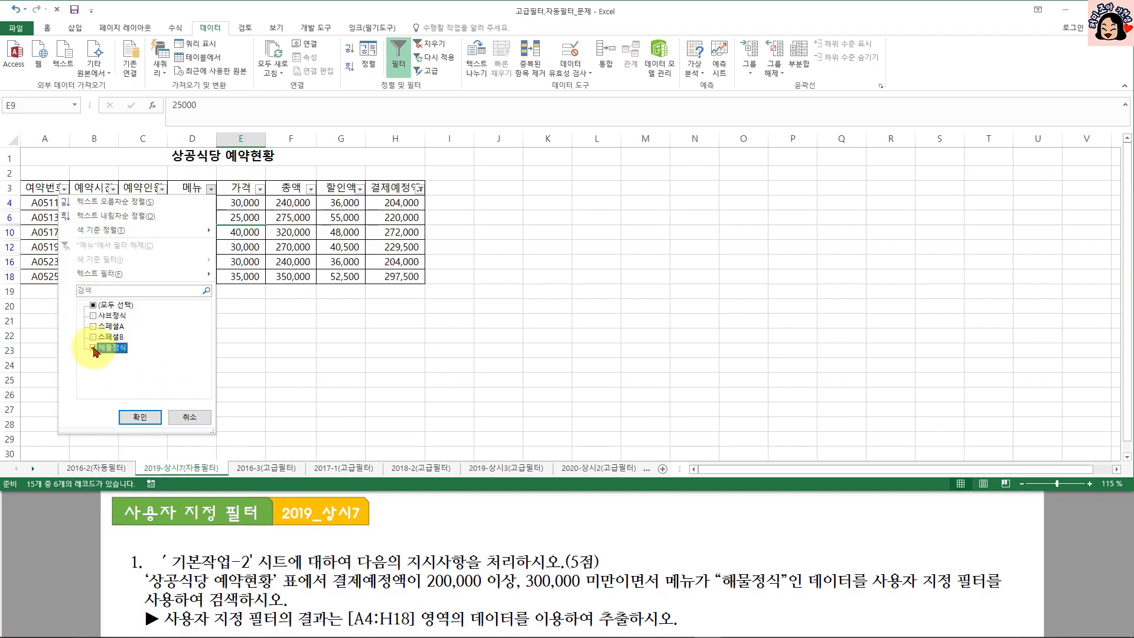
pyautogui.click(140, 417)
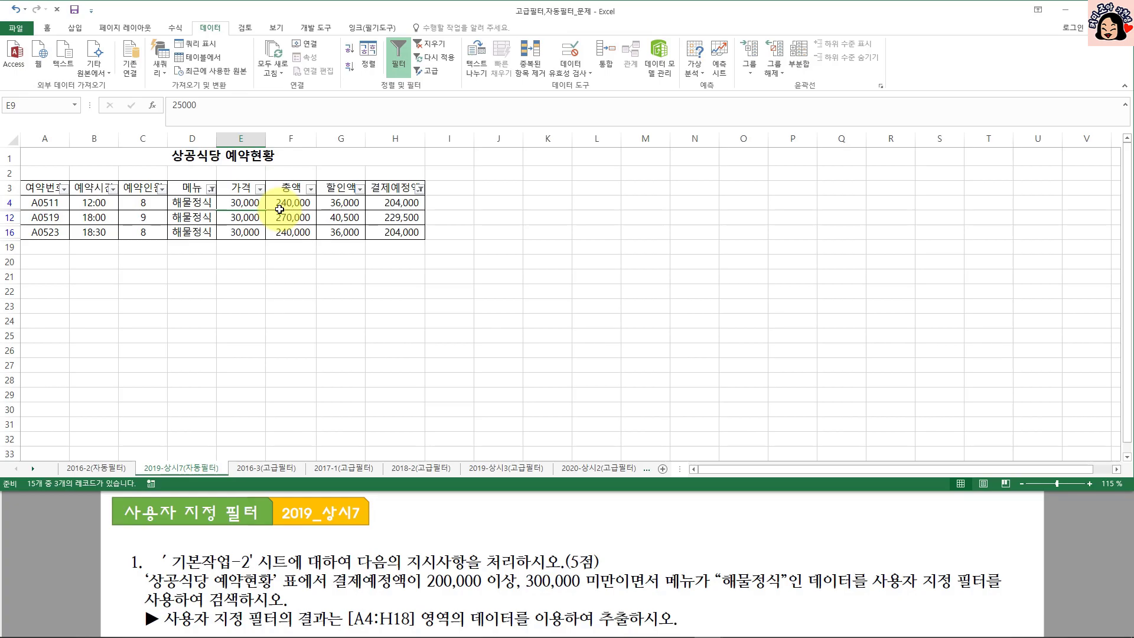
# Step: Compare the number filter options of the 할인액 column with the text filter options of the 메뉴 column
pyautogui.click(211, 189)
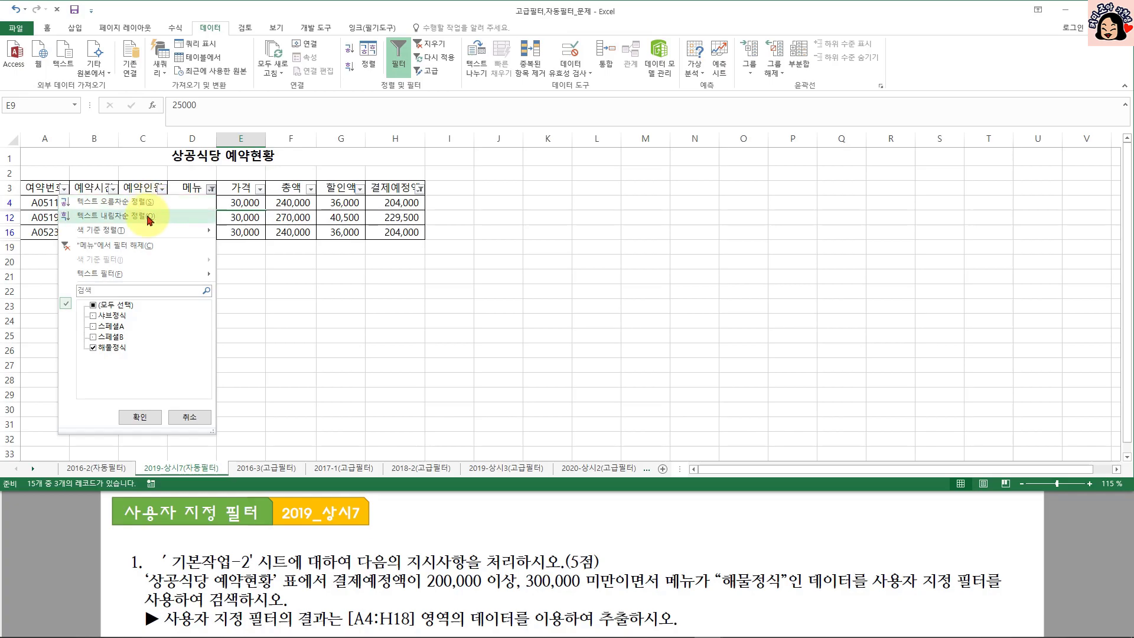
pyautogui.click(359, 194)
pyautogui.click(359, 190)
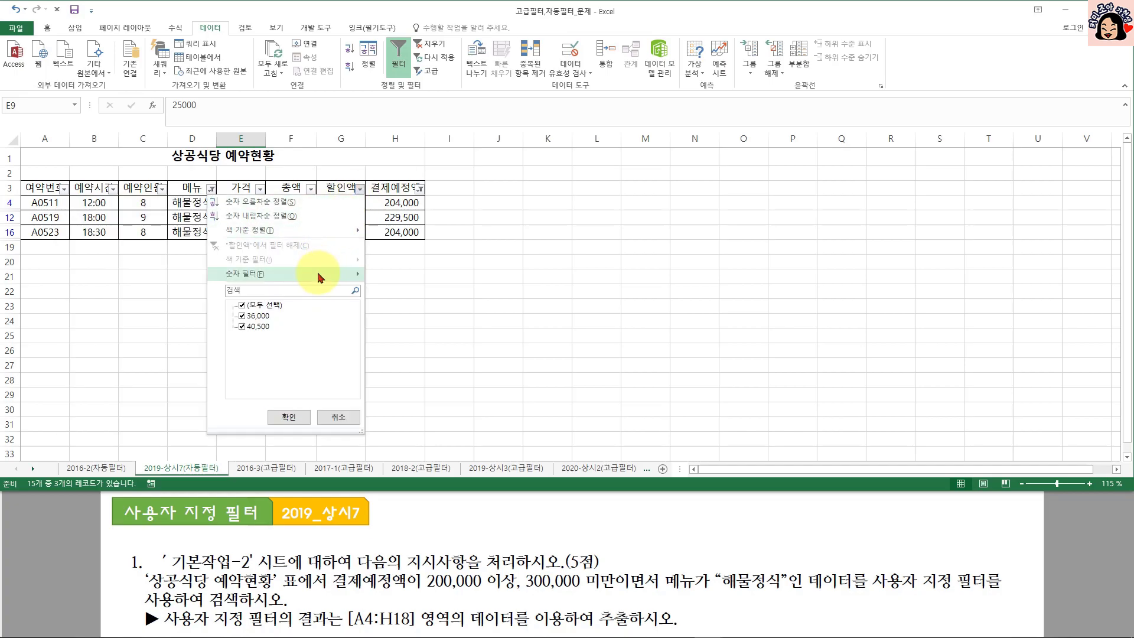
pyautogui.moveTo(319, 278)
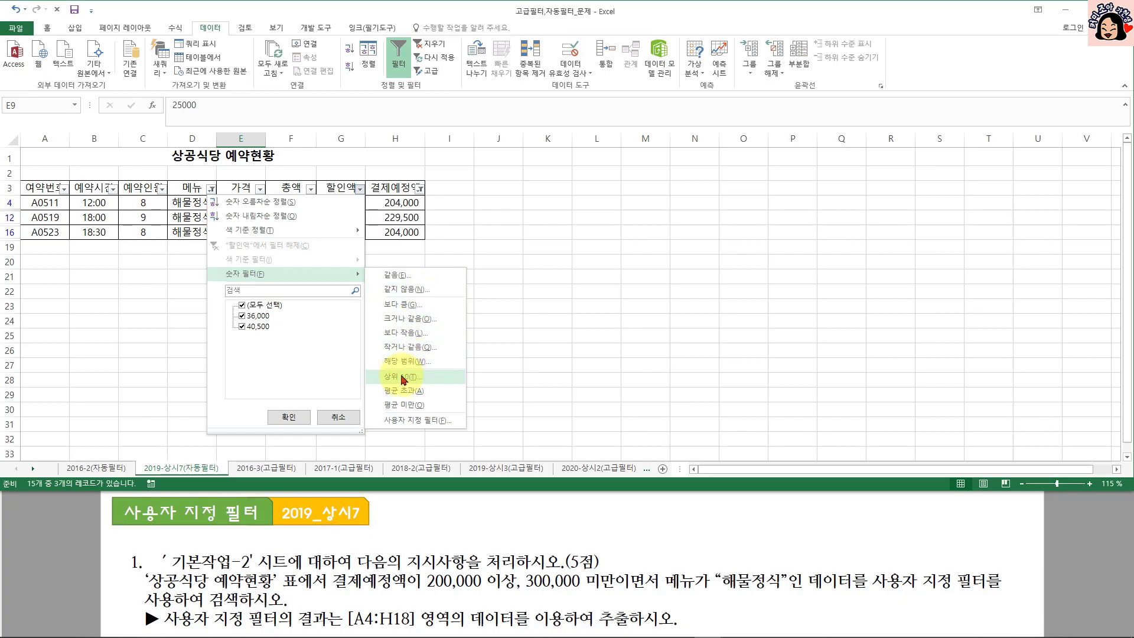
pyautogui.click(211, 188)
pyautogui.click(210, 188)
pyautogui.moveTo(174, 274)
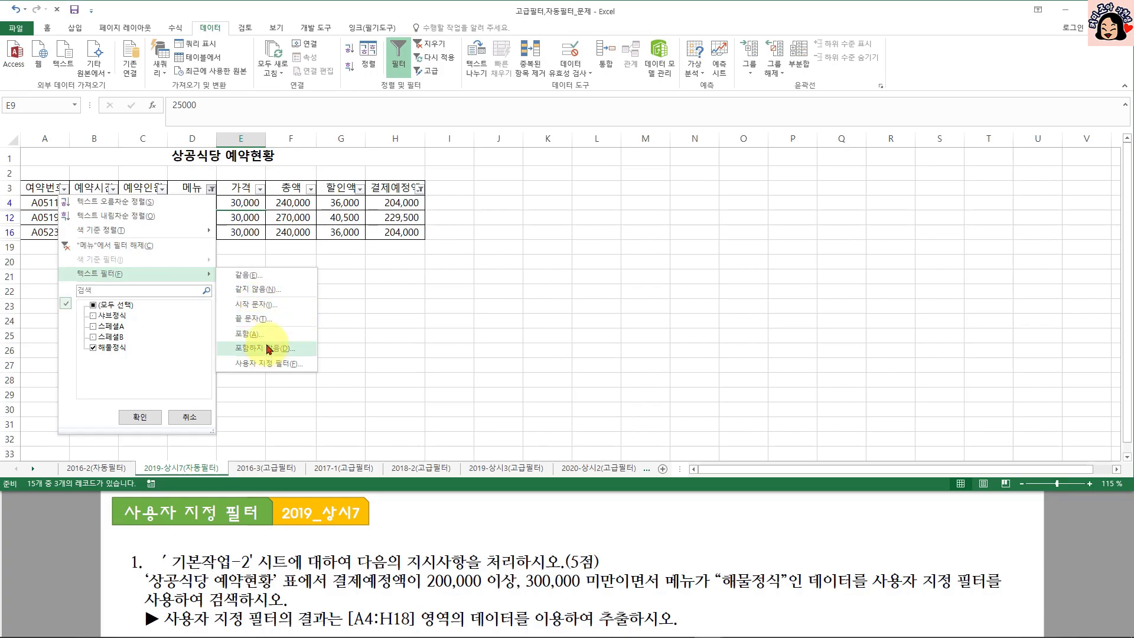
pyautogui.click(210, 188)
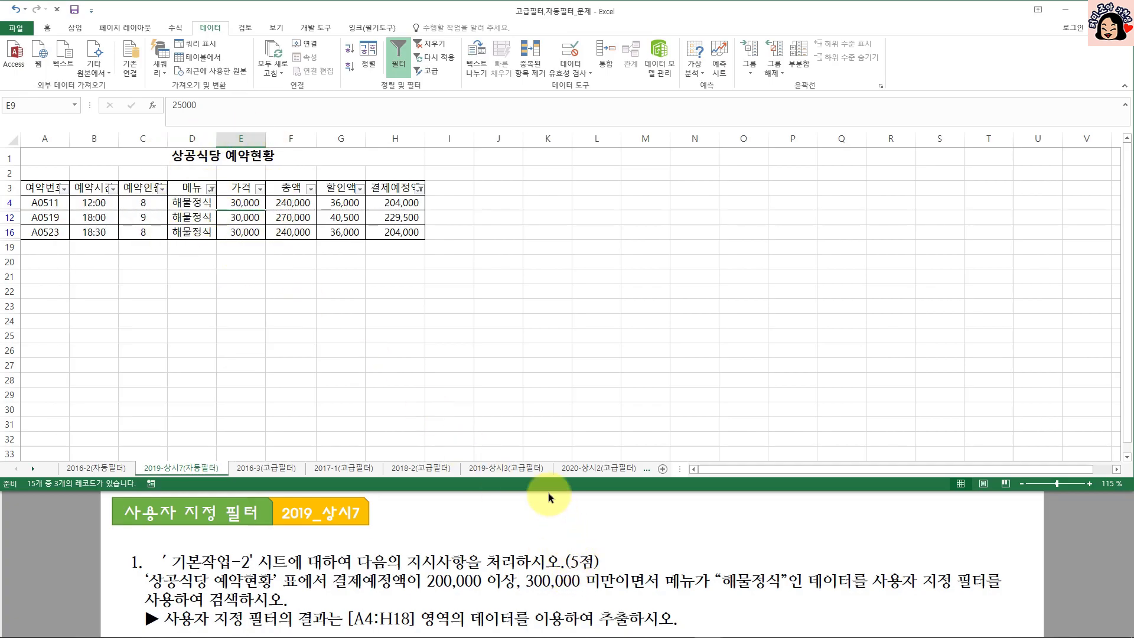
# Step: Clear all filters from the 상공식당 예약현황 table and undo the clearing
pyautogui.click(334, 222)
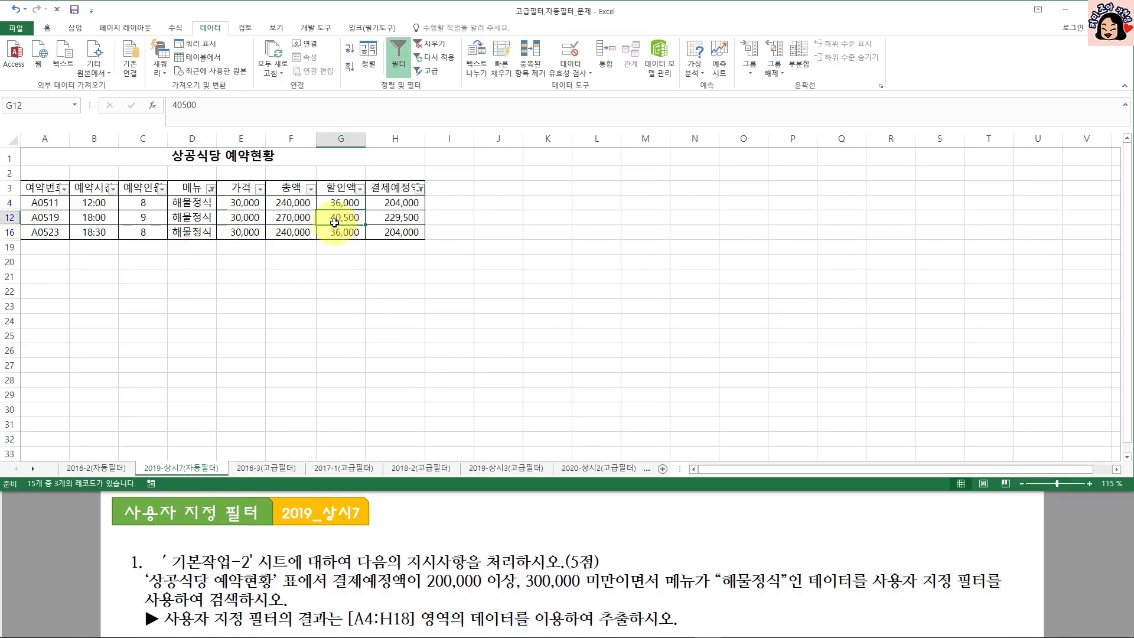
pyautogui.click(435, 46)
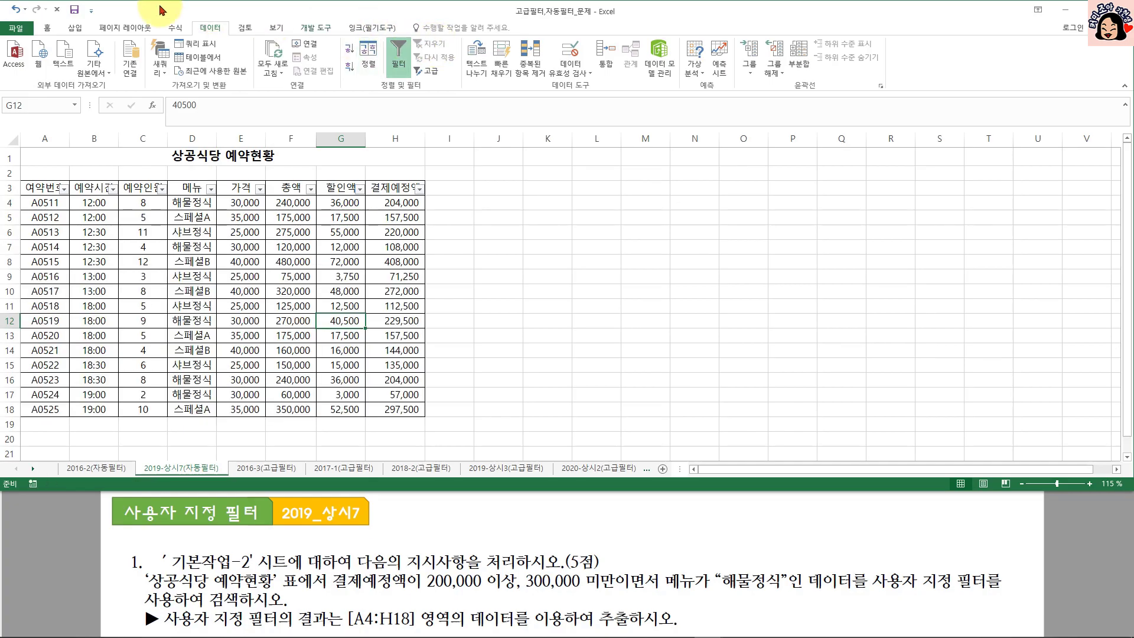
pyautogui.click(17, 9)
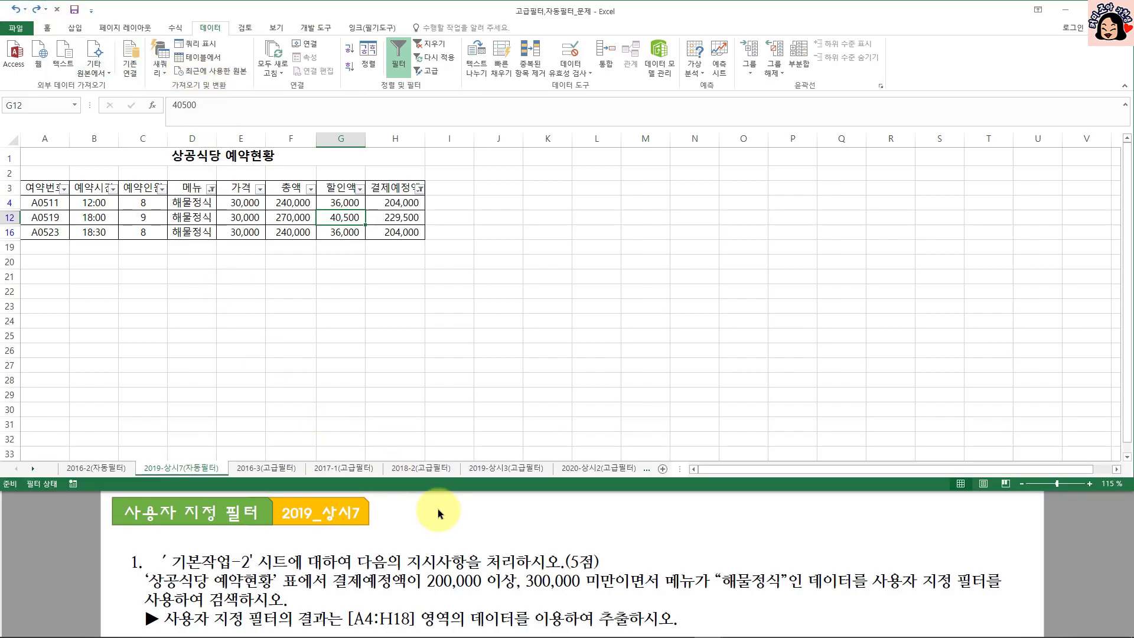
# Step: Switch to the 2016-3(고급필터) sheet
pyautogui.click(272, 470)
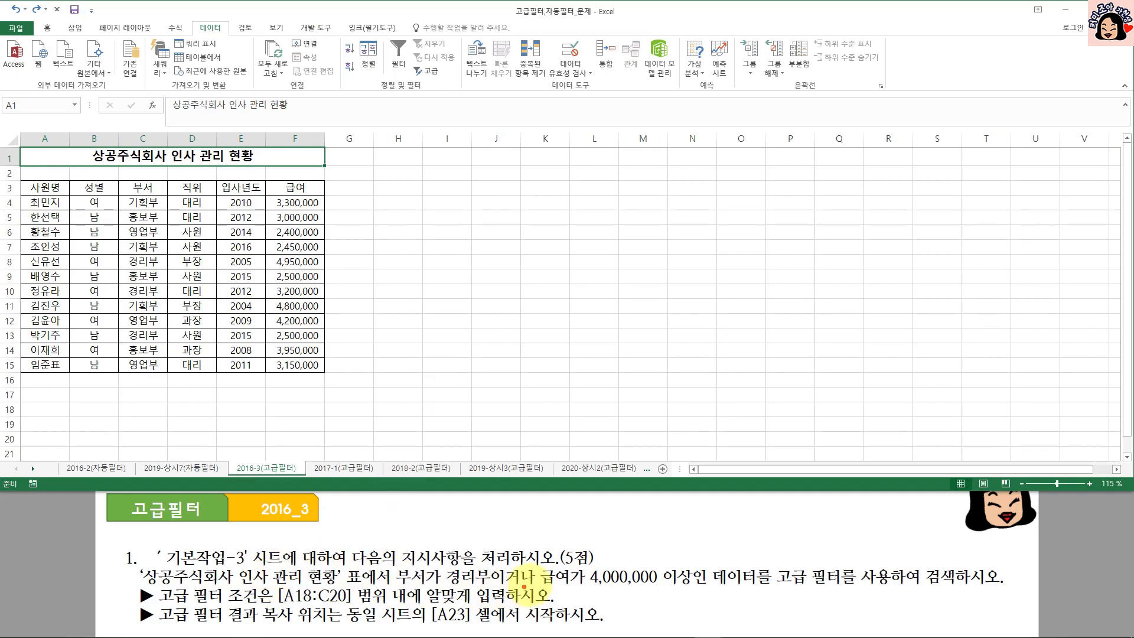
pyautogui.moveTo(397, 567)
pyautogui.mouseDown()
pyautogui.moveTo(539, 590)
pyautogui.moveTo(698, 589)
pyautogui.mouseUp()
pyautogui.moveTo(278, 605); pyautogui.dragTo(354, 606)
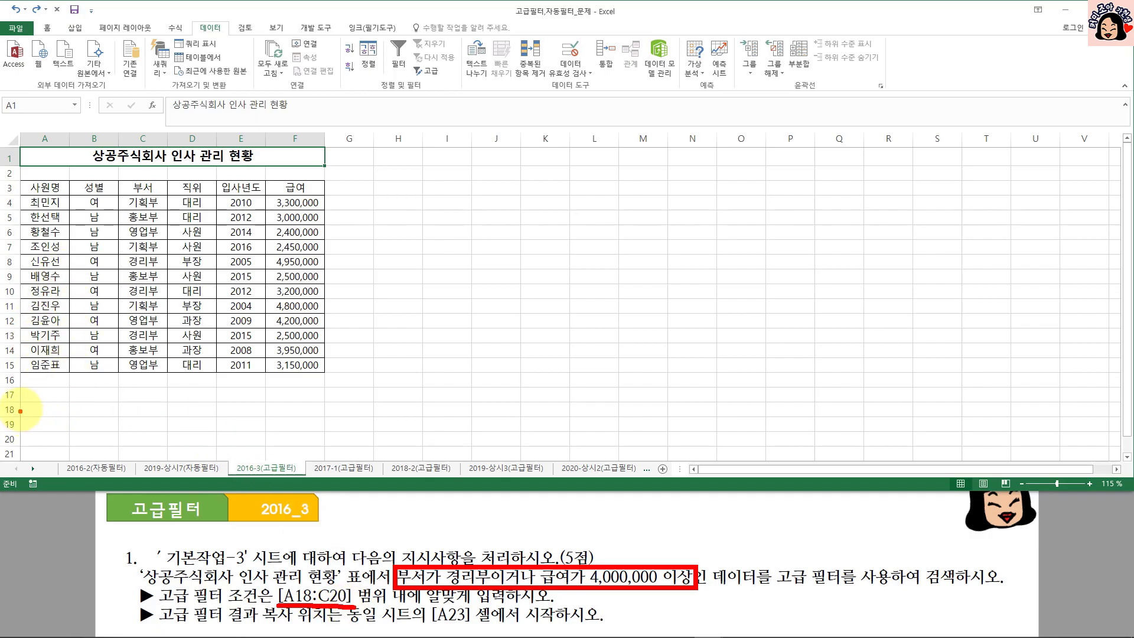
pyautogui.moveTo(20, 403)
pyautogui.mouseDown()
pyautogui.moveTo(50, 434)
pyautogui.moveTo(167, 449)
pyautogui.mouseUp()
pyautogui.moveTo(430, 628); pyautogui.dragTo(525, 627)
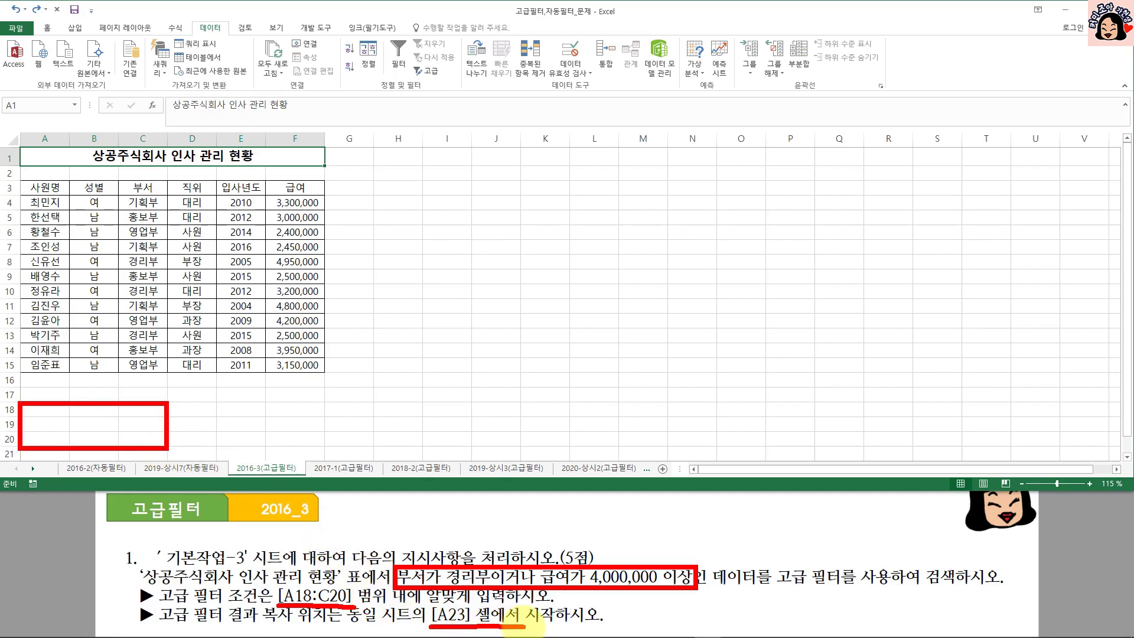
pyautogui.press('Escape')
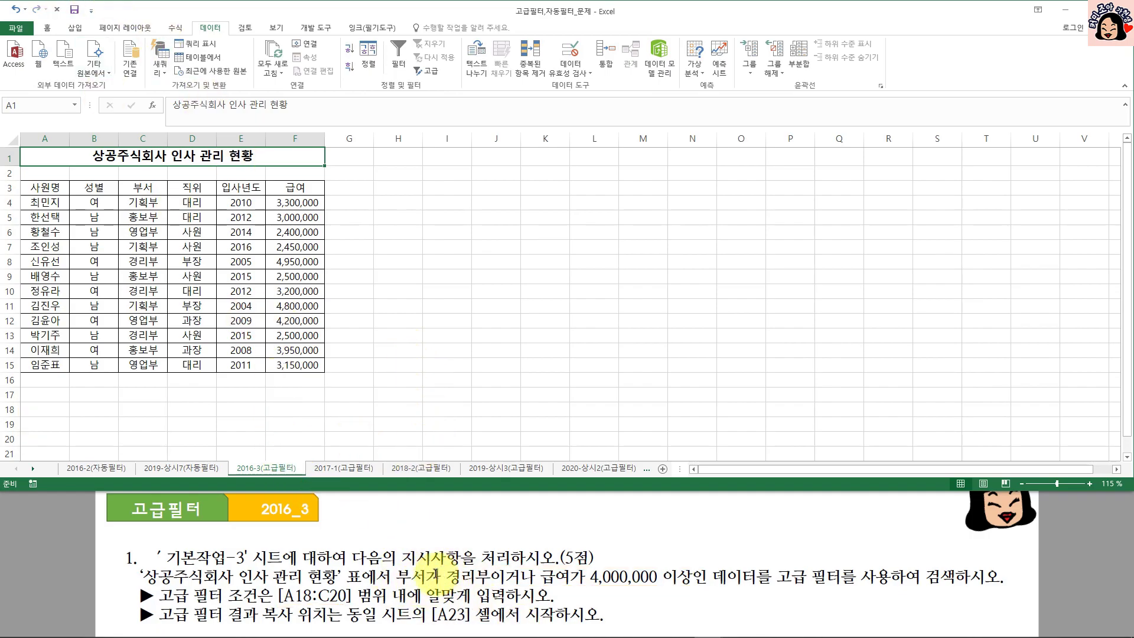
# Step: Enter the criteria heading 부서 in A18 with the condition 경리부 below it in A19
pyautogui.click(46, 407)
pyautogui.write('부서')
pyautogui.press('Return')
pyautogui.write('경리부')
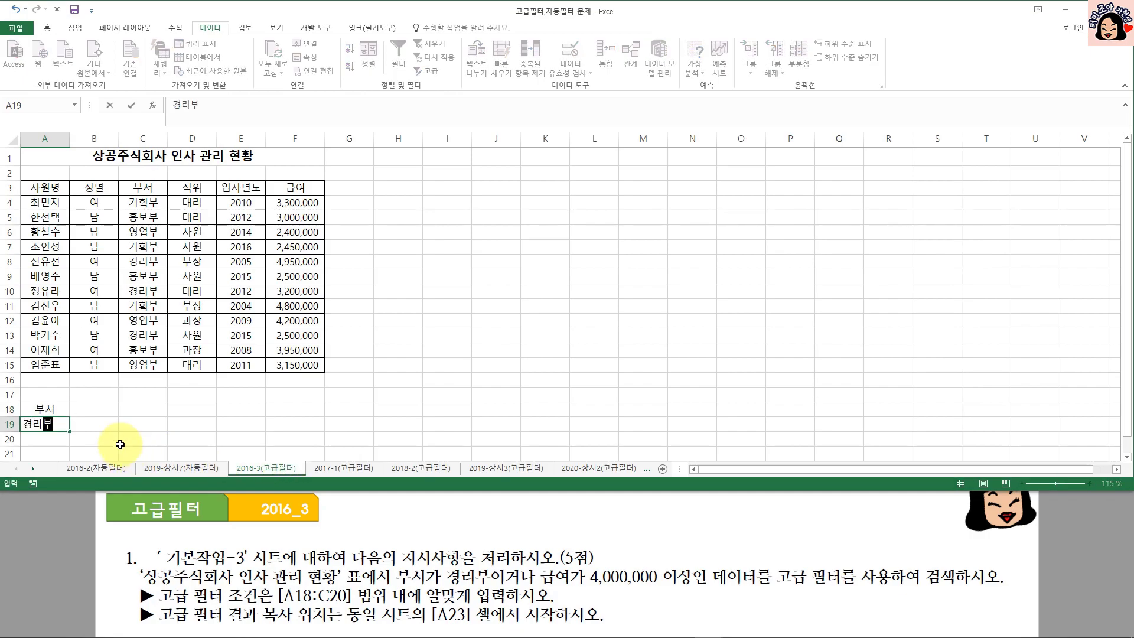
pyautogui.click(44, 409)
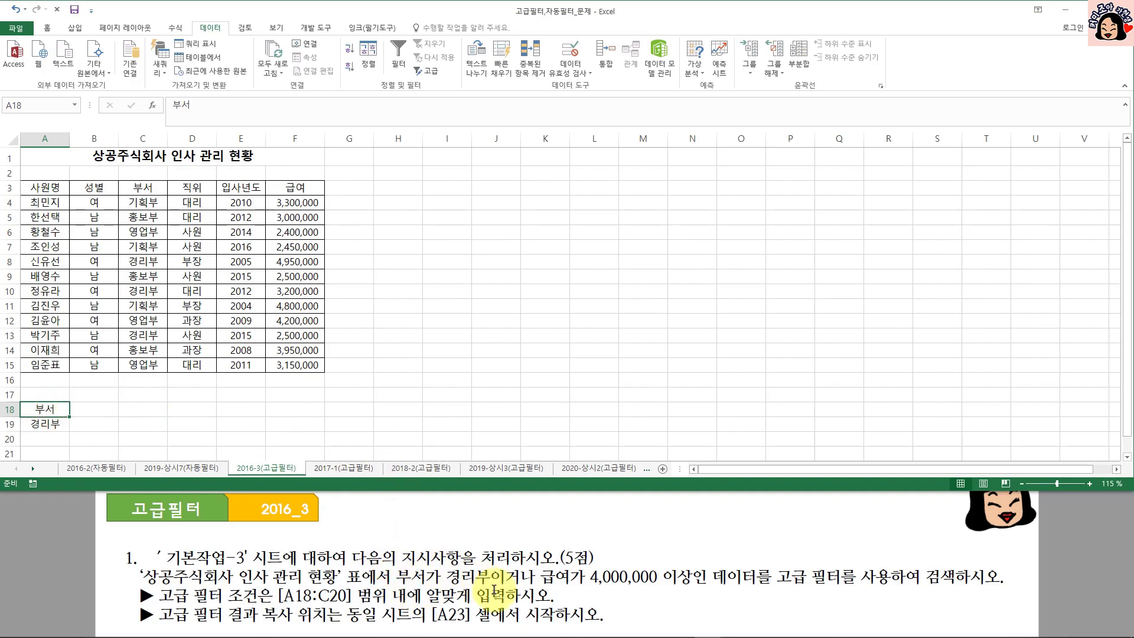
# Step: Enter the second criteria heading 급여 in B18, beside the 부서 heading
pyautogui.click(53, 425)
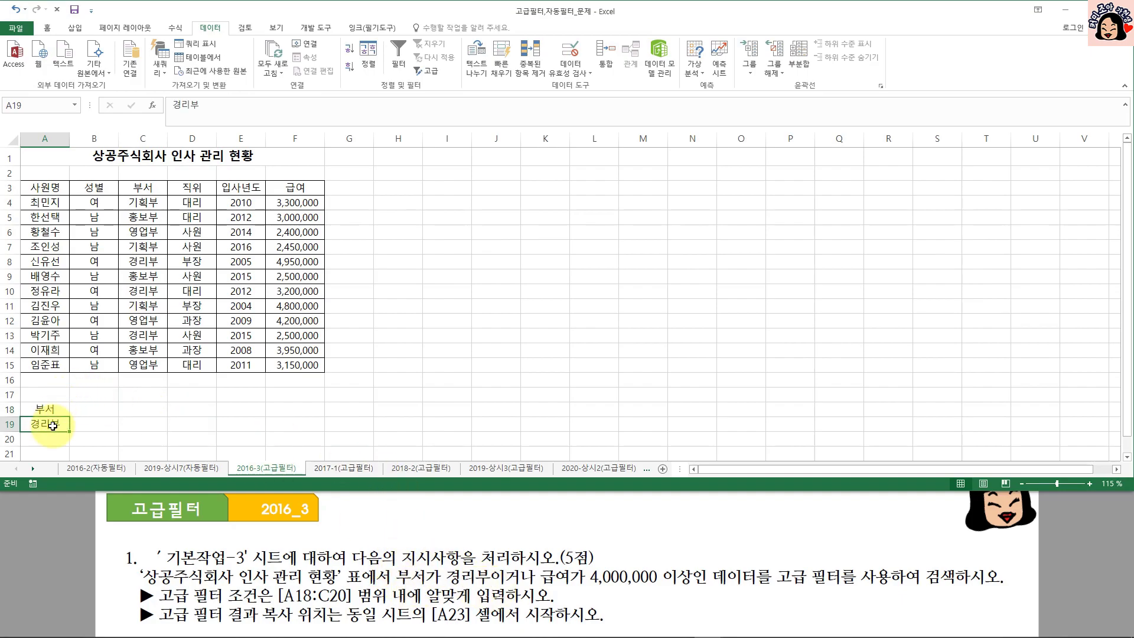
pyautogui.click(45, 407)
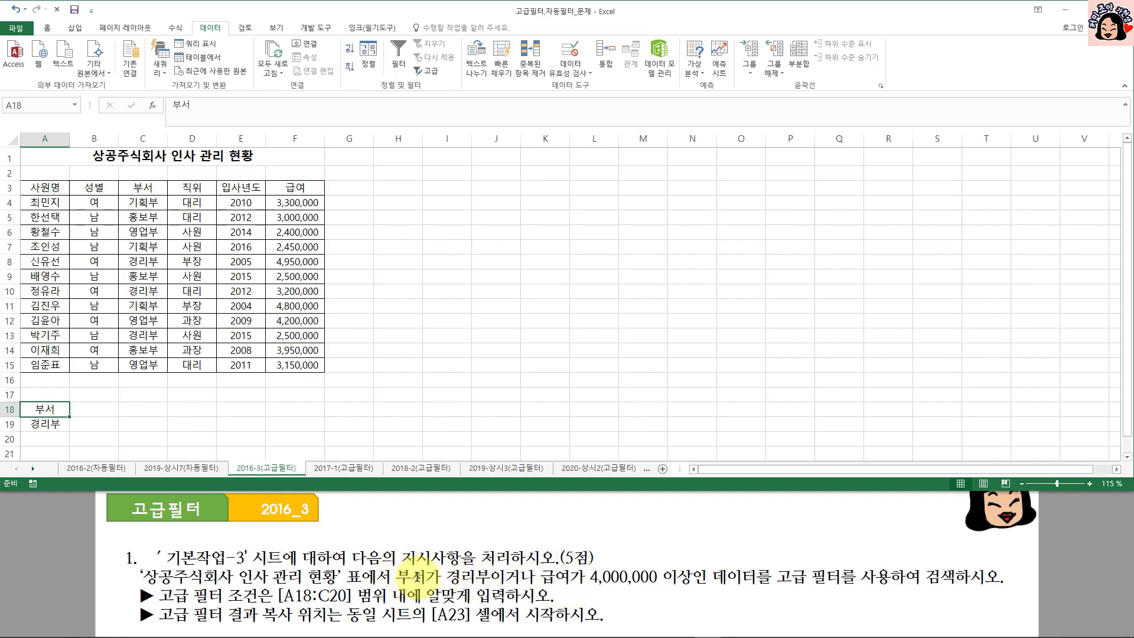
pyautogui.click(154, 187)
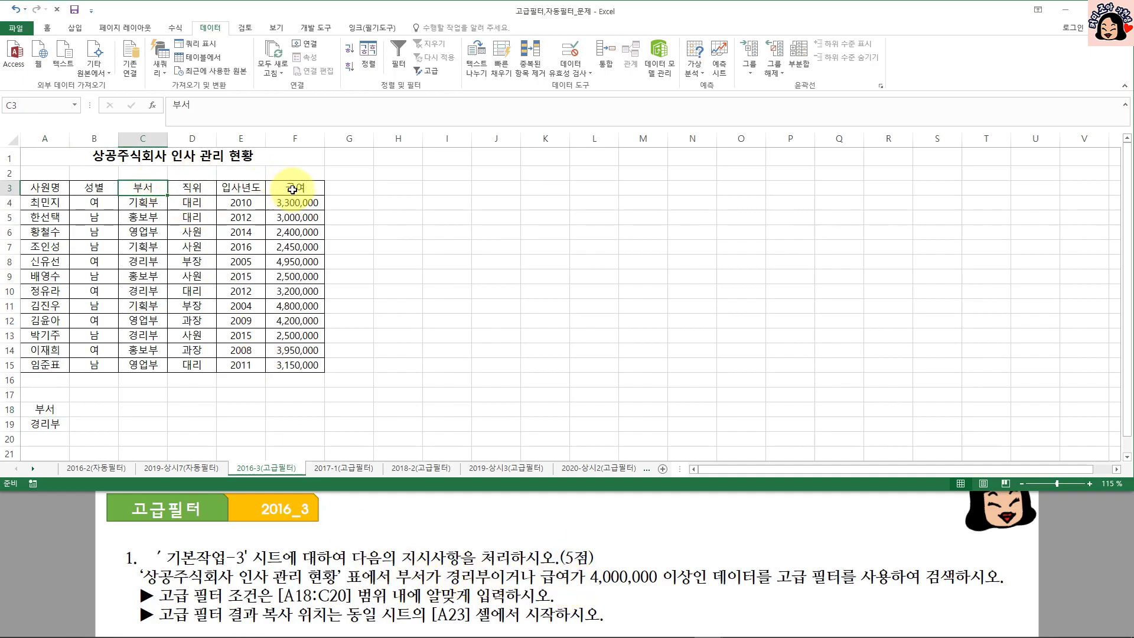
pyautogui.click(93, 409)
pyautogui.write('급여')
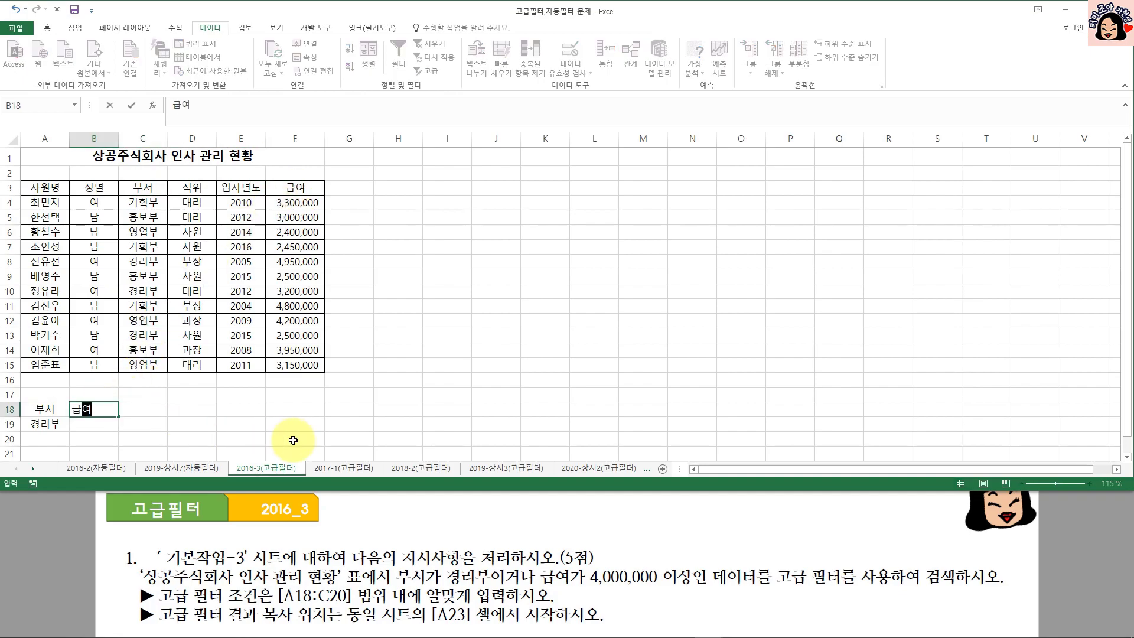
pyautogui.press('Return')
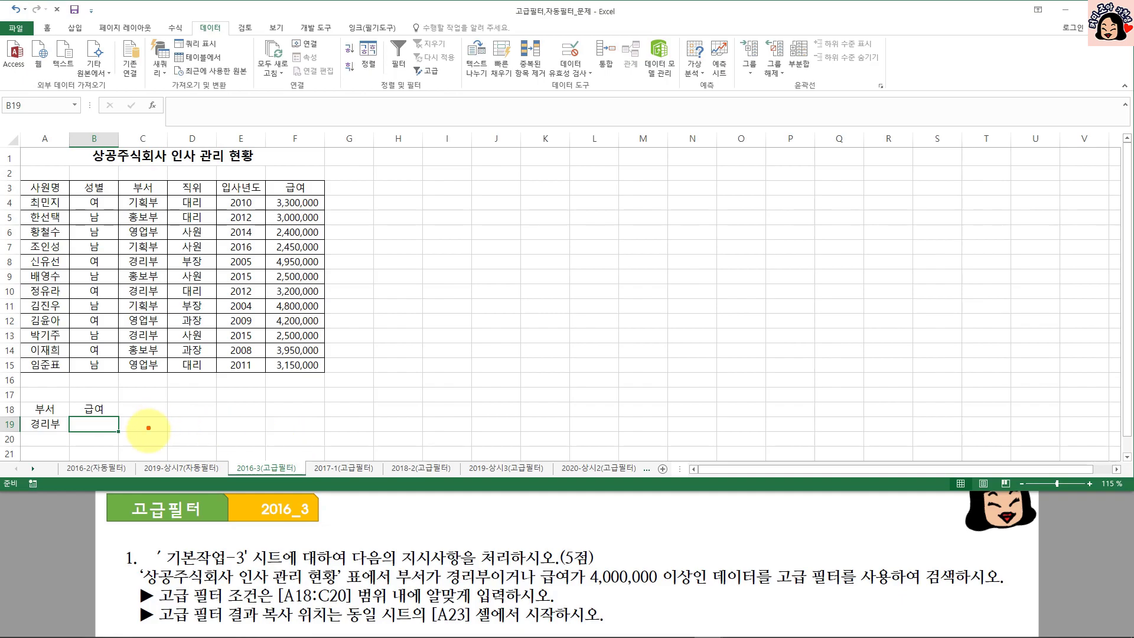
pyautogui.moveTo(448, 585); pyautogui.dragTo(698, 588)
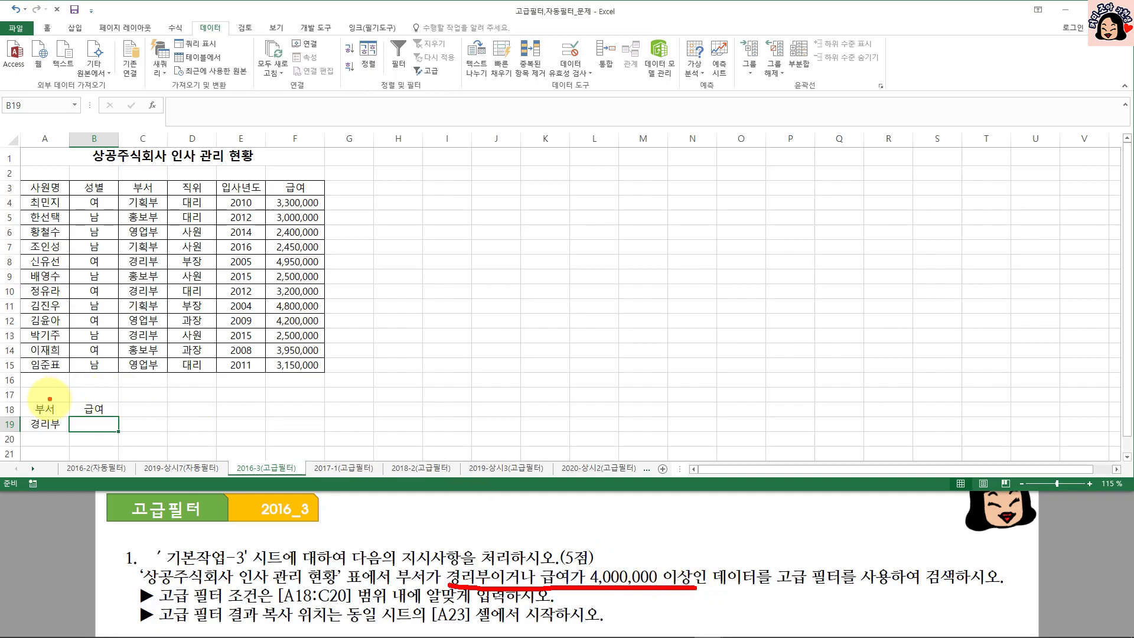
pyautogui.moveTo(22, 413); pyautogui.dragTo(69, 430)
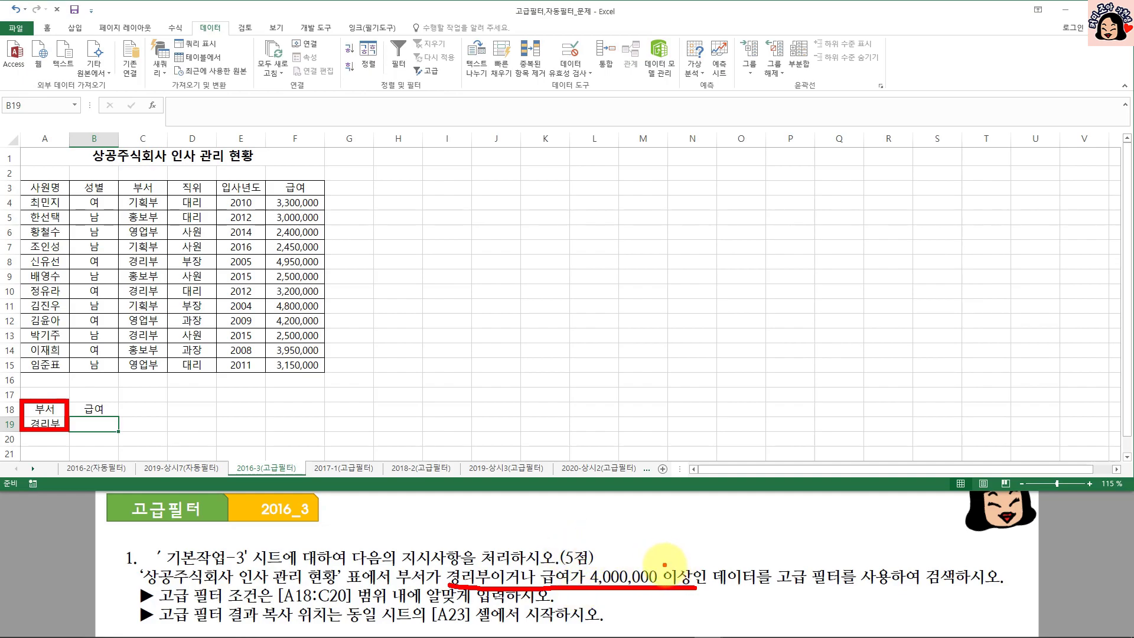
pyautogui.moveTo(531, 568)
pyautogui.mouseDown()
pyautogui.moveTo(518, 575)
pyautogui.moveTo(532, 589)
pyautogui.mouseUp()
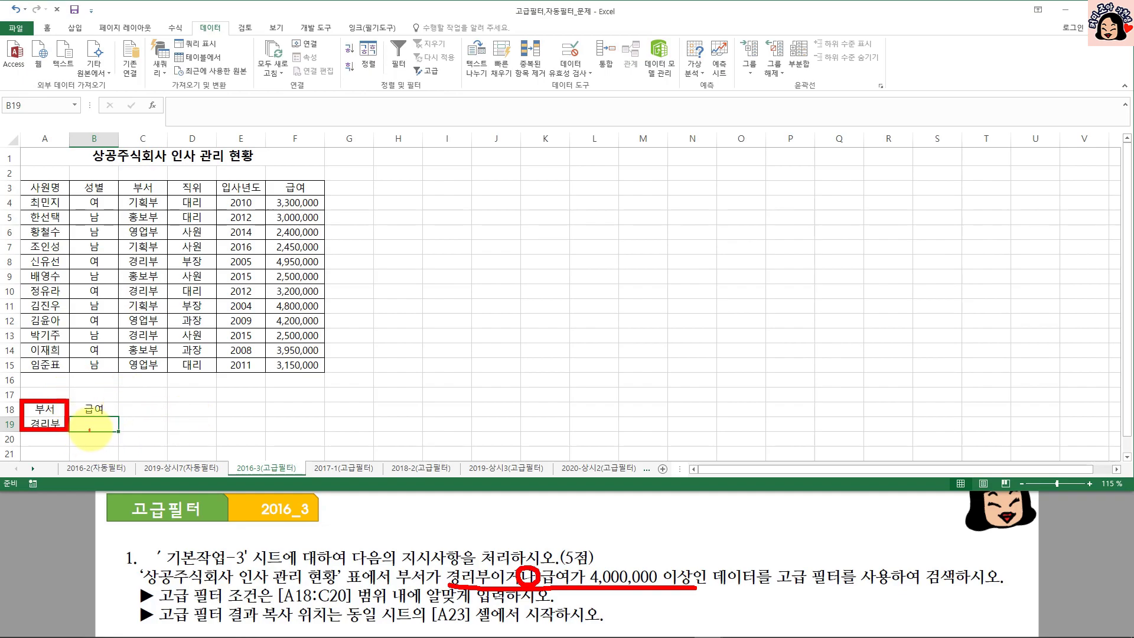
pyautogui.moveTo(102, 420)
pyautogui.mouseDown()
pyautogui.moveTo(86, 434)
pyautogui.moveTo(193, 420)
pyautogui.moveTo(239, 435)
pyautogui.mouseUp()
pyautogui.moveTo(88, 423)
pyautogui.mouseDown()
pyautogui.moveTo(94, 449)
pyautogui.moveTo(107, 436)
pyautogui.moveTo(102, 448)
pyautogui.moveTo(219, 443)
pyautogui.mouseUp()
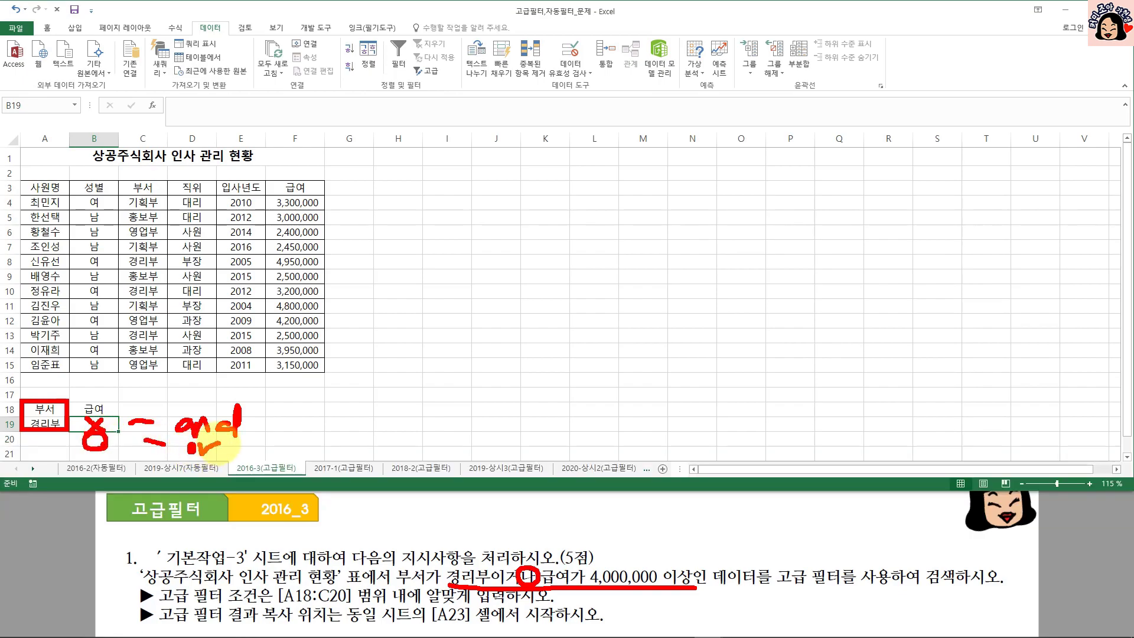
pyautogui.press('Escape')
# Step: Enter the condition >=4000000 in B20, one row below the 경리부 condition, as an OR criterion
pyautogui.click(105, 447)
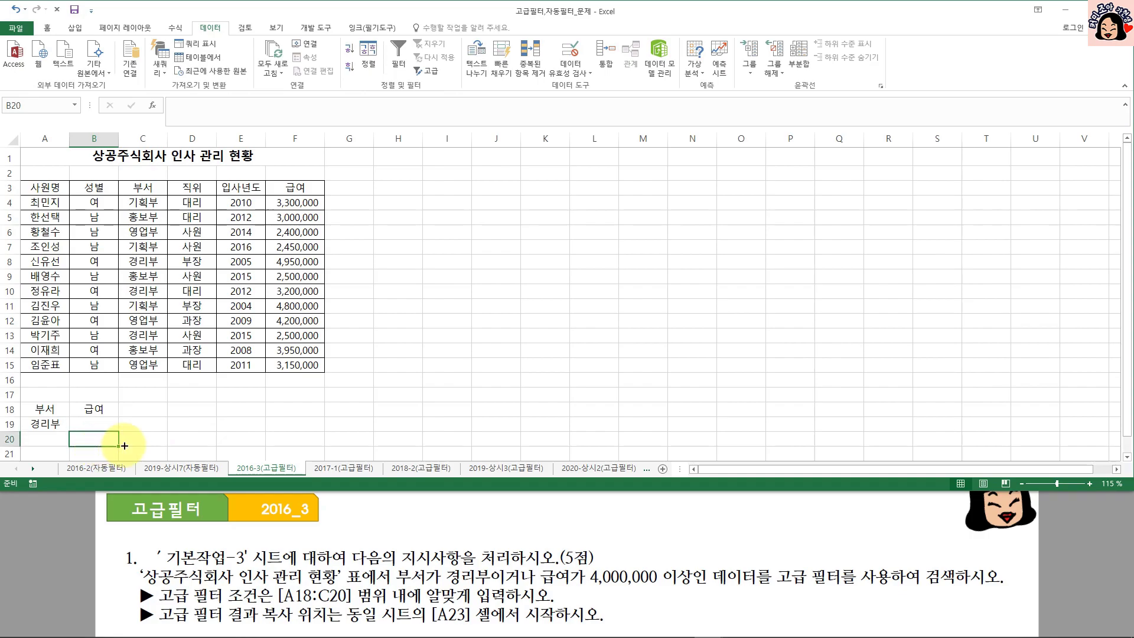
pyautogui.write('>=4000000')
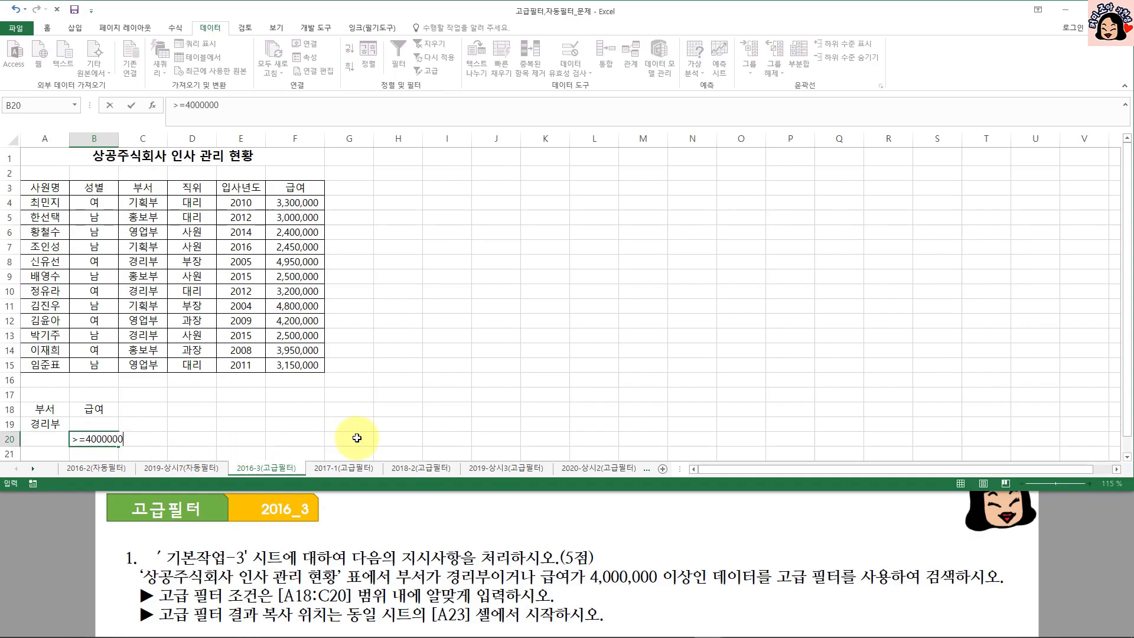
pyautogui.press('Return')
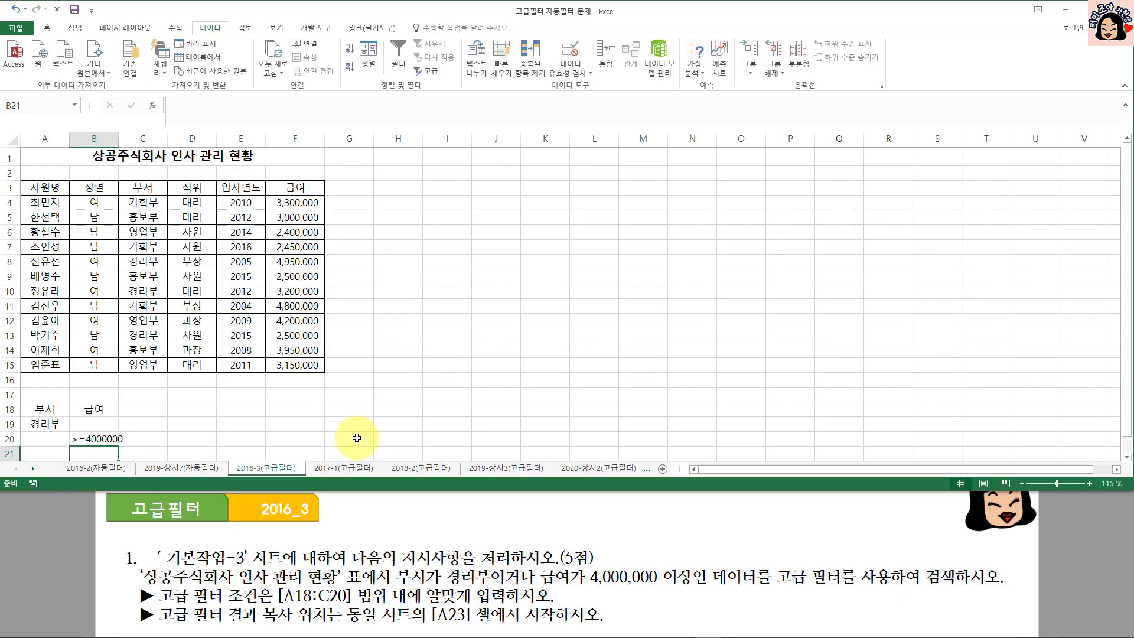
# Step: Review the criteria headings and conditions in A18:B20 against the data table in A3:F15
pyautogui.click(85, 439)
pyautogui.click(83, 401)
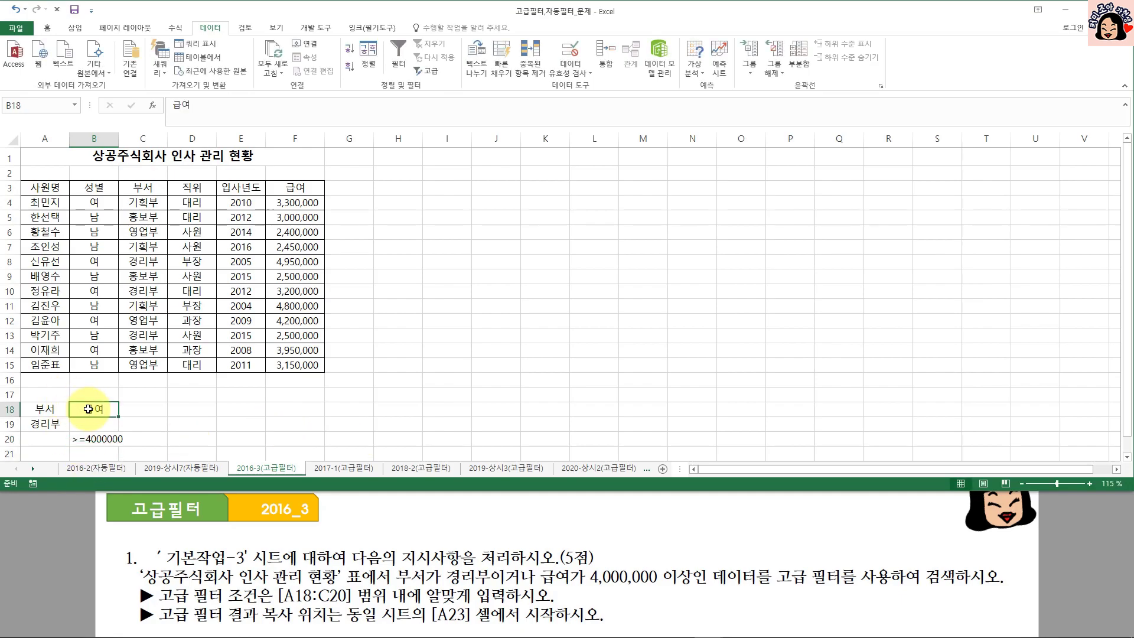
pyautogui.click(98, 441)
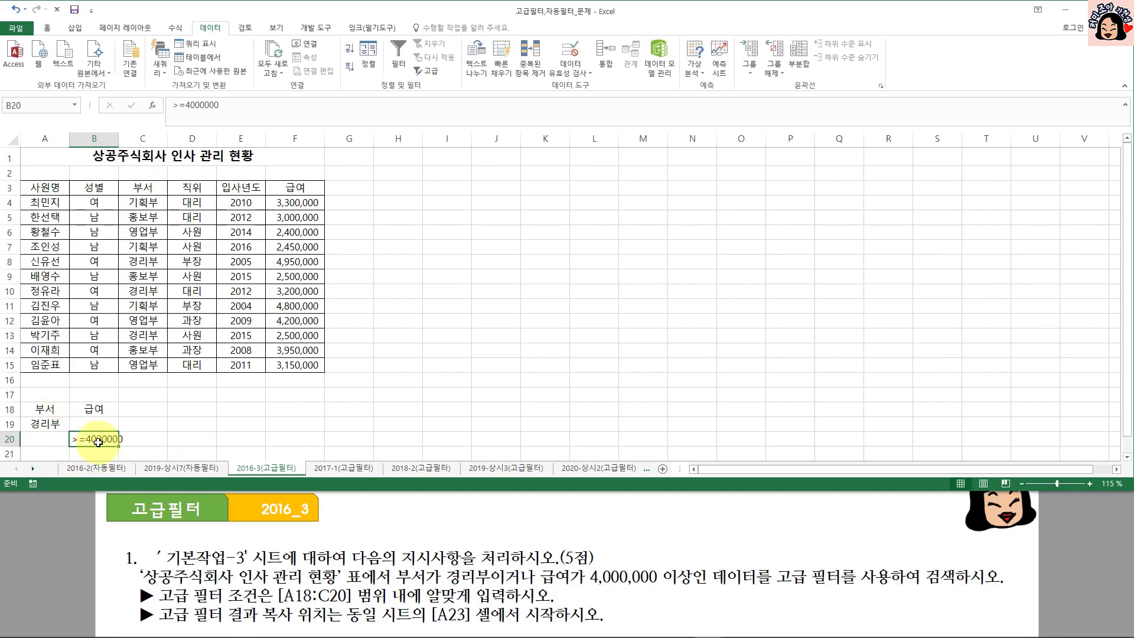
pyautogui.click(47, 410)
pyautogui.click(53, 427)
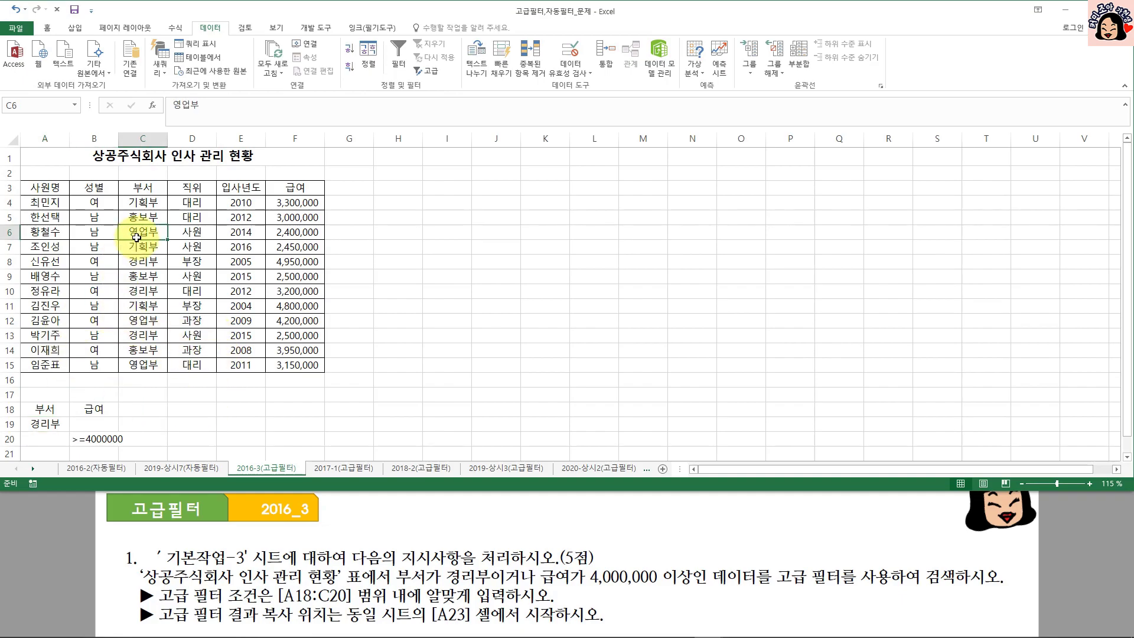
pyautogui.moveTo(45, 188); pyautogui.dragTo(288, 361)
pyautogui.click(250, 266)
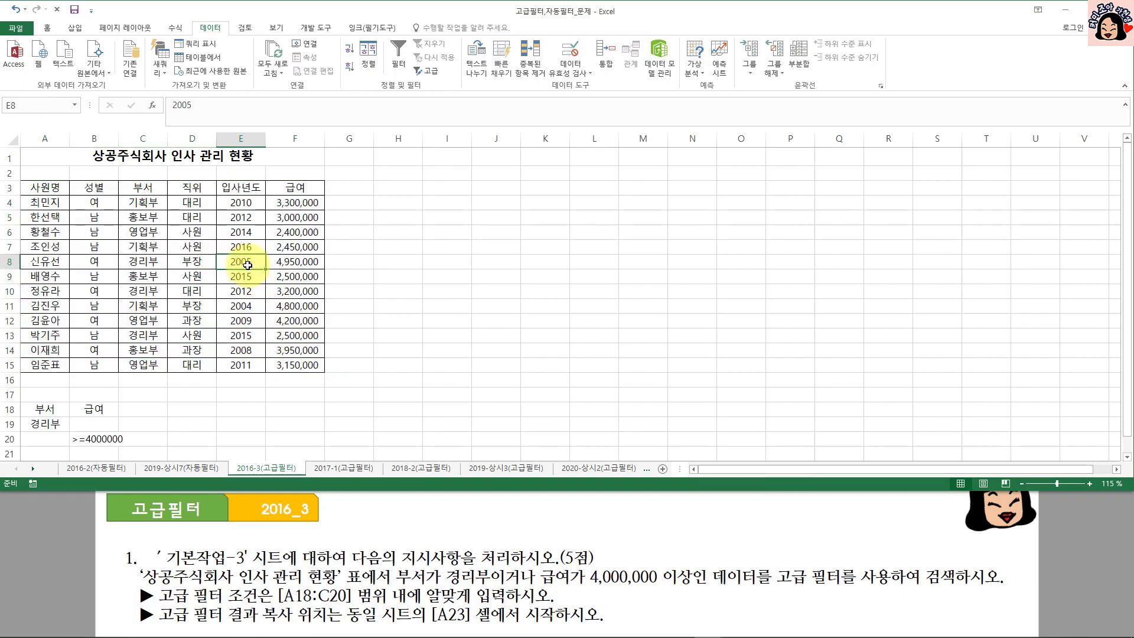
pyautogui.click(166, 271)
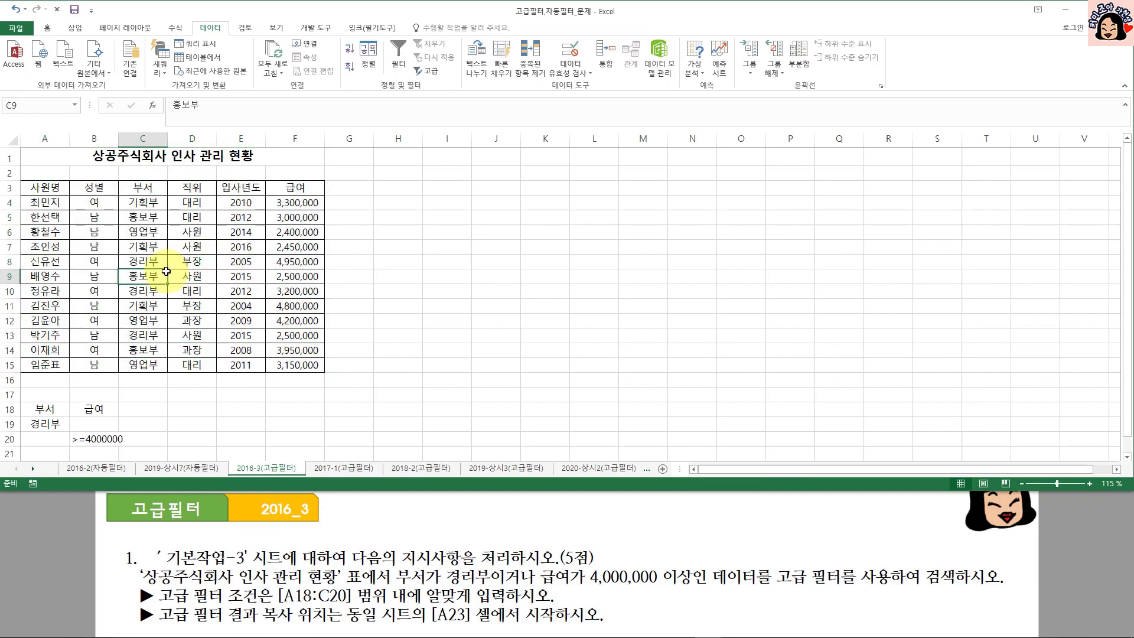
pyautogui.click(101, 230)
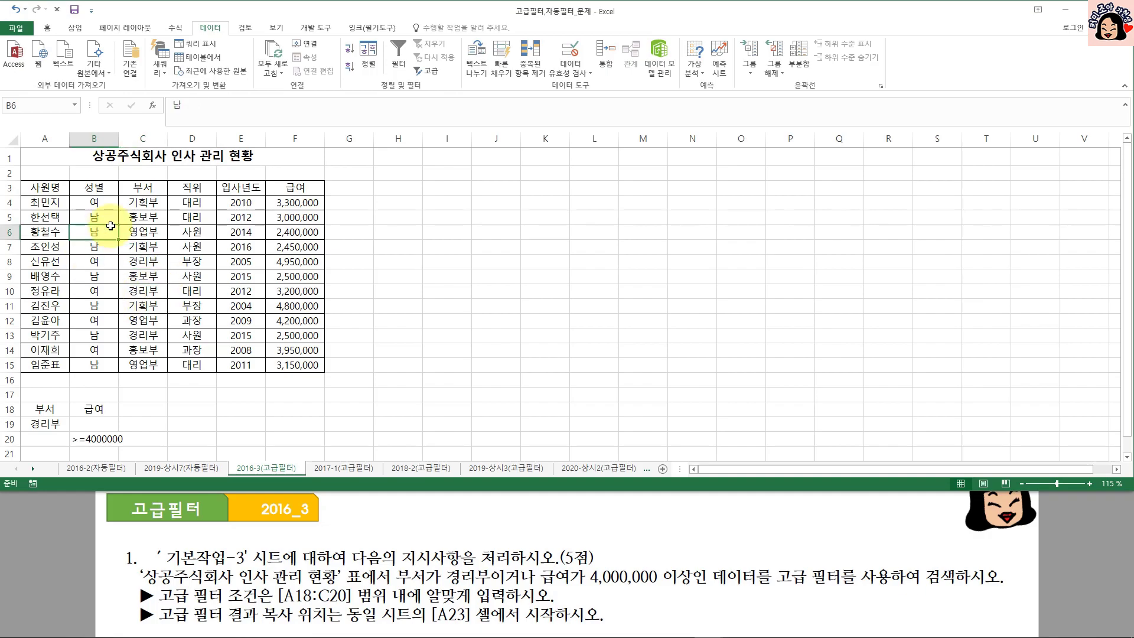
# Step: Start an Advanced Filter on the table A3:F15 and set its criteria range to A18:B20
pyautogui.moveTo(39, 187); pyautogui.dragTo(296, 361)
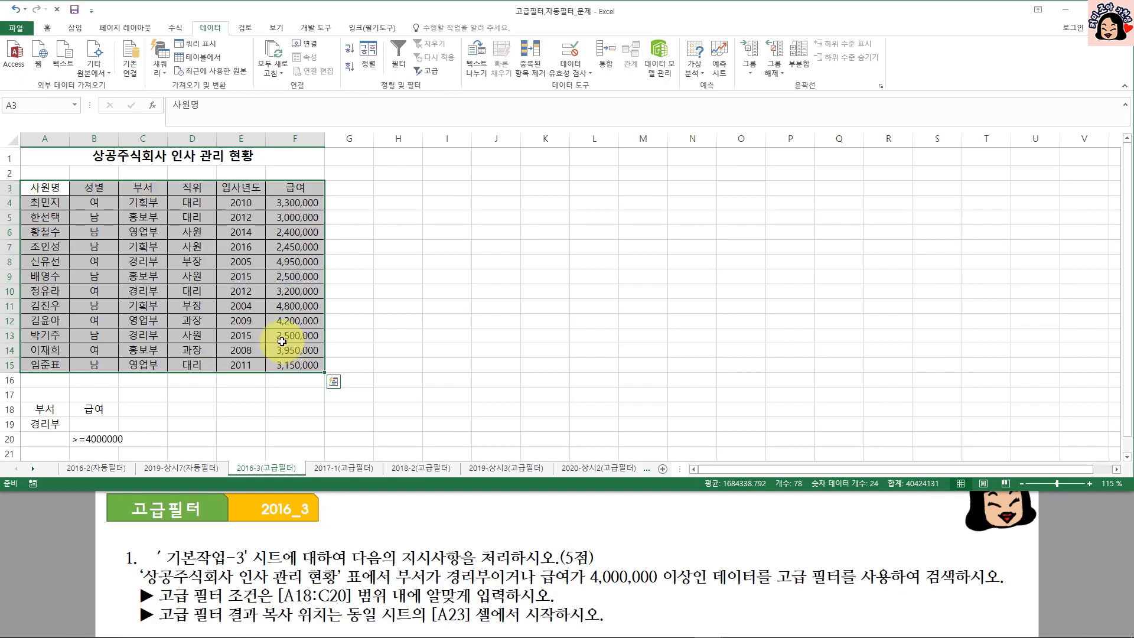
pyautogui.click(428, 72)
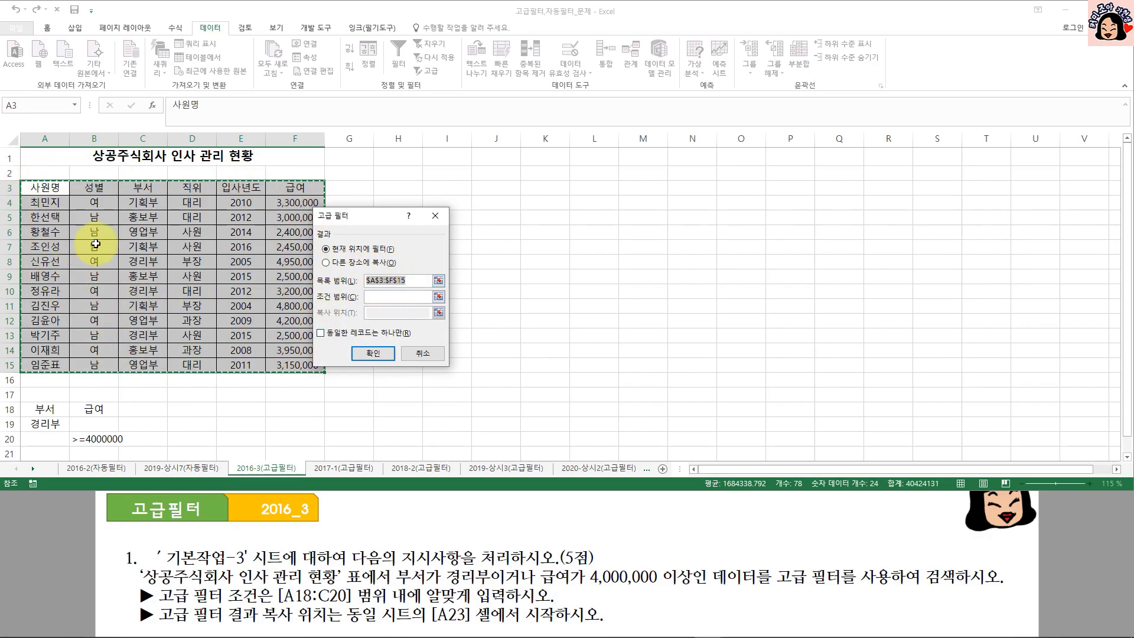
pyautogui.click(376, 296)
pyautogui.scroll(-4, 153, 392)
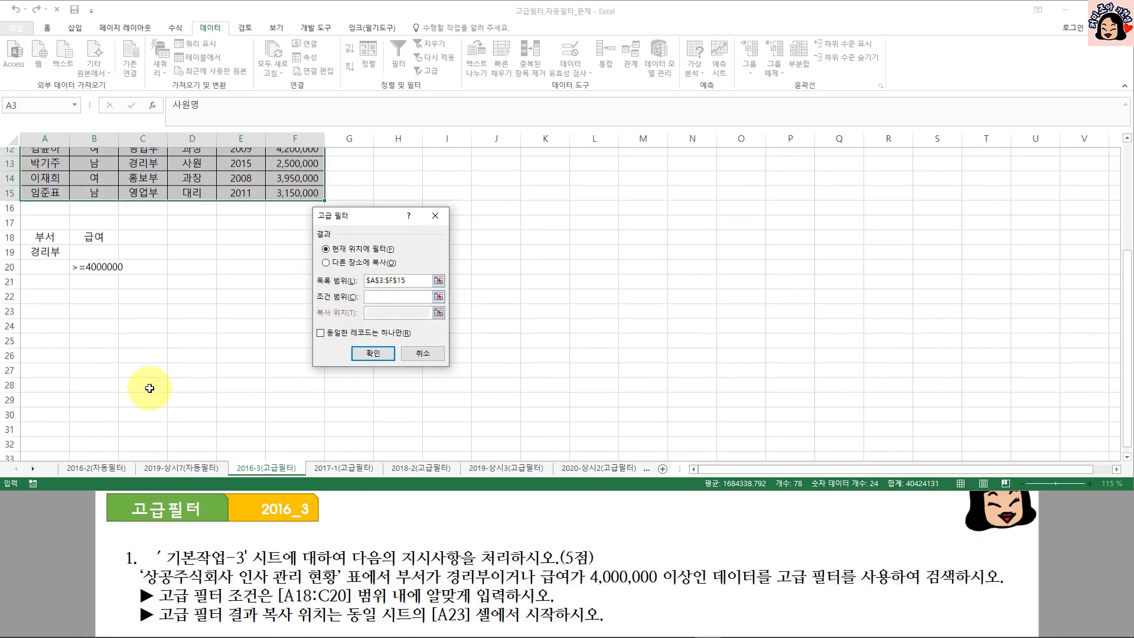
pyautogui.moveTo(45, 228); pyautogui.dragTo(104, 256)
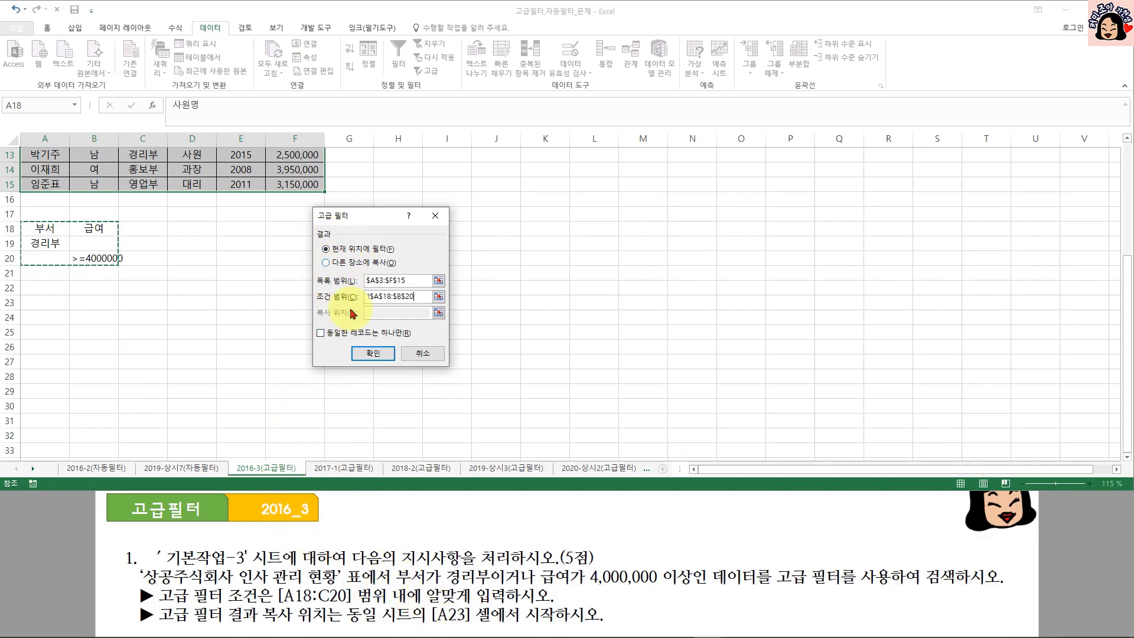
# Step: Set the filter to copy its results to another location starting at A23 and apply it
pyautogui.click(327, 263)
pyautogui.click(381, 313)
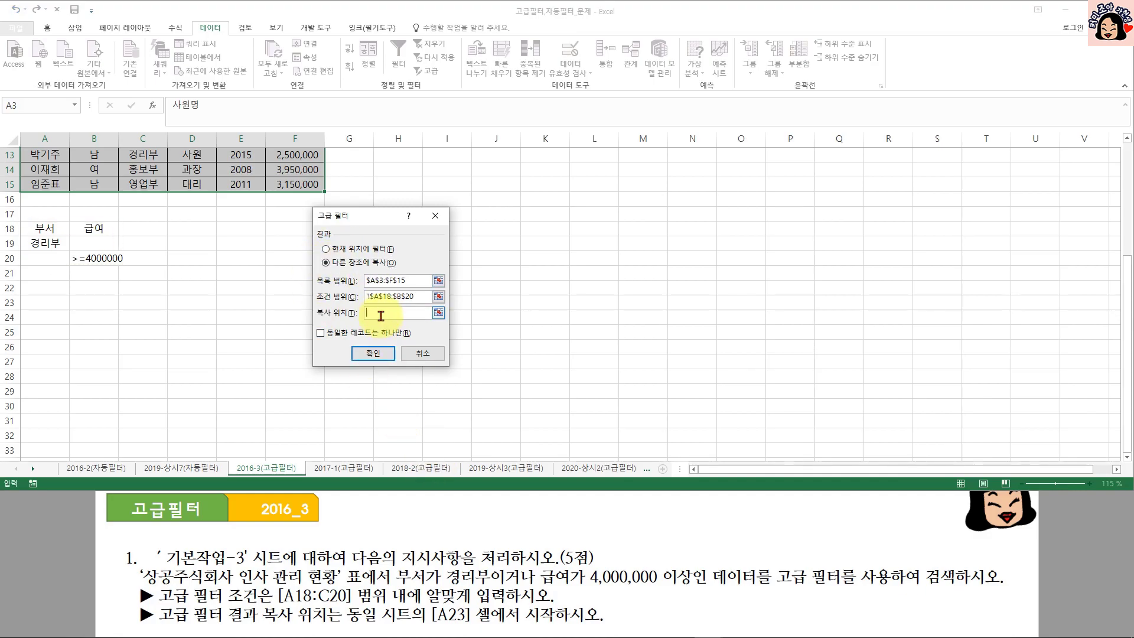
pyautogui.click(41, 301)
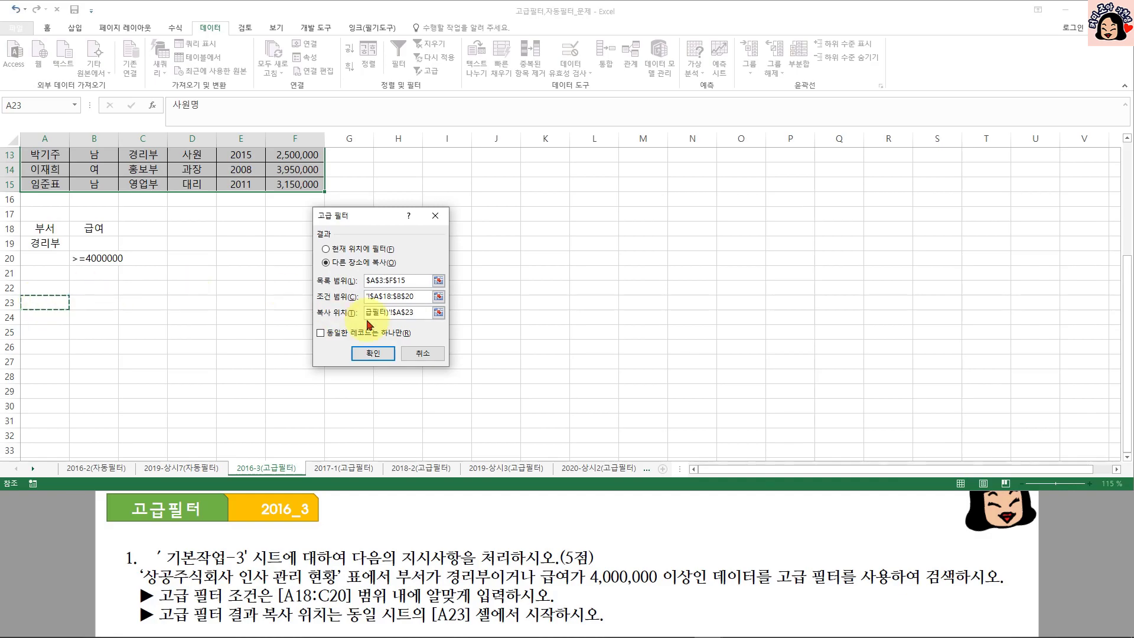
pyautogui.click(375, 354)
pyautogui.scroll(-3, 387, 356)
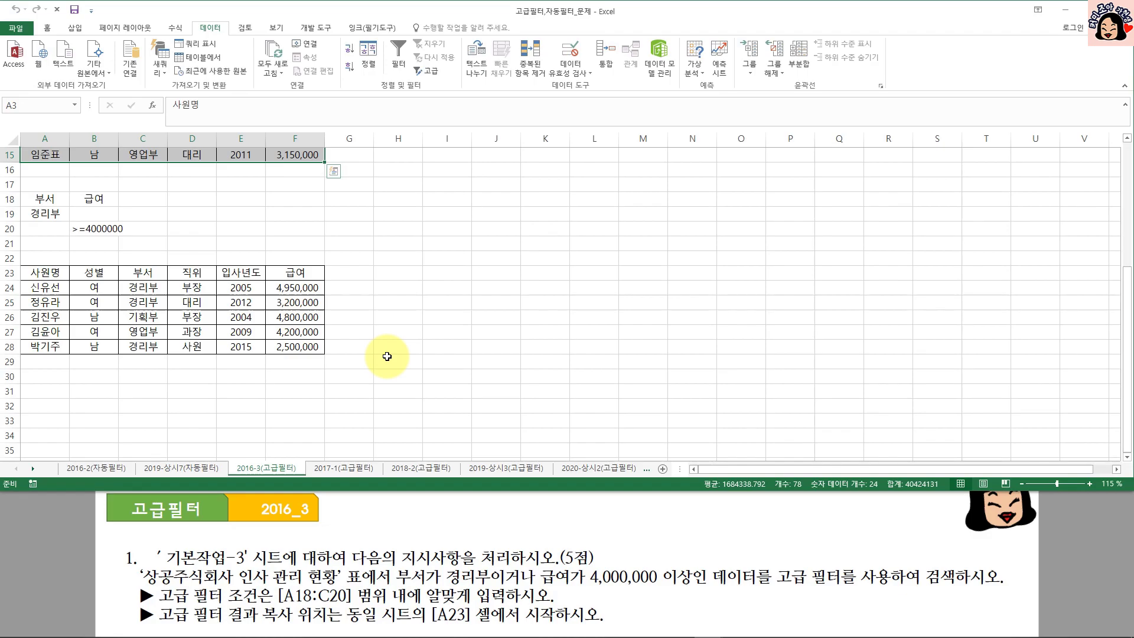
pyautogui.scroll(3, 309, 324)
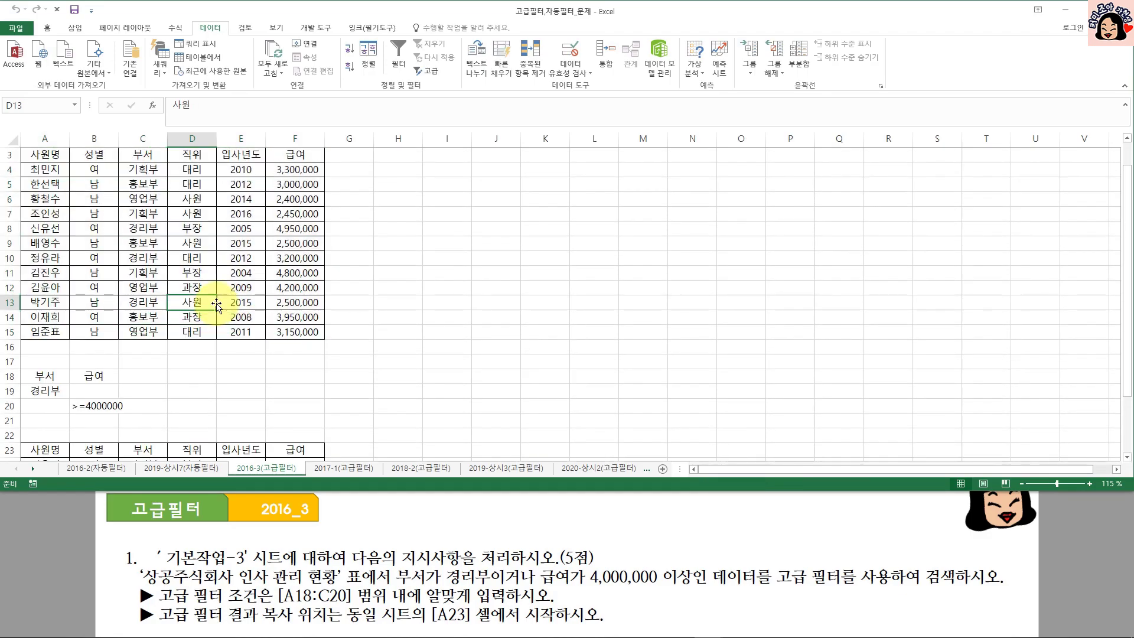
pyautogui.click(94, 346)
pyautogui.moveTo(45, 331); pyautogui.dragTo(90, 318)
pyautogui.click(54, 333)
pyautogui.click(94, 347)
pyautogui.click(143, 318)
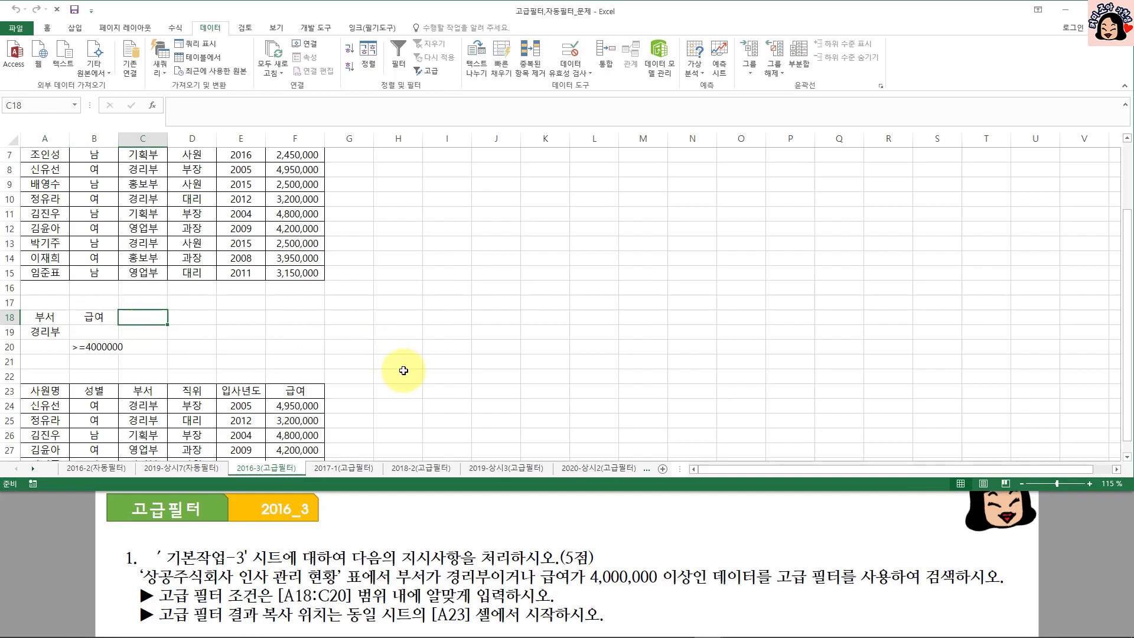
# Step: On the 2017-1(고급필터) sheet, enter the example criteria heading 자격증 in J3
pyautogui.click(348, 468)
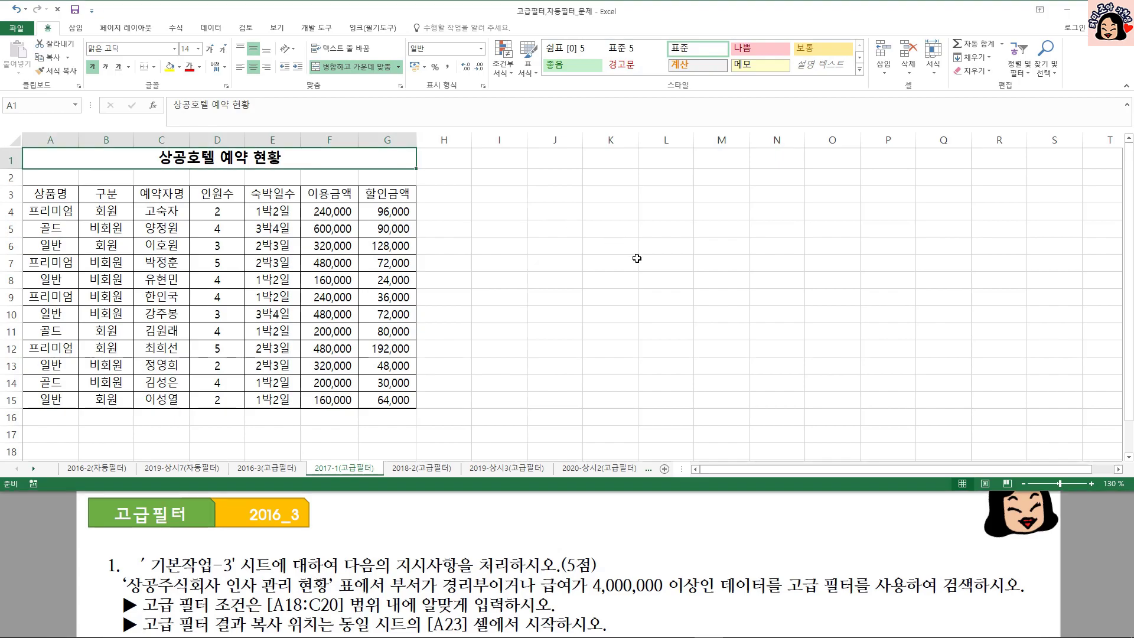
pyautogui.click(549, 196)
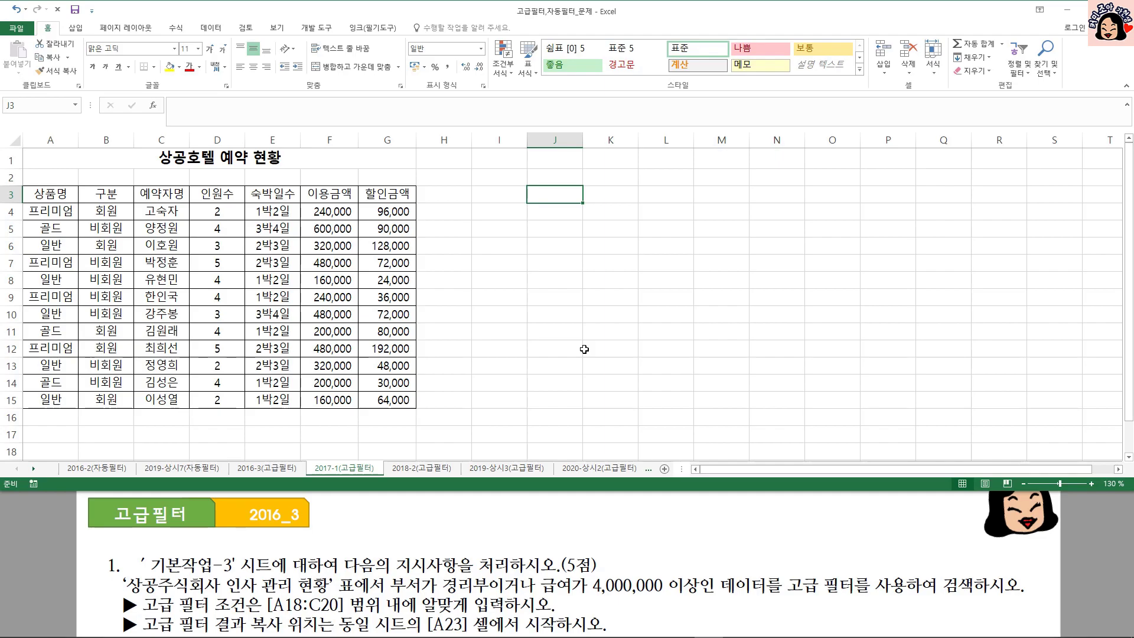
pyautogui.write('wkru')
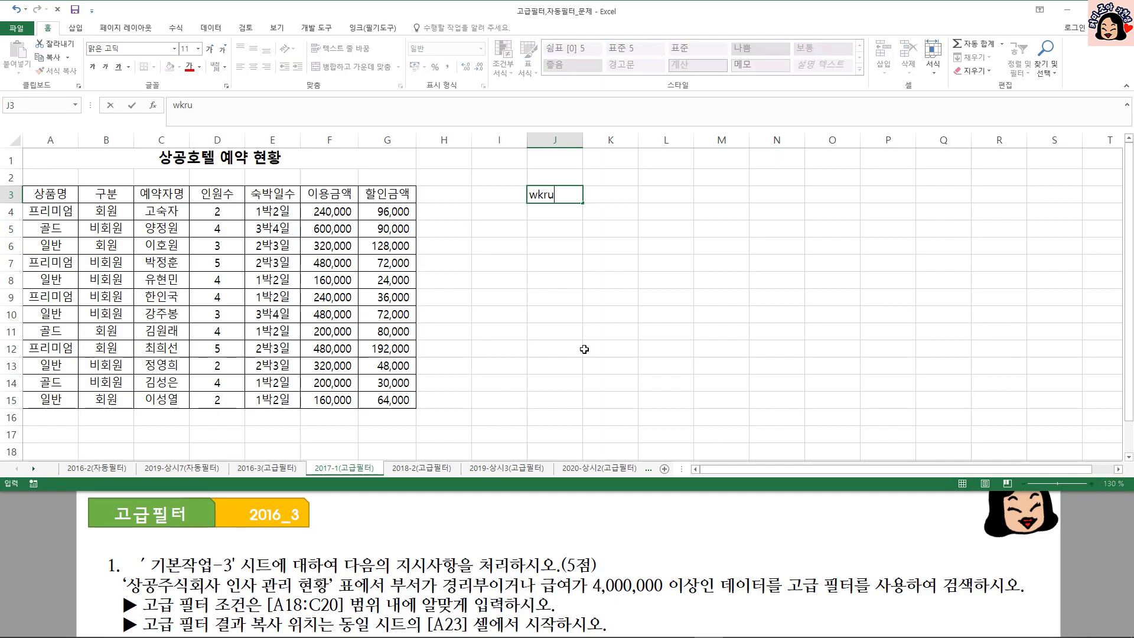
pyautogui.press('BackSpace')
pyautogui.press('BackSpace')
pyautogui.press('BackSpace')
pyautogui.write('자격증')
pyautogui.press('Return')
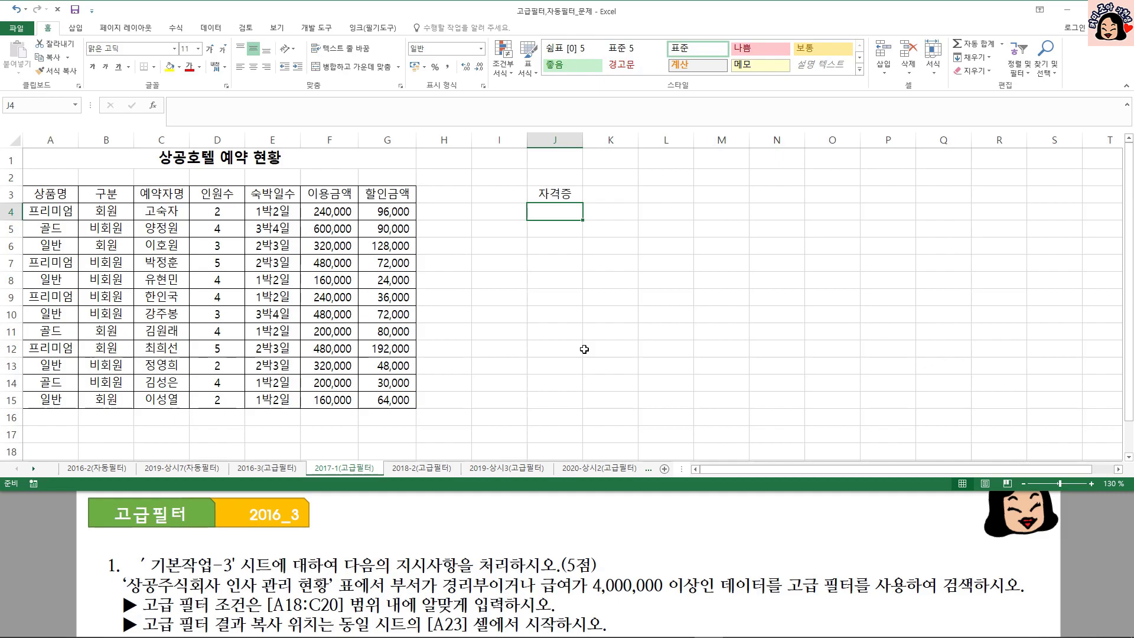
# Step: Enter the starts-with wildcard example 컴퓨터활용능력* in J4 under the 자격증 heading
pyautogui.write('컴퓨터활ㅇ')
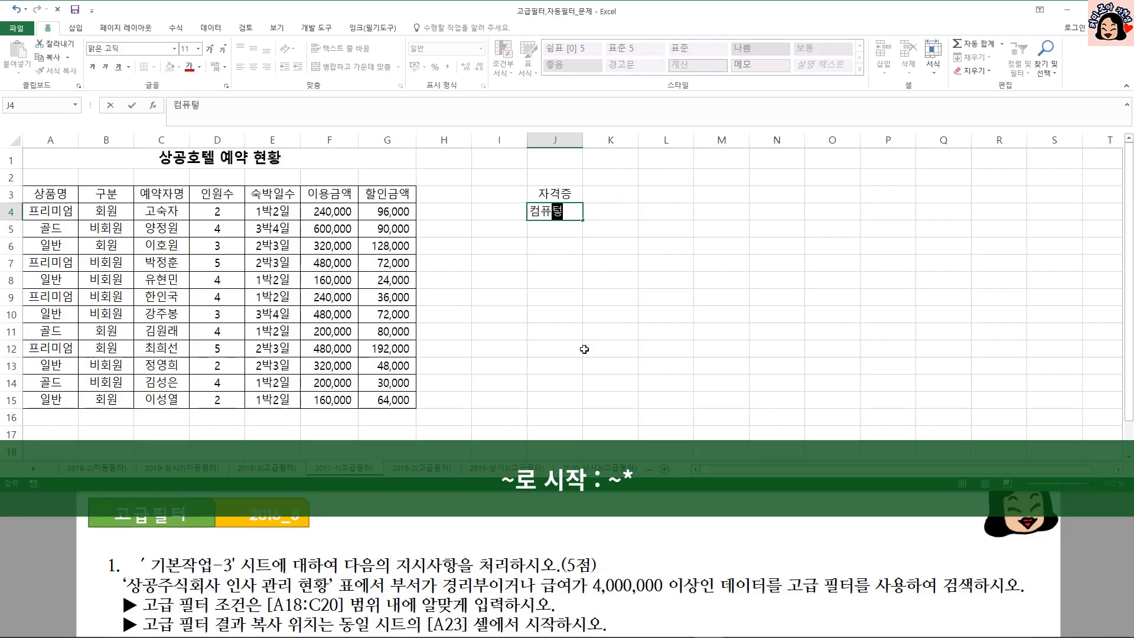
pyautogui.write('용능력*')
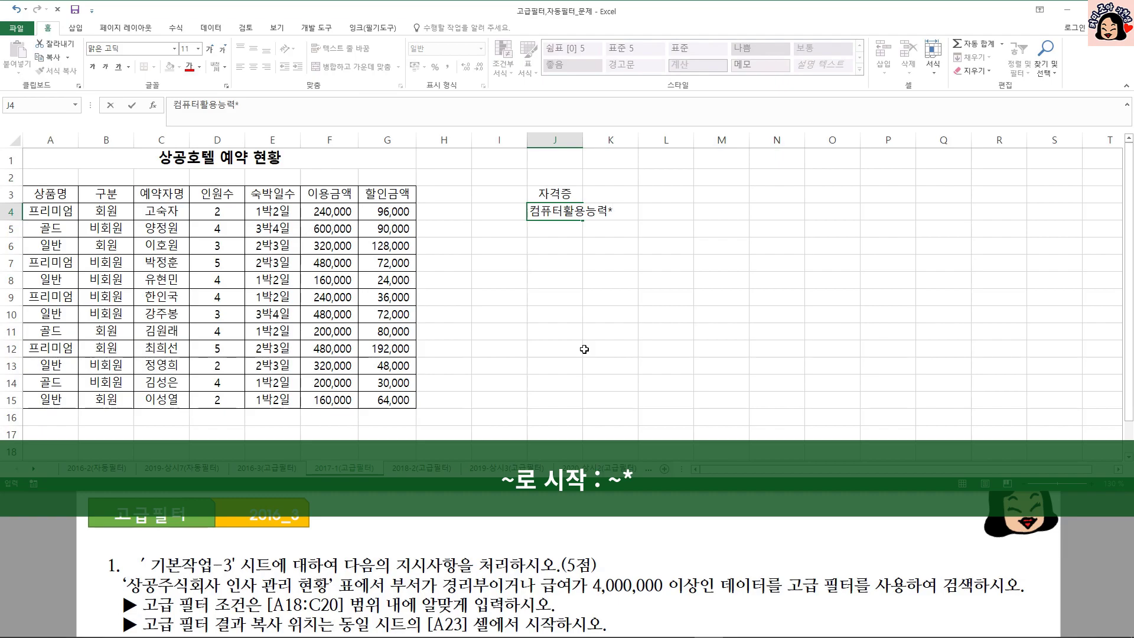
pyautogui.moveTo(607, 211); pyautogui.dragTo(620, 211)
pyautogui.click(620, 211)
pyautogui.doubleClick(606, 210)
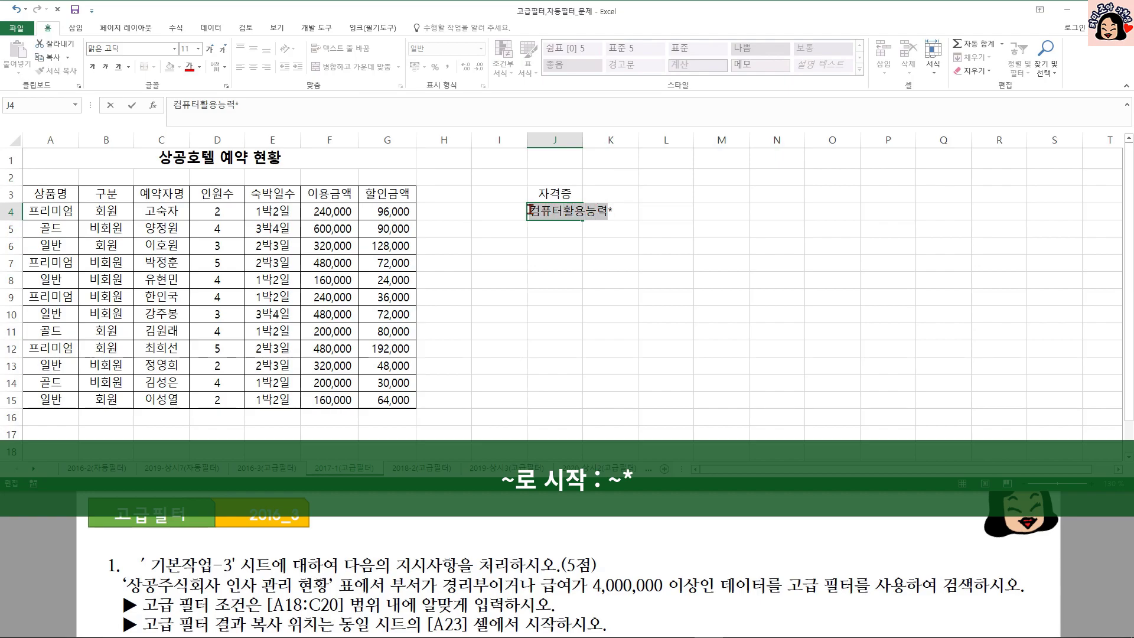
pyautogui.click(606, 210)
pyautogui.moveTo(608, 210); pyautogui.dragTo(616, 210)
pyautogui.click(616, 210)
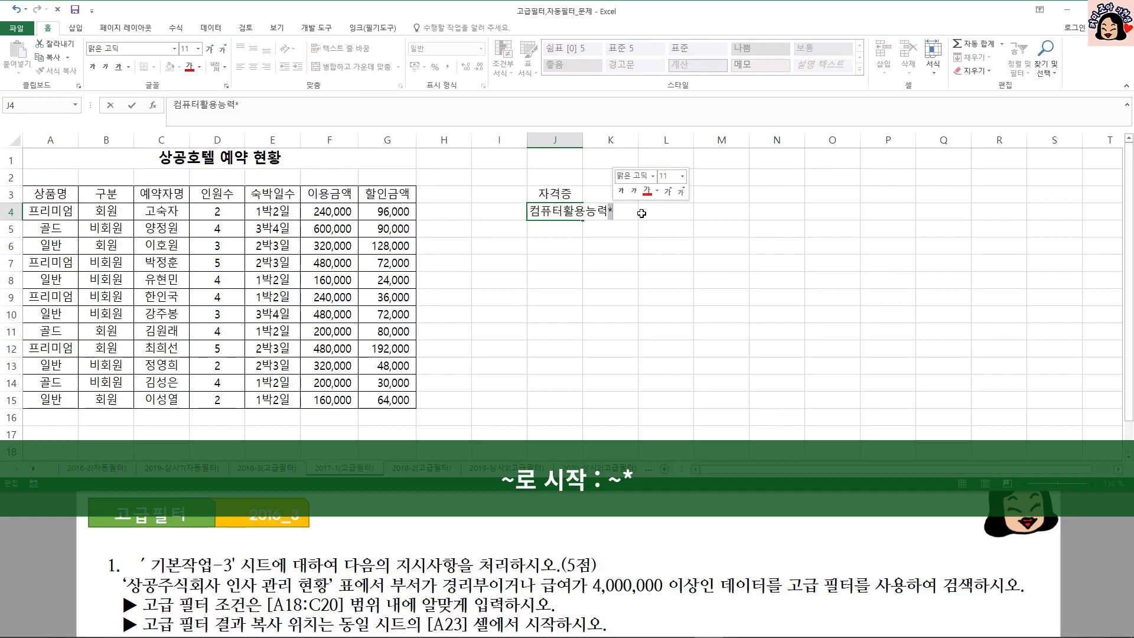
pyautogui.press('Return')
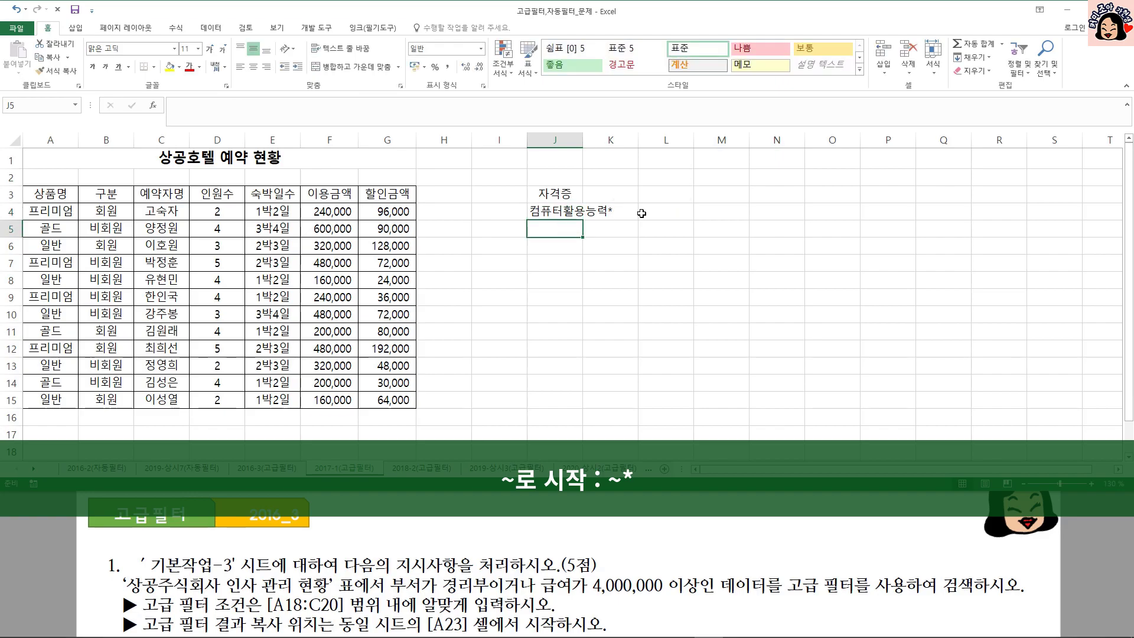
# Step: Replace the example condition in J4 with the ends-with pattern *1급
pyautogui.click(556, 211)
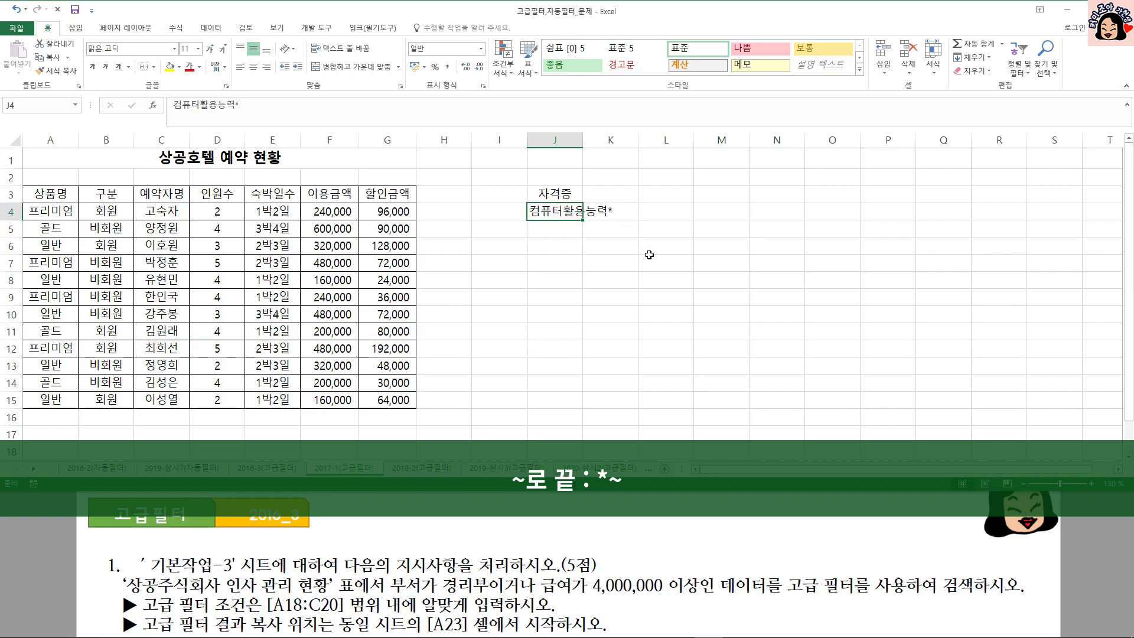
pyautogui.write('1급')
pyautogui.press('F2')
pyautogui.press('Home')
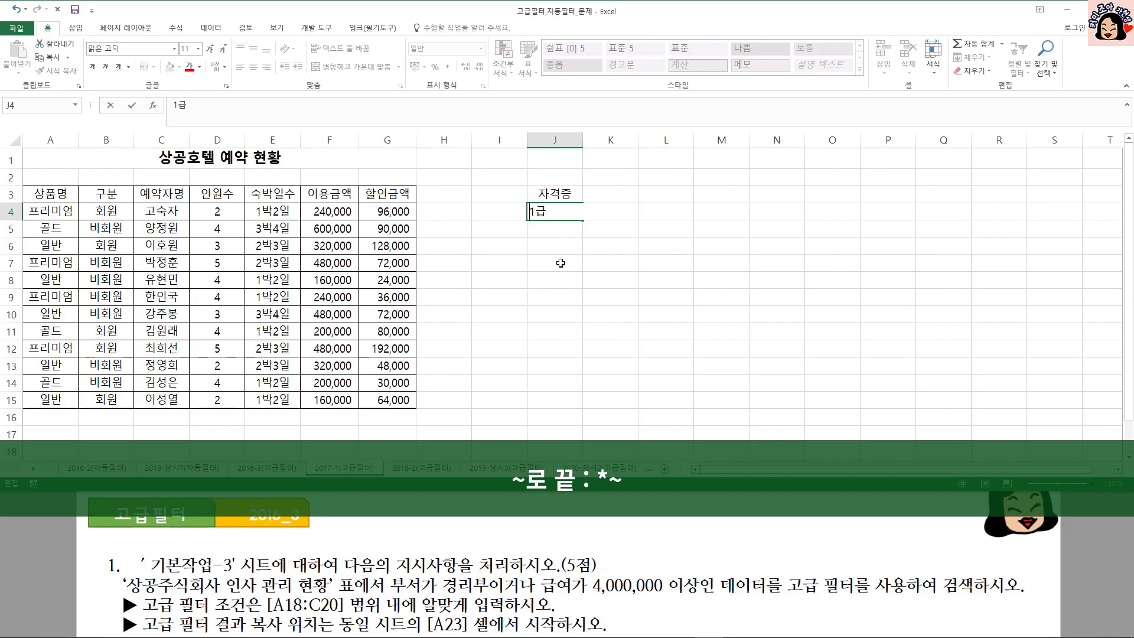
pyautogui.write('*')
pyautogui.hotkey('ctrl', 'Return')
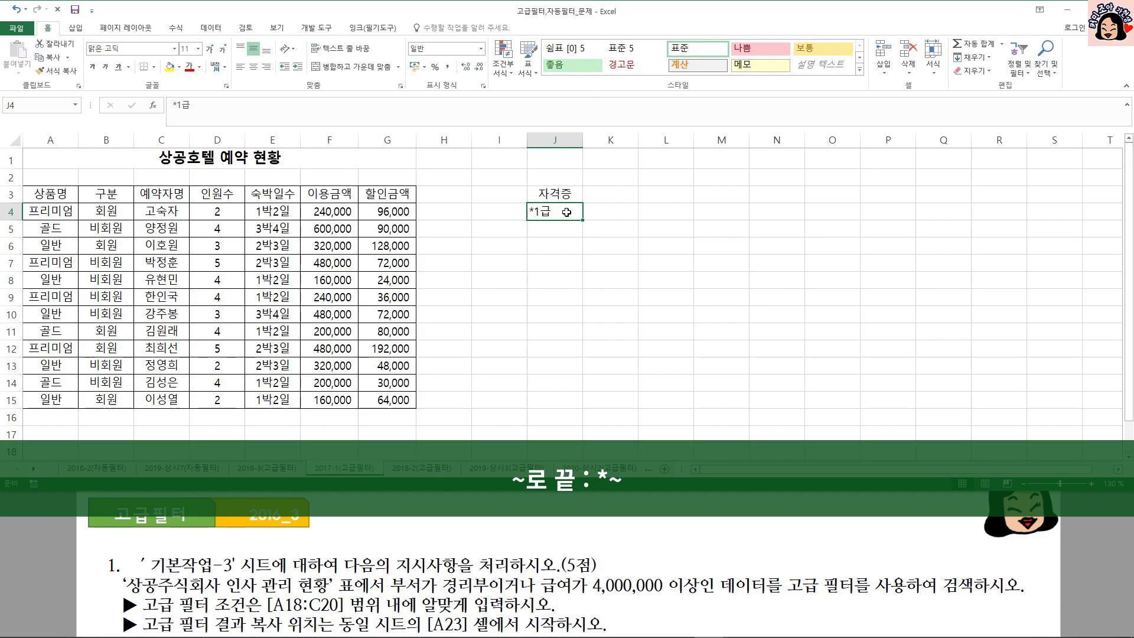
pyautogui.press('Escape')
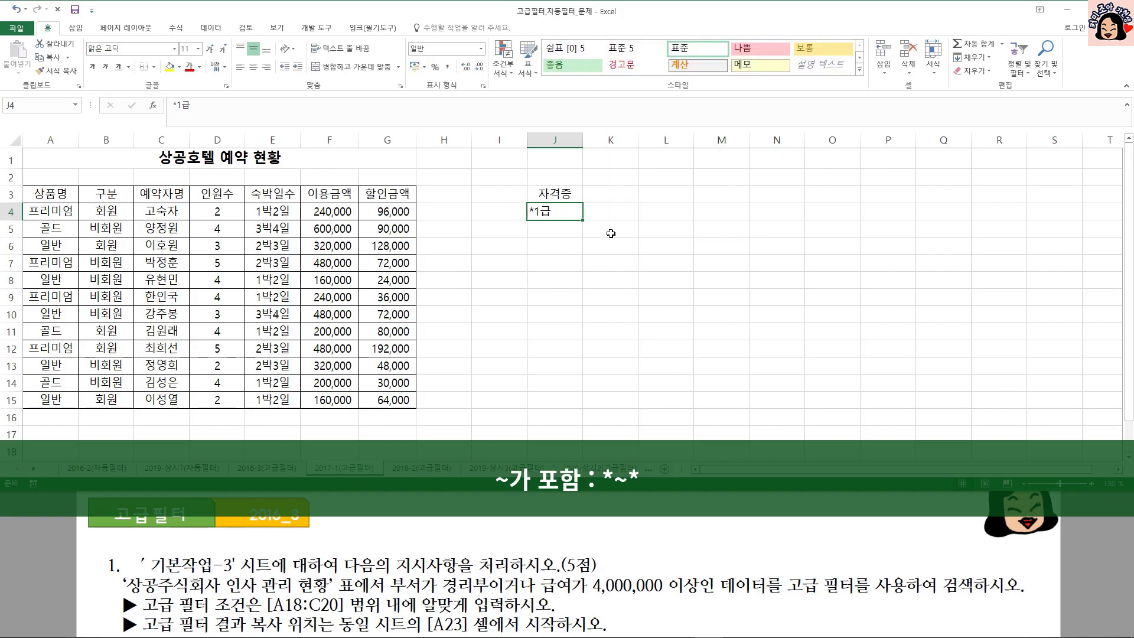
# Step: Replace the example condition in J4 with the contains pattern *컴퓨터*
pyautogui.write('*')
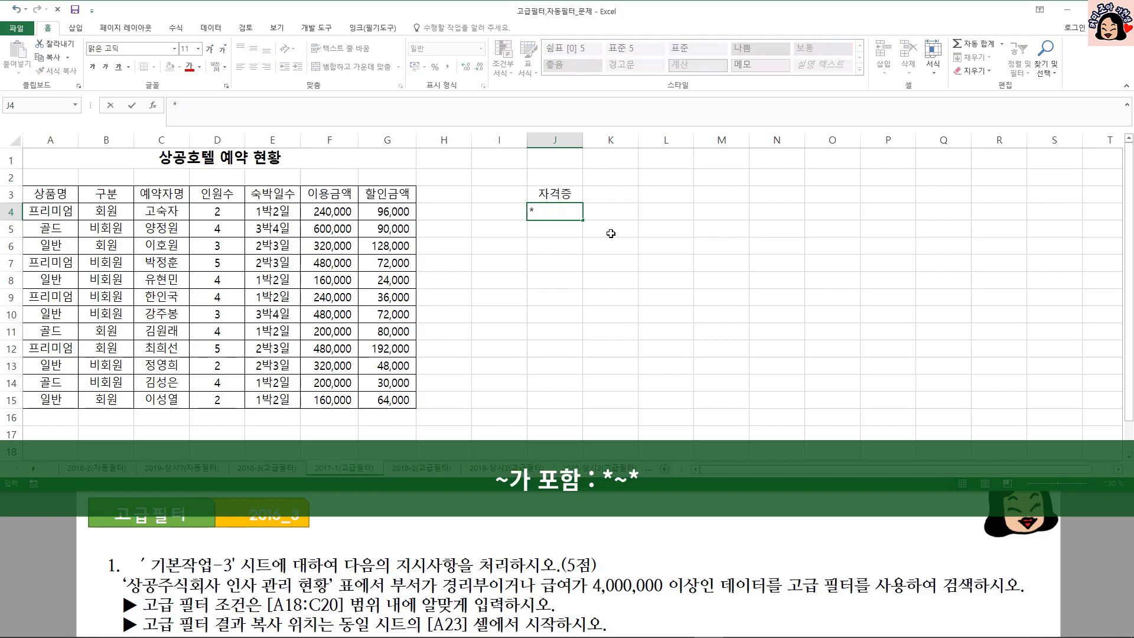
pyautogui.write('컴퓨터*')
pyautogui.press('Return')
pyautogui.press('Up')
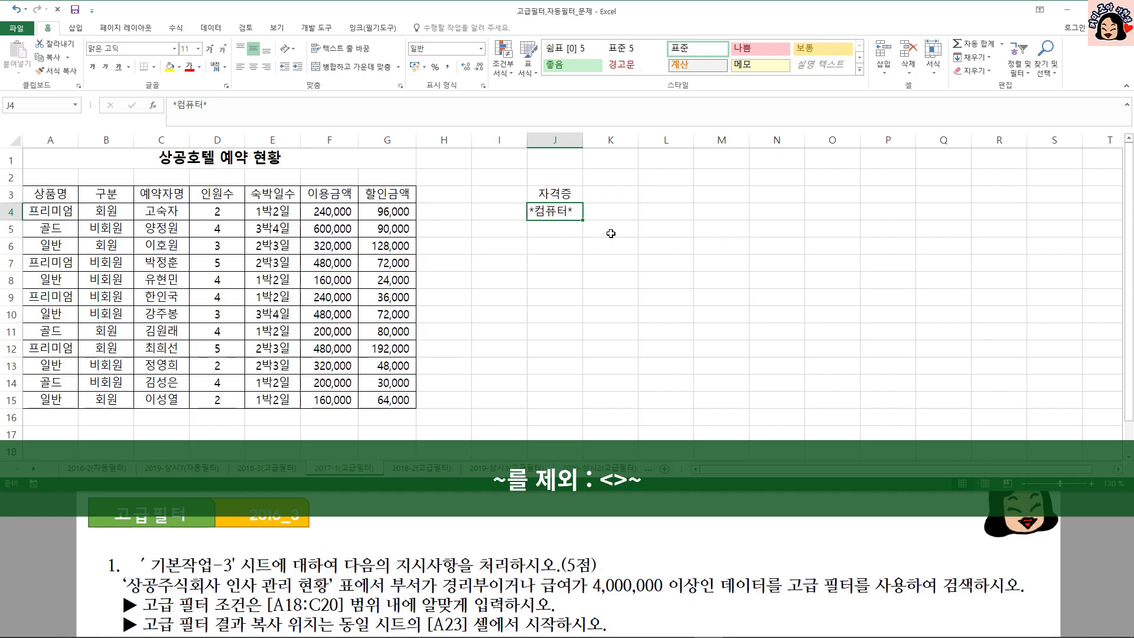
# Step: Replace the example condition in J4 with the exclusion condition <>워드프로세서
pyautogui.write('워드프로세서')
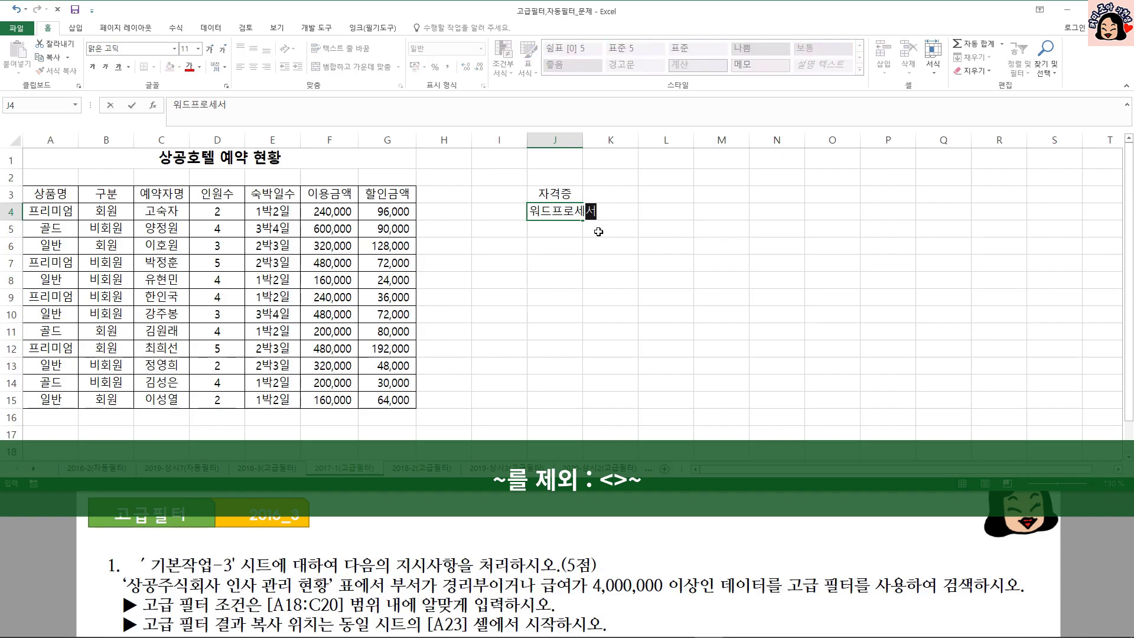
pyautogui.press('Return')
pyautogui.click(550, 208)
pyautogui.doubleClick(531, 211)
pyautogui.write('<>')
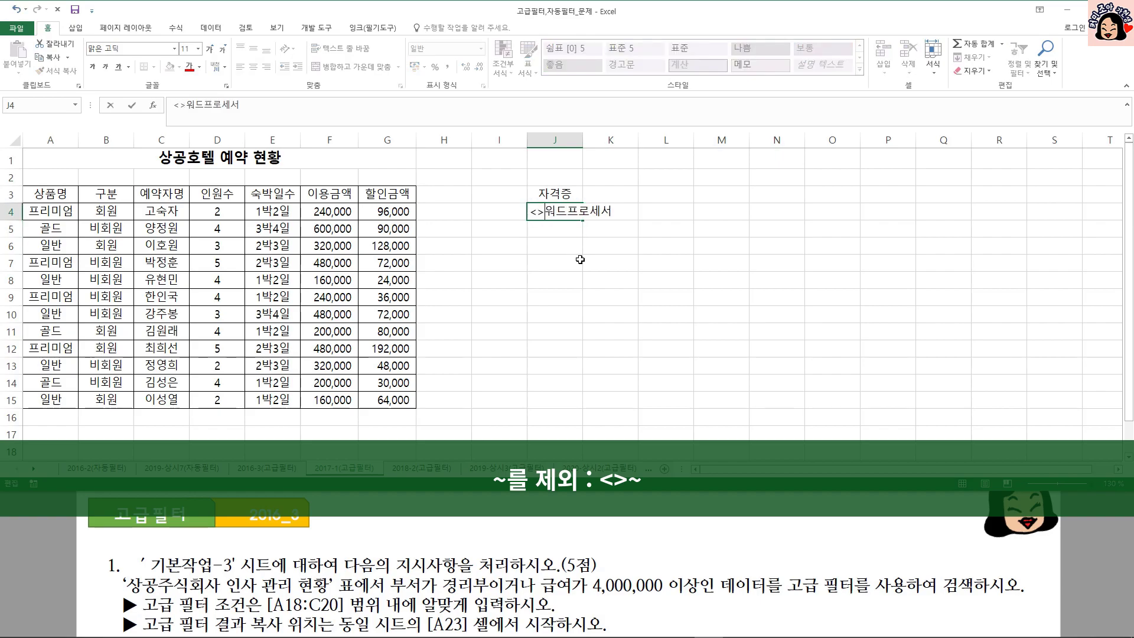
pyautogui.press('Return')
pyautogui.press('Up')
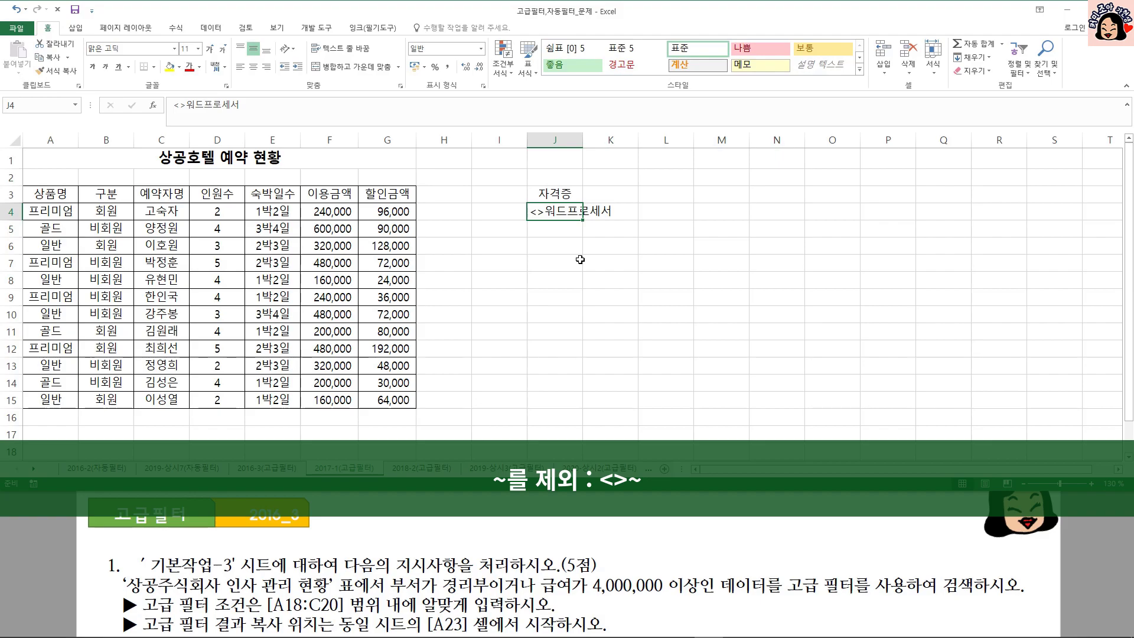
# Step: Replace the example condition in J4 with <>*1급 to exclude values ending in 1급
pyautogui.write('<>')
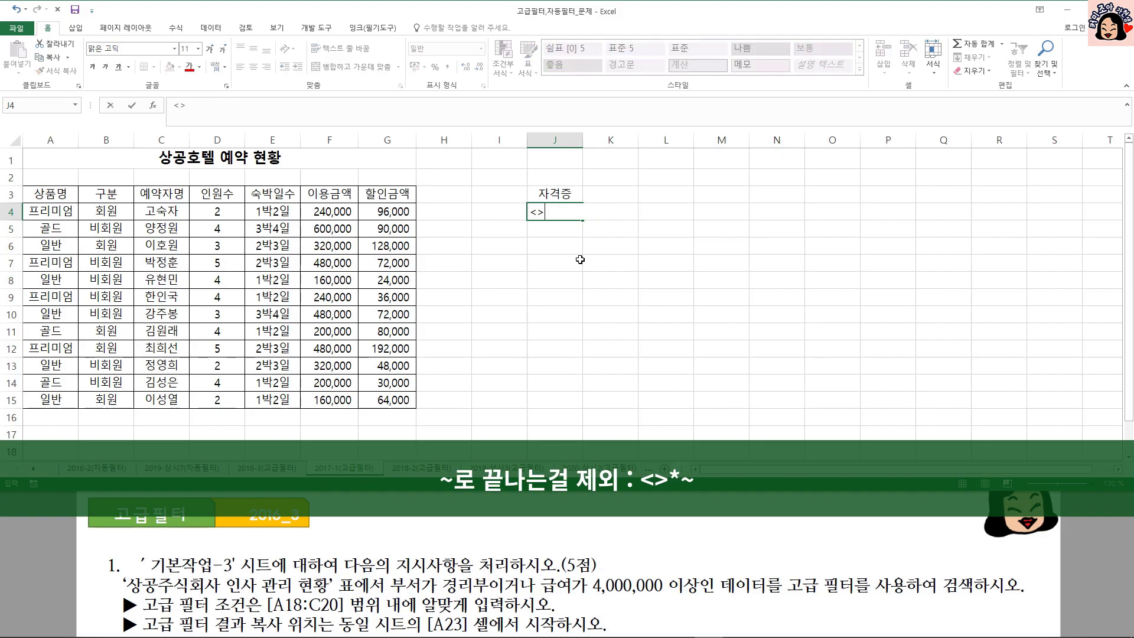
pyautogui.write('*1급')
pyautogui.press('Return')
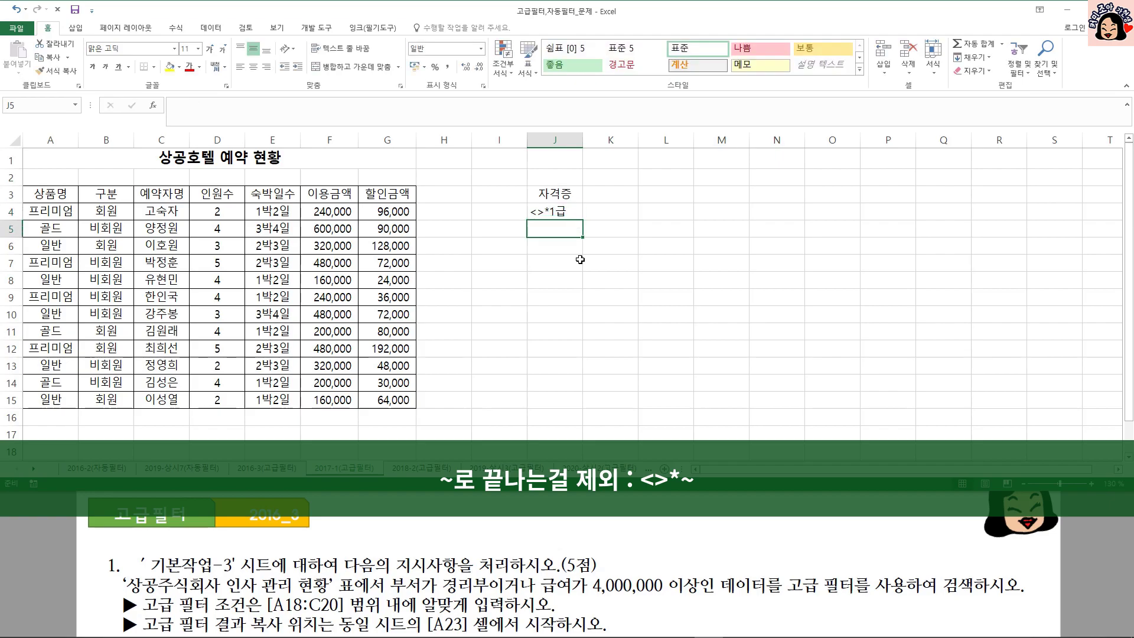
# Step: Clear the example criteria heading and condition from J3:J4
pyautogui.press('Up')
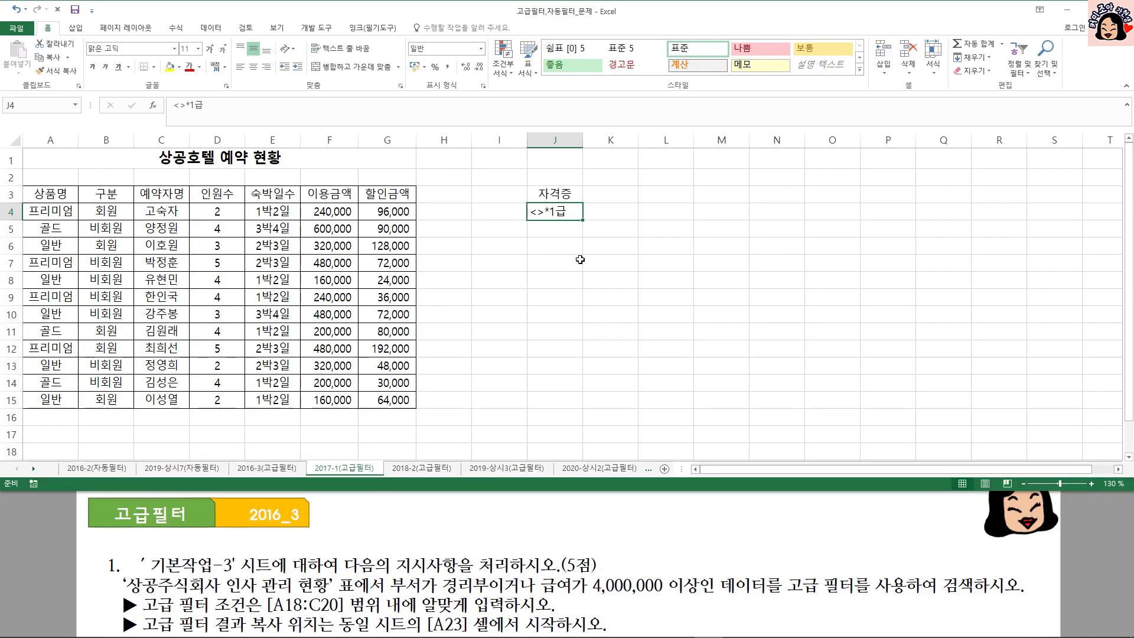
pyautogui.moveTo(552, 193); pyautogui.dragTo(552, 212)
pyautogui.press('Delete')
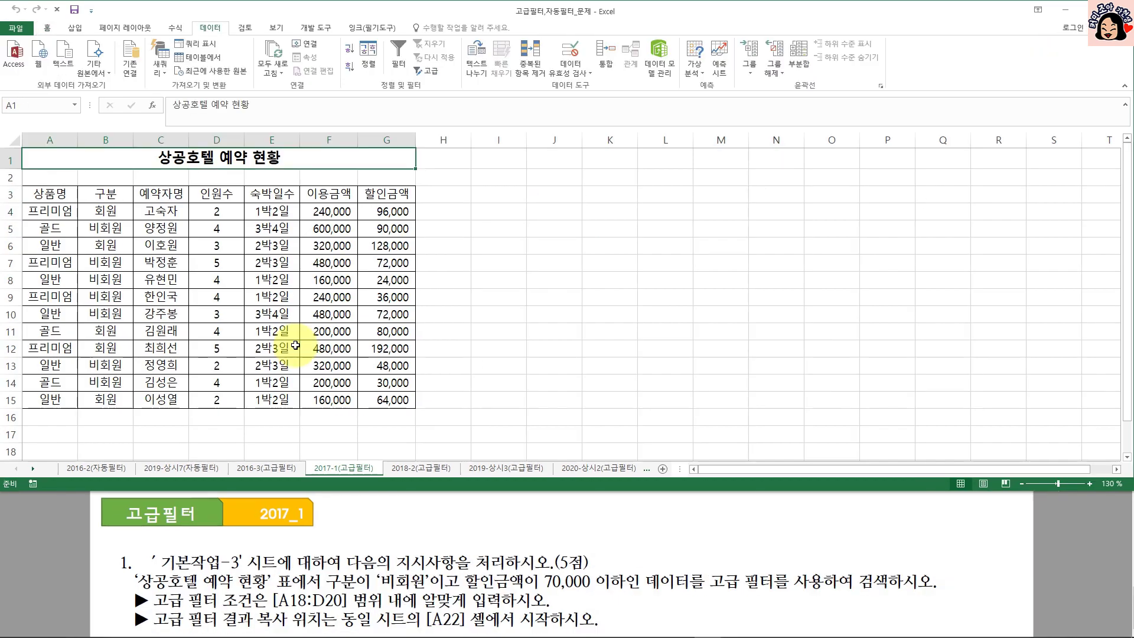
# Step: Examine the empty criteria area A18:D20 below the hotel reservation table, including its heading cells in row 18
pyautogui.scroll(-1, 295, 345)
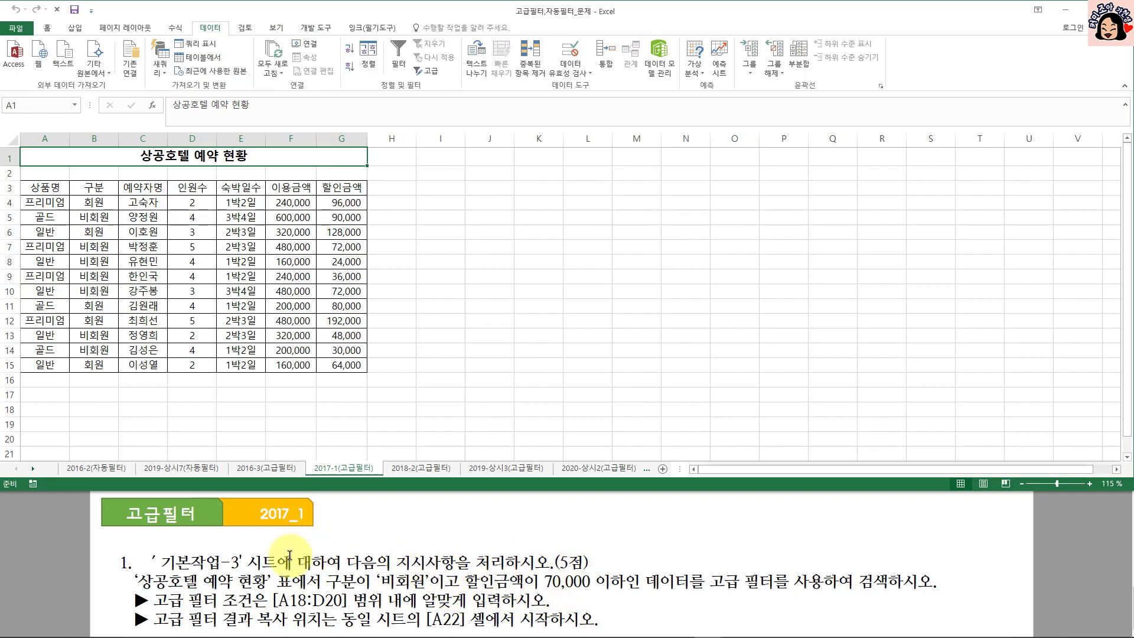
pyautogui.scroll(-2, 148, 340)
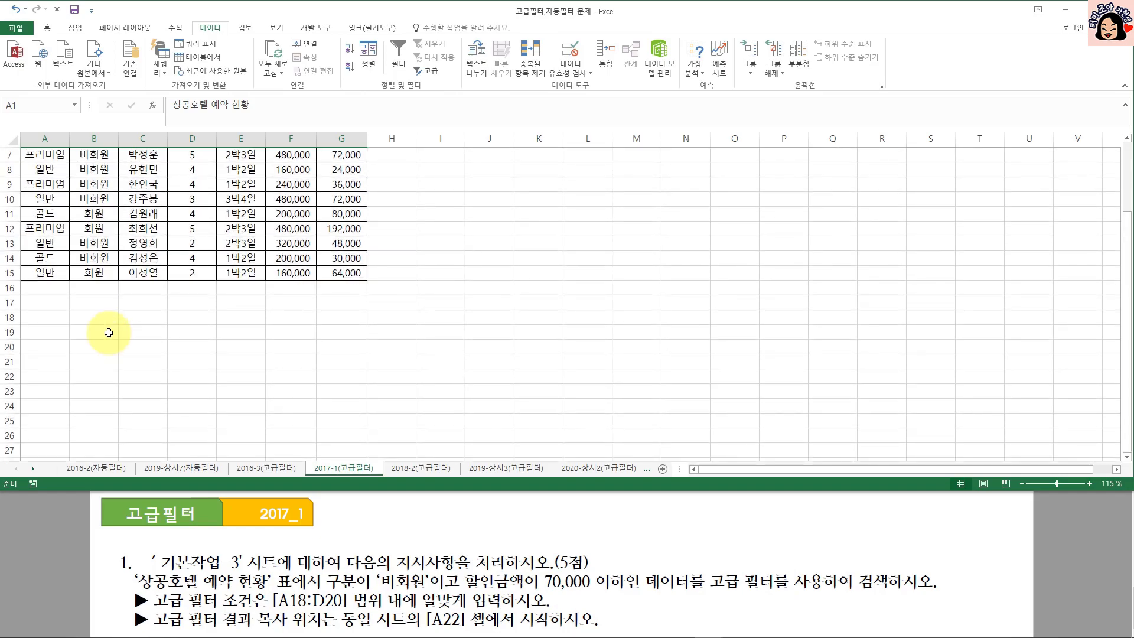
pyautogui.click(45, 313)
pyautogui.moveTo(44, 313); pyautogui.dragTo(194, 345)
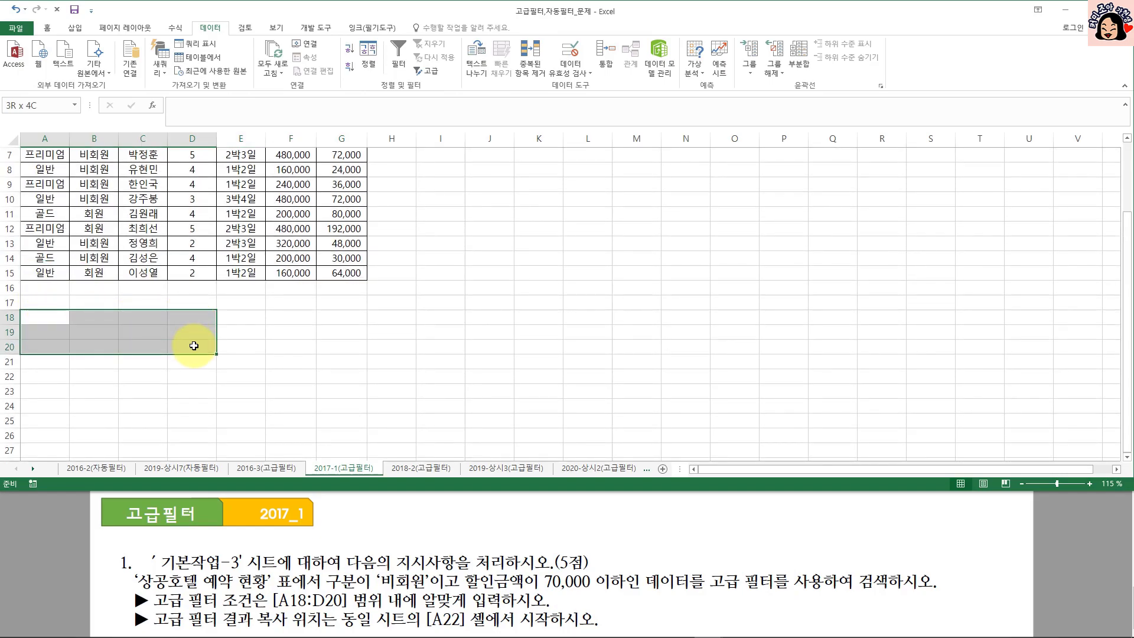
pyautogui.click(62, 316)
pyautogui.click(83, 314)
pyautogui.click(152, 316)
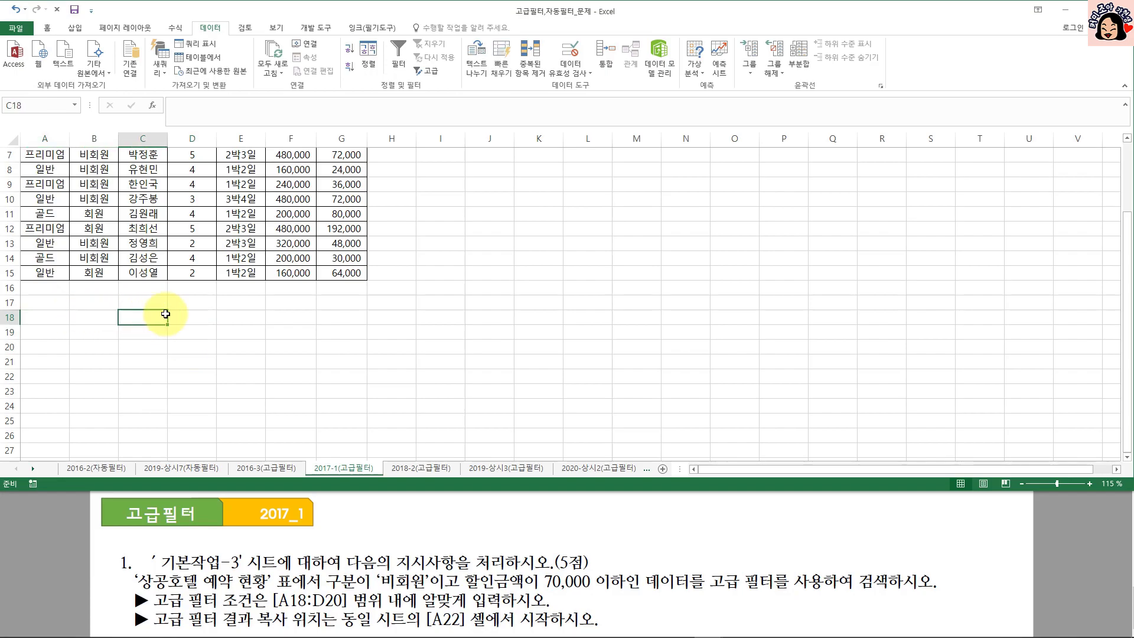
pyautogui.click(196, 314)
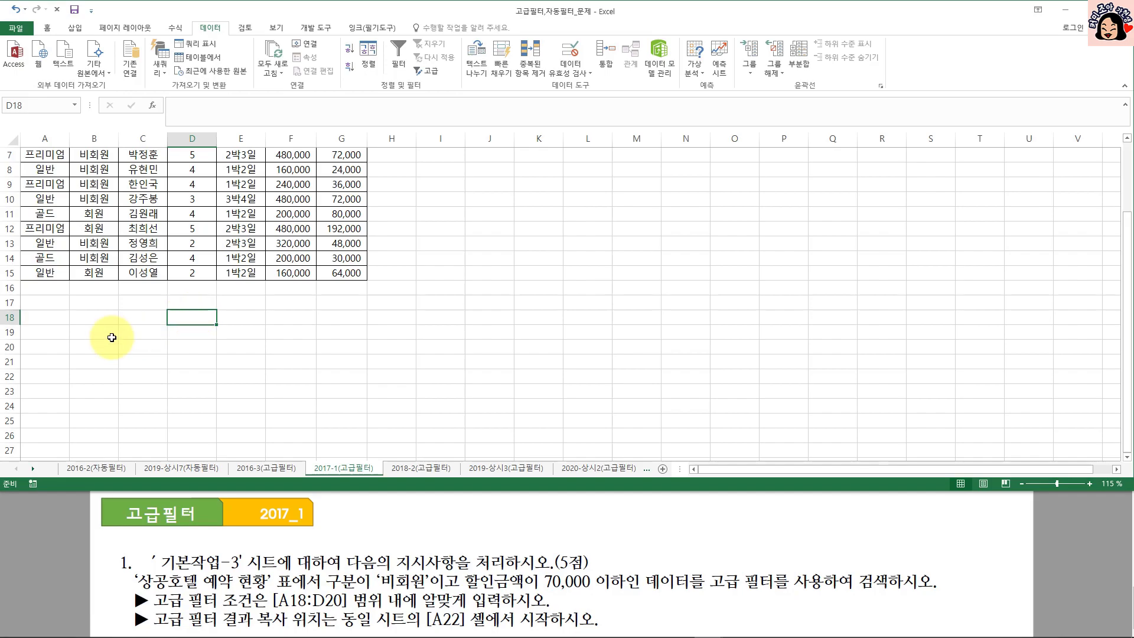
# Step: Enter the criteria heading 구분 in A18 with the condition 비회원 below it in A19
pyautogui.click(37, 315)
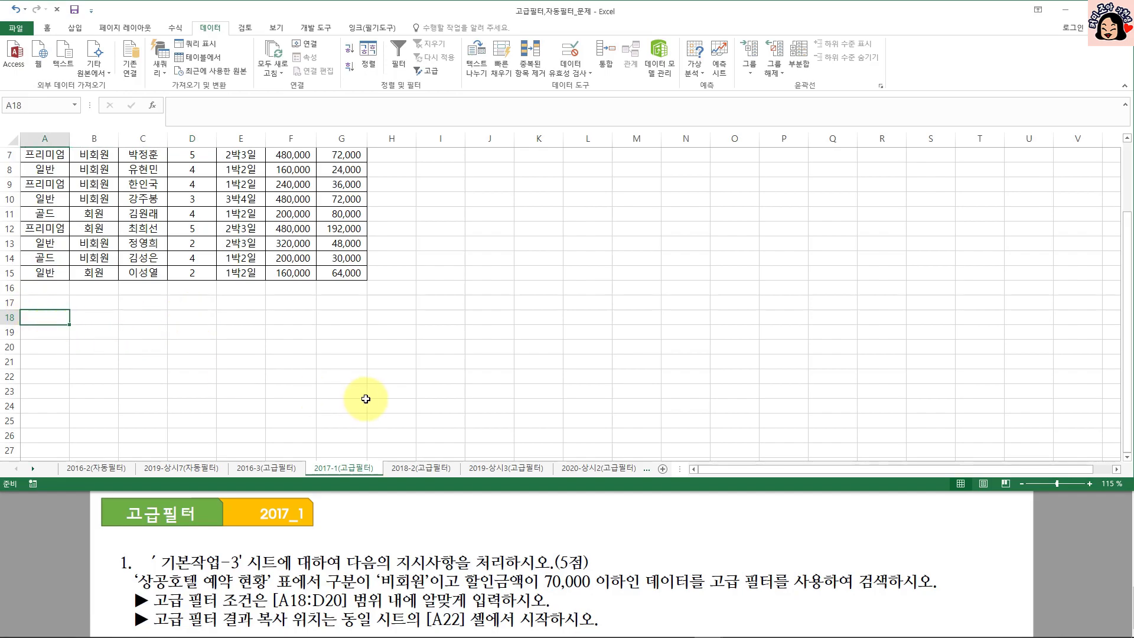
pyautogui.write('구분')
pyautogui.press('Return')
pyautogui.write('비회원')
pyautogui.click(44, 316)
pyautogui.click(57, 334)
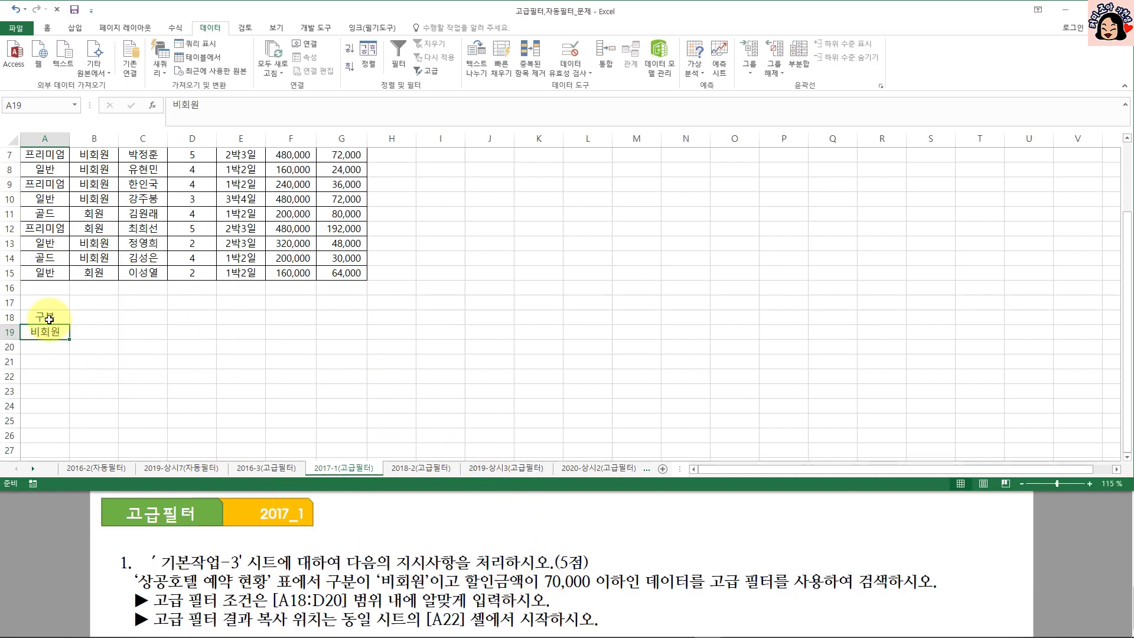
# Step: Enter the second criteria heading 할인금액 in B18
pyautogui.click(93, 316)
pyautogui.write('할')
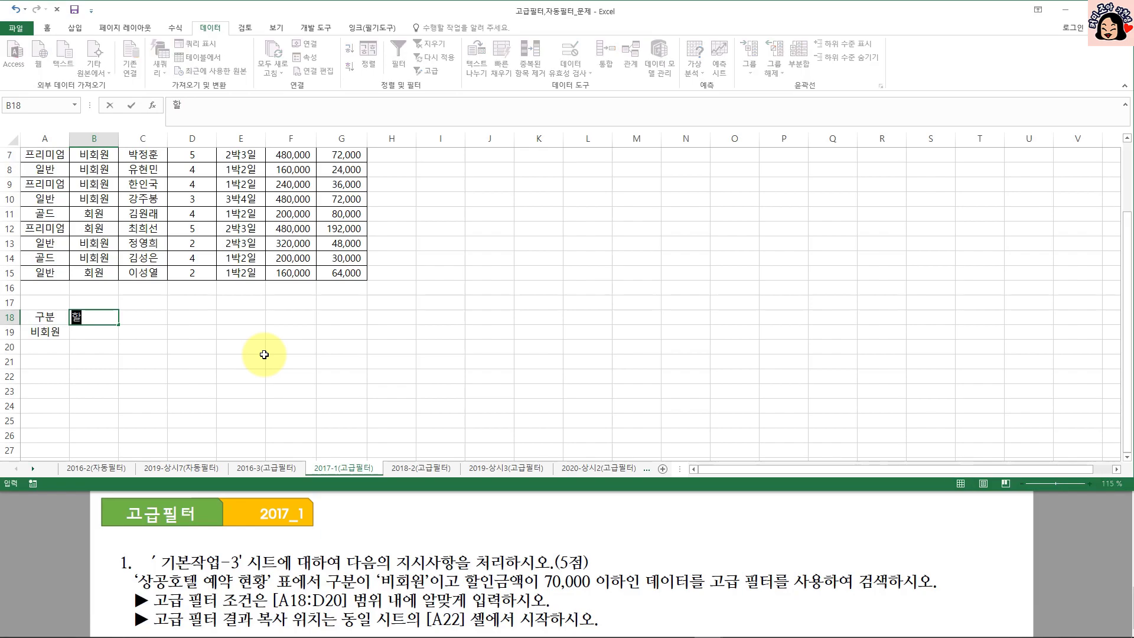
pyautogui.write('인금애ㄱ')
pyautogui.press('Return')
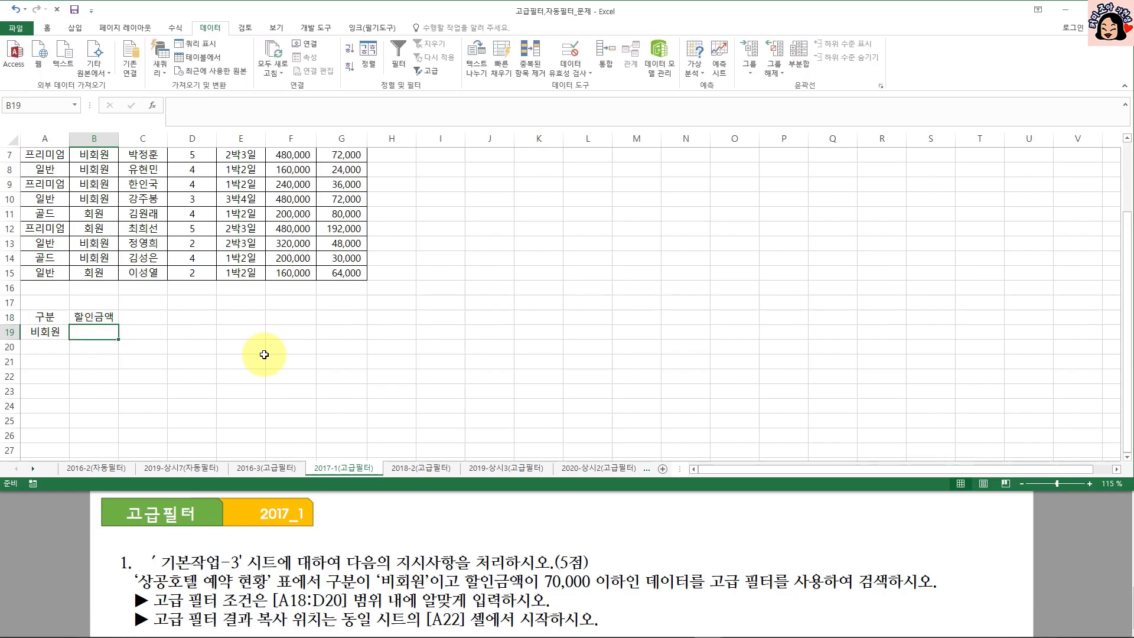
# Step: Enter the condition <=70000 in B19 under 할인금액, on the same row as 비회원 so both conditions must be met
pyautogui.scroll(2, 280, 347)
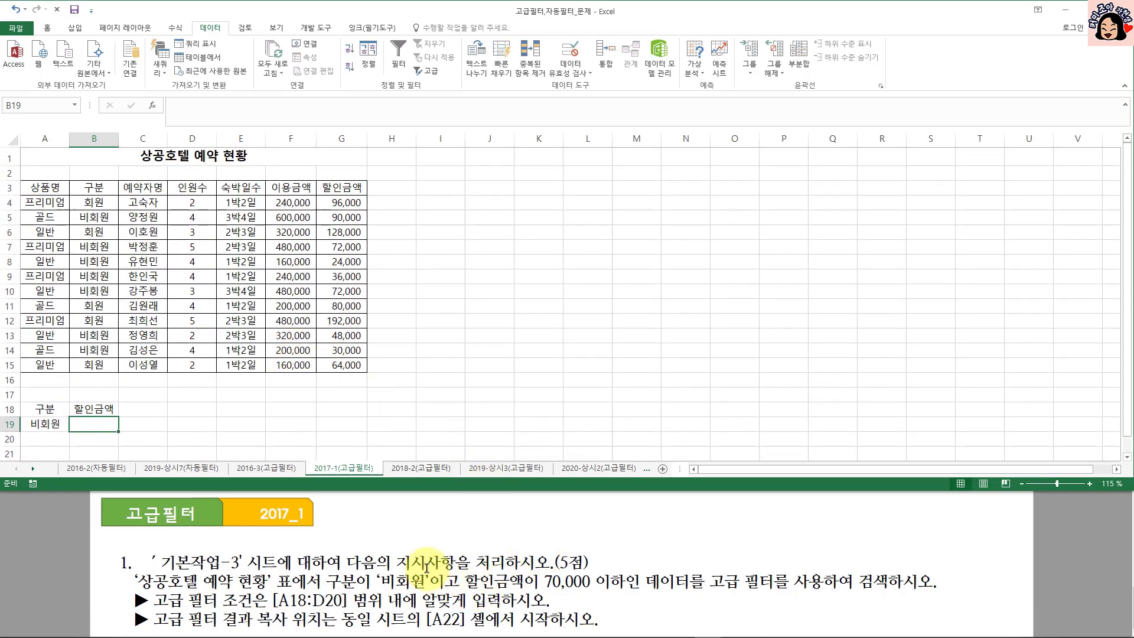
pyautogui.moveTo(41, 419); pyautogui.dragTo(87, 424)
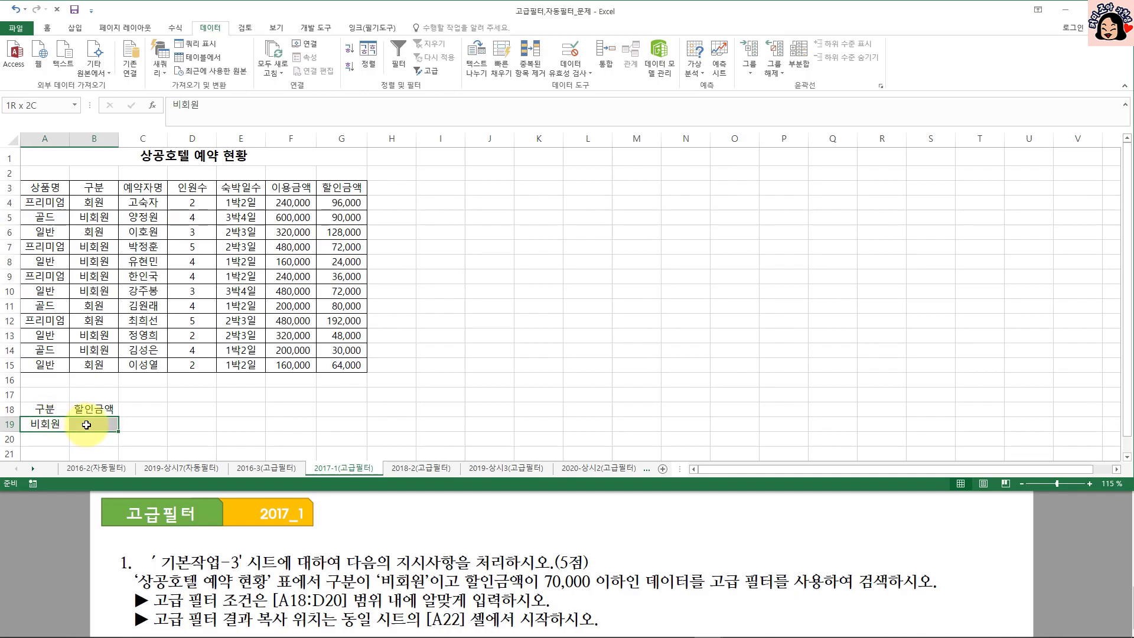
pyautogui.click(50, 425)
pyautogui.click(91, 443)
pyautogui.moveTo(44, 438); pyautogui.dragTo(93, 440)
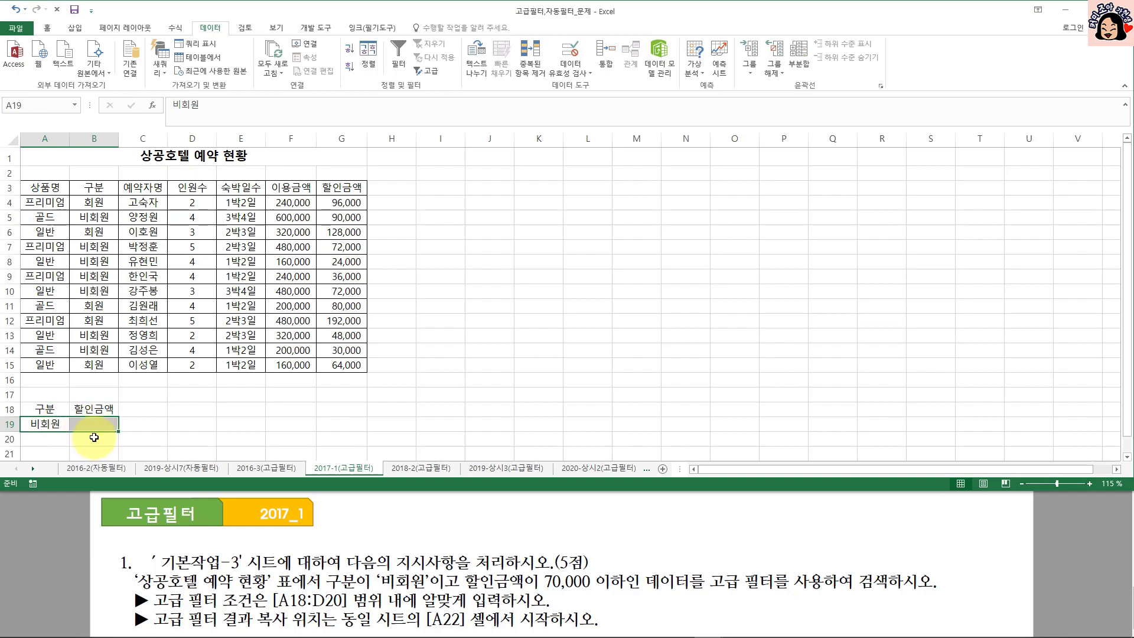
pyautogui.click(95, 426)
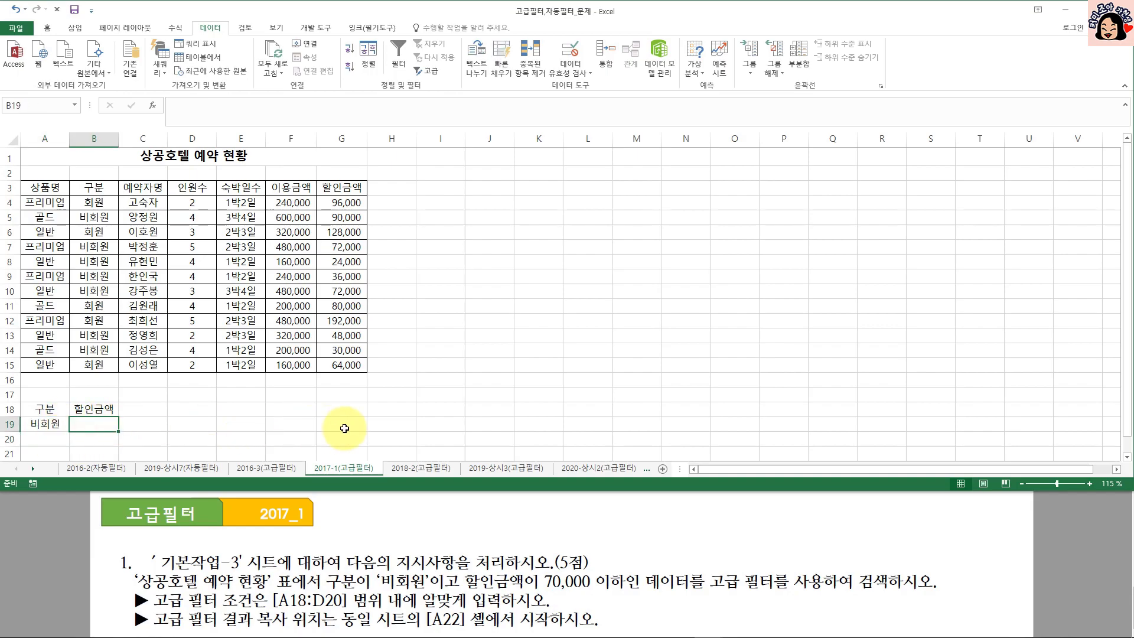
pyautogui.write('<')
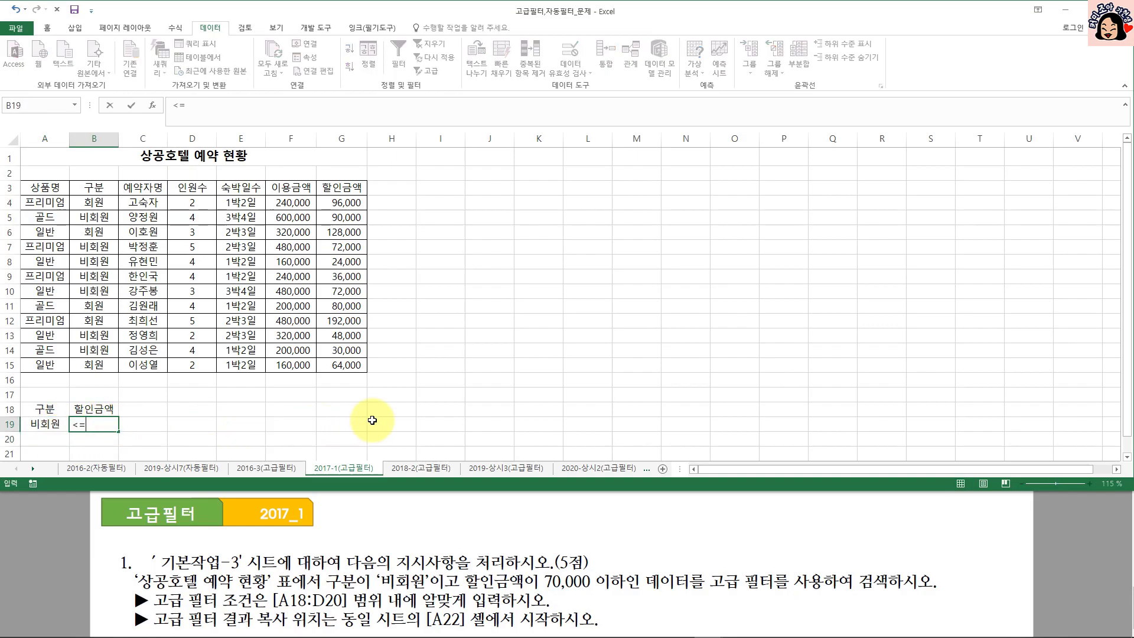
pyautogui.write('=70000')
pyautogui.press('Return')
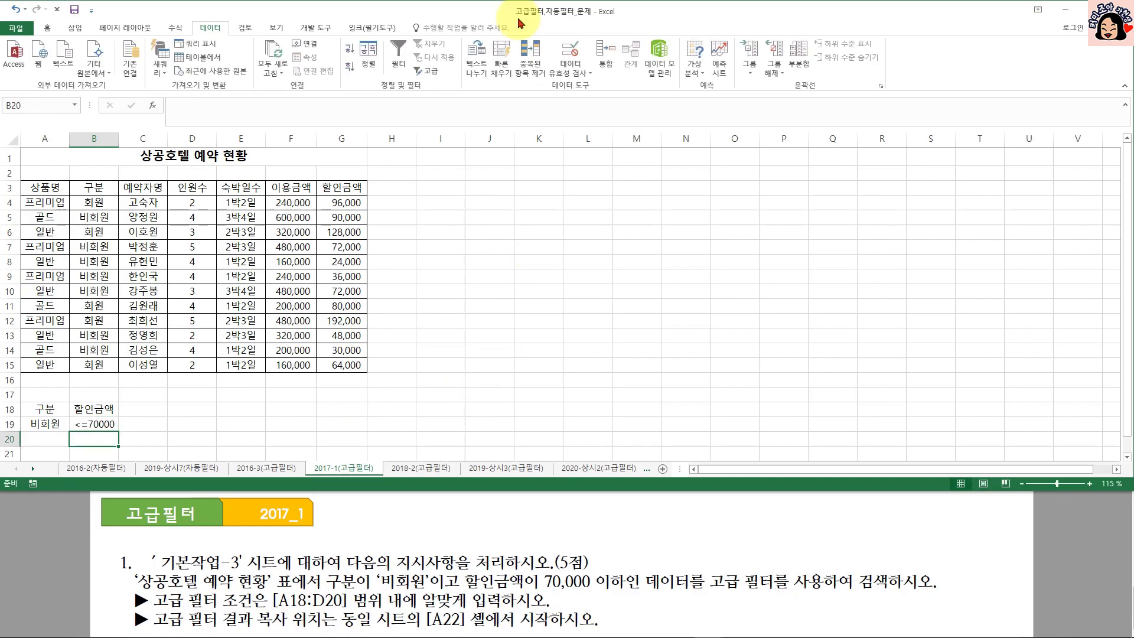
pyautogui.click(96, 424)
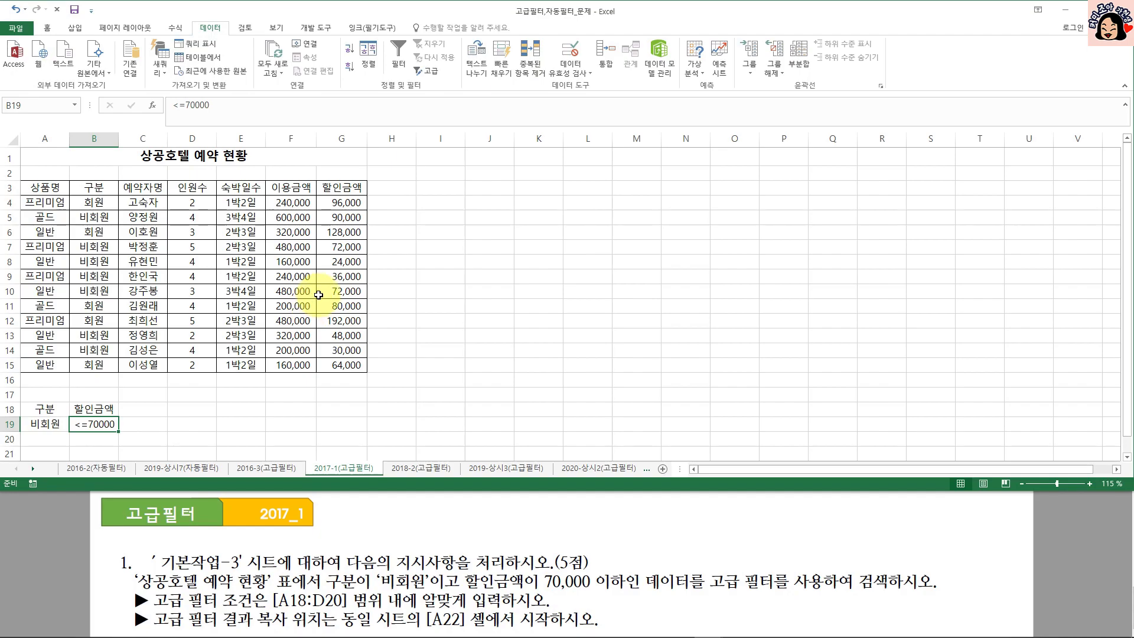
pyautogui.click(94, 408)
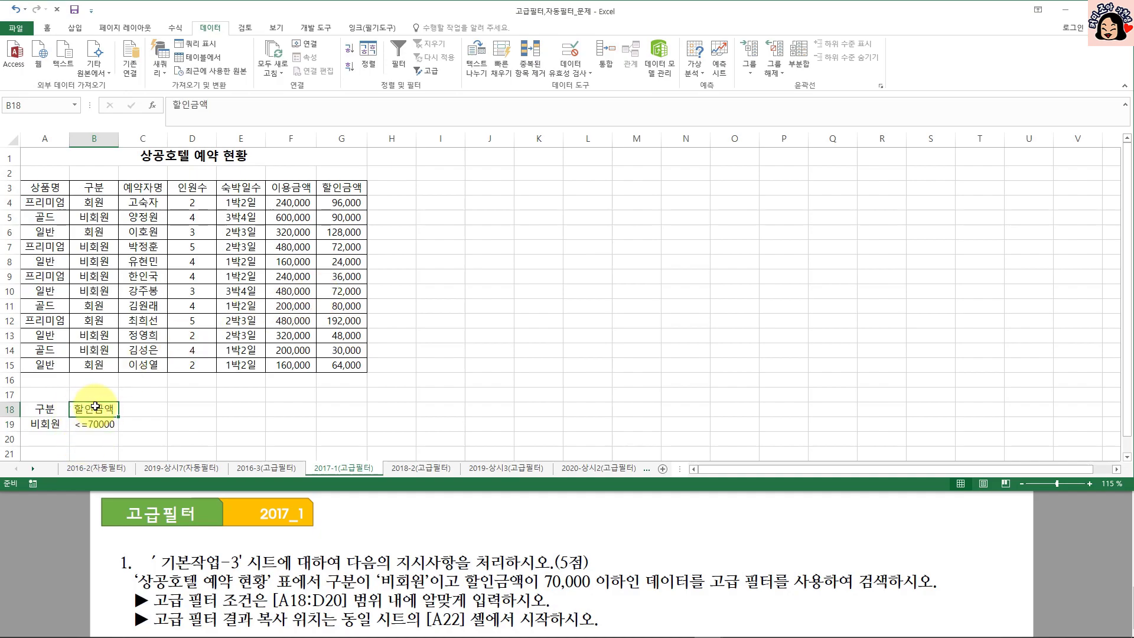
# Step: Apply an advanced filter in place to the reservation table A3:G15, using A18:B19 as the criteria range
pyautogui.click(97, 425)
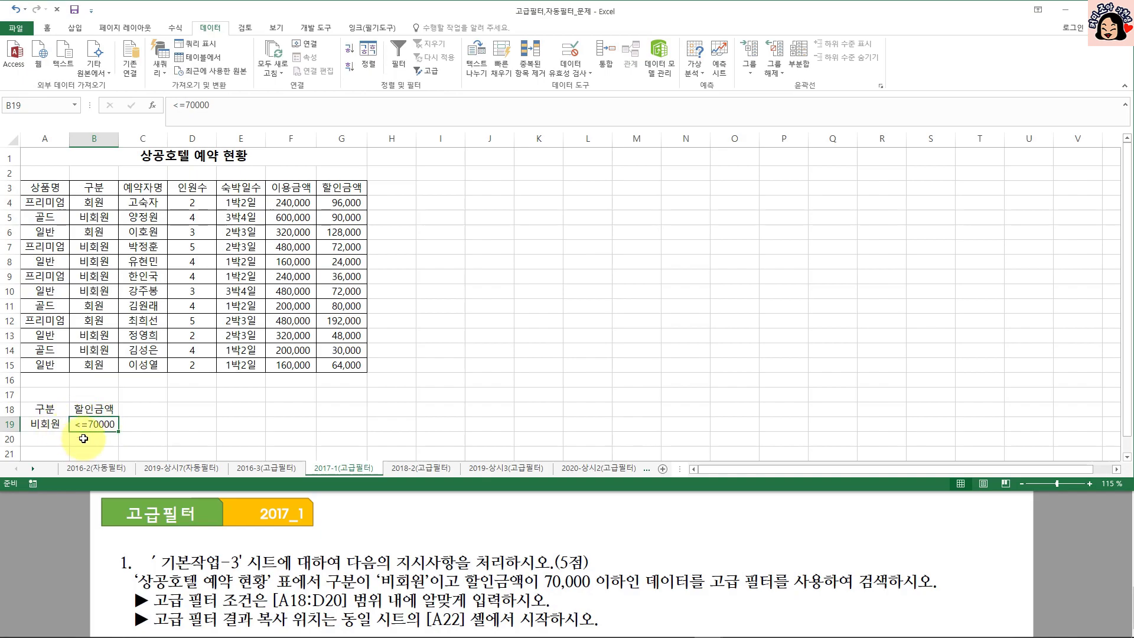
pyautogui.click(190, 289)
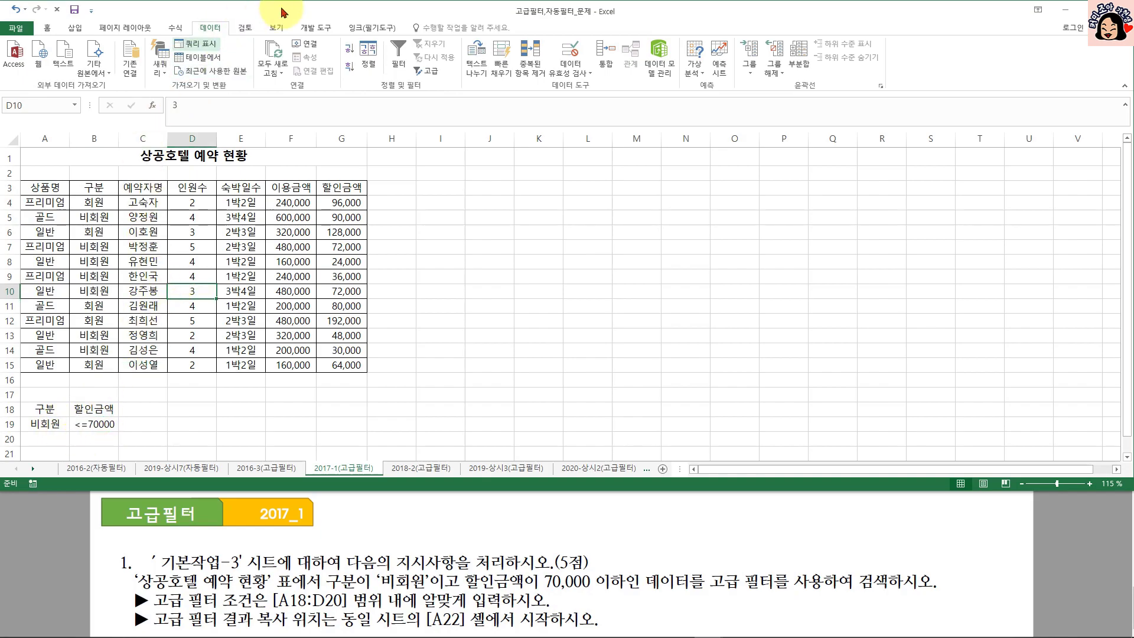
pyautogui.click(429, 70)
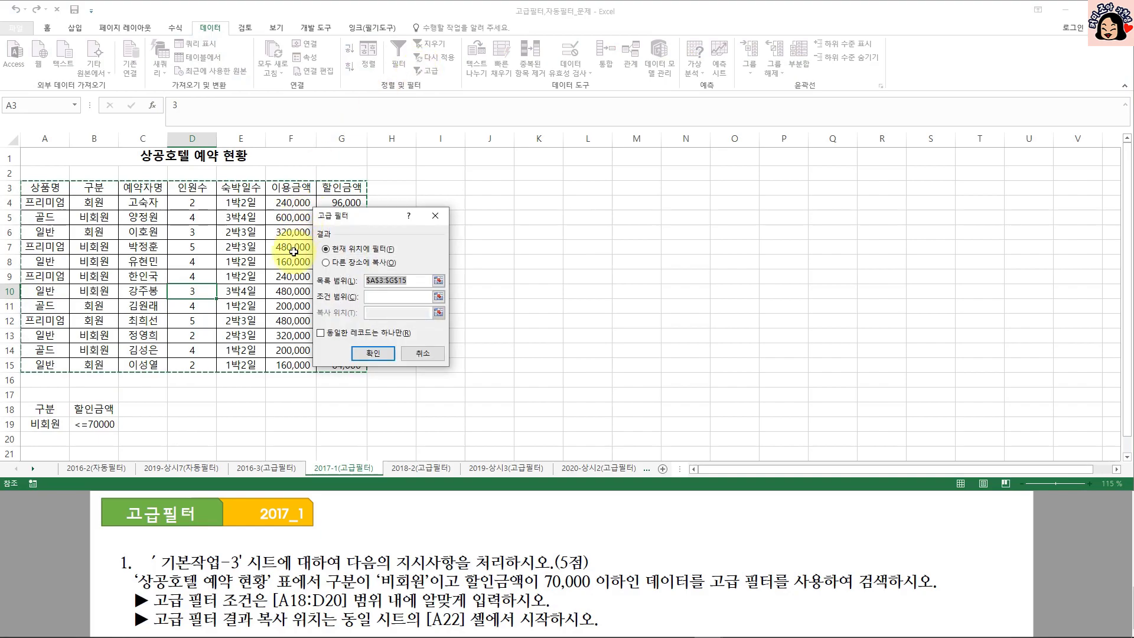
pyautogui.click(377, 299)
pyautogui.moveTo(54, 408); pyautogui.dragTo(82, 419)
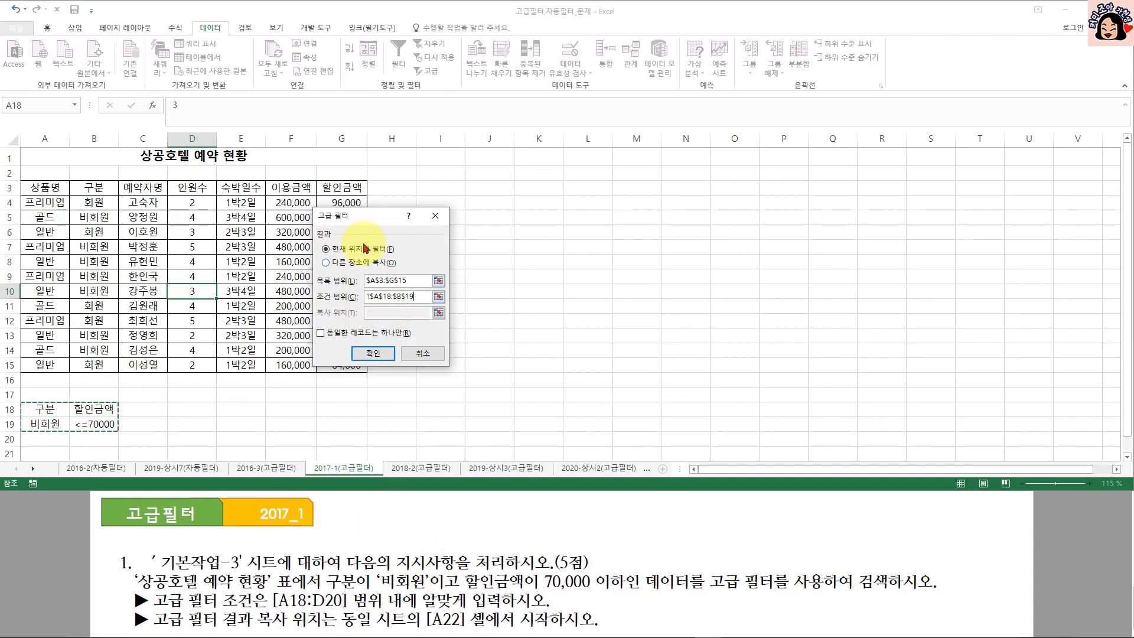
pyautogui.click(372, 352)
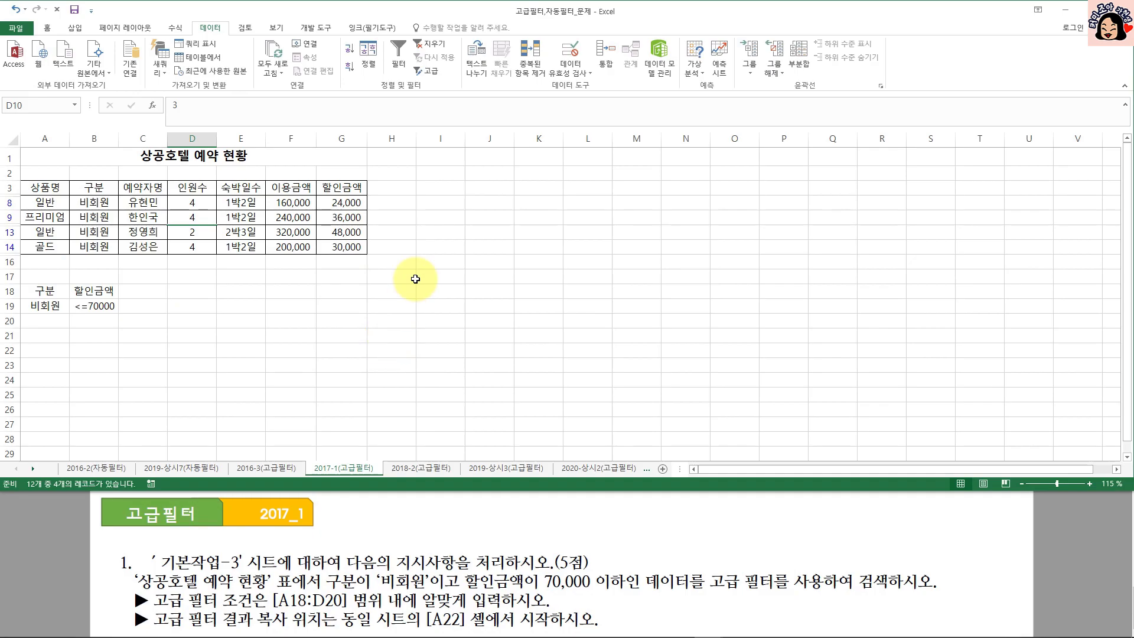
# Step: Clear the in-place filter and rerun the advanced filter with the same criteria range, copying the results to another location starting at A22
pyautogui.click(424, 46)
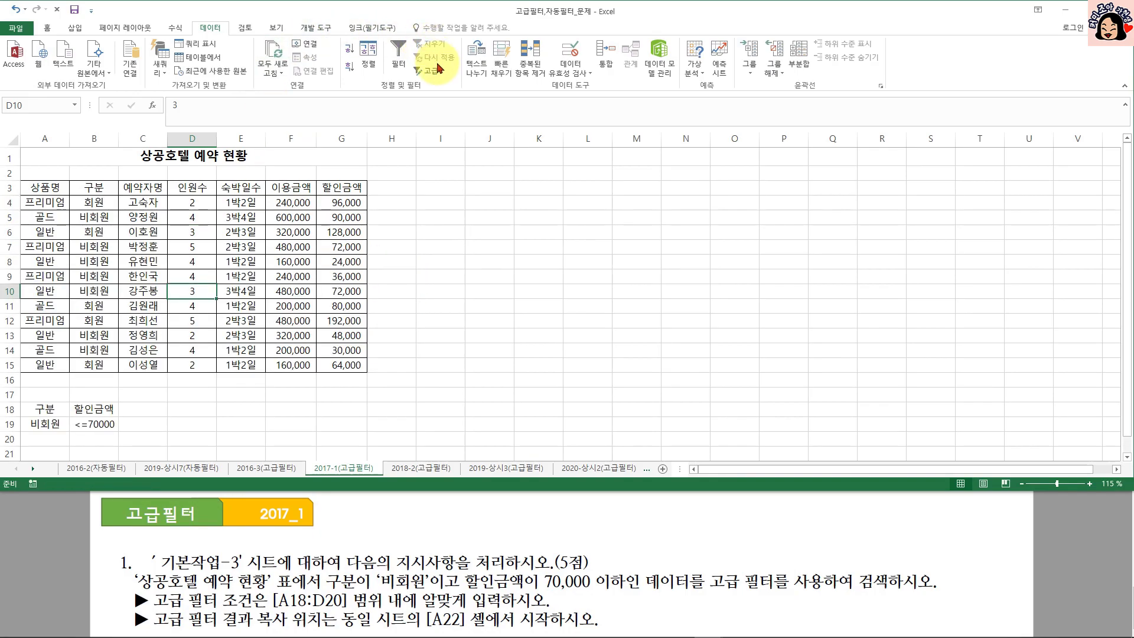
pyautogui.click(427, 70)
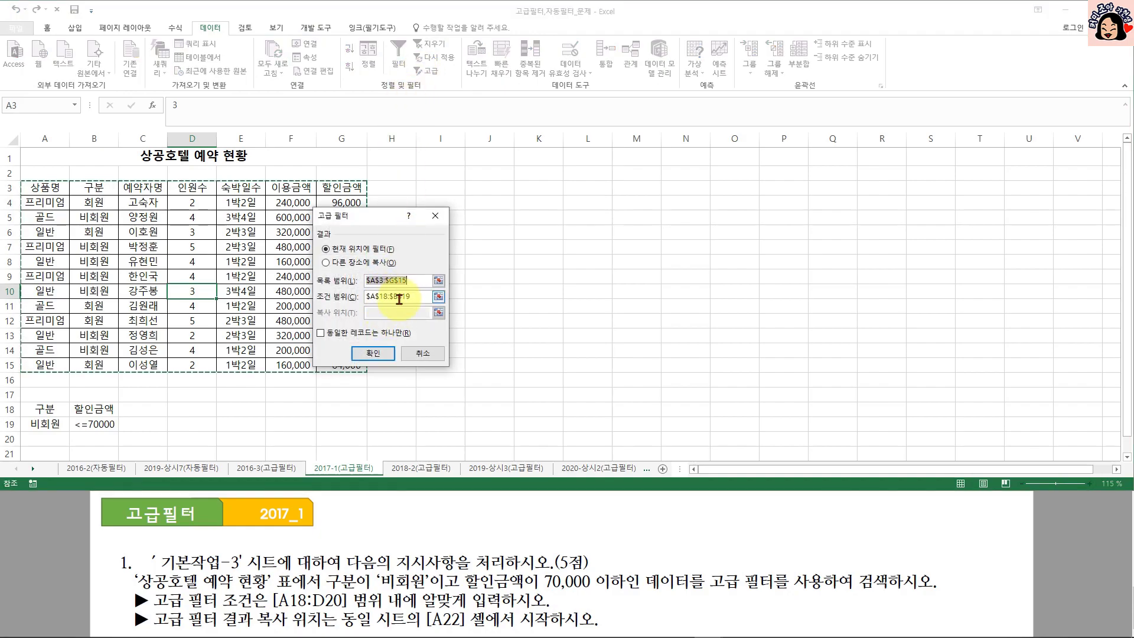
pyautogui.click(326, 262)
pyautogui.click(387, 311)
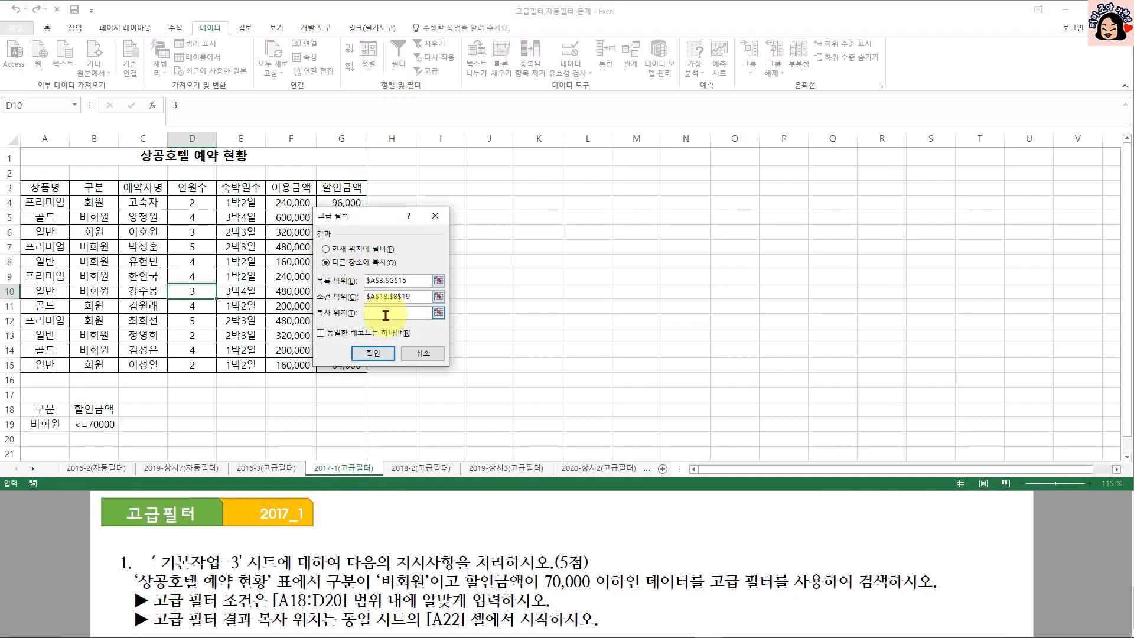
pyautogui.scroll(-4, 73, 295)
pyautogui.click(45, 286)
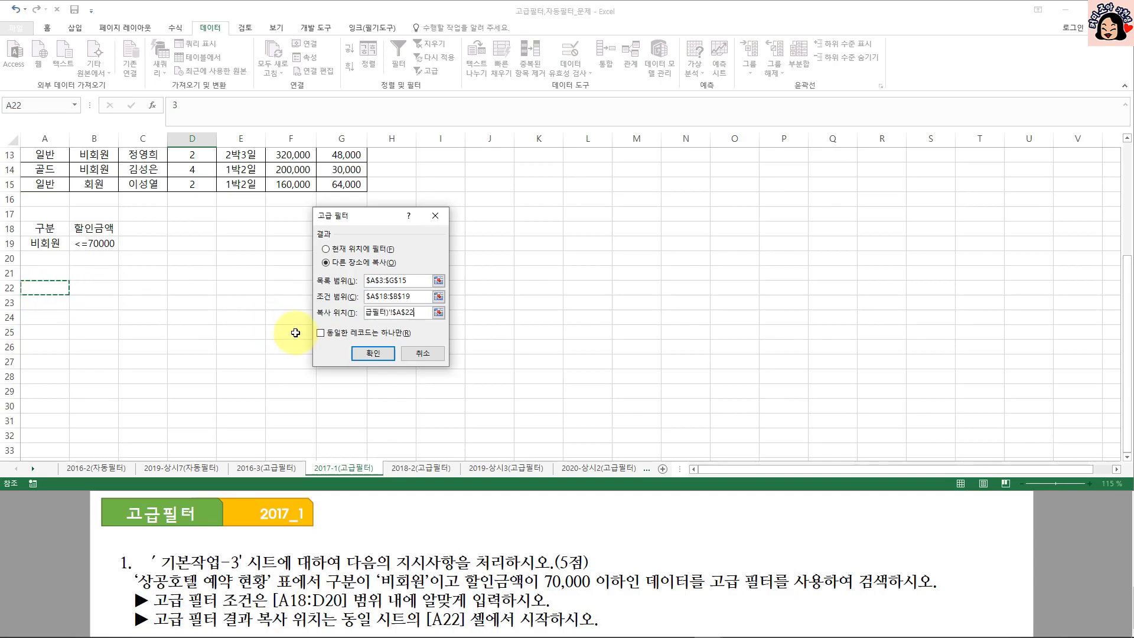
pyautogui.click(373, 353)
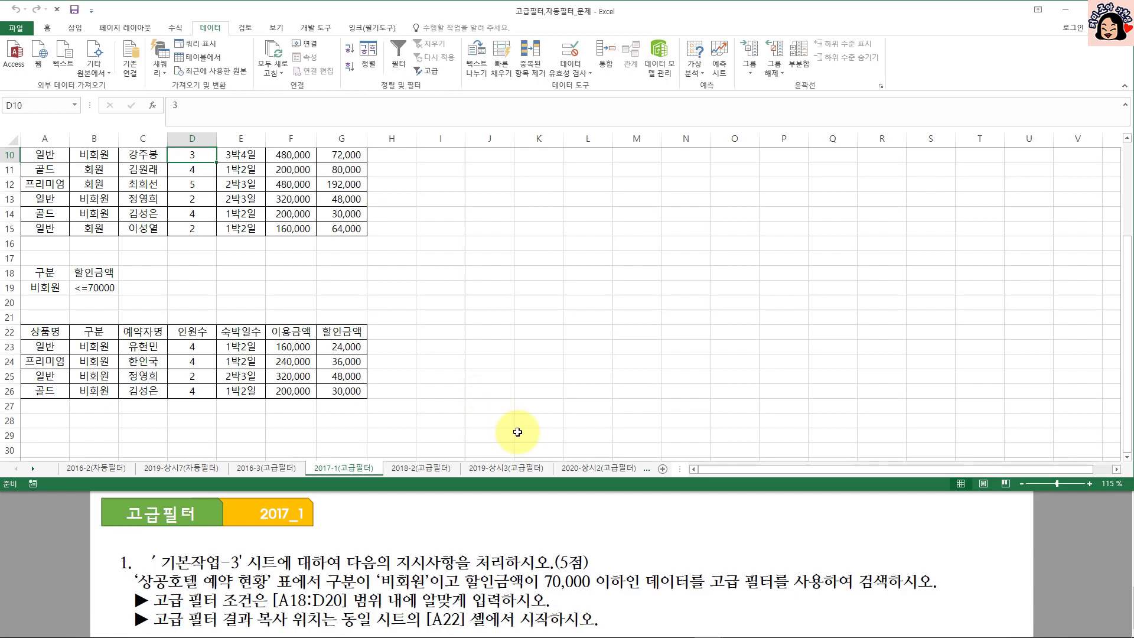
# Step: On the 2018-2(고급필터) sheet, enter the criteria heading 종가 in A18 with the condition >=100000 in A19
pyautogui.click(435, 469)
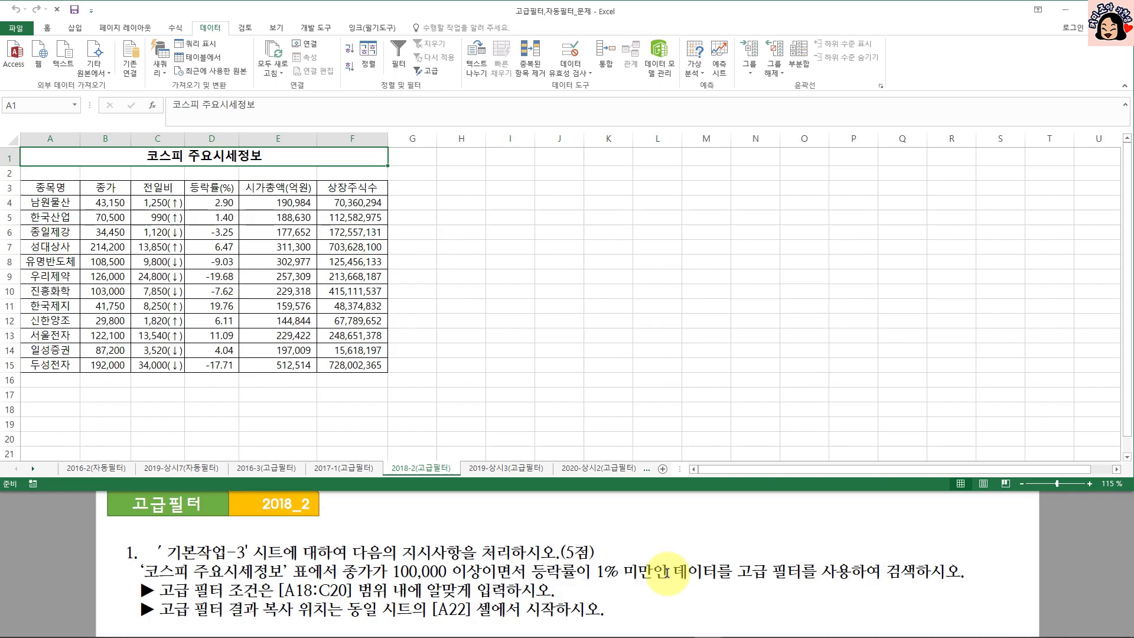
pyautogui.click(59, 409)
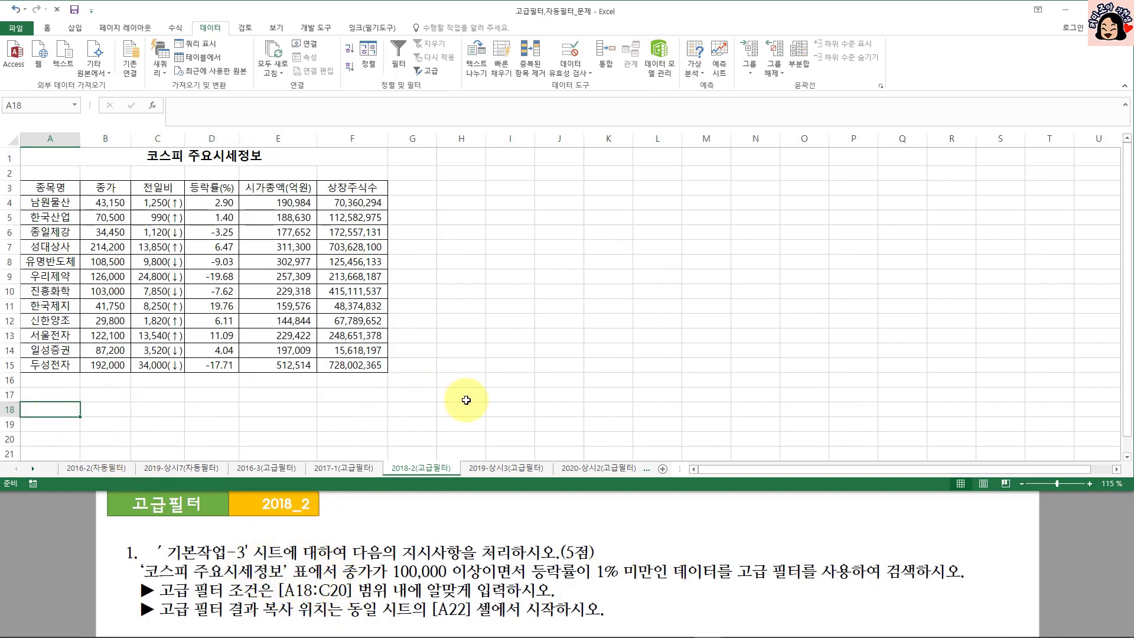
pyautogui.write('종가')
pyautogui.press('Return')
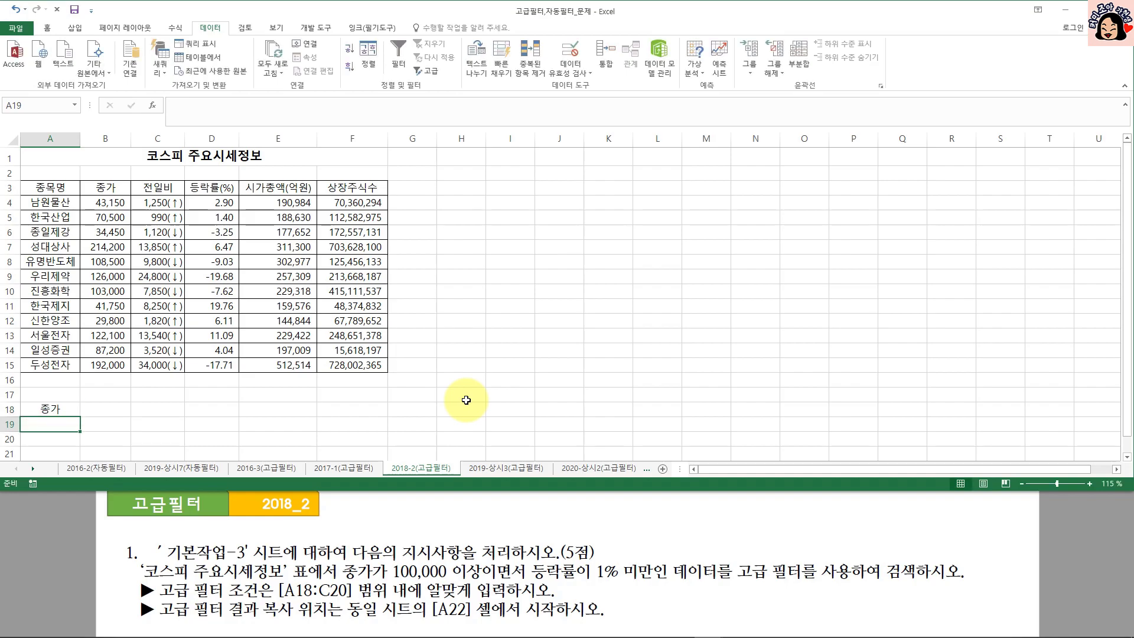
pyautogui.write('>=100000')
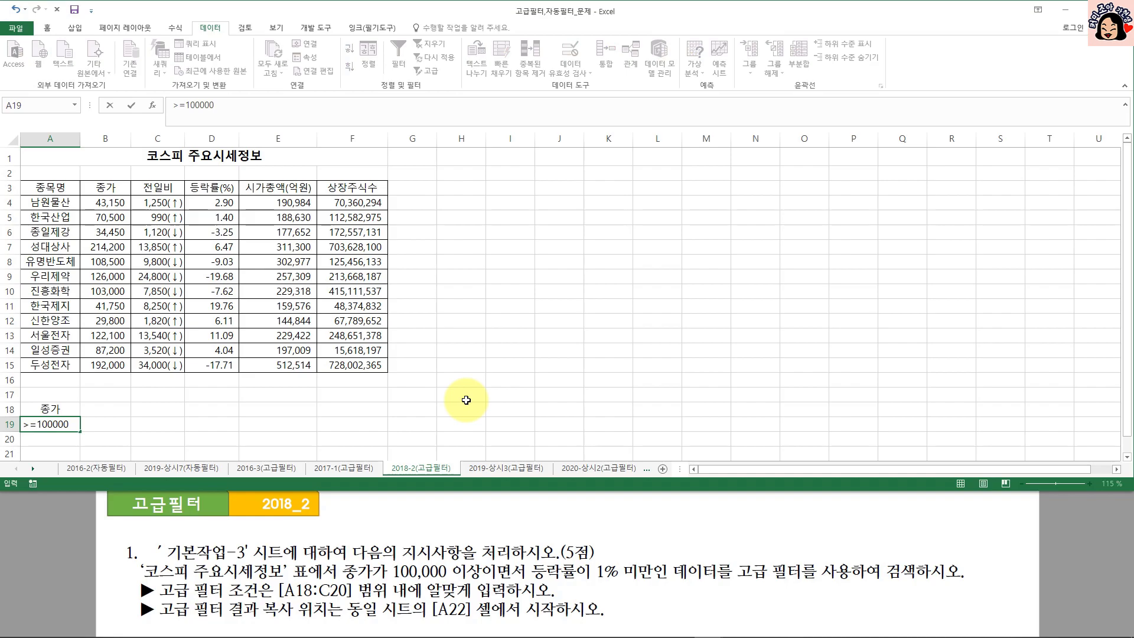
# Step: Enter the second criteria heading 등락률 in B18
pyautogui.click(106, 410)
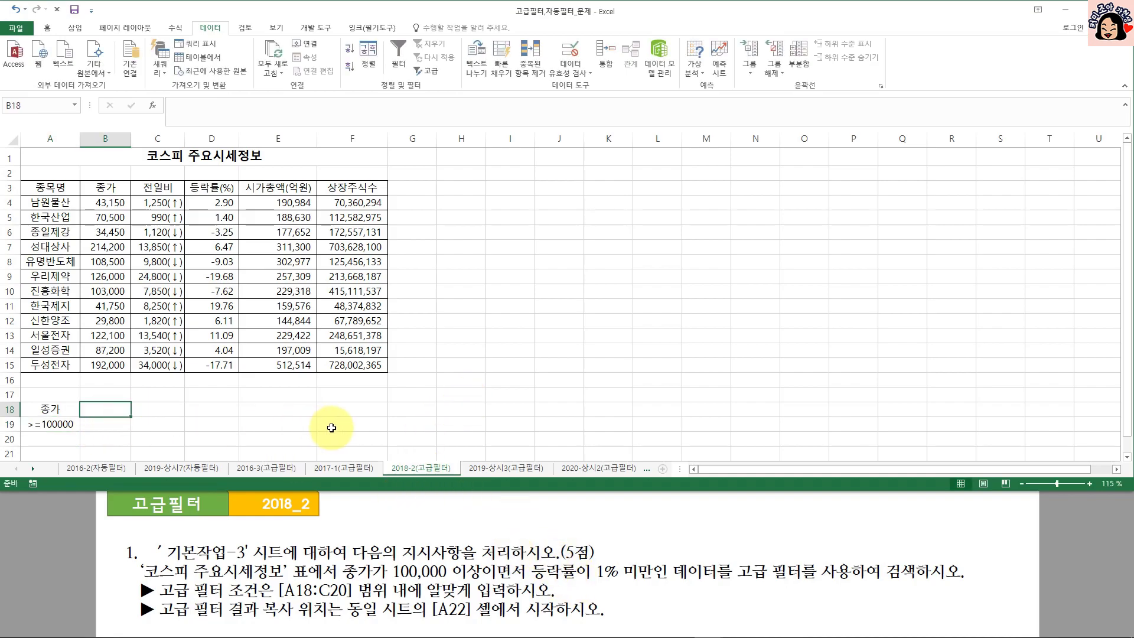
pyautogui.write('등락')
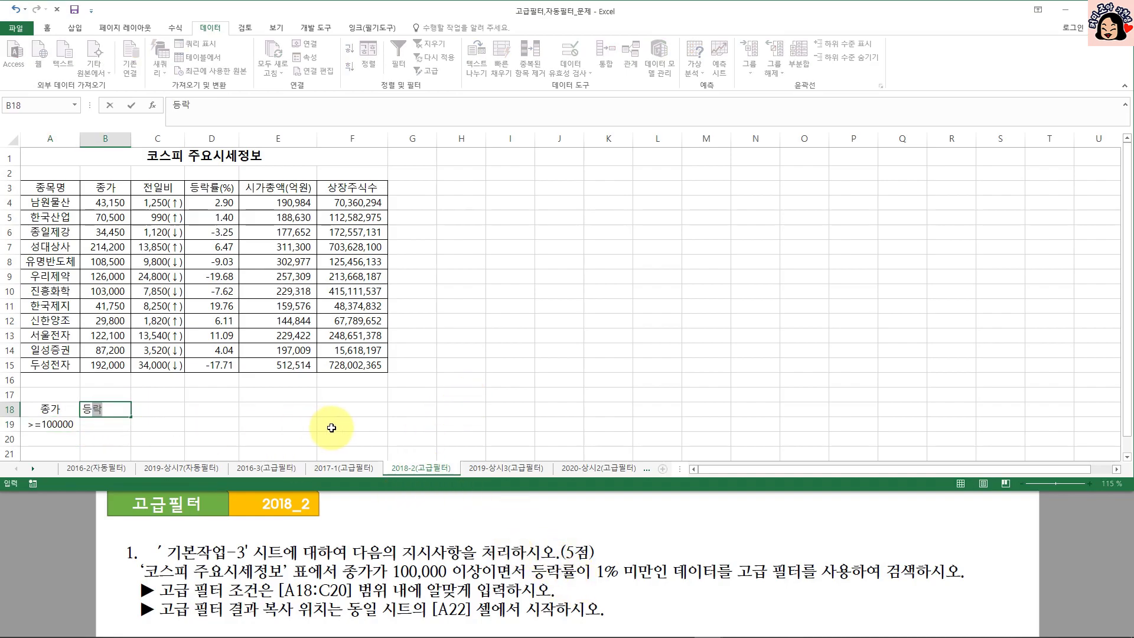
pyautogui.write('ㄹㅠㄹ')
pyautogui.press('Return')
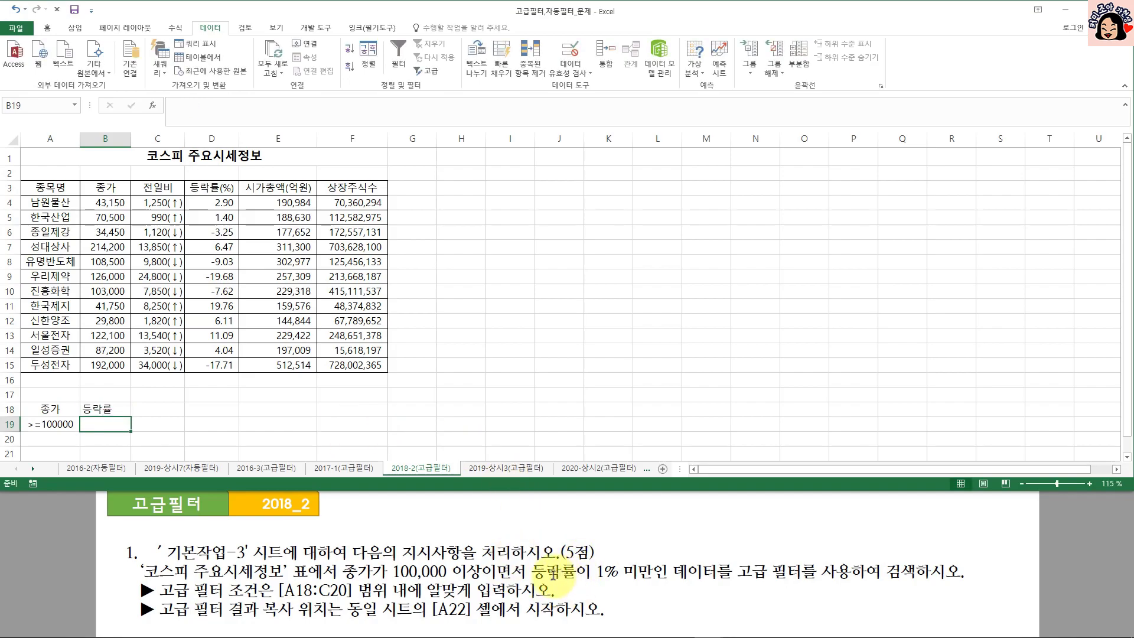
# Step: Compare the criteria headings in A18 and B18 with the original field names 종가 and 등락률(%) in row 3
pyautogui.click(102, 408)
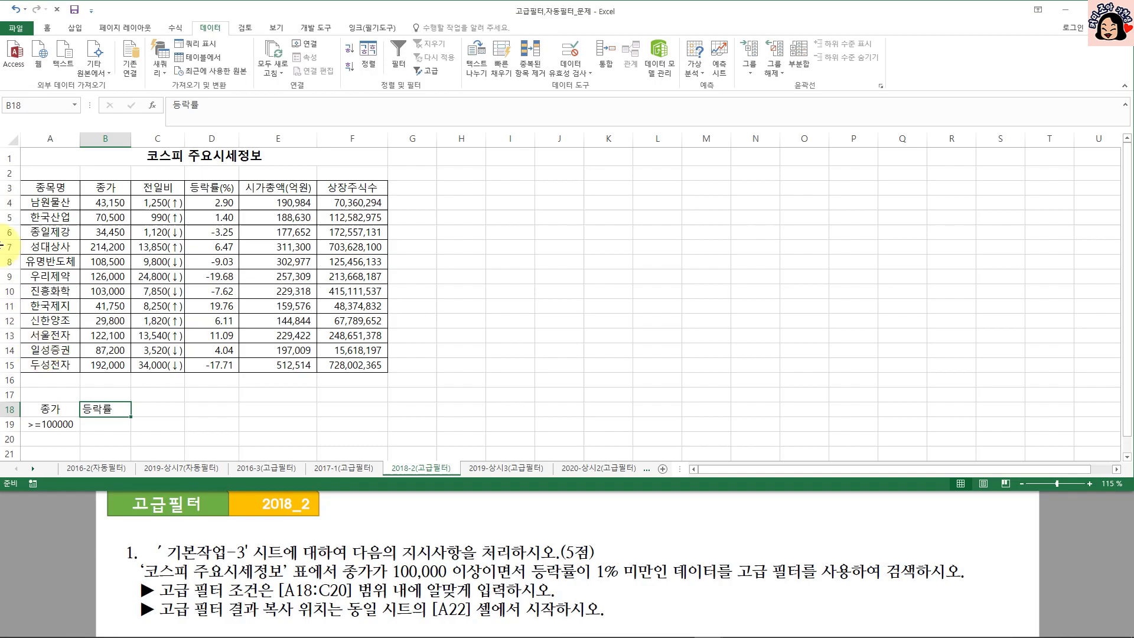
pyautogui.click(218, 189)
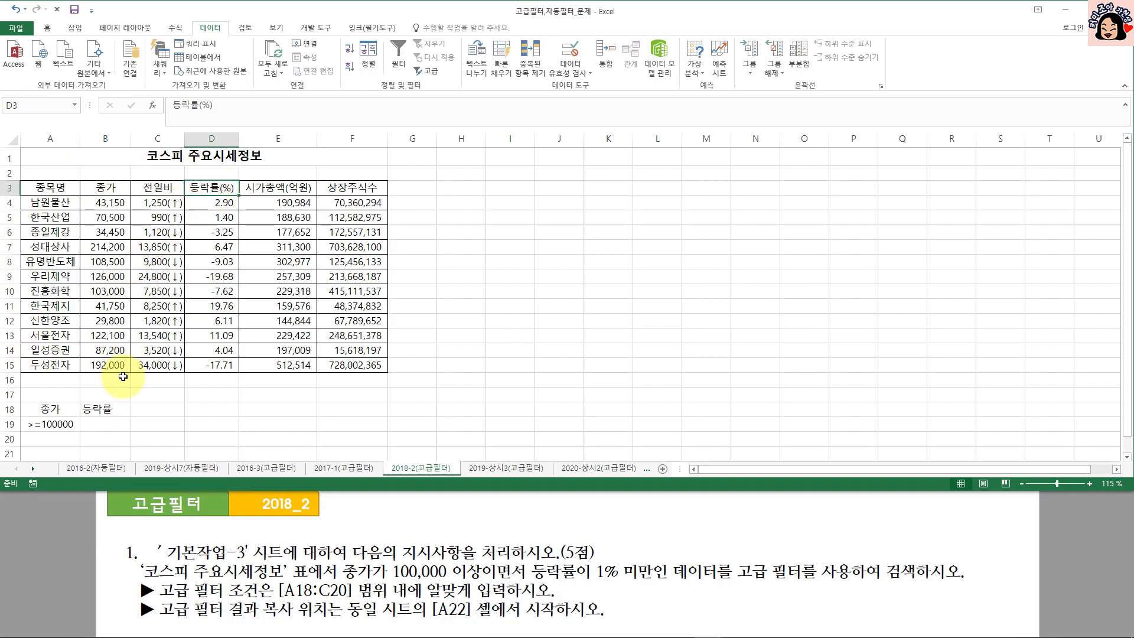
pyautogui.click(122, 405)
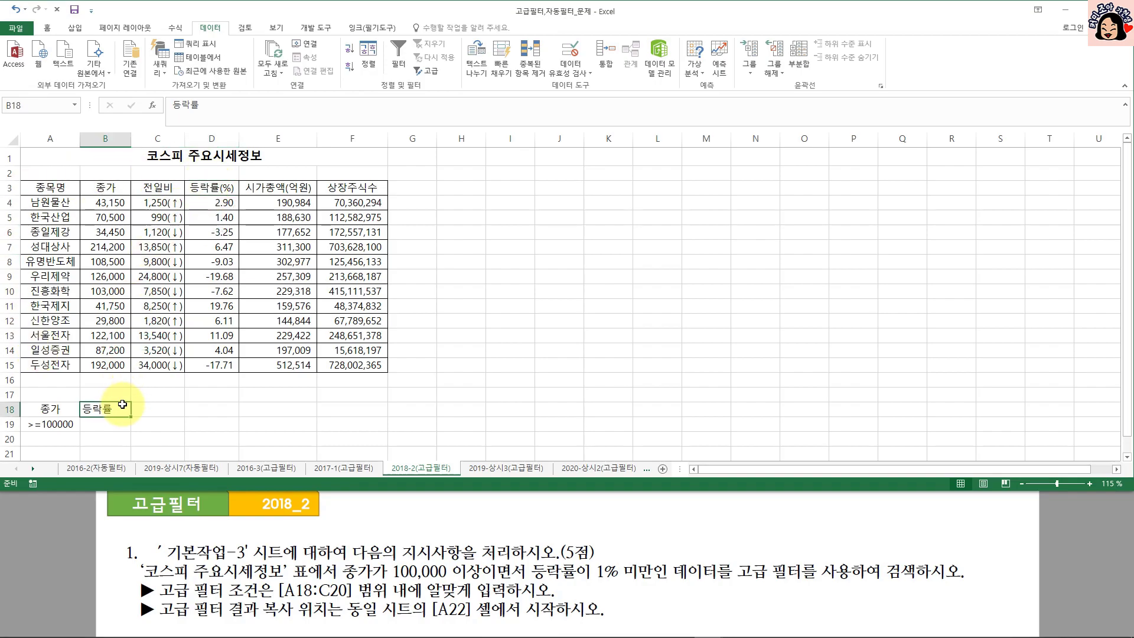
pyautogui.click(222, 186)
pyautogui.click(102, 408)
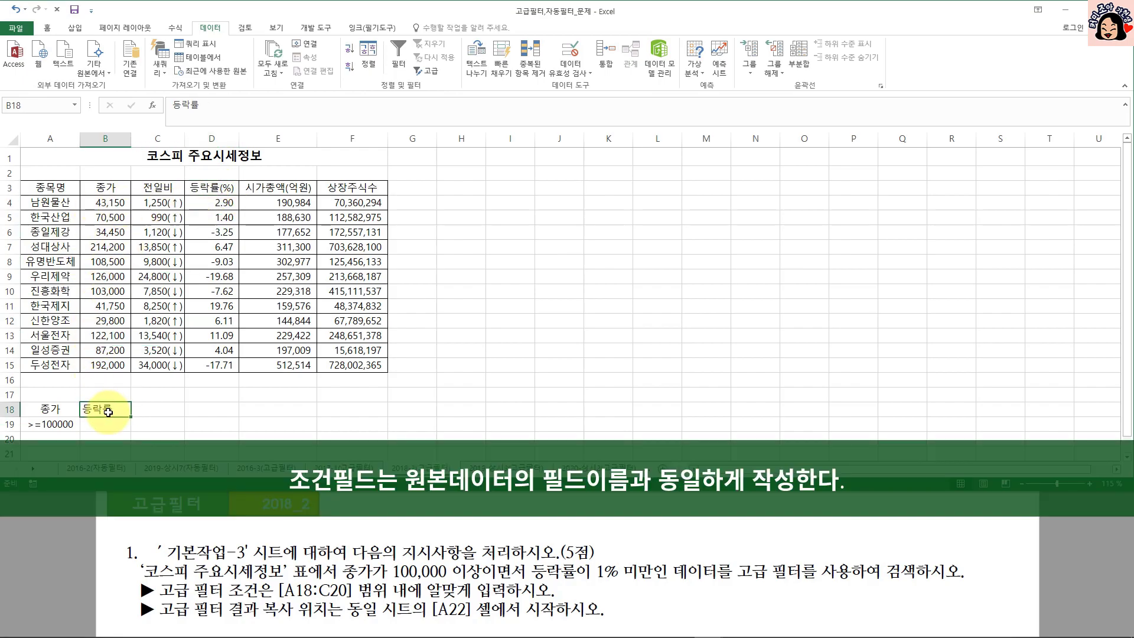
pyautogui.moveTo(108, 412); pyautogui.dragTo(47, 409)
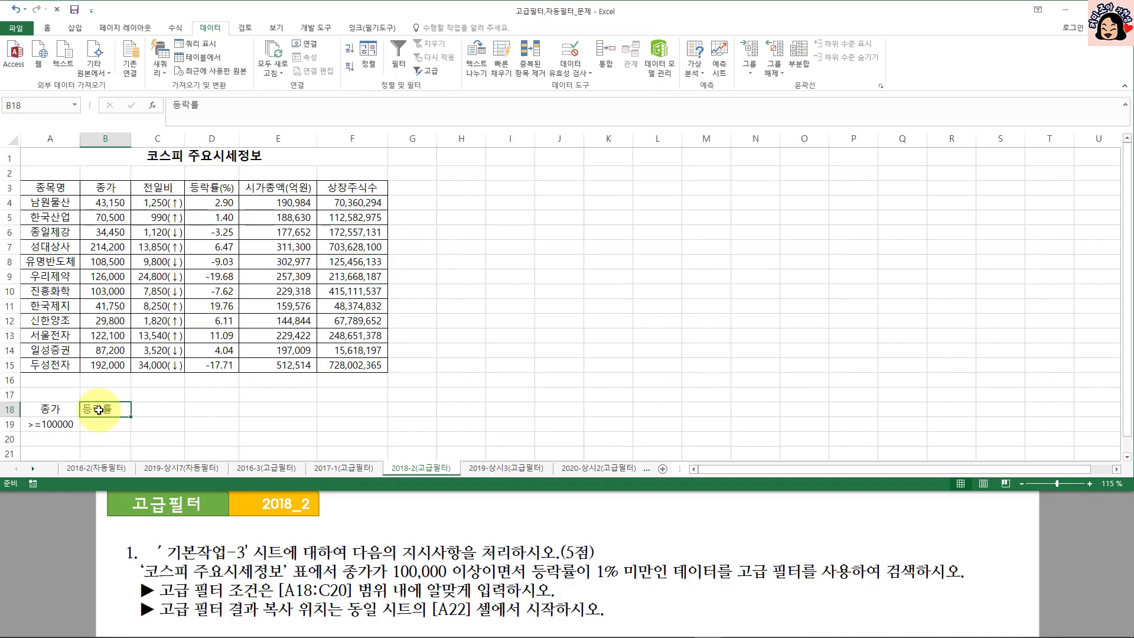
pyautogui.click(98, 187)
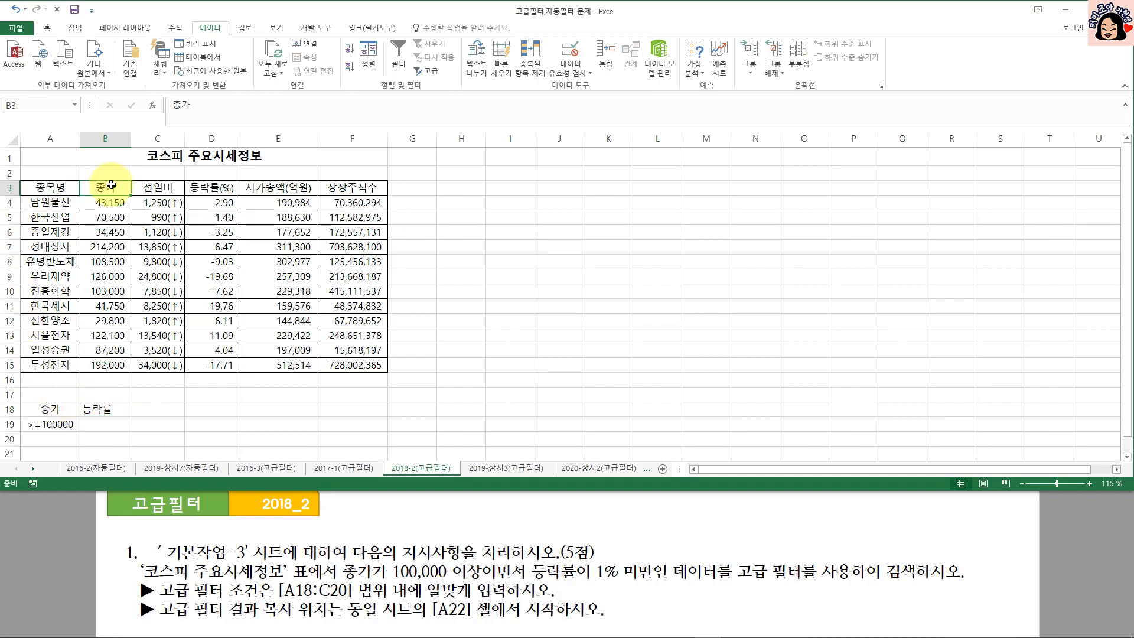
pyautogui.click(206, 186)
pyautogui.click(56, 410)
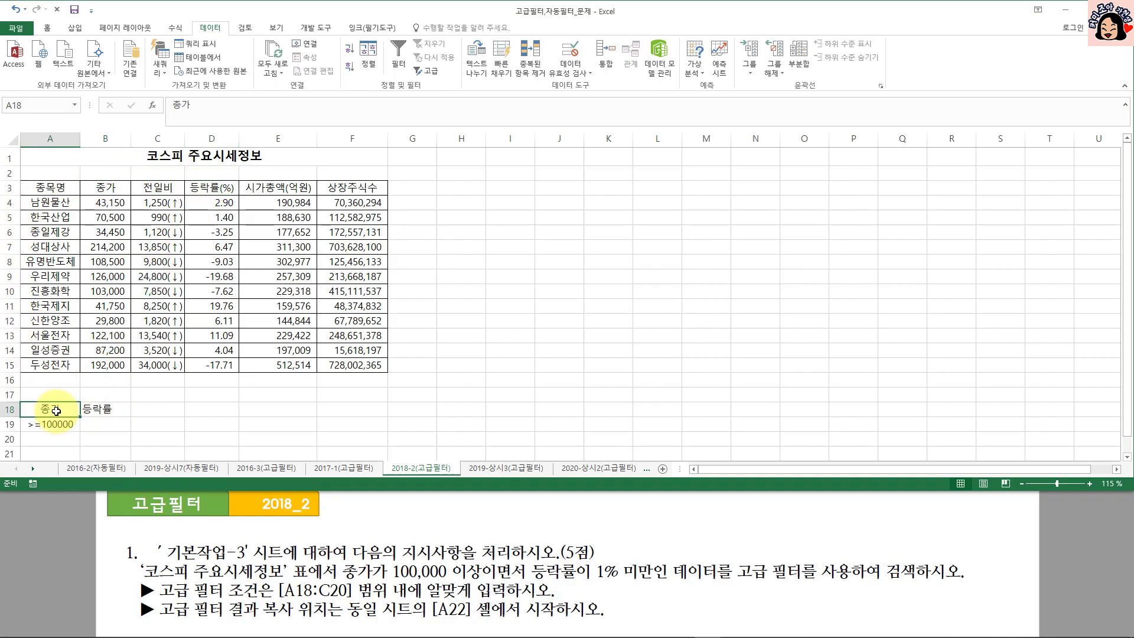
# Step: Copy the field names 종가 and 등락률(%) from B3 and D3 into A18:B18 as the criteria headings
pyautogui.click(101, 187)
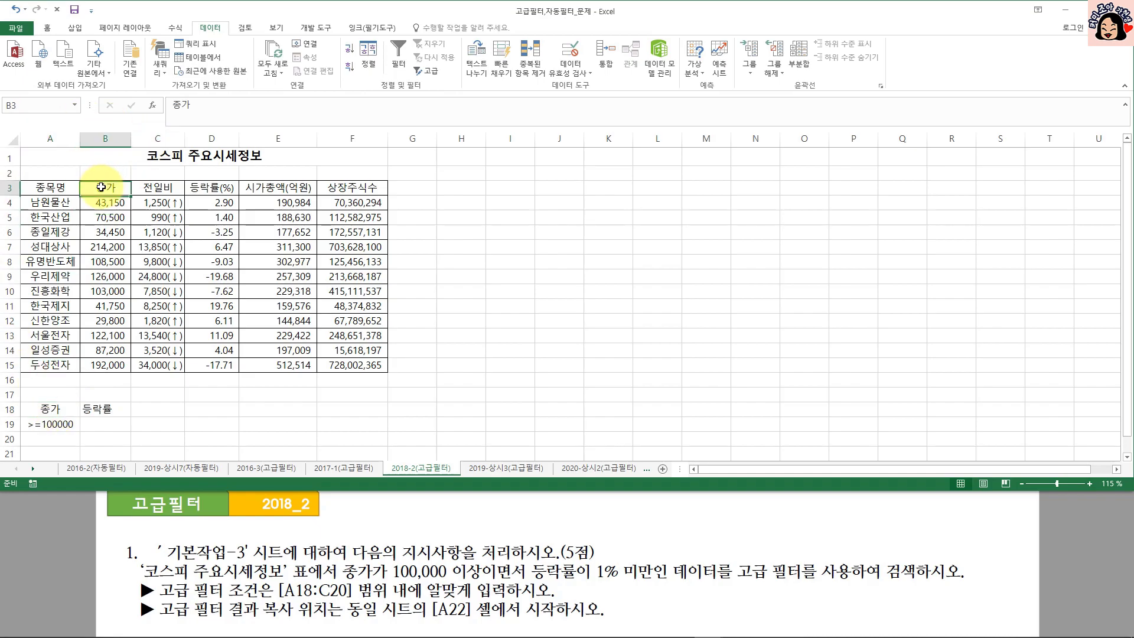
pyautogui.keyDown('ctrl'); pyautogui.click(214, 187); pyautogui.keyUp('ctrl')
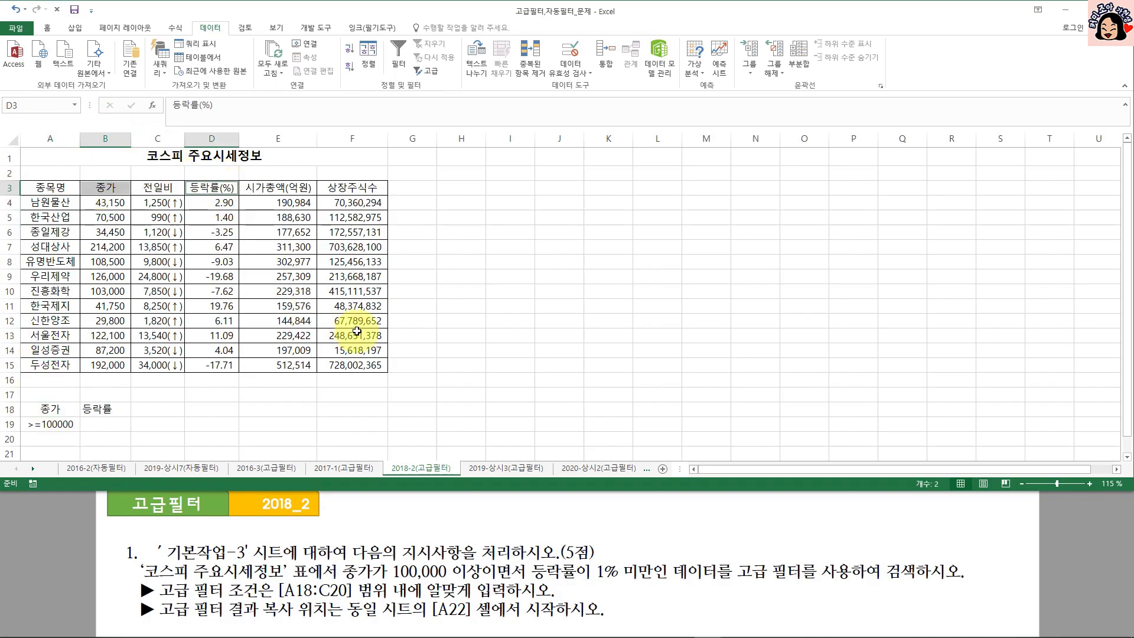
pyautogui.click(109, 188)
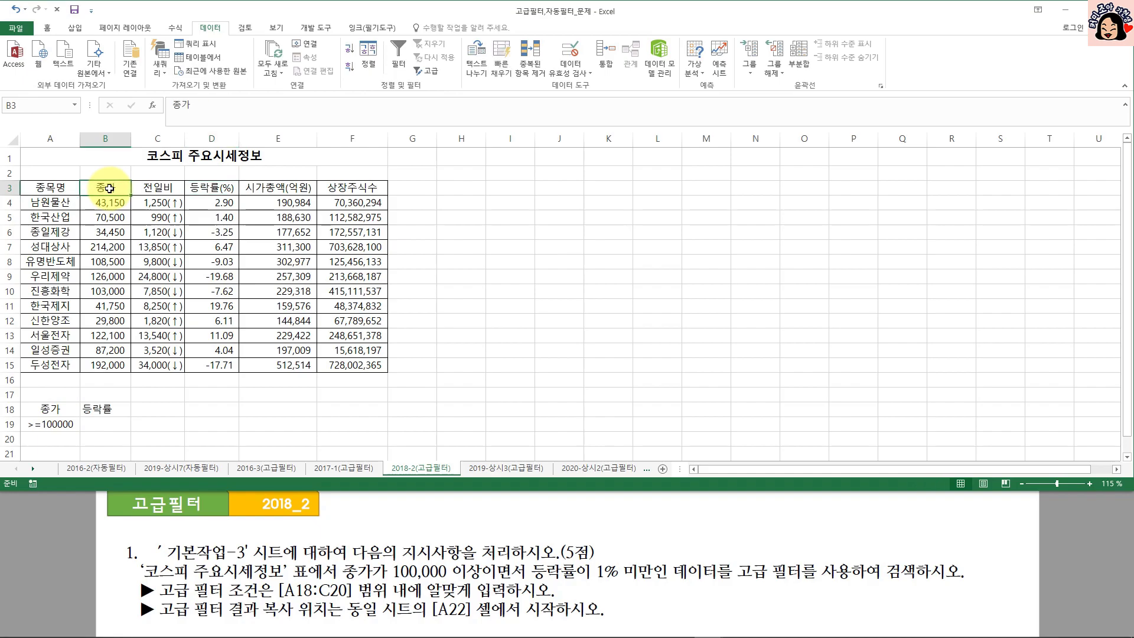
pyautogui.keyDown('ctrl'); pyautogui.click(207, 188); pyautogui.keyUp('ctrl')
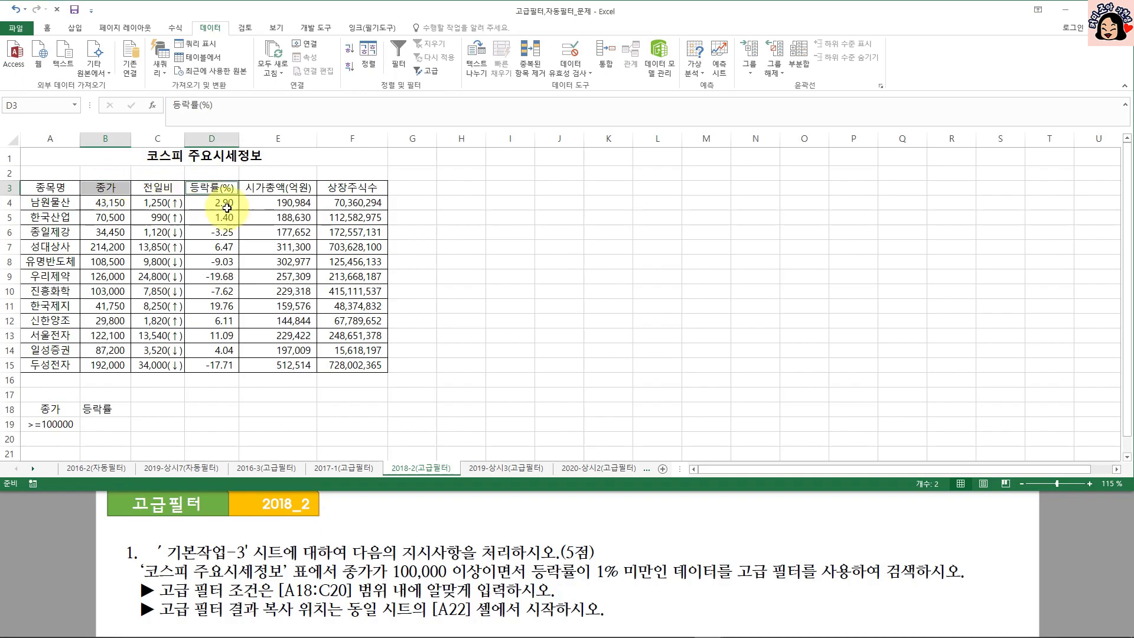
pyautogui.hotkey('ctrl', 'c')
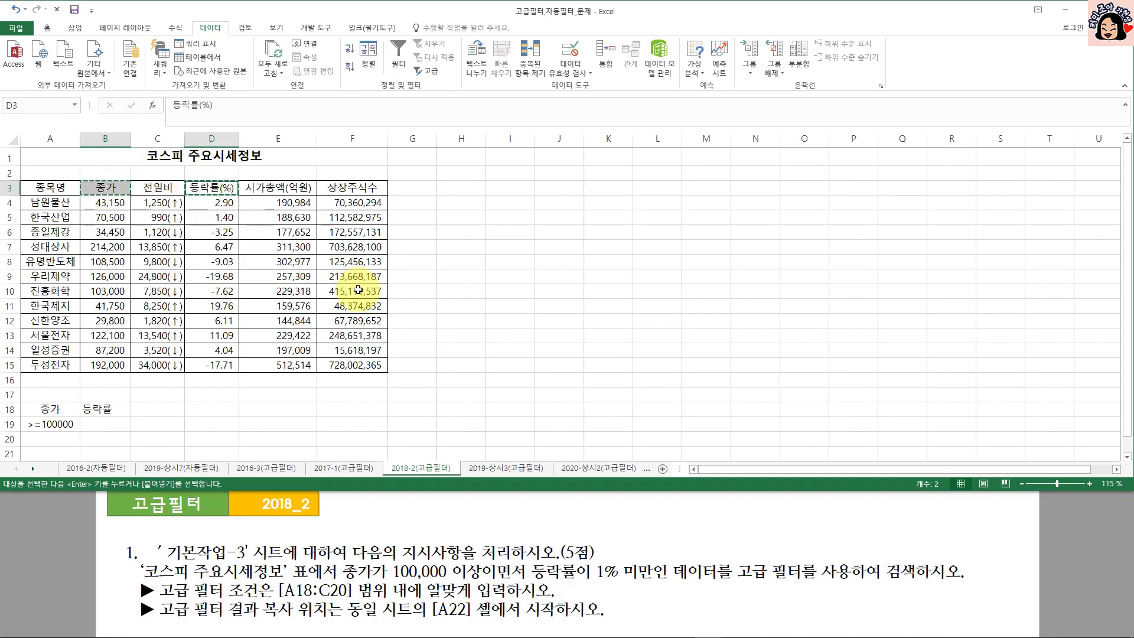
pyautogui.click(58, 408)
pyautogui.hotkey('ctrl', 'v')
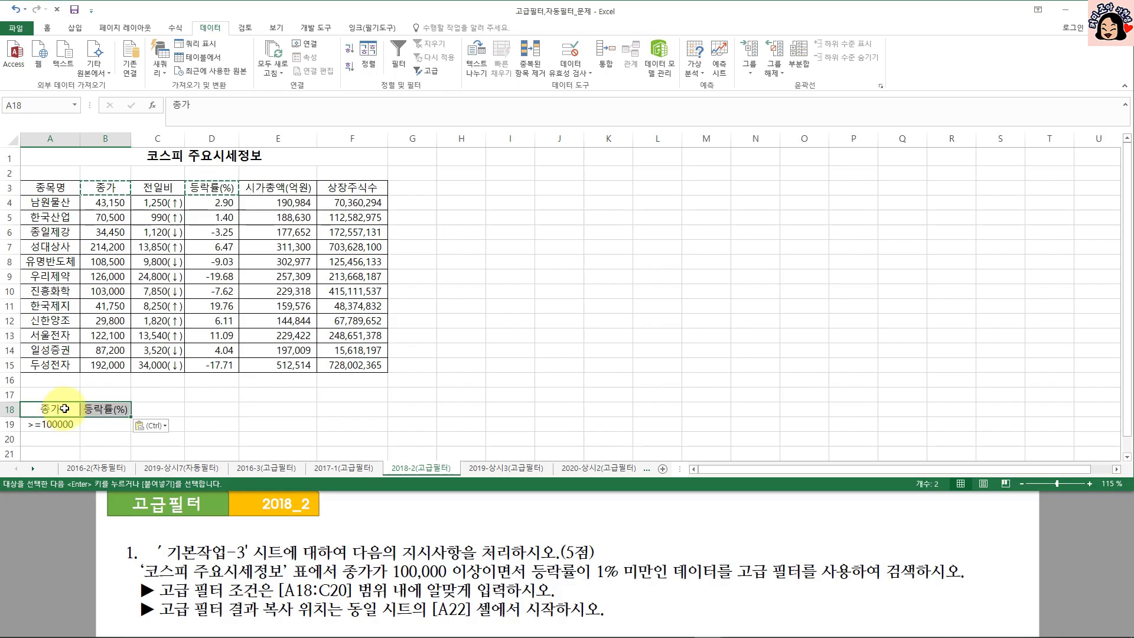
# Step: Enter the condition <1 in B19 as a plain number without a percent sign, matching the data format of the 등락률(%) column
pyautogui.click(119, 426)
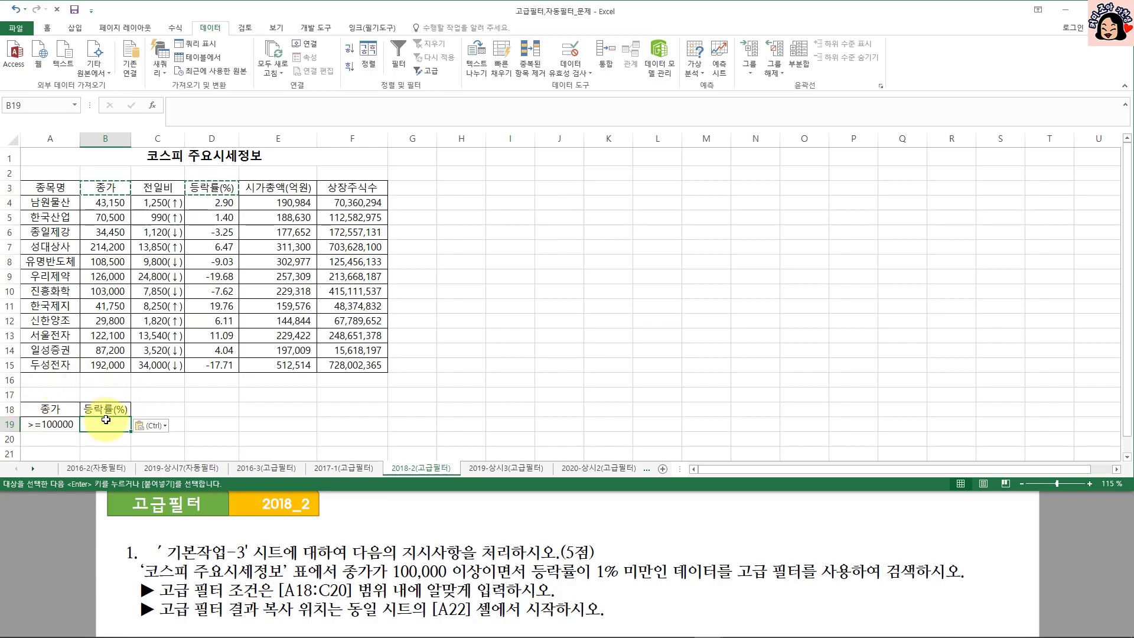
pyautogui.press('Escape')
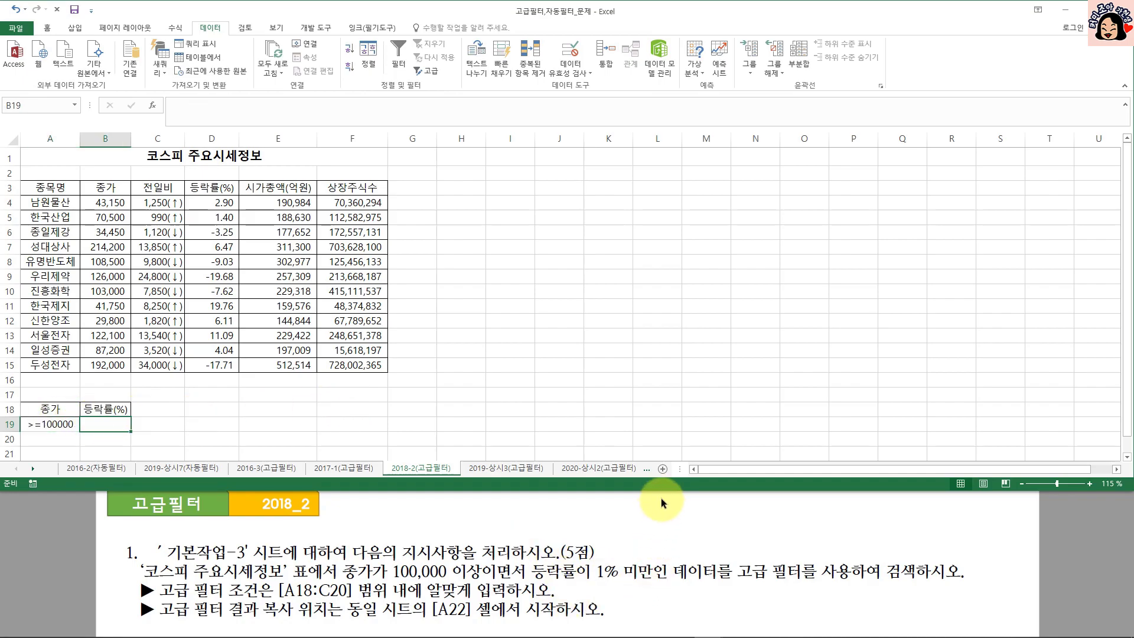
pyautogui.write('<1')
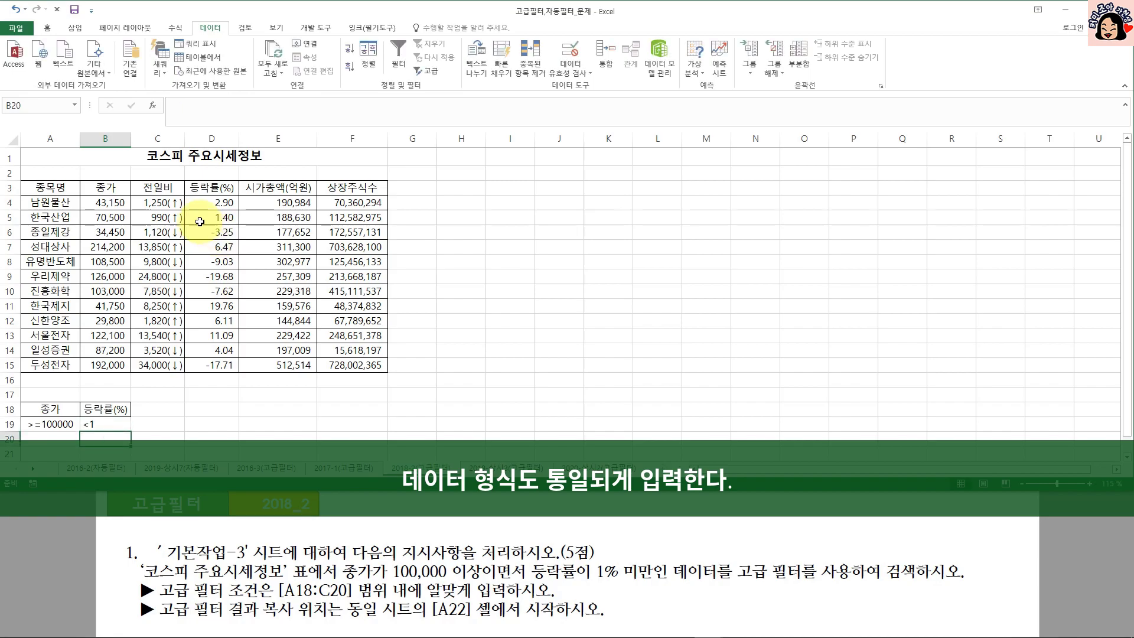
pyautogui.click(229, 248)
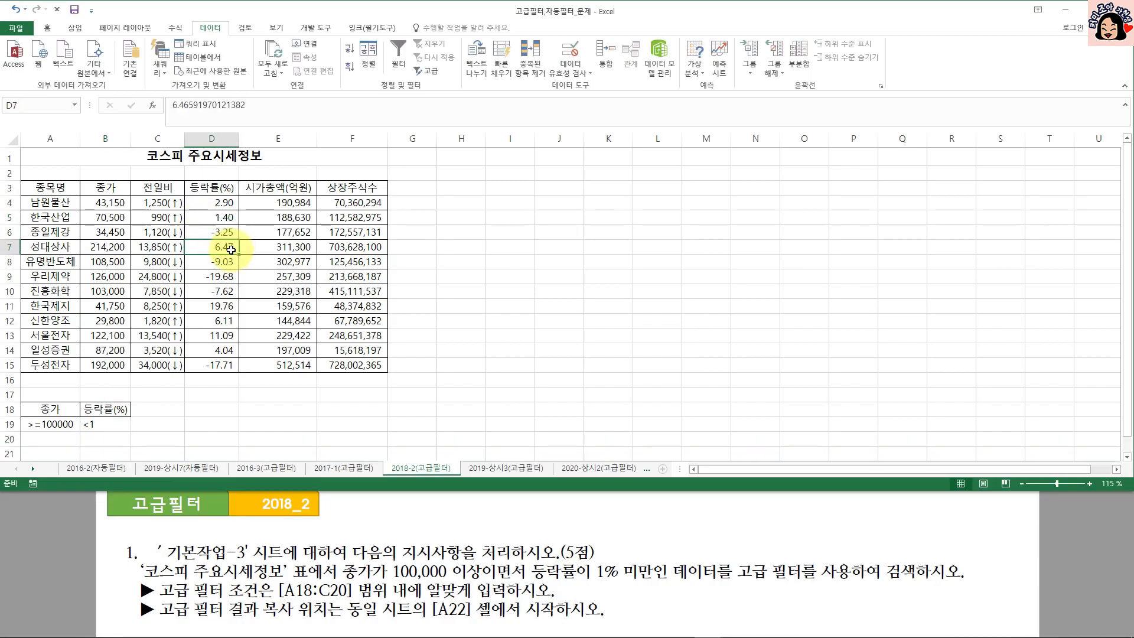
pyautogui.click(97, 424)
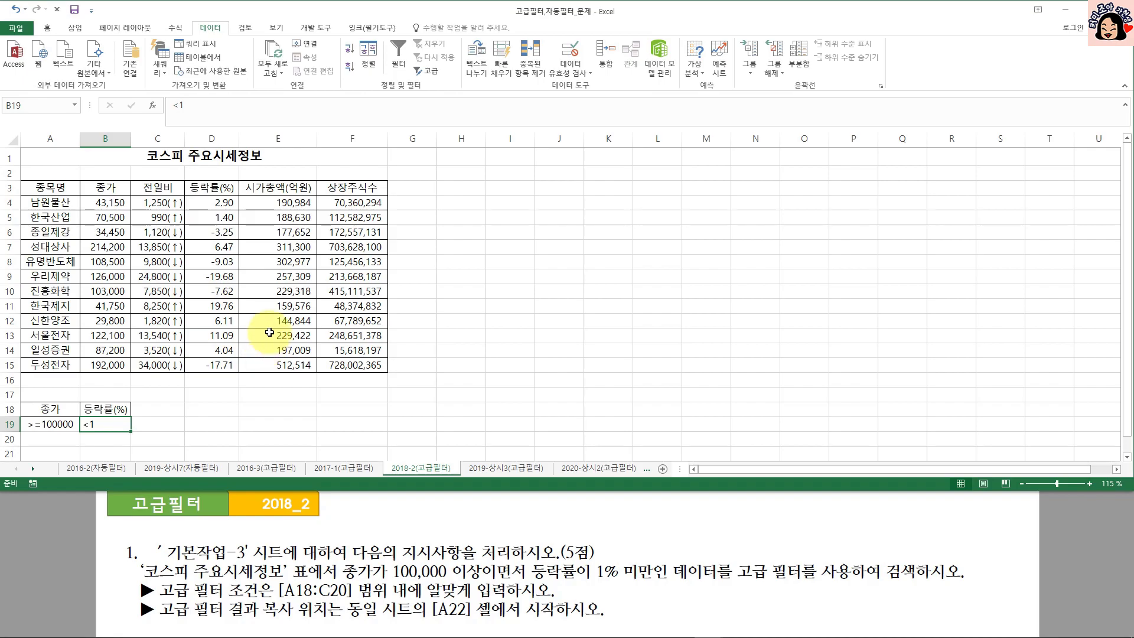
# Step: Run an advanced filter on A3:F15 with the criteria range A18:B19, copying the results to A22
pyautogui.click(218, 276)
pyautogui.click(423, 75)
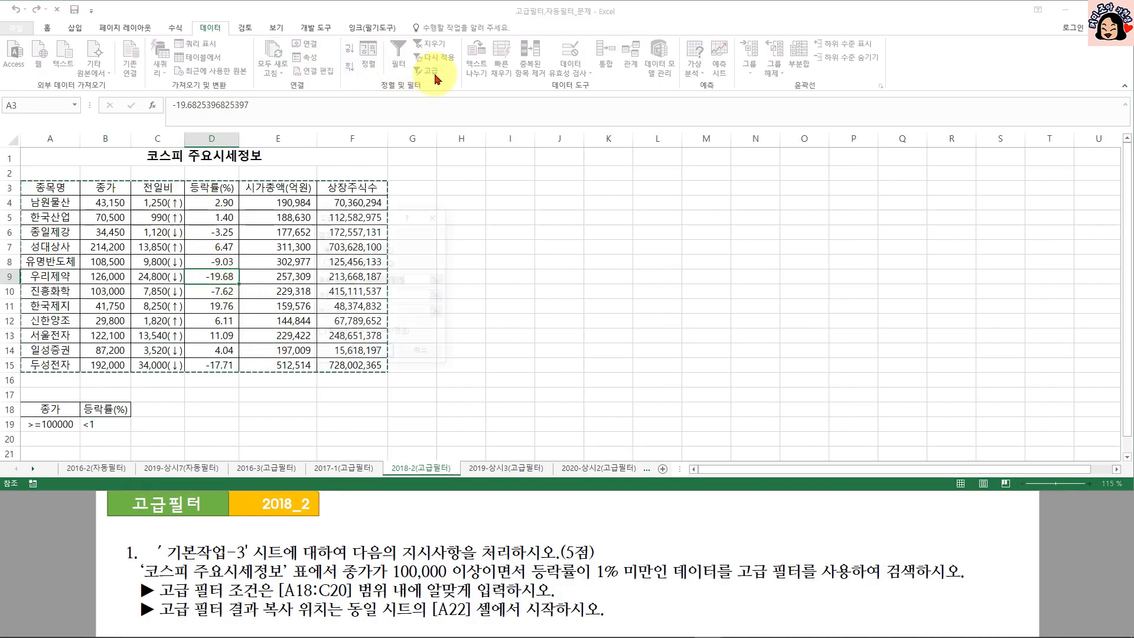
pyautogui.click(399, 297)
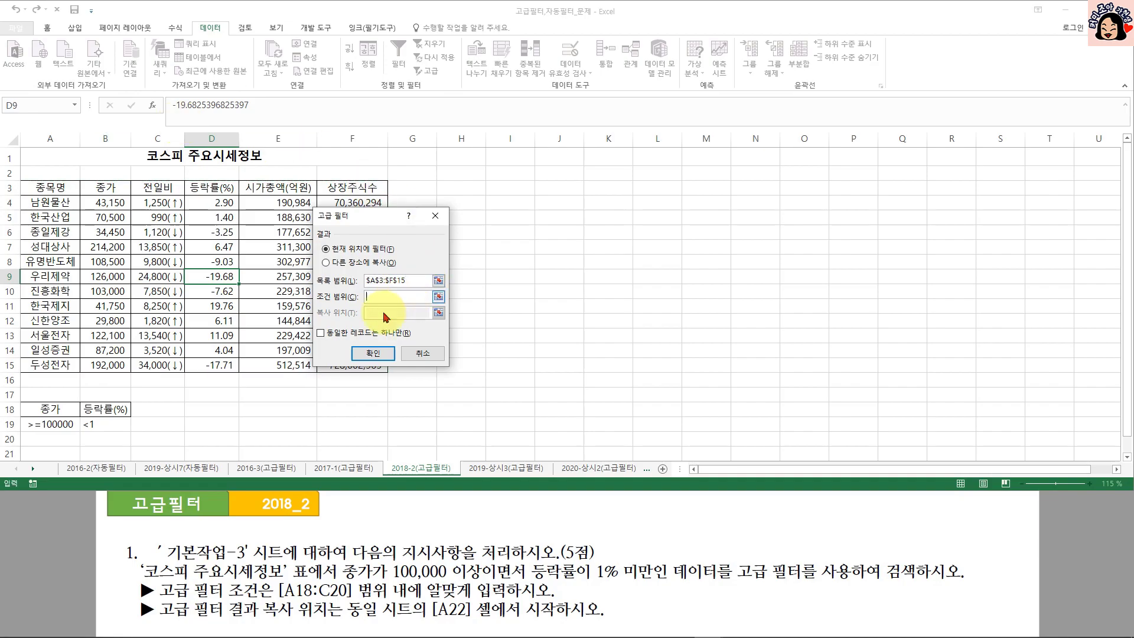
pyautogui.moveTo(51, 413); pyautogui.dragTo(93, 420)
pyautogui.click(325, 263)
pyautogui.click(380, 314)
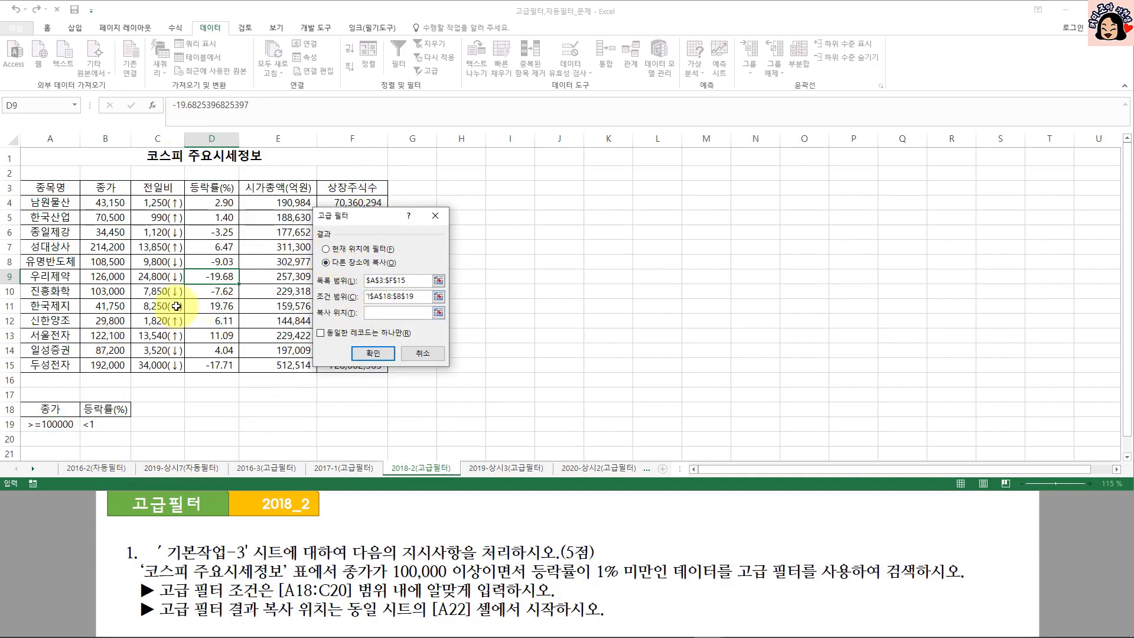
pyautogui.scroll(-2, 168, 307)
pyautogui.click(45, 373)
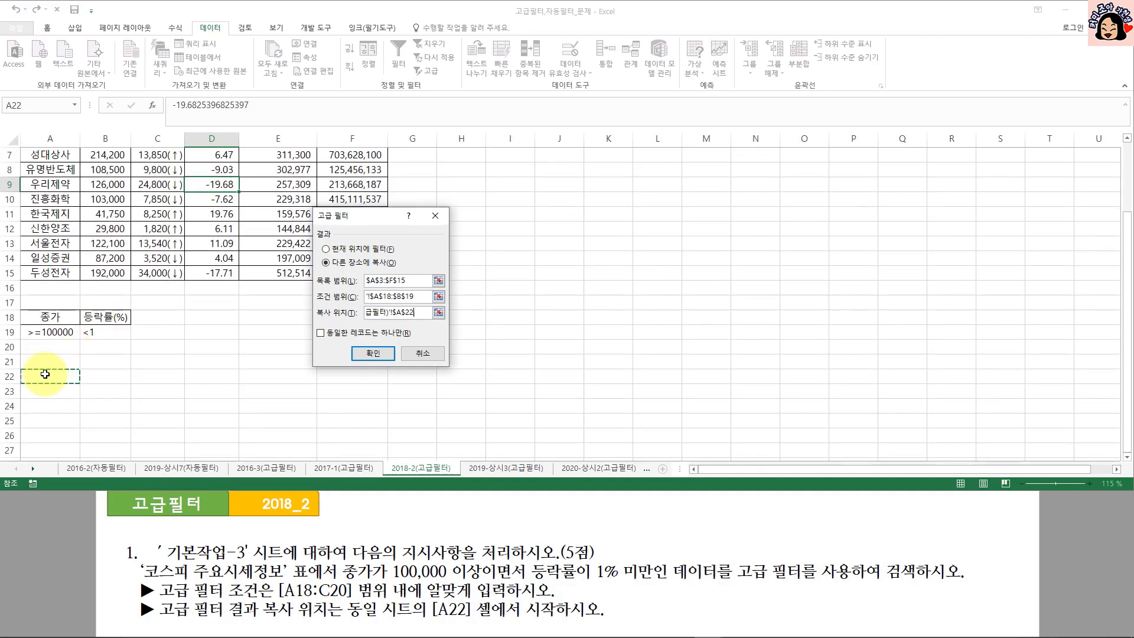
pyautogui.click(372, 353)
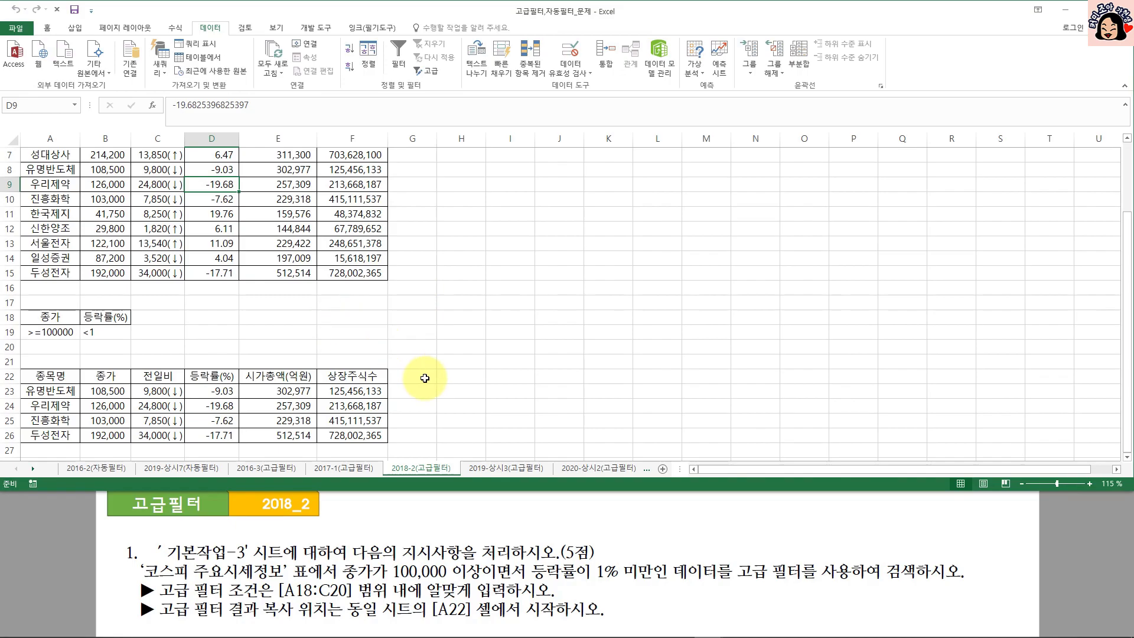
# Step: On the 2019-상시3(고급필터) sheet, copy the field names 사이즈 and 판매총액 from B4 and E4 into A22:B22 as criteria headings
pyautogui.click(498, 469)
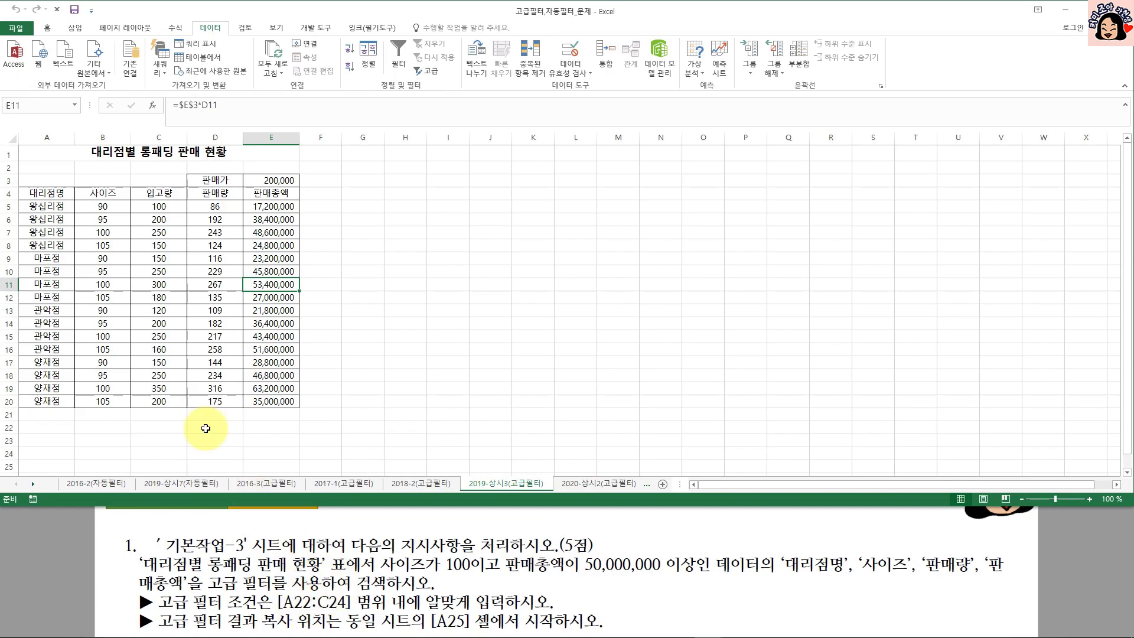
pyautogui.click(44, 432)
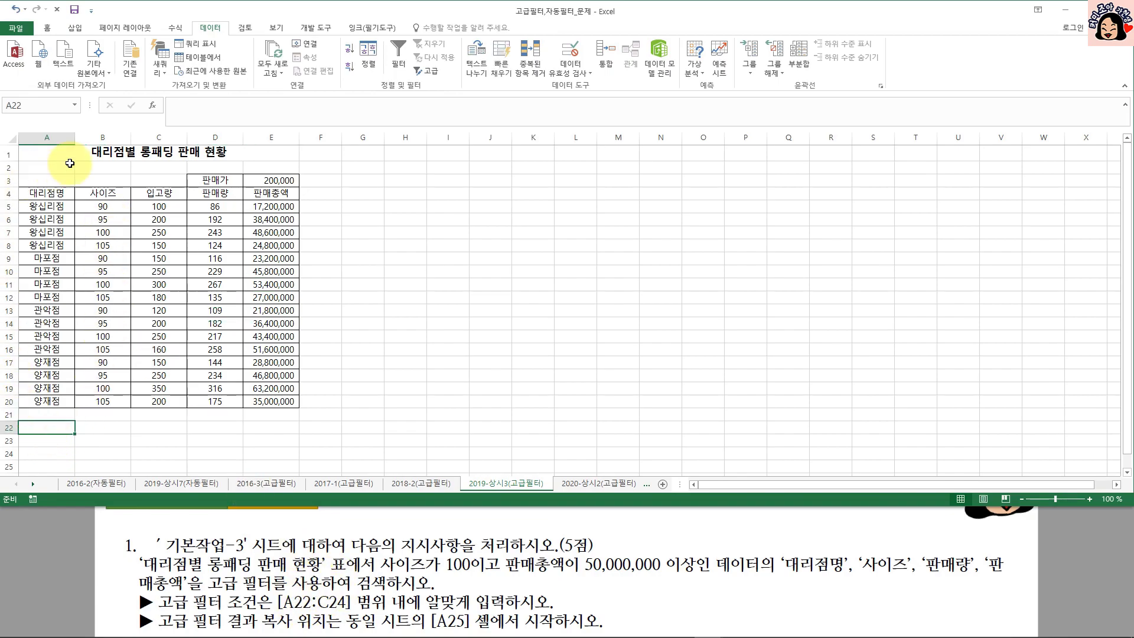
pyautogui.click(107, 193)
pyautogui.click(284, 195)
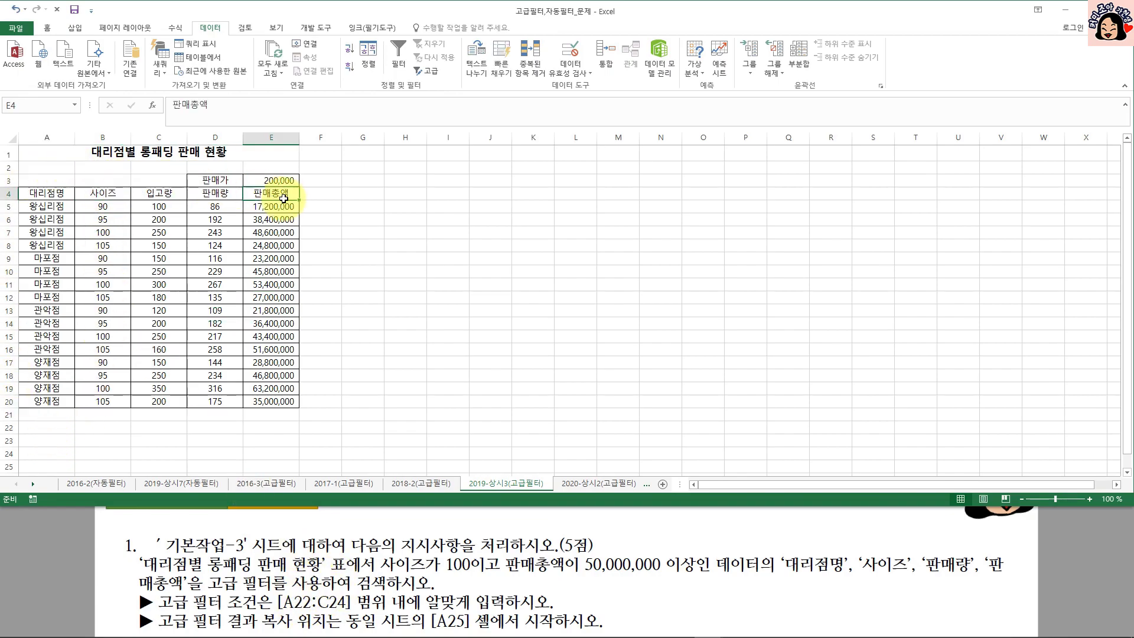
pyautogui.click(107, 194)
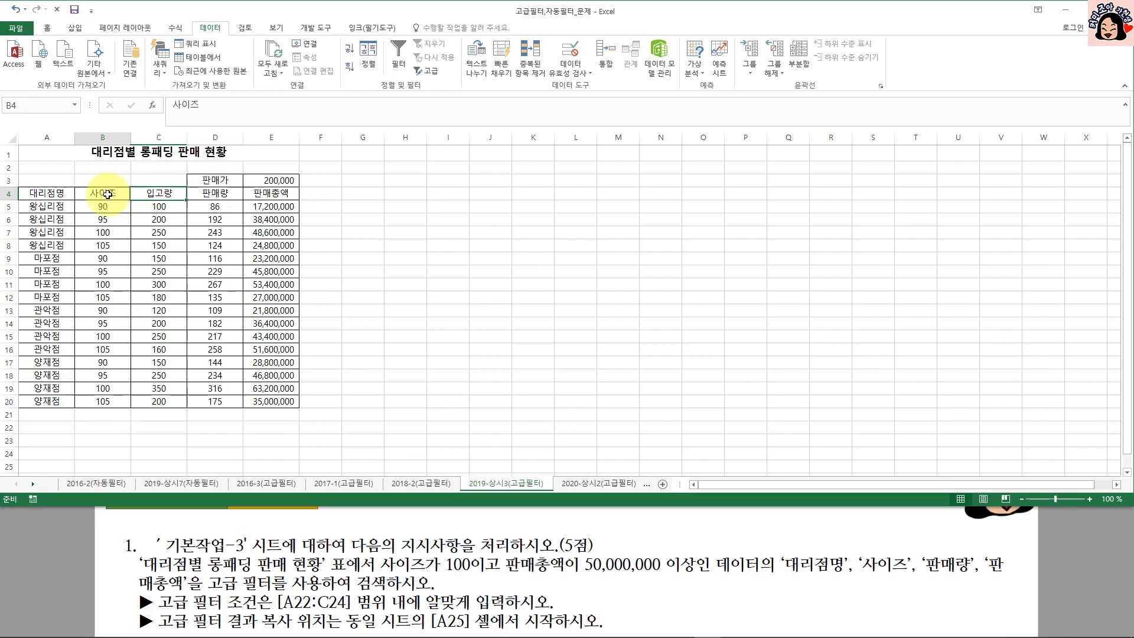
pyautogui.keyDown('ctrl'); pyautogui.click(275, 194); pyautogui.keyUp('ctrl')
pyautogui.hotkey('ctrl', 'c')
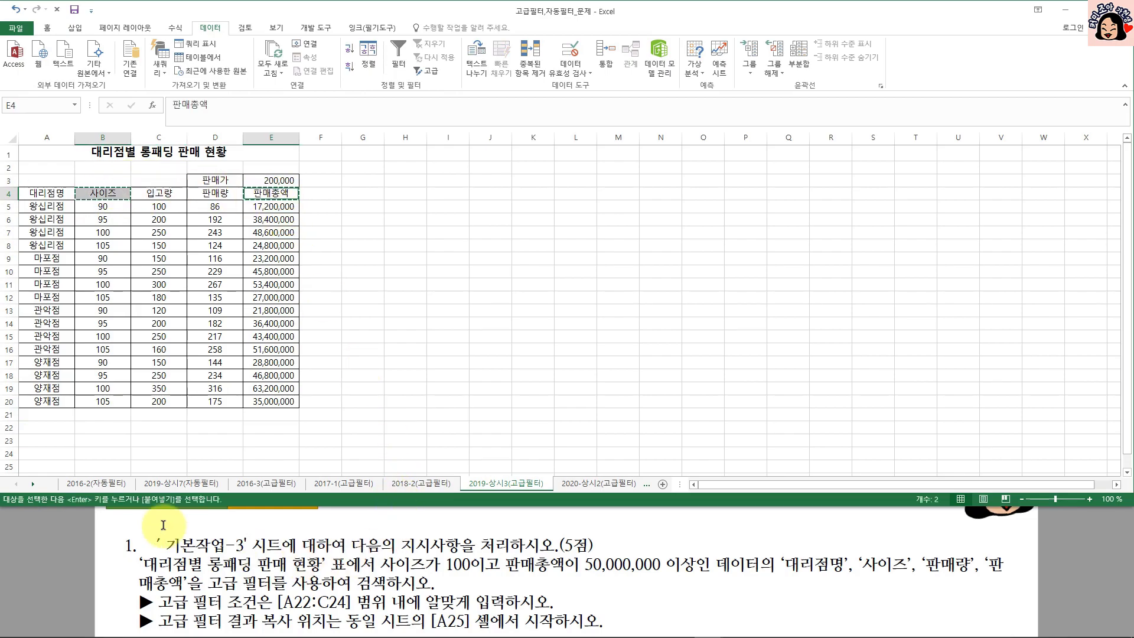
pyautogui.click(46, 426)
pyautogui.hotkey('ctrl', 'v')
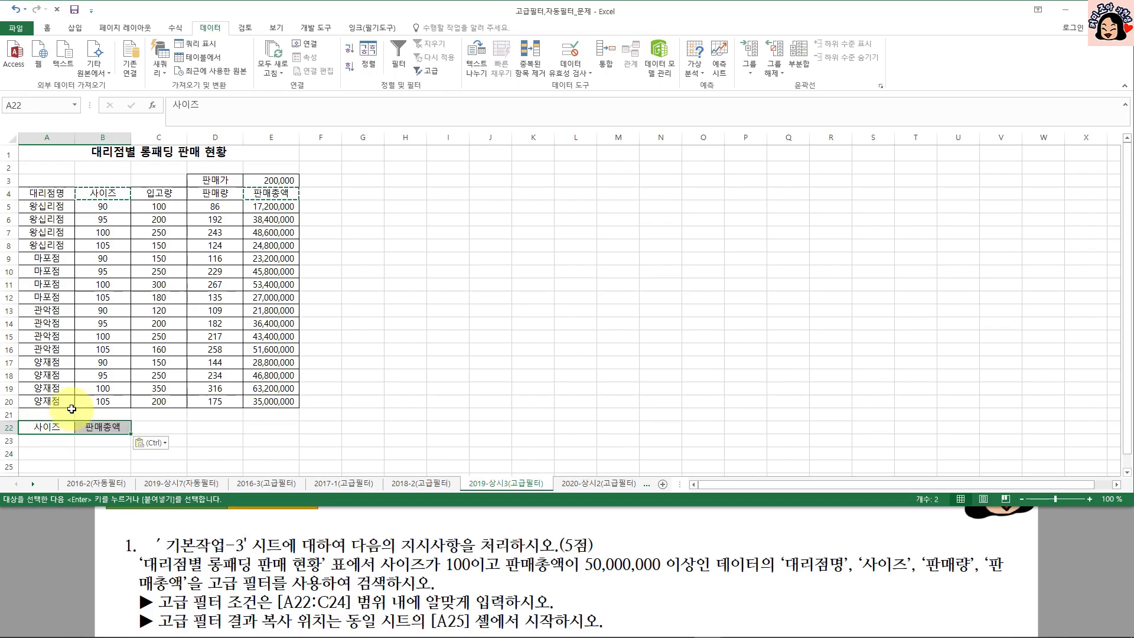
# Step: Enter the conditions 100 under 사이즈 in A23 and >=50000000 under 판매총액 in B23
pyautogui.scroll(-2, 198, 390)
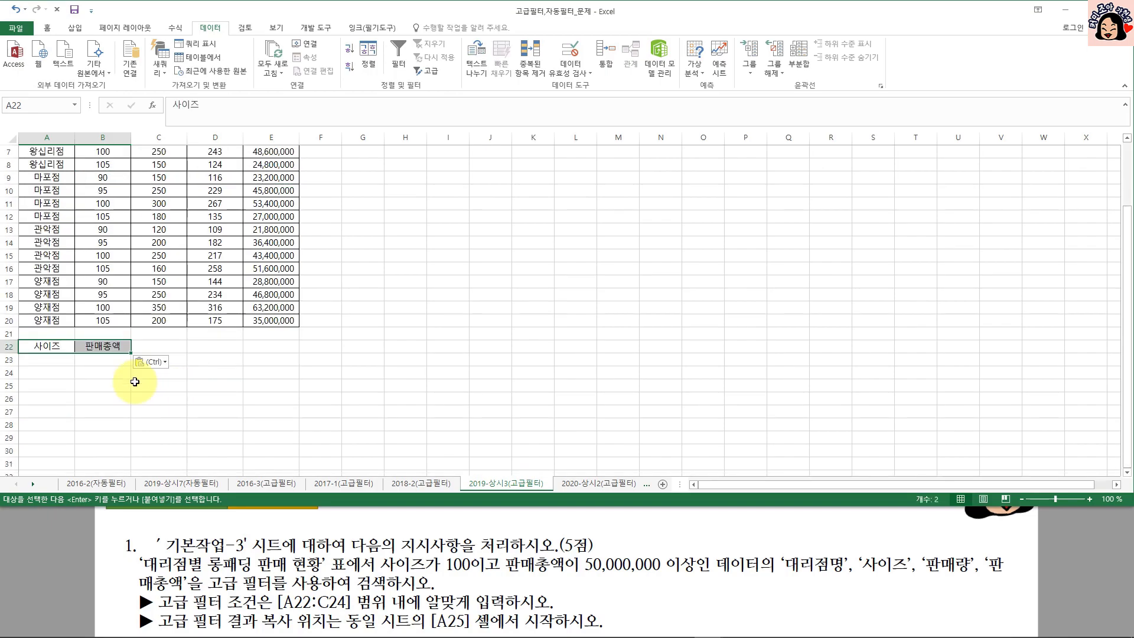
pyautogui.click(47, 346)
pyautogui.click(48, 359)
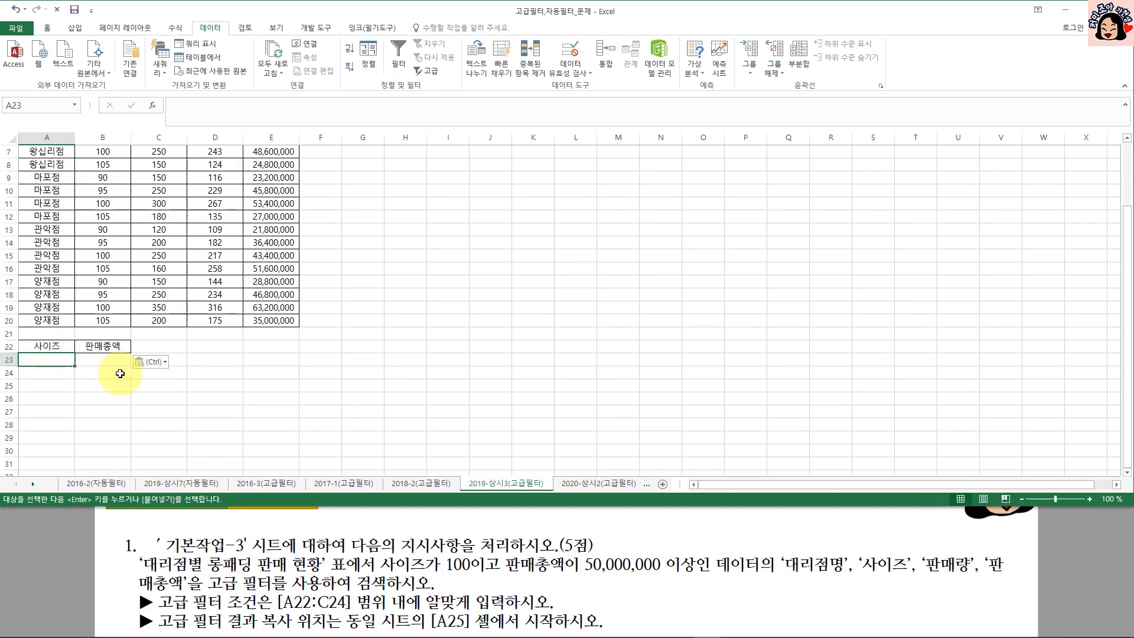
pyautogui.write('100')
pyautogui.press('Return')
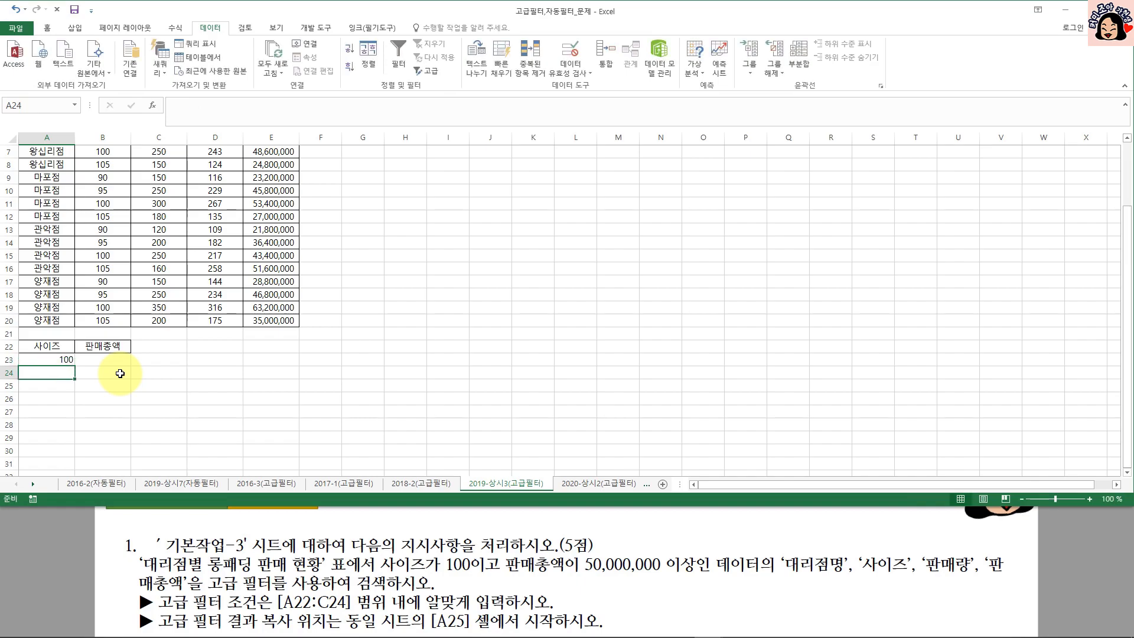
pyautogui.click(59, 359)
pyautogui.click(101, 359)
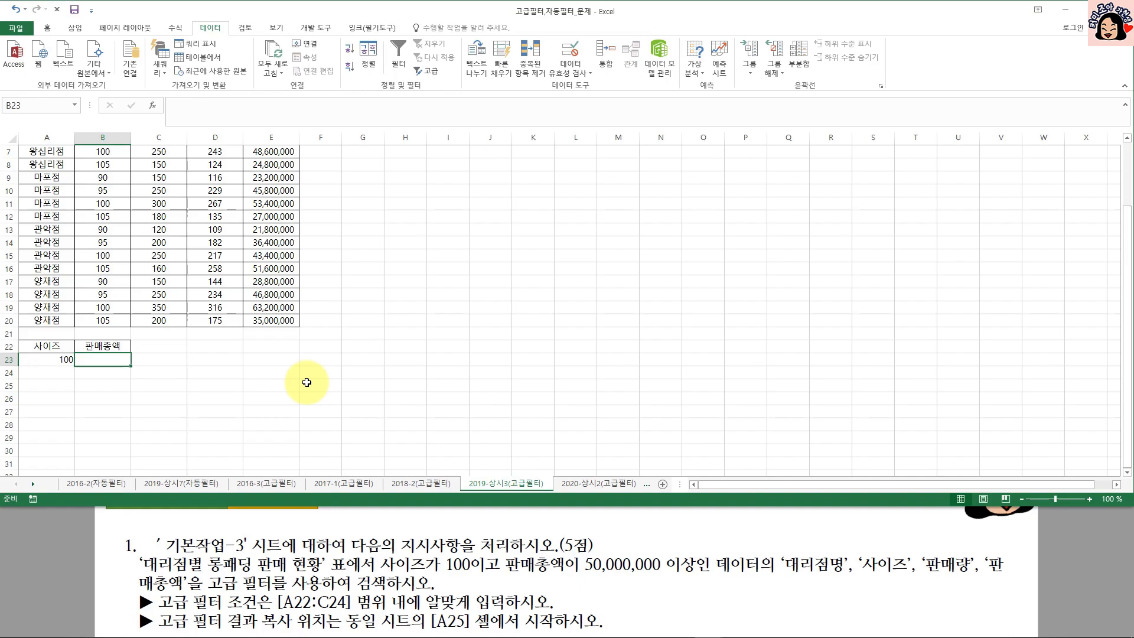
pyautogui.write('>=5000000')
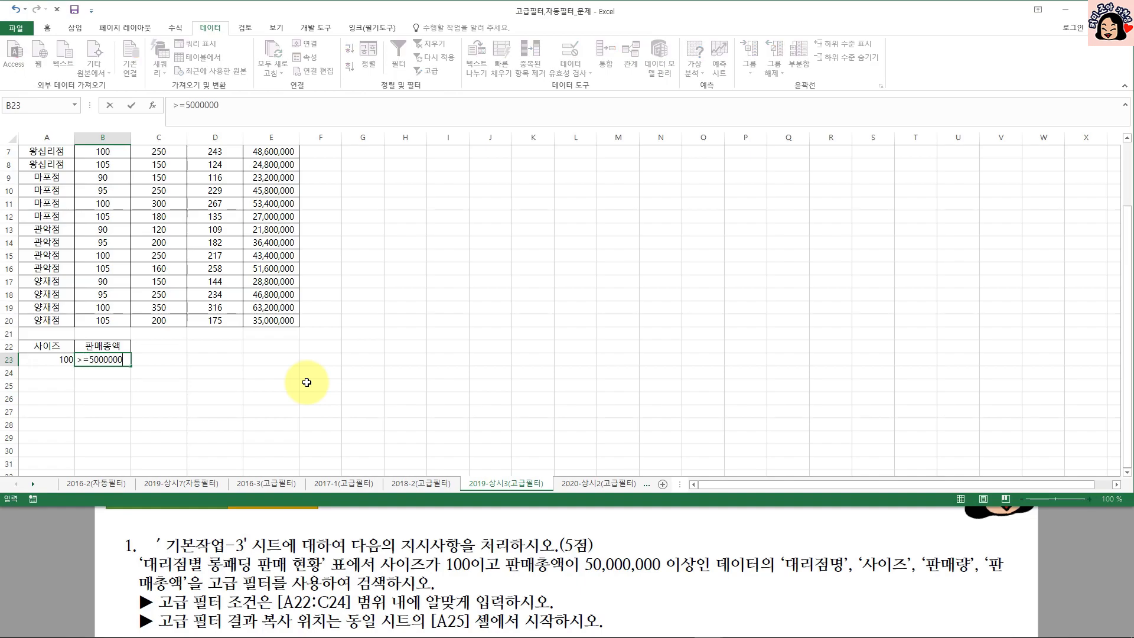
pyautogui.write('0')
pyautogui.press('Return')
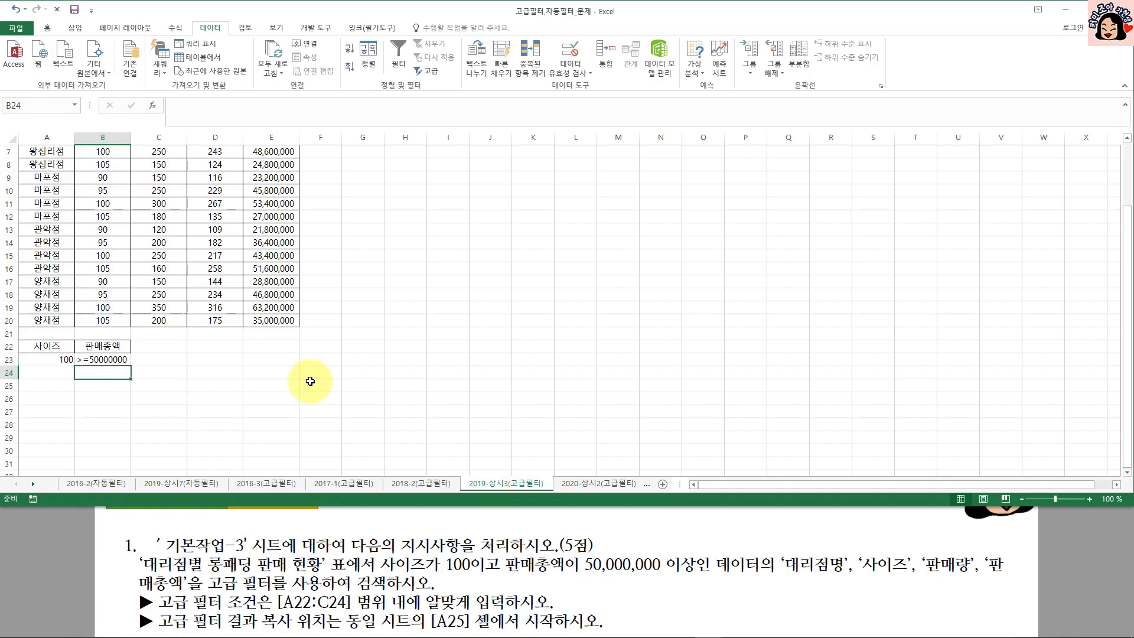
# Step: Run an advanced filter on the list A4:E20, leaving out the 판매가 row, with criteria A22:B23 and results copied to A25
pyautogui.scroll(2, 157, 322)
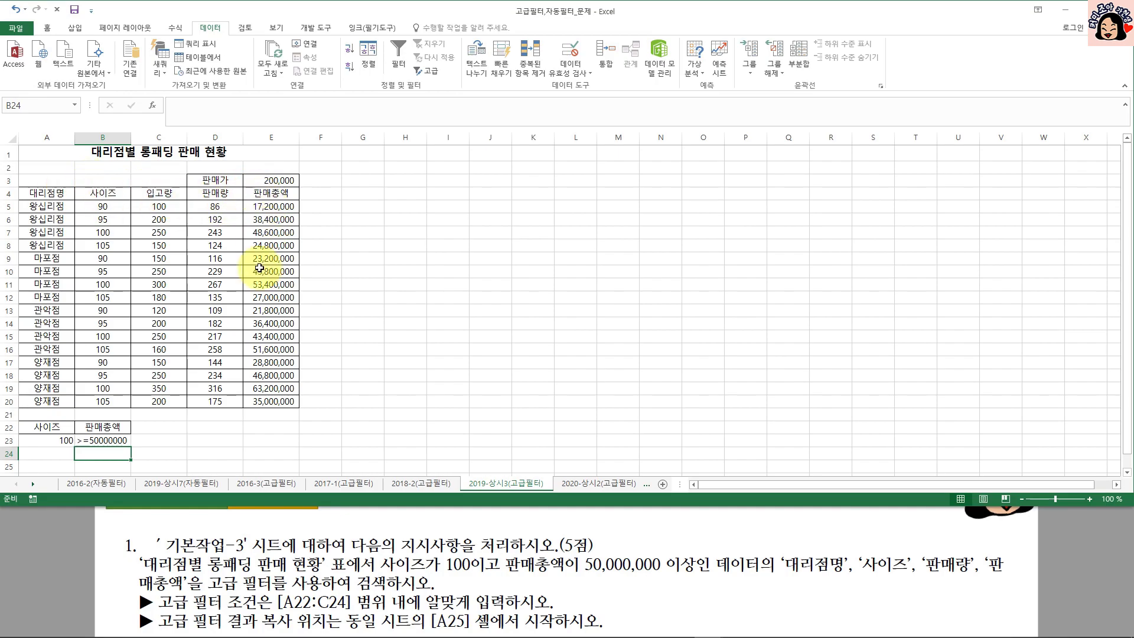
pyautogui.click(211, 309)
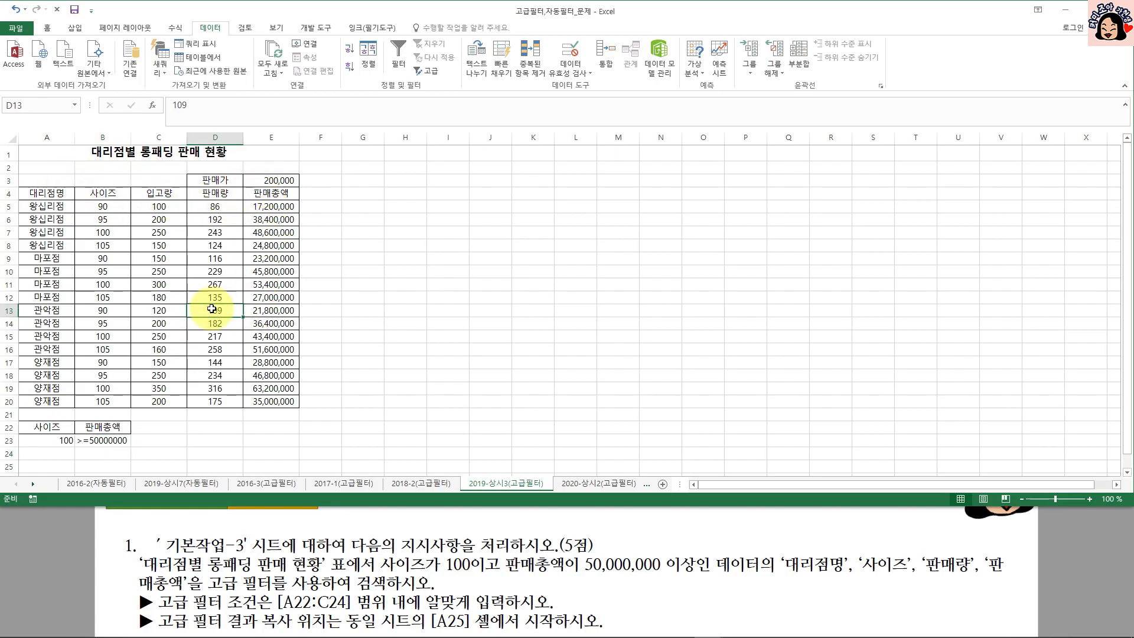
pyautogui.scroll(-2, 212, 309)
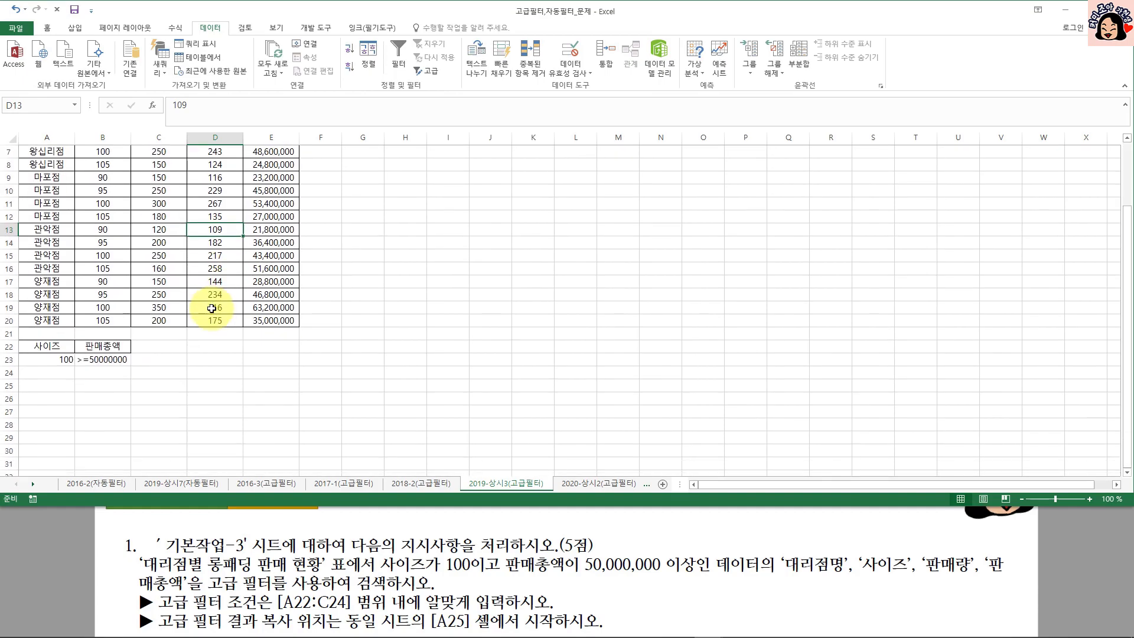
pyautogui.scroll(2, 211, 308)
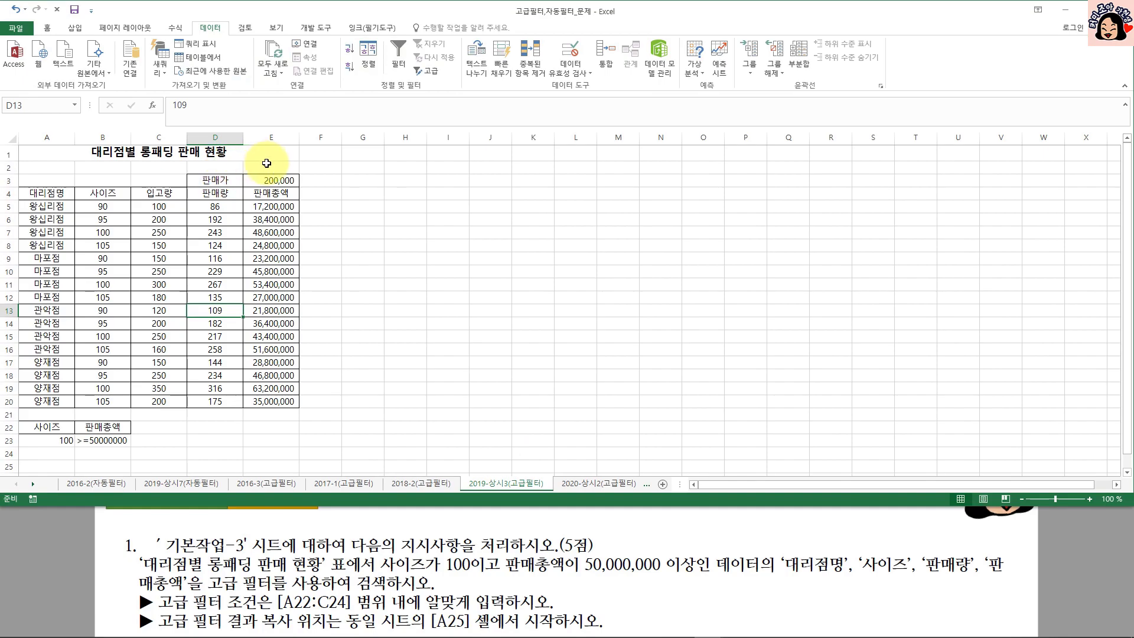
pyautogui.moveTo(35, 192); pyautogui.dragTo(268, 399)
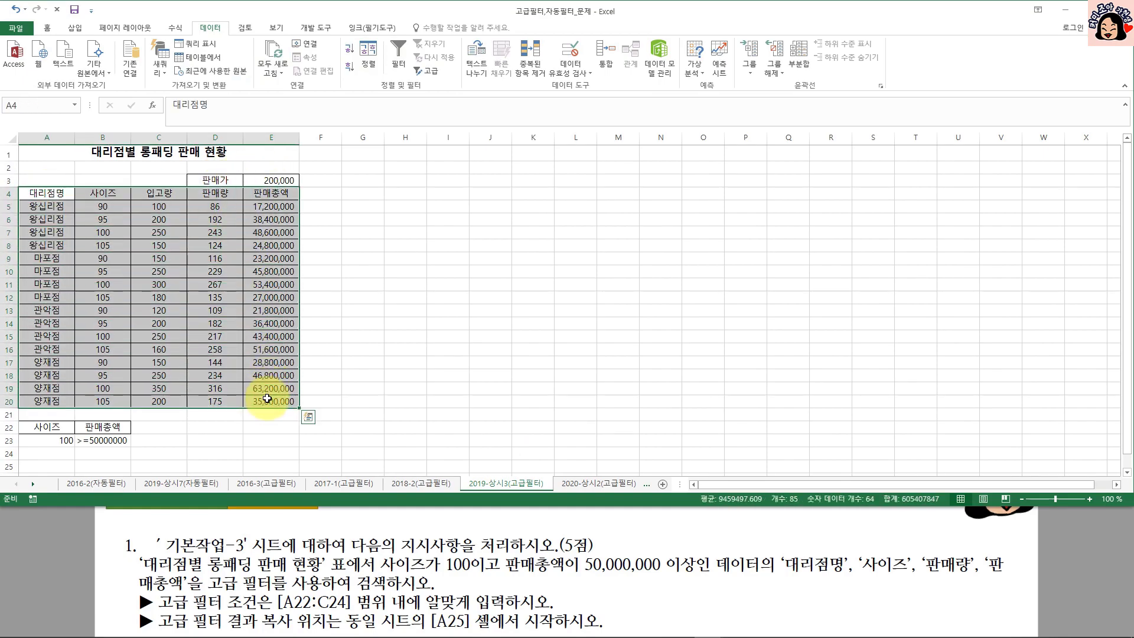
pyautogui.click(435, 76)
pyautogui.scroll(-4, 165, 372)
pyautogui.click(393, 296)
pyautogui.moveTo(50, 268); pyautogui.dragTo(92, 280)
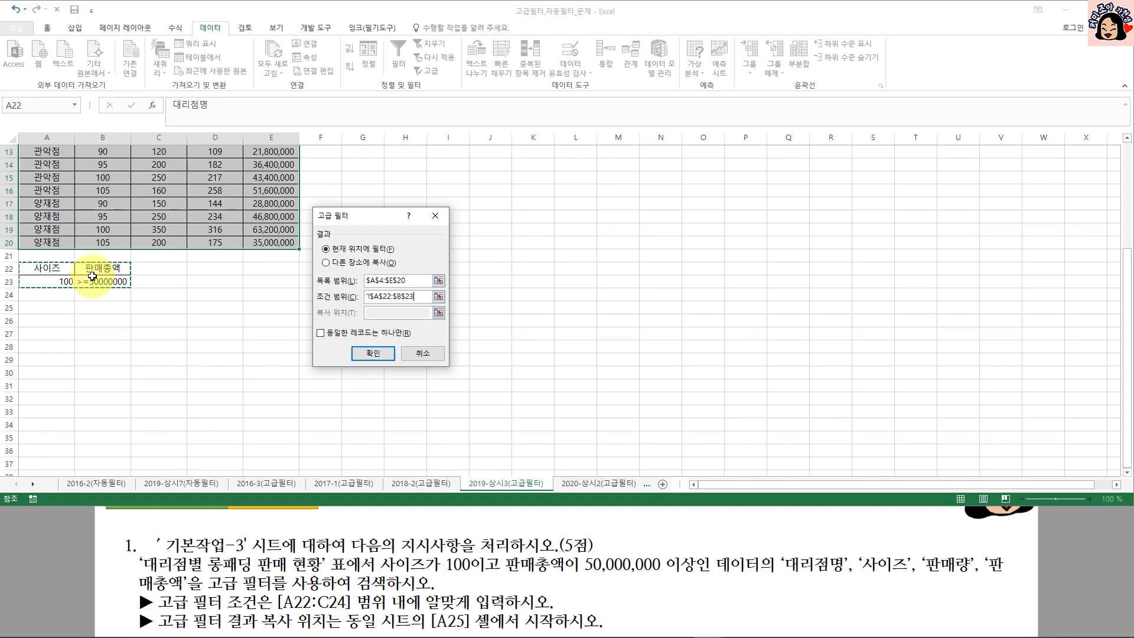
pyautogui.click(325, 262)
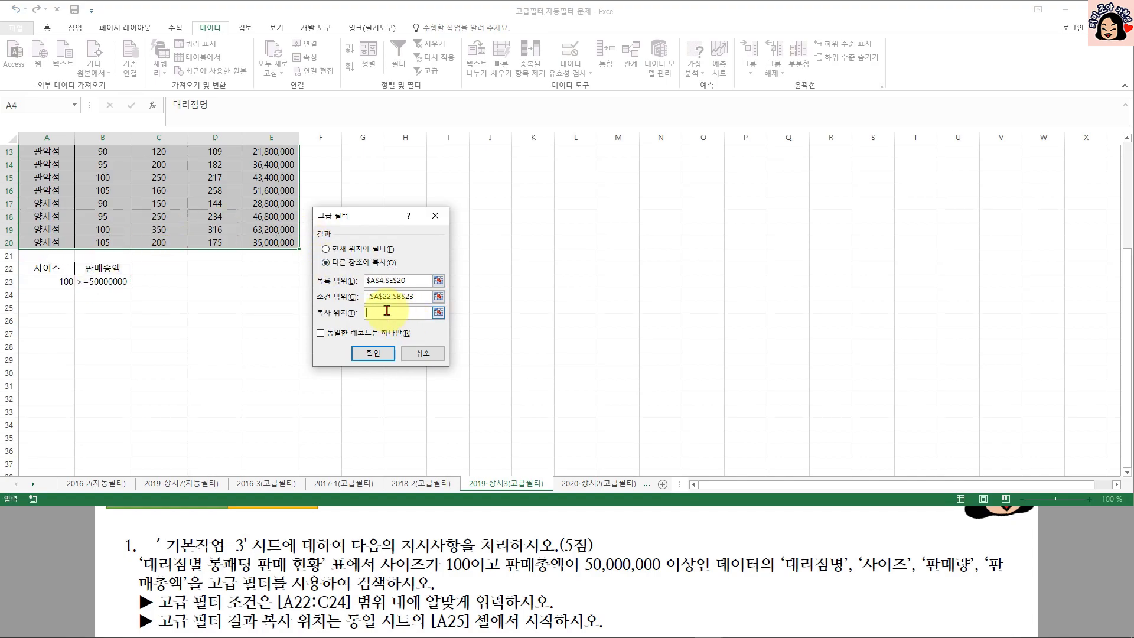
pyautogui.click(50, 307)
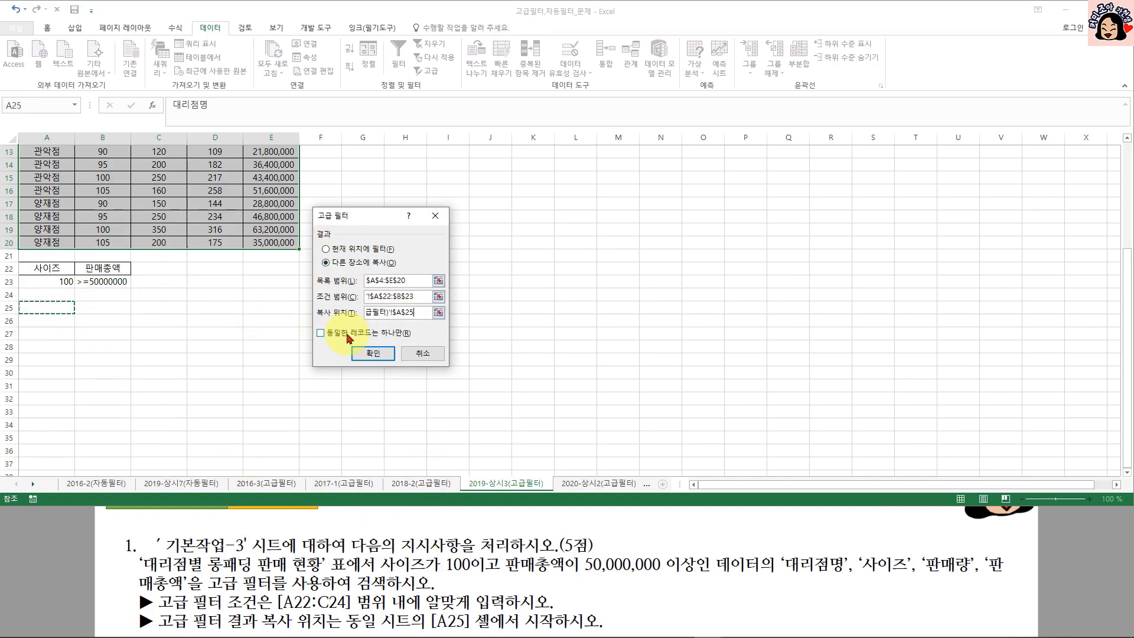
pyautogui.click(373, 353)
# Step: Compare the result headings in A25:E25 with the required fields 대리점명, 사이즈, 판매량 and 판매총액
pyautogui.scroll(-2, 354, 366)
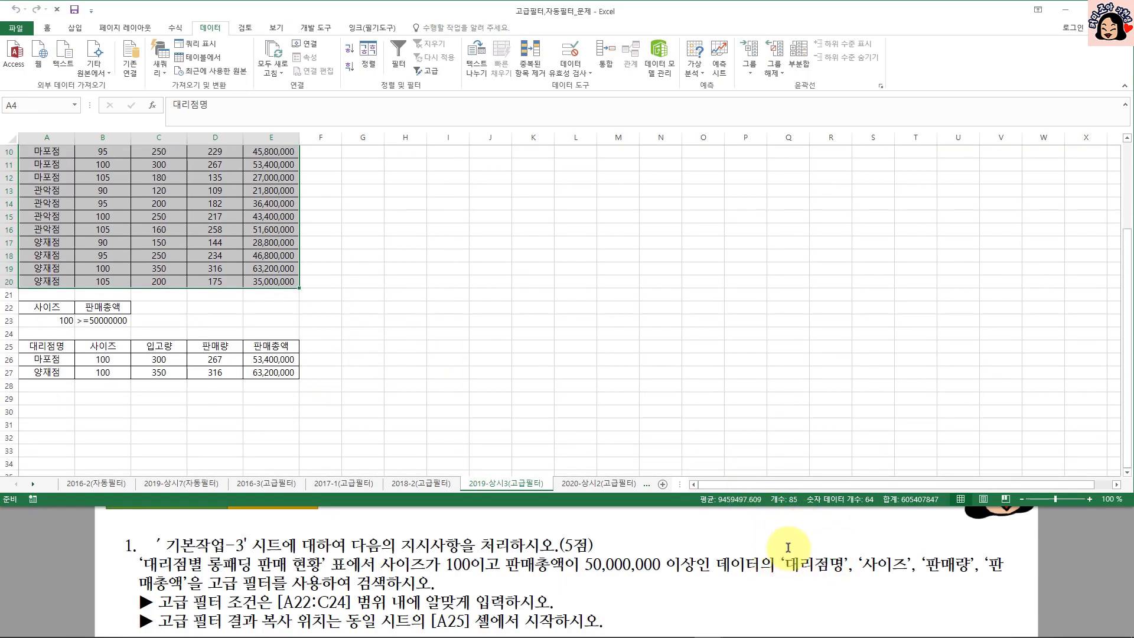
pyautogui.click(47, 346)
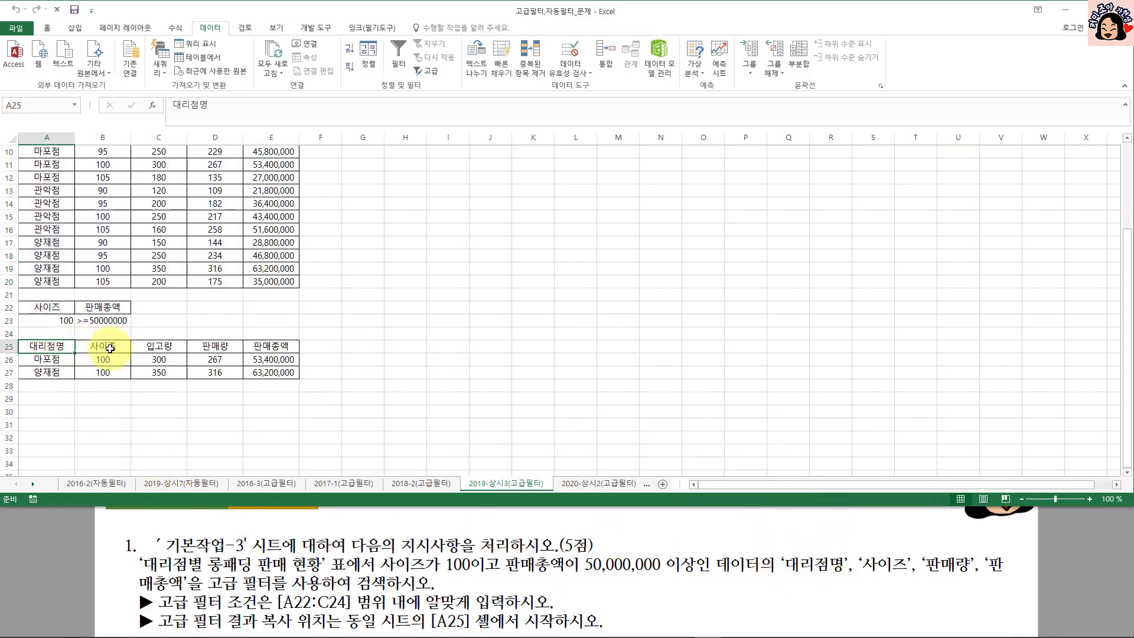
pyautogui.click(102, 346)
pyautogui.click(169, 346)
pyautogui.click(215, 346)
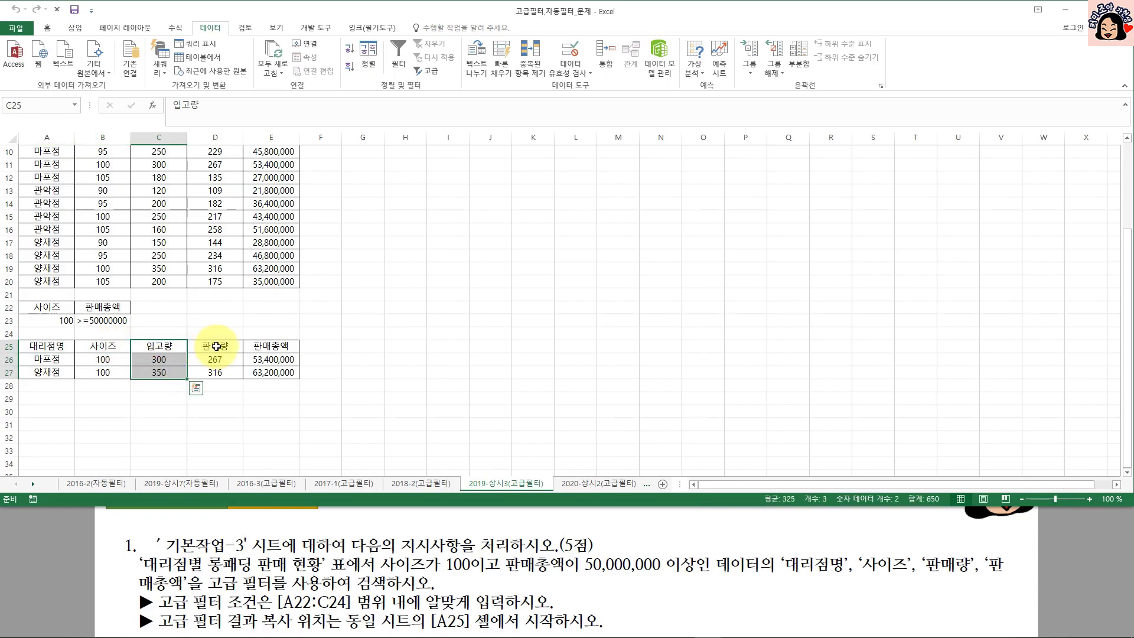
pyautogui.click(270, 345)
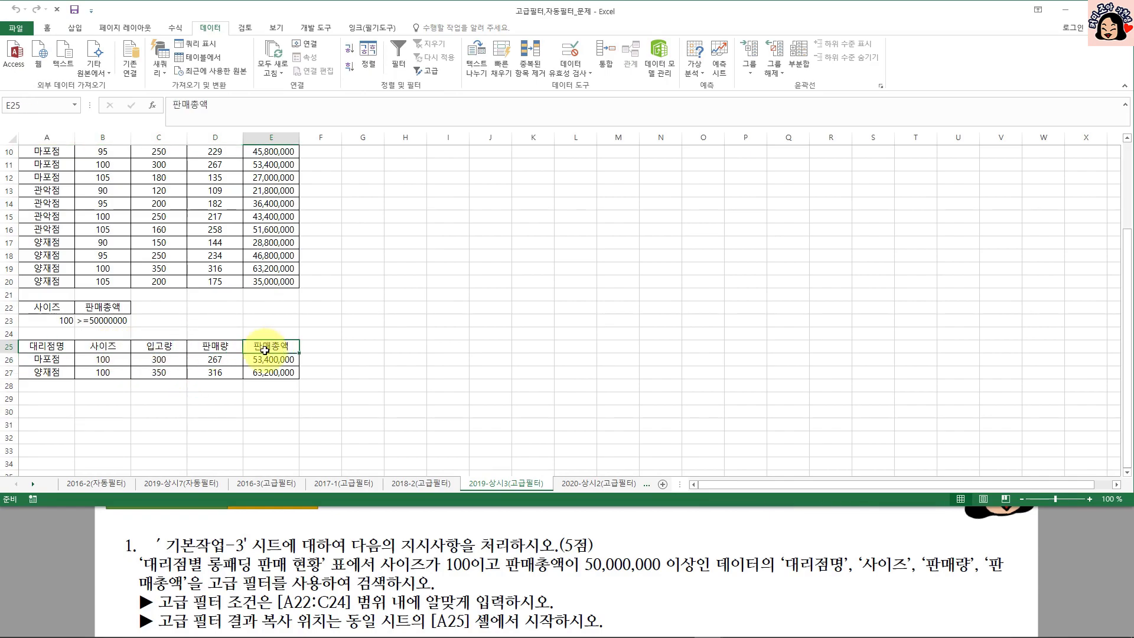
pyautogui.moveTo(155, 347); pyautogui.dragTo(166, 370)
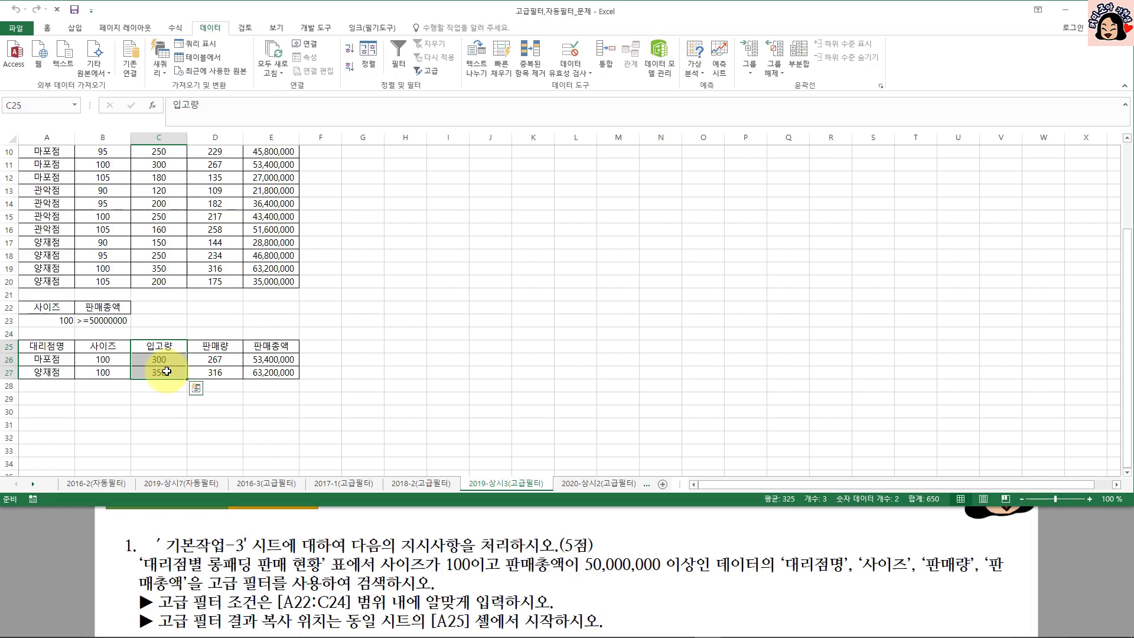
pyautogui.scroll(2, 166, 371)
pyautogui.scroll(-1, 211, 306)
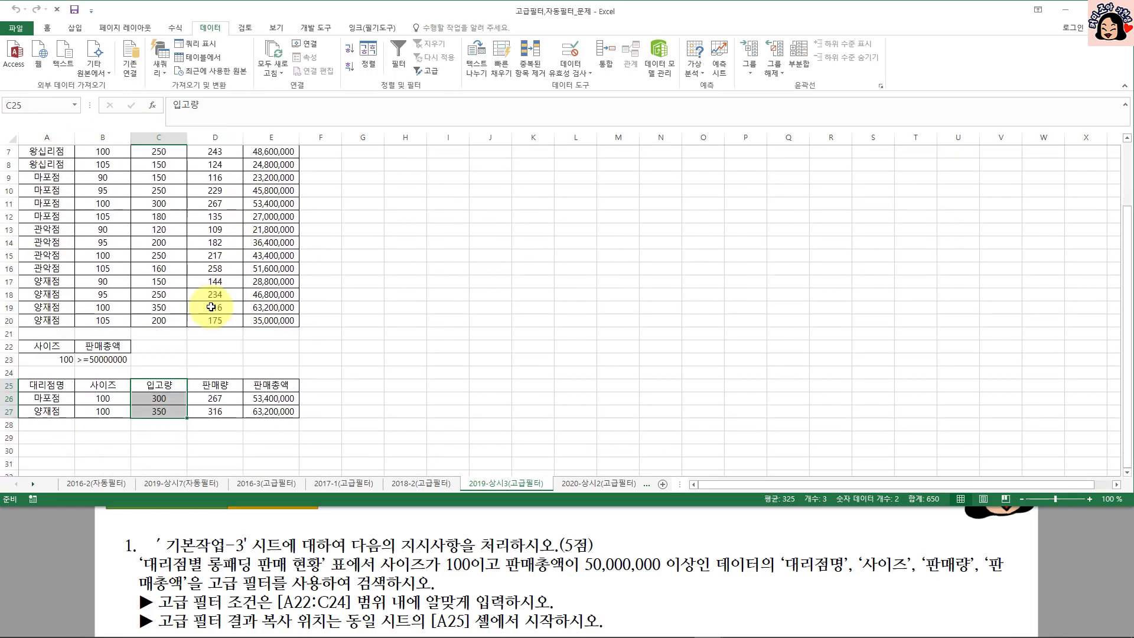
# Step: Delete the 입고량 result cells C25:C27, shifting the remaining cells left
pyautogui.moveTo(157, 387); pyautogui.dragTo(162, 411)
pyautogui.rightClick(169, 387)
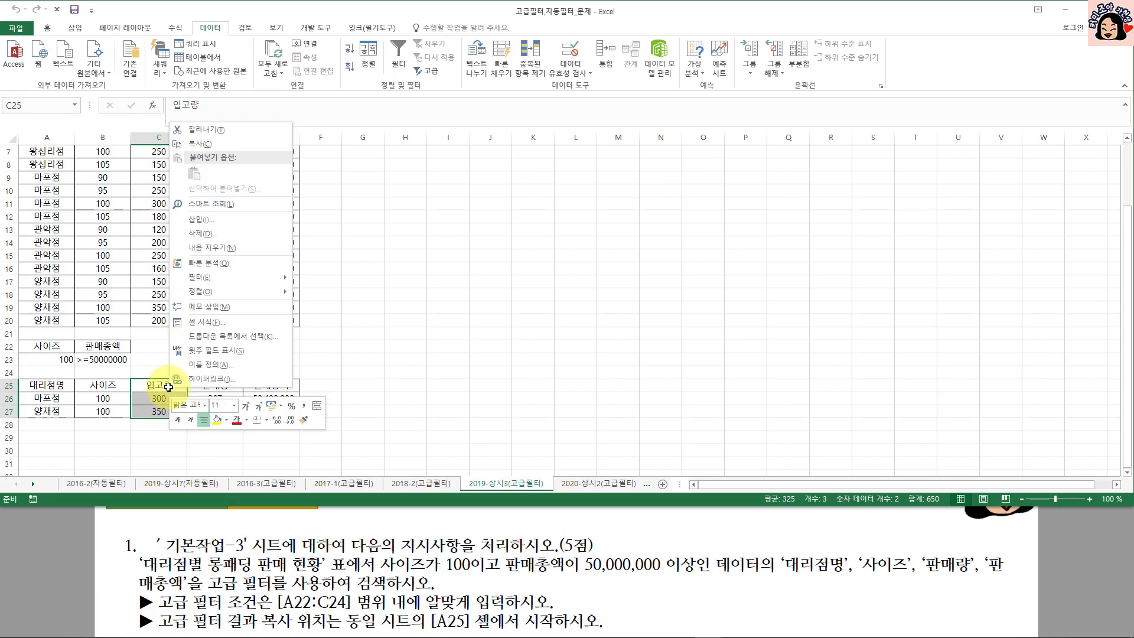
pyautogui.click(219, 235)
pyautogui.click(239, 269)
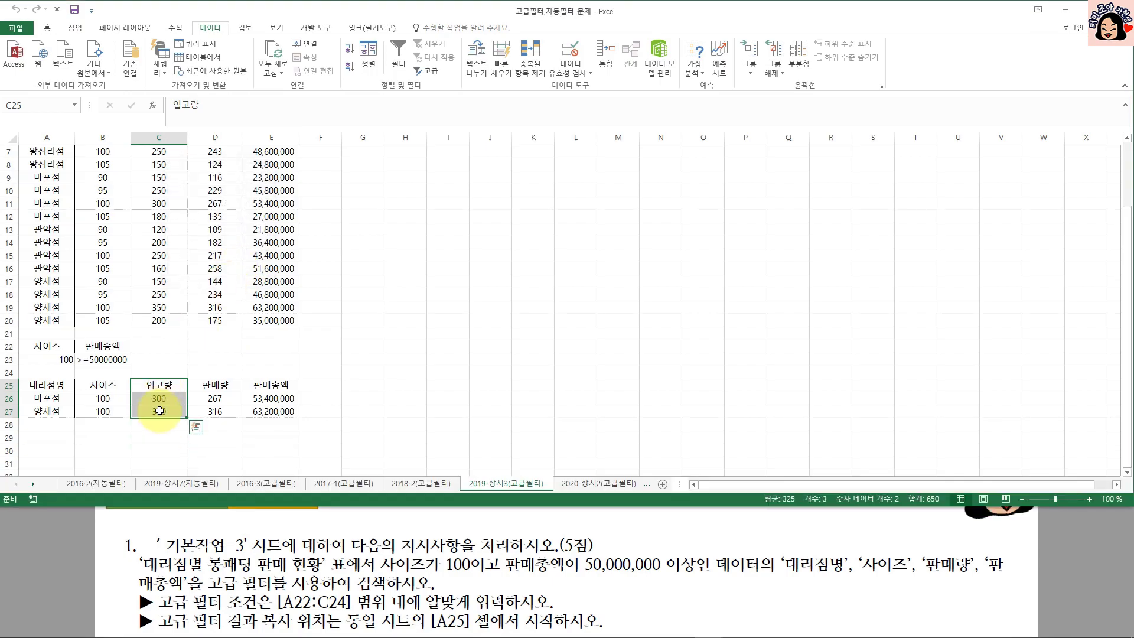
pyautogui.hotkey('ctrl', '-')
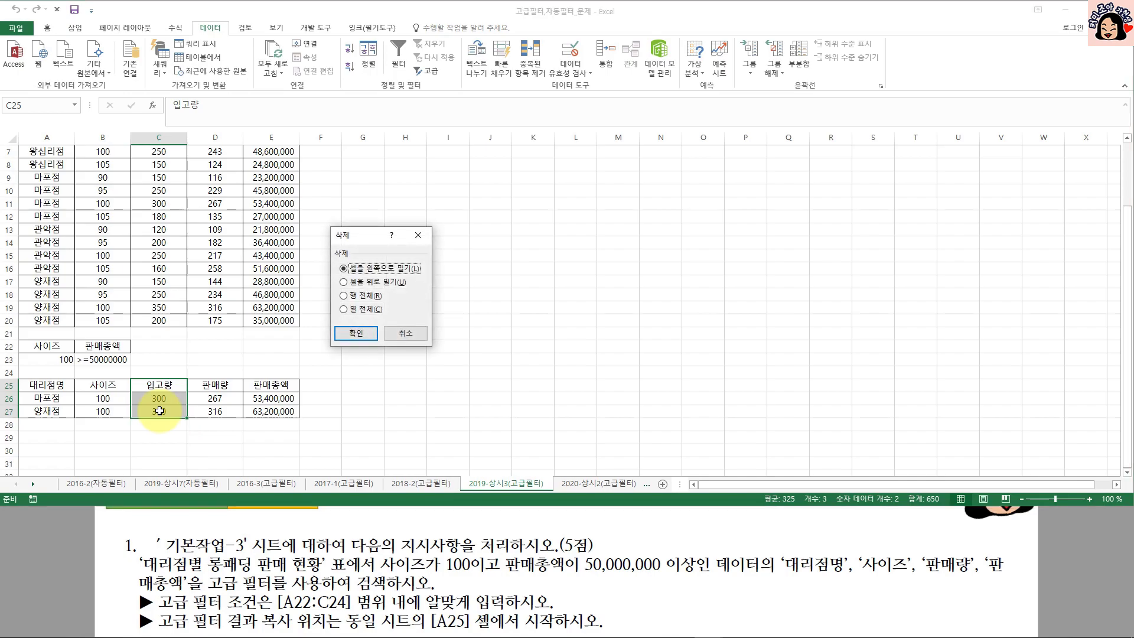
pyautogui.moveTo(354, 245); pyautogui.dragTo(160, 263)
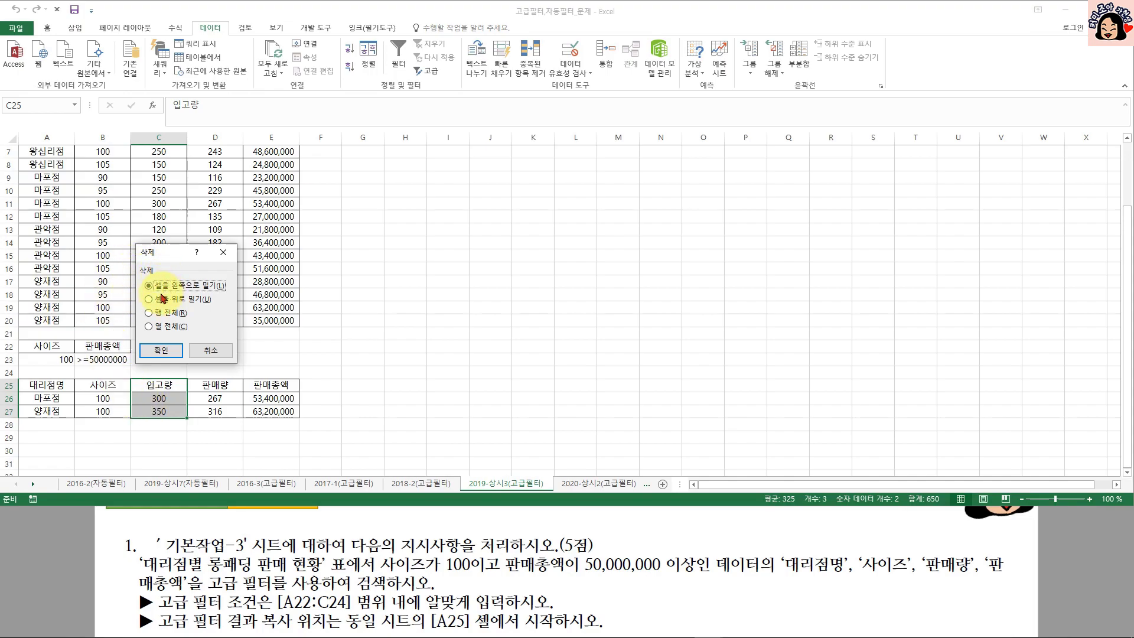
pyautogui.click(160, 350)
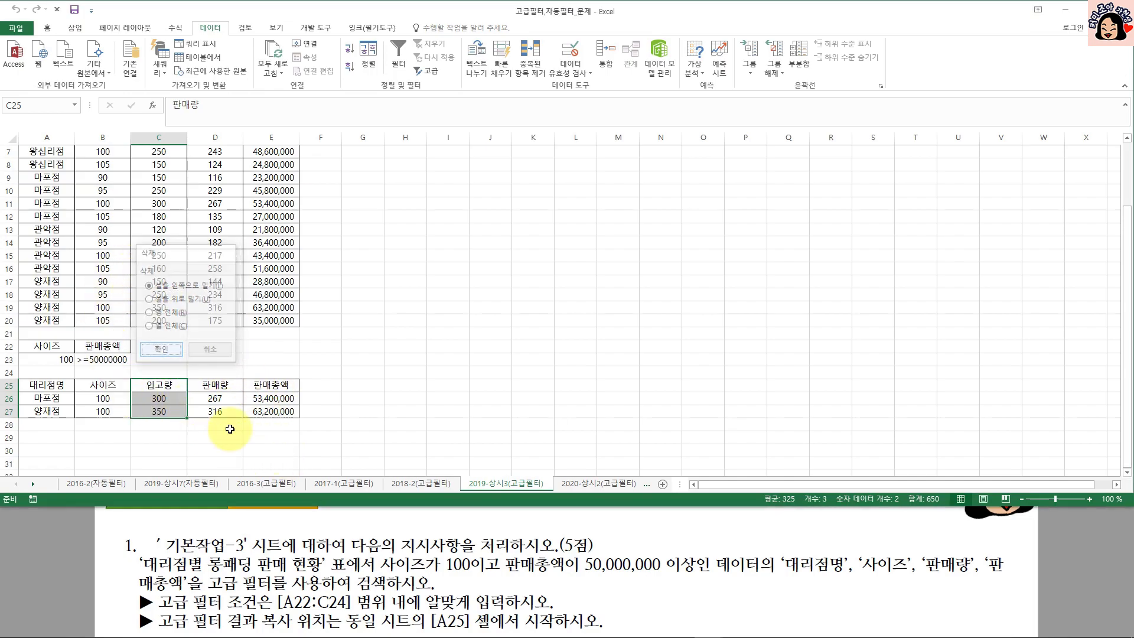
pyautogui.click(155, 385)
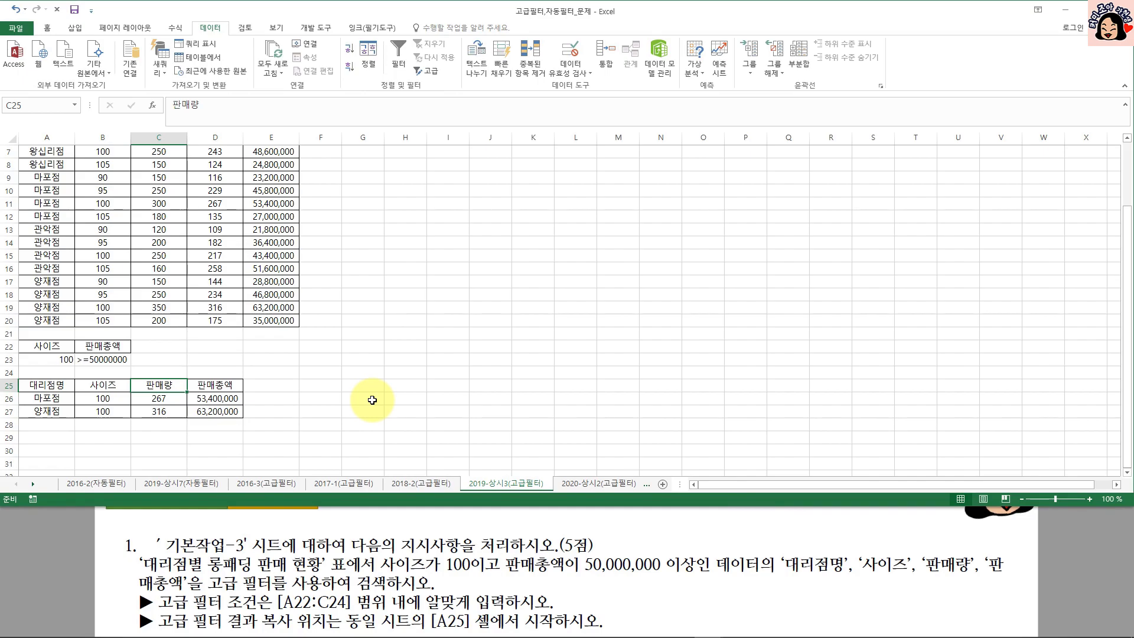
# Step: Clear the contents of rows 26 and 27, keeping only the field headings in A25:D25
pyautogui.moveTo(9, 398); pyautogui.dragTo(81, 410)
pyautogui.press('Delete')
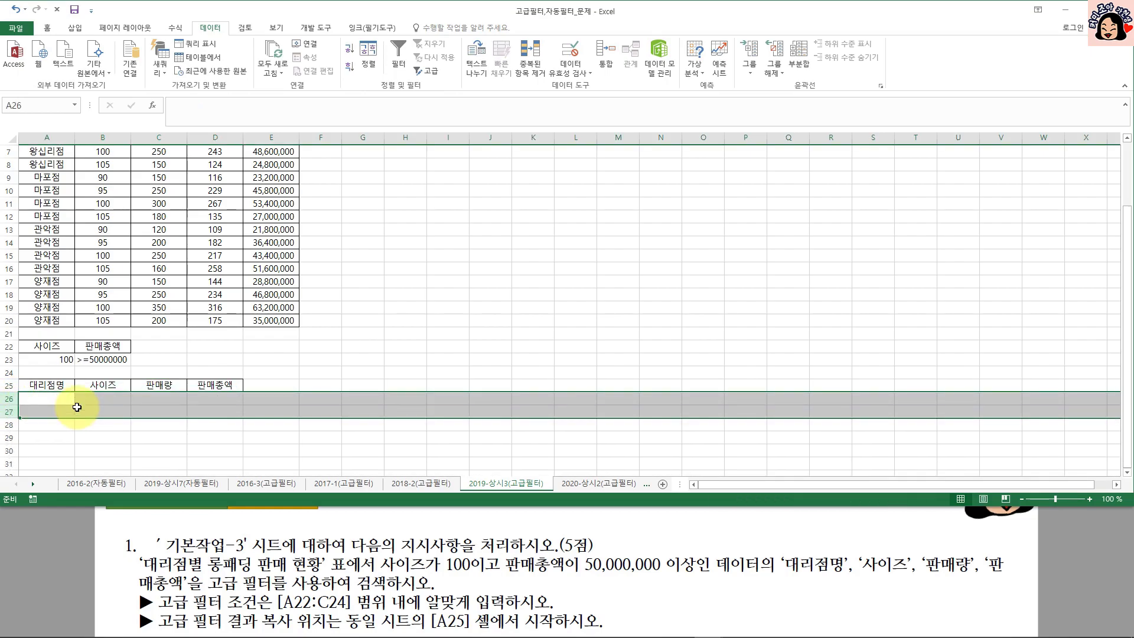
pyautogui.click(139, 397)
pyautogui.click(104, 387)
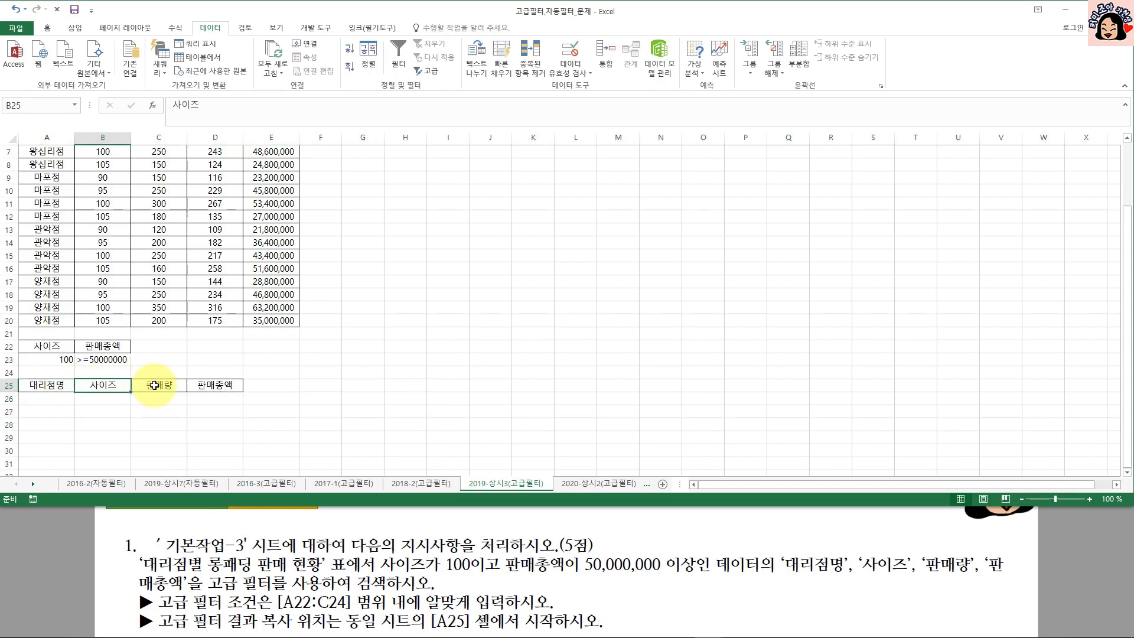
pyautogui.click(157, 385)
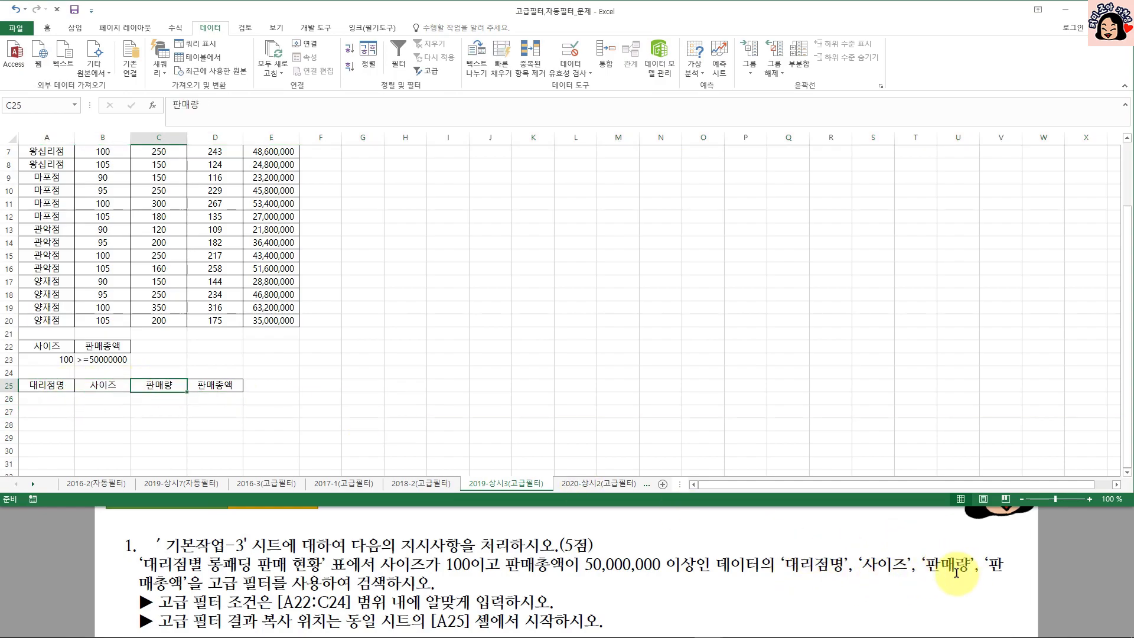
# Step: Start an advanced filter on the list A4:E20 with A22:B23 as the criteria range
pyautogui.click(199, 221)
pyautogui.scroll(2, 199, 220)
pyautogui.moveTo(34, 197); pyautogui.dragTo(285, 404)
pyautogui.click(436, 73)
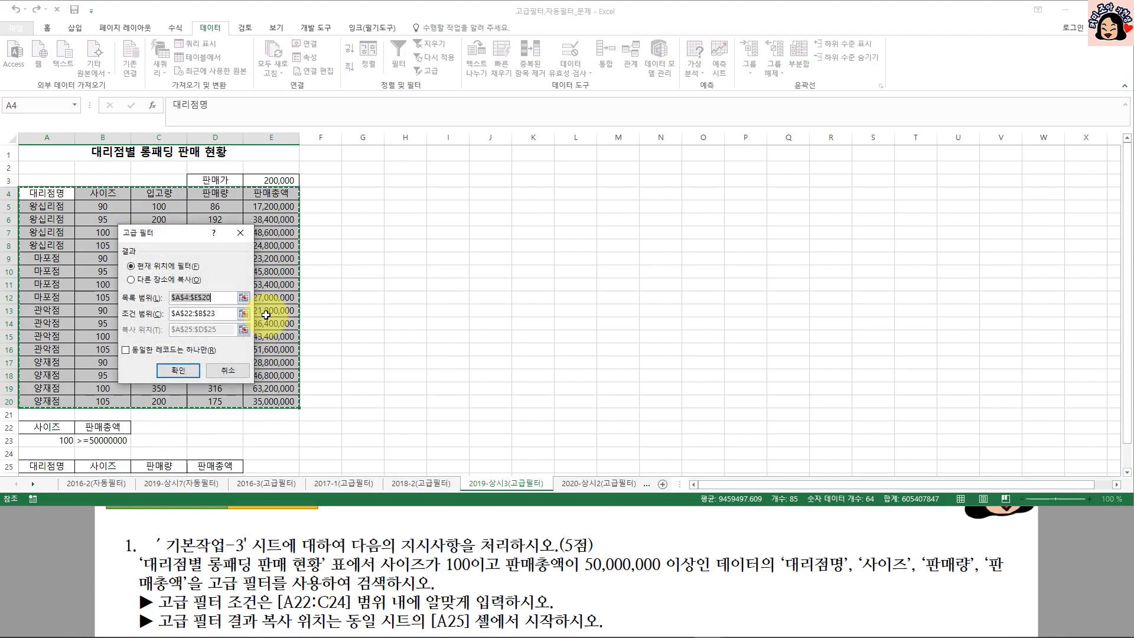
pyautogui.scroll(-2, 266, 316)
pyautogui.click(225, 313)
pyautogui.moveTo(176, 238); pyautogui.dragTo(409, 226)
pyautogui.moveTo(466, 302); pyautogui.dragTo(390, 301)
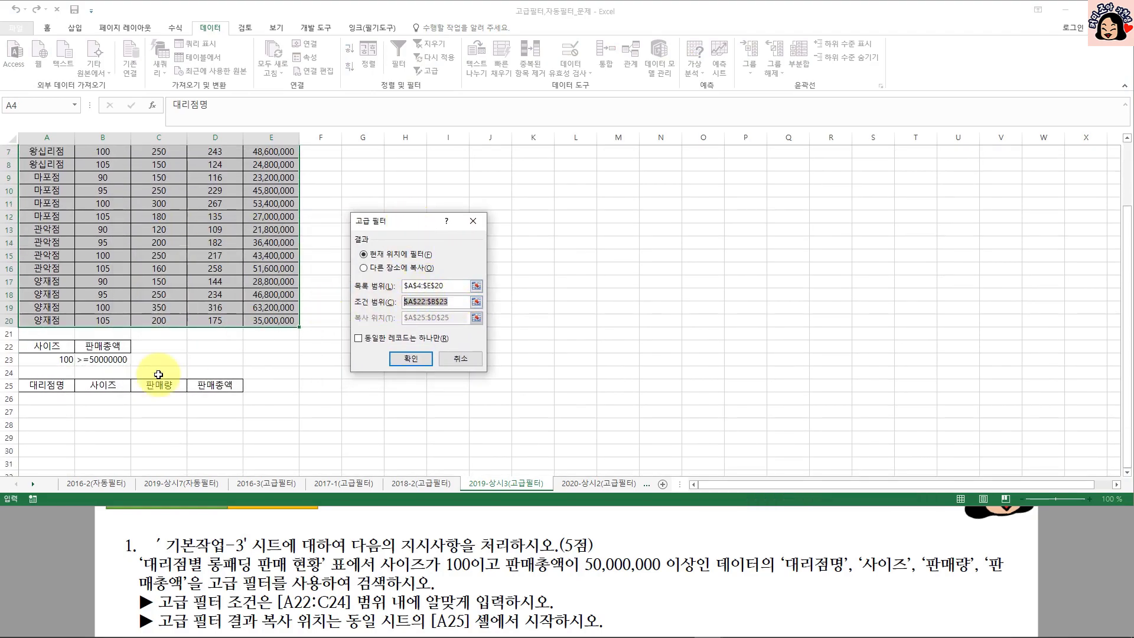
pyautogui.moveTo(44, 345); pyautogui.dragTo(96, 361)
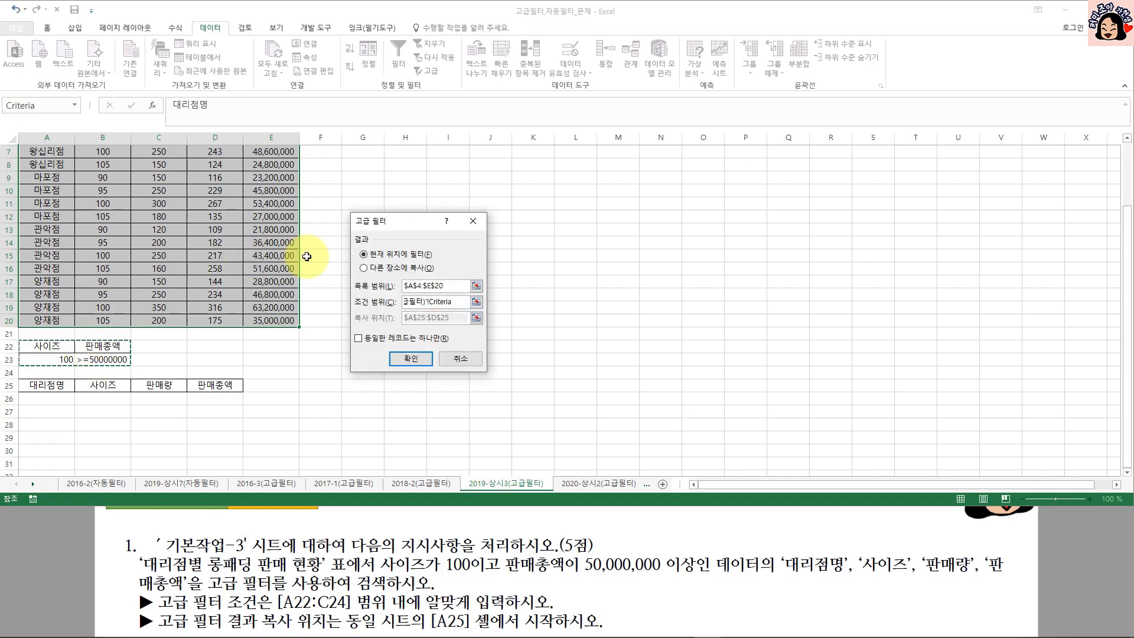
# Step: Have the advanced filter copy its results to the headings A25:D25 and run it
pyautogui.click(378, 267)
pyautogui.moveTo(450, 317); pyautogui.dragTo(368, 319)
pyautogui.press('BackSpace')
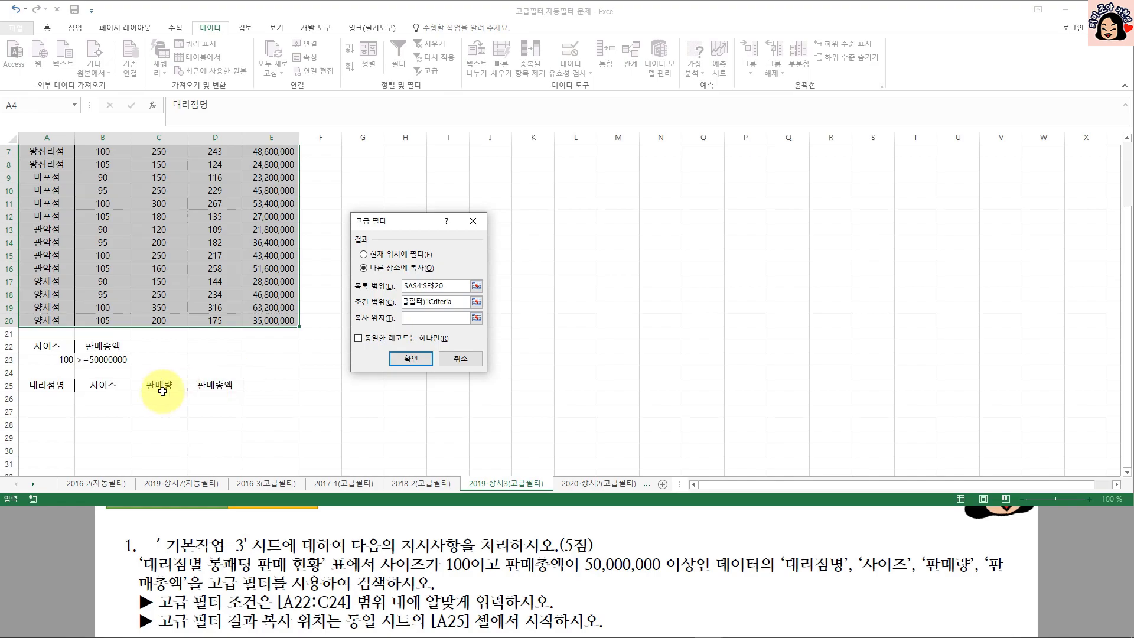
pyautogui.moveTo(38, 385); pyautogui.dragTo(209, 385)
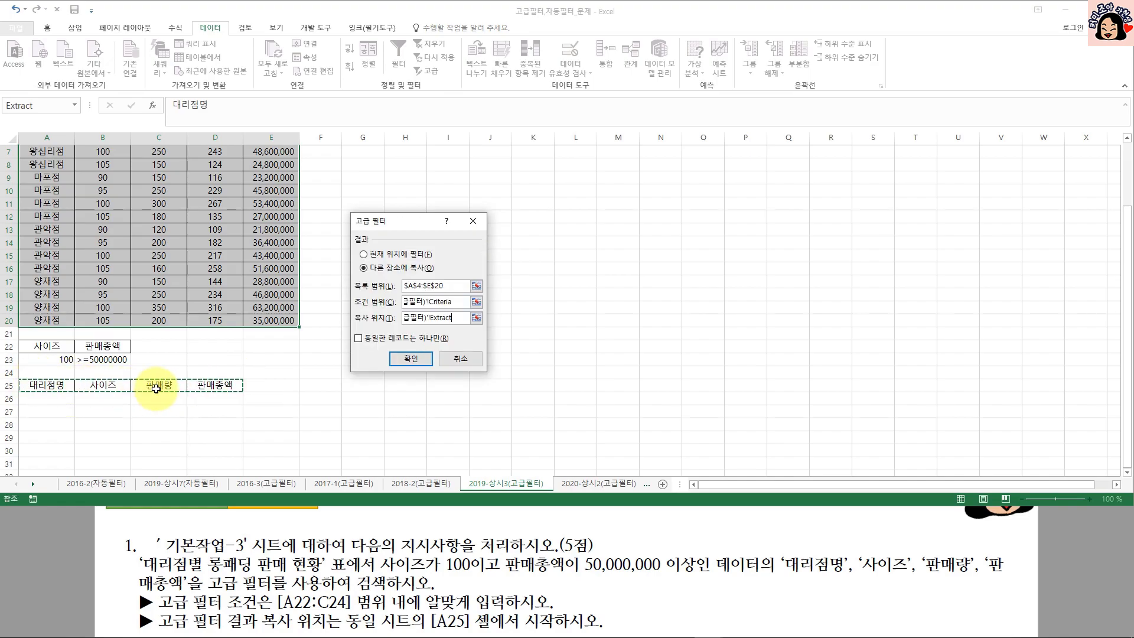
pyautogui.click(403, 359)
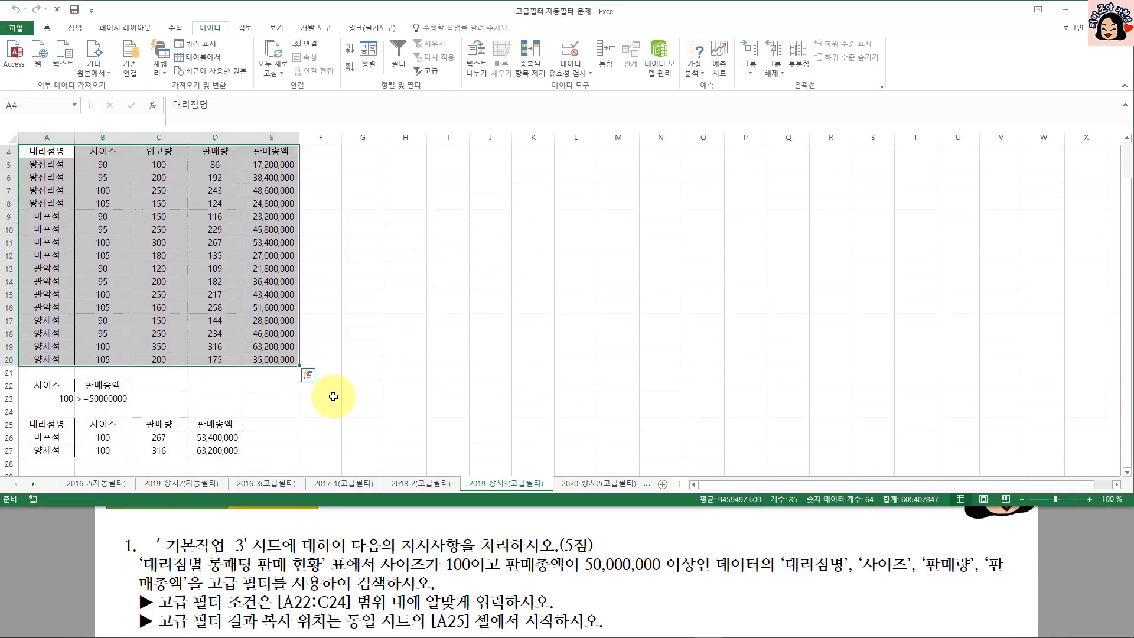
# Step: Check the 사이즈 and 판매총액 values of the extracted rows and the headings in A25:D25
pyautogui.click(107, 441)
pyautogui.click(107, 451)
pyautogui.click(225, 436)
pyautogui.click(225, 449)
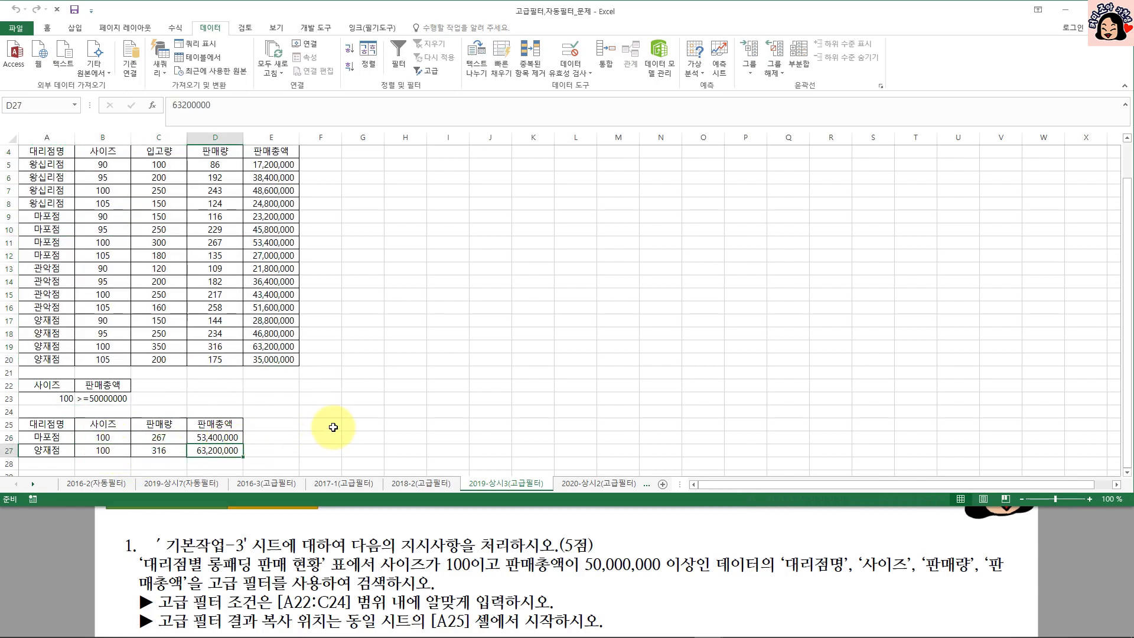
pyautogui.moveTo(34, 425); pyautogui.dragTo(219, 424)
pyautogui.click(265, 405)
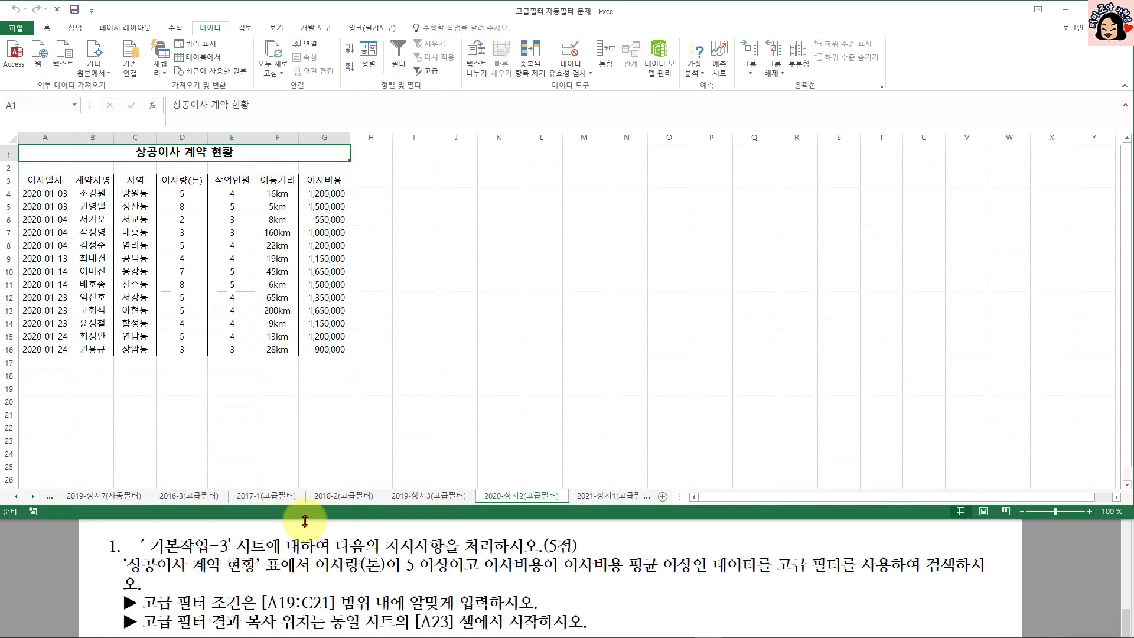
# Step: On the 2020-상시2(고급필터) sheet, copy the field names 이사량(톤) and 이사비용 from row 3 into A19:B19 as criteria headings
pyautogui.scroll(1, 281, 417)
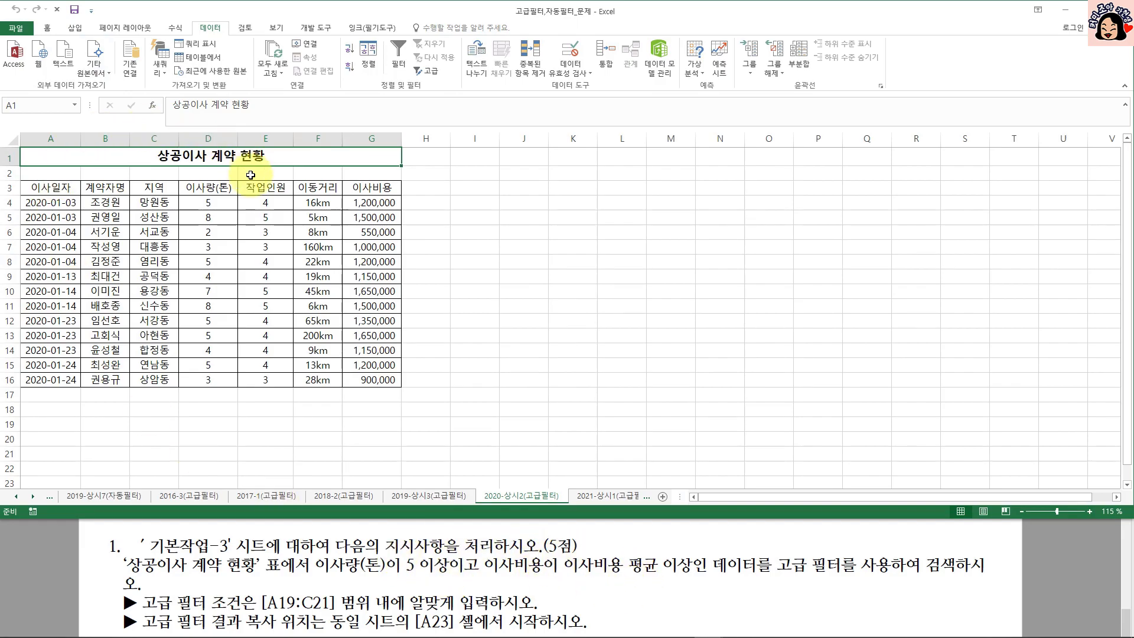
pyautogui.click(211, 186)
pyautogui.keyDown('ctrl'); pyautogui.click(385, 187); pyautogui.keyUp('ctrl')
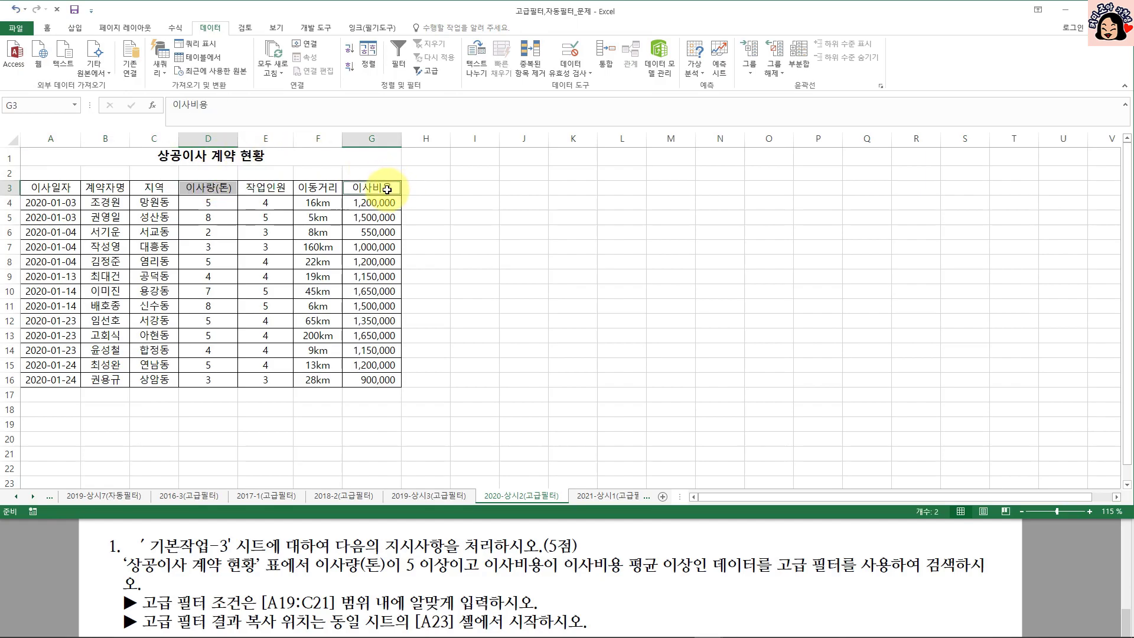
pyautogui.hotkey('ctrl', 'c')
pyautogui.click(60, 429)
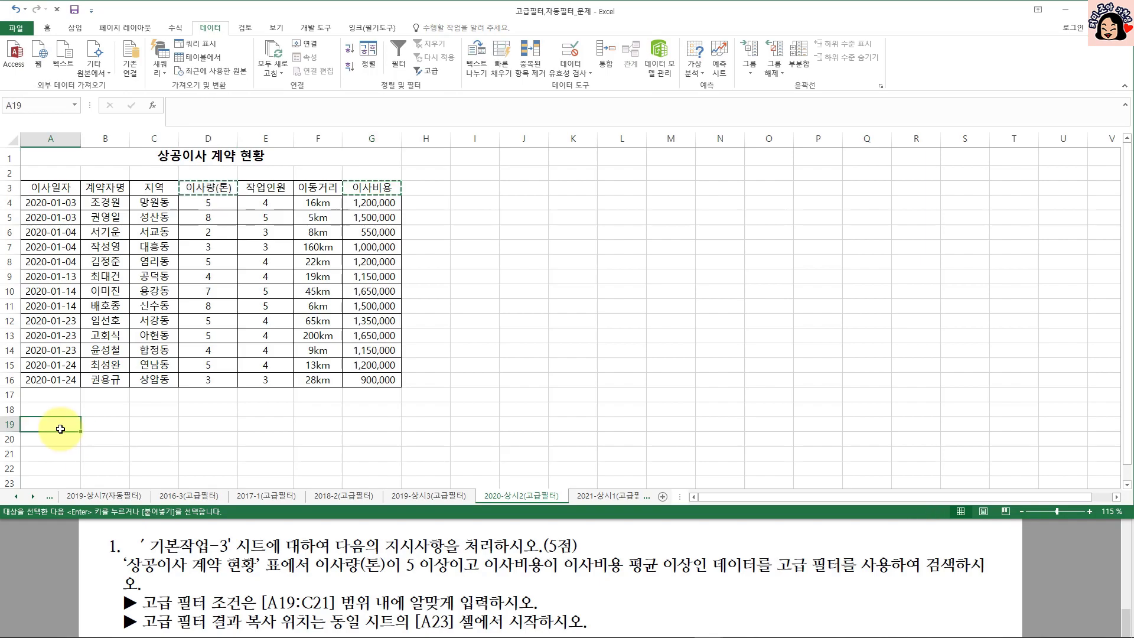
pyautogui.hotkey('ctrl', 'v')
pyautogui.scroll(-2, 202, 395)
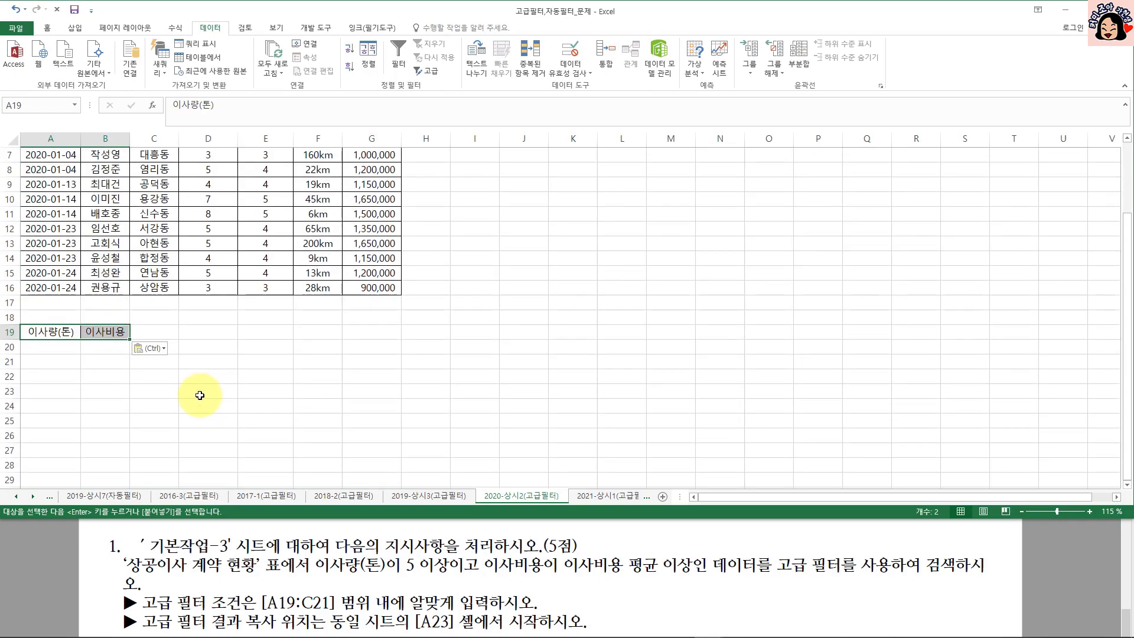
# Step: Enter the condition >=5 under 이사량(톤) in A20
pyautogui.click(51, 347)
pyautogui.write('>')
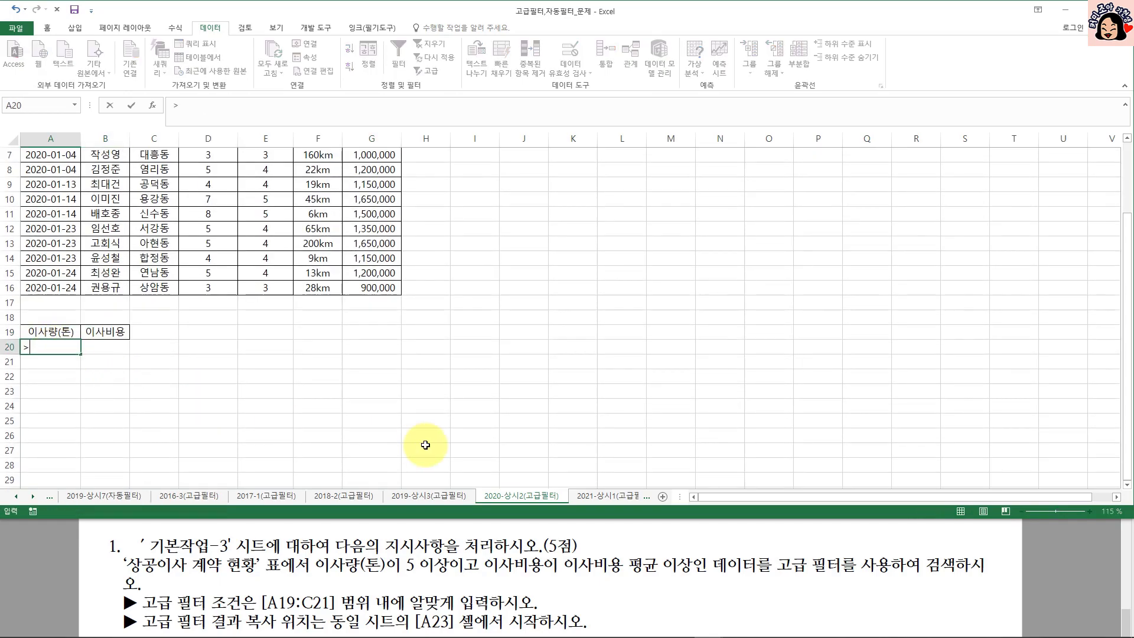
pyautogui.write('=5')
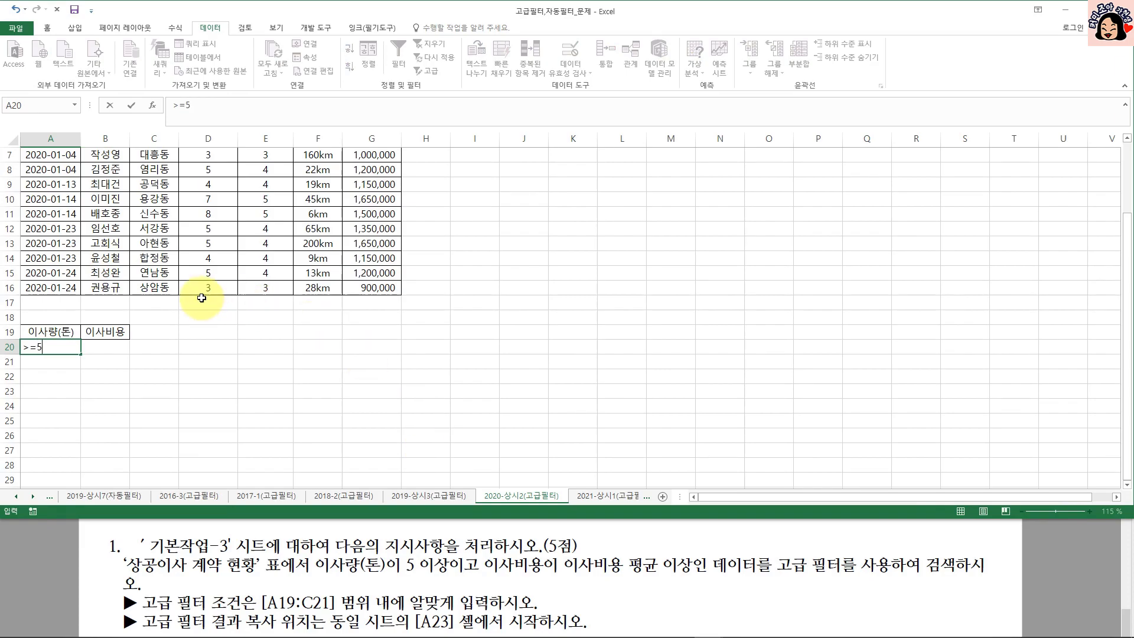
pyautogui.click(115, 347)
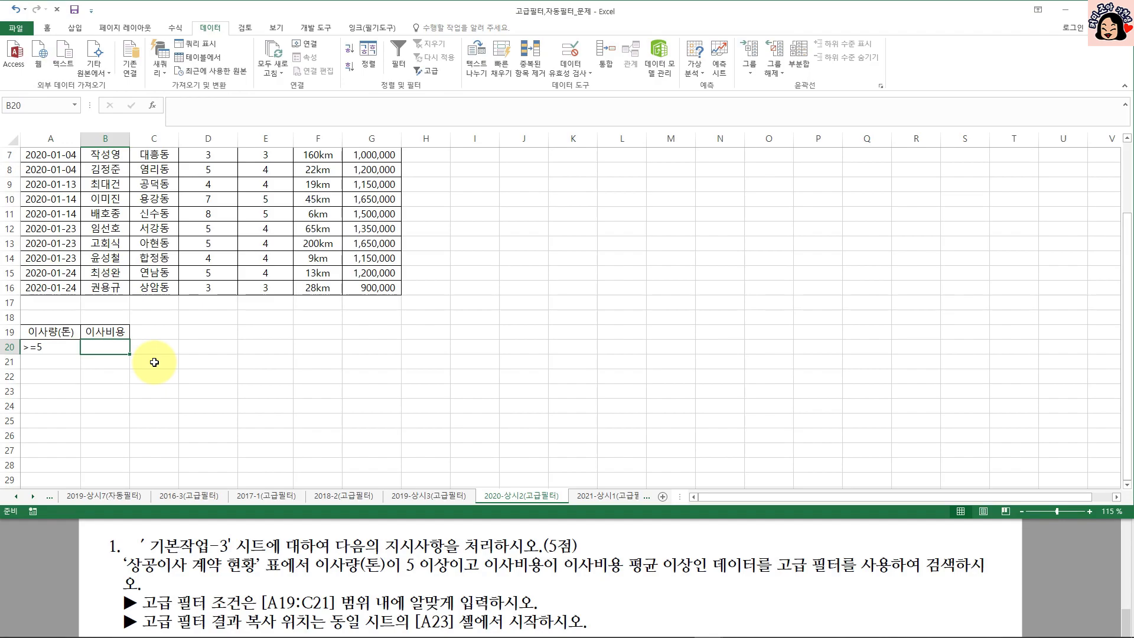
# Step: Write the formula =G4>=AVERAGE(G4:G16) under 이사비용 in B20 to compare each cost with the average
pyautogui.scroll(2, 154, 362)
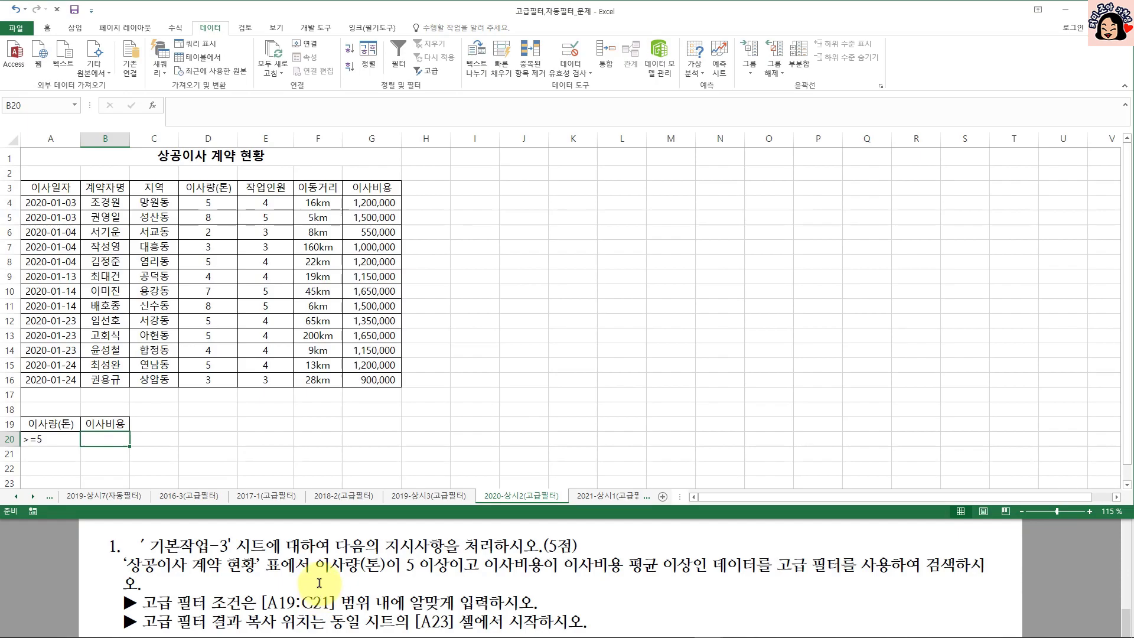
pyautogui.click(371, 202)
pyautogui.click(380, 218)
pyautogui.click(389, 302)
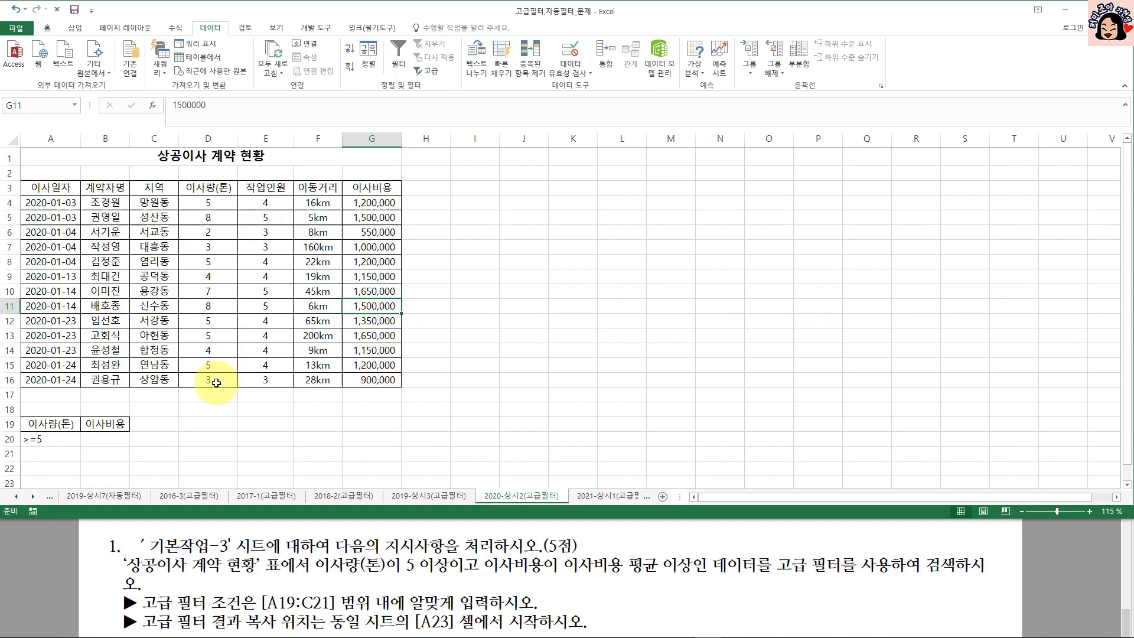
pyautogui.click(104, 440)
pyautogui.write('=')
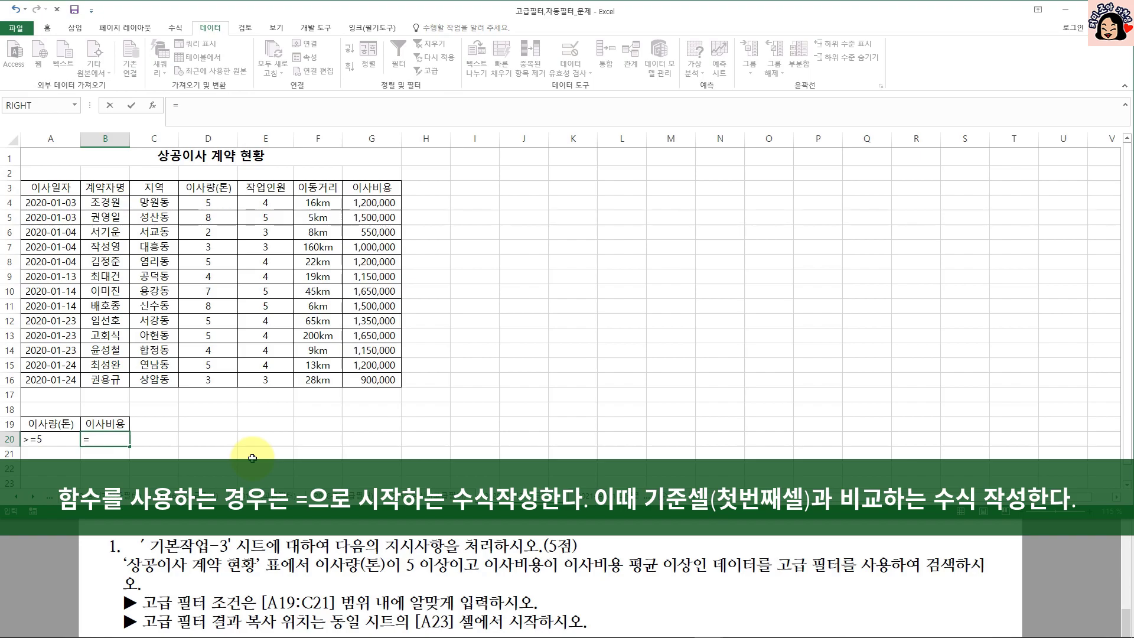
pyautogui.click(367, 202)
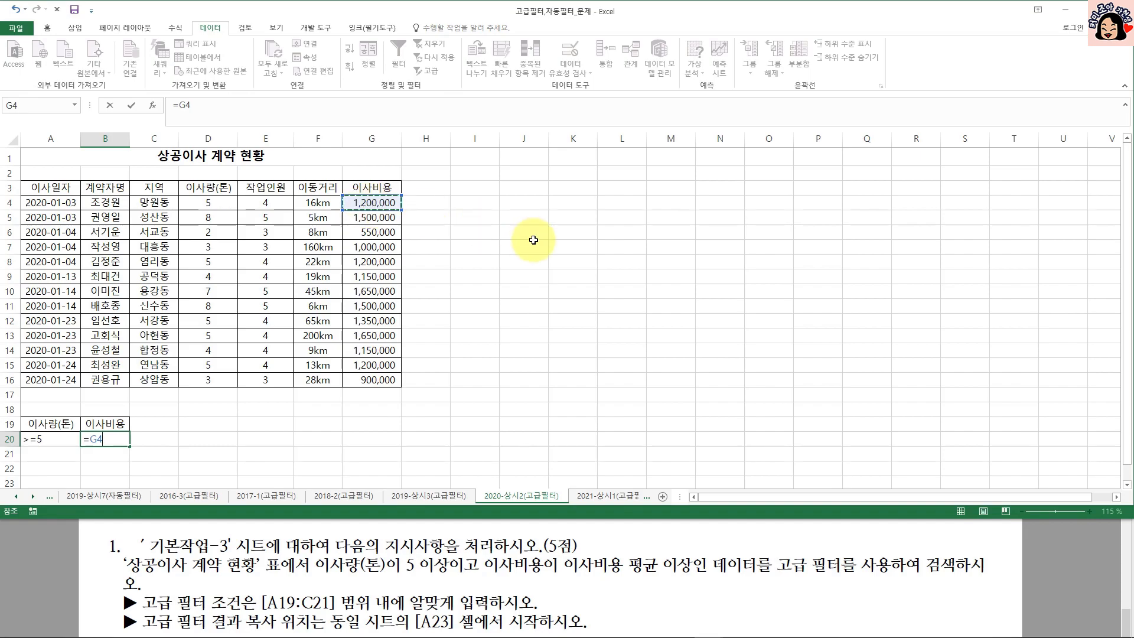
pyautogui.write('>=av')
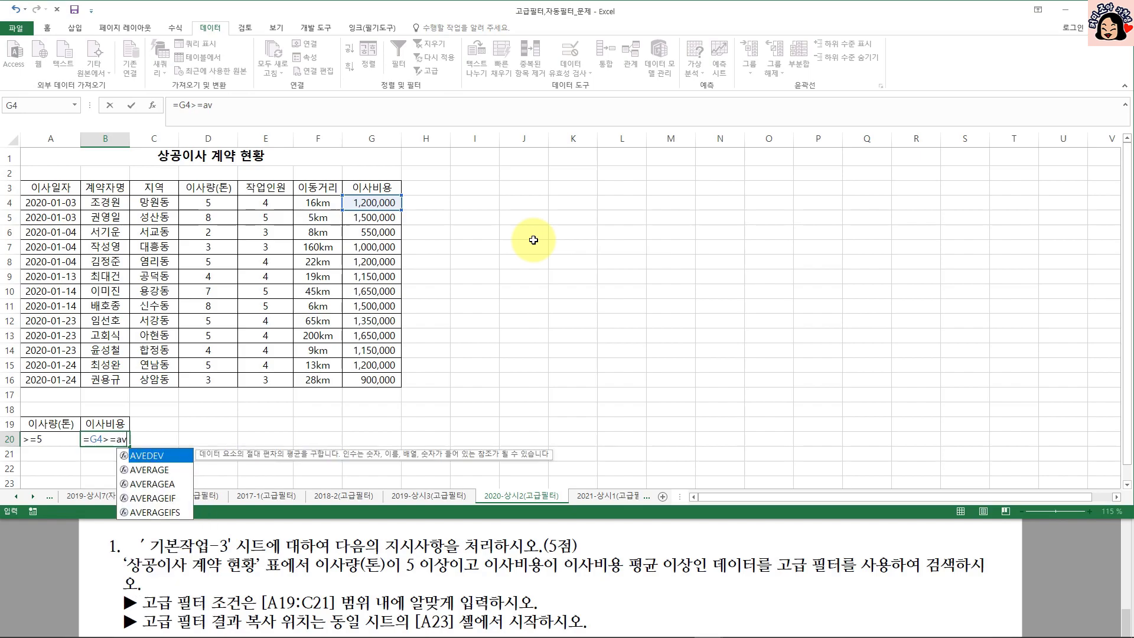
pyautogui.press('Down')
pyautogui.press('Tab')
pyautogui.moveTo(372, 202); pyautogui.dragTo(376, 380)
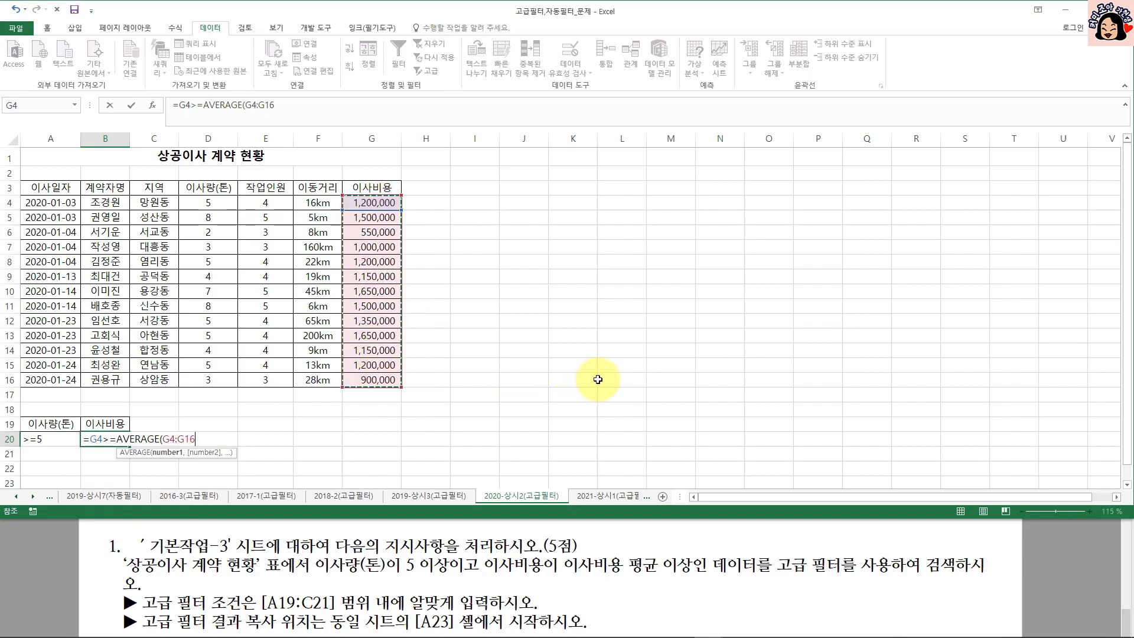
pyautogui.write(')')
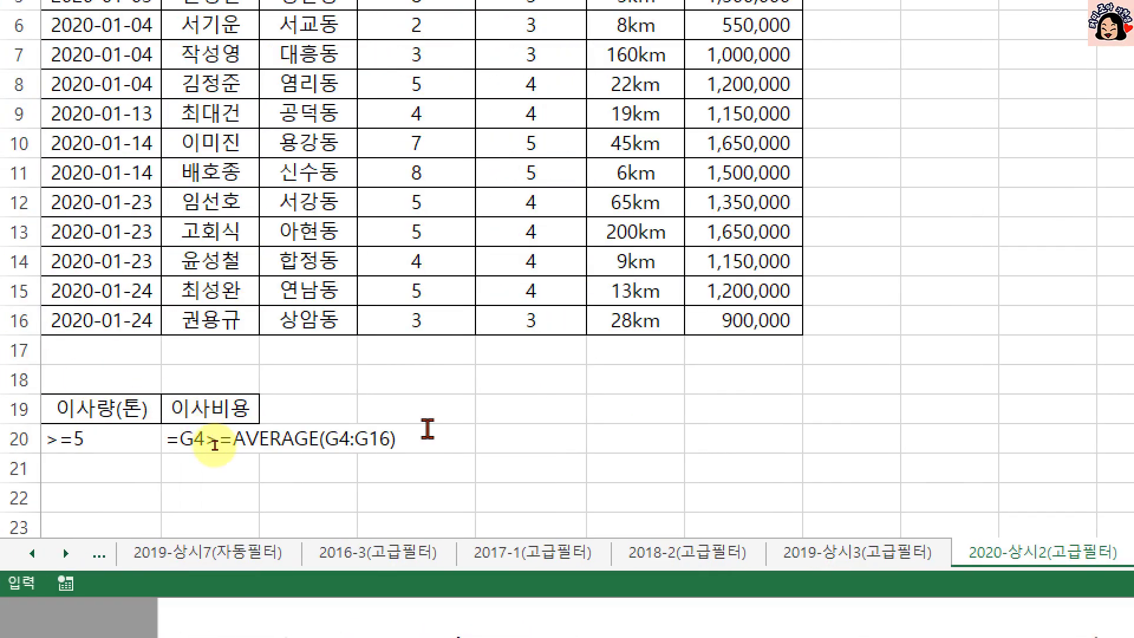
# Step: Make the averaged range in the B20 formula absolute, as AVERAGE($G$4:$G$16)
pyautogui.press('F2')
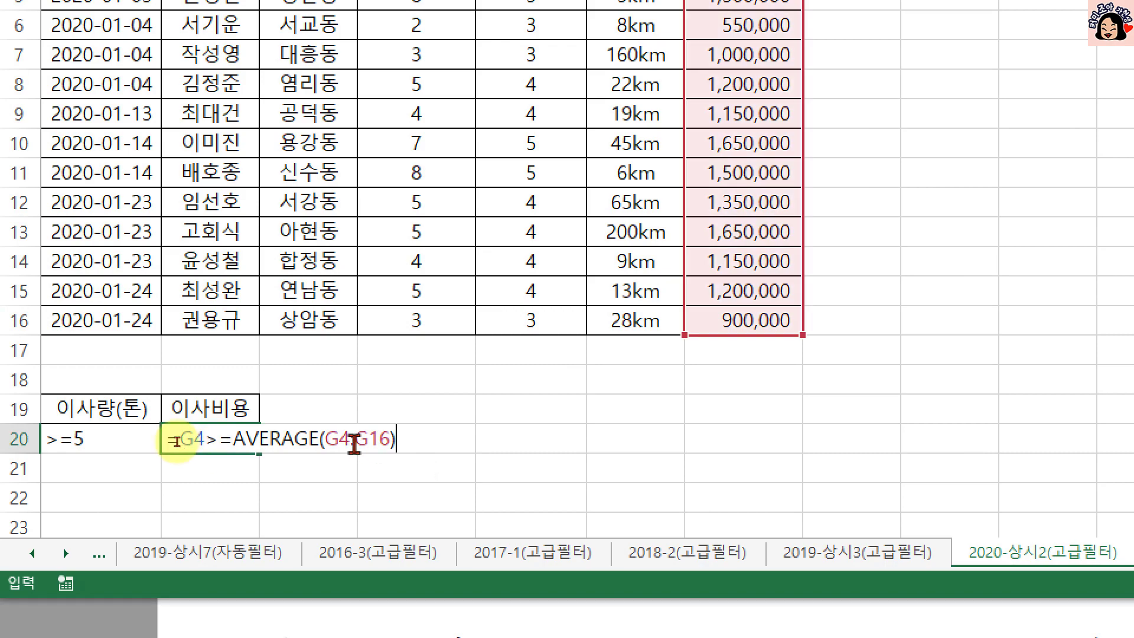
pyautogui.moveTo(326, 440); pyautogui.dragTo(379, 440)
pyautogui.click(379, 440)
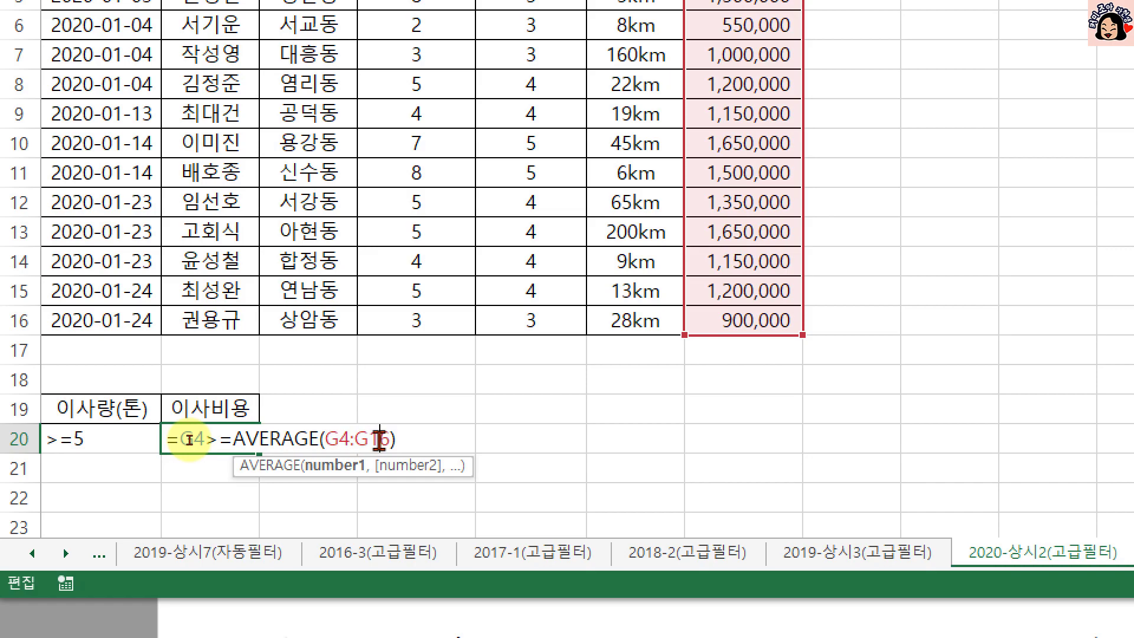
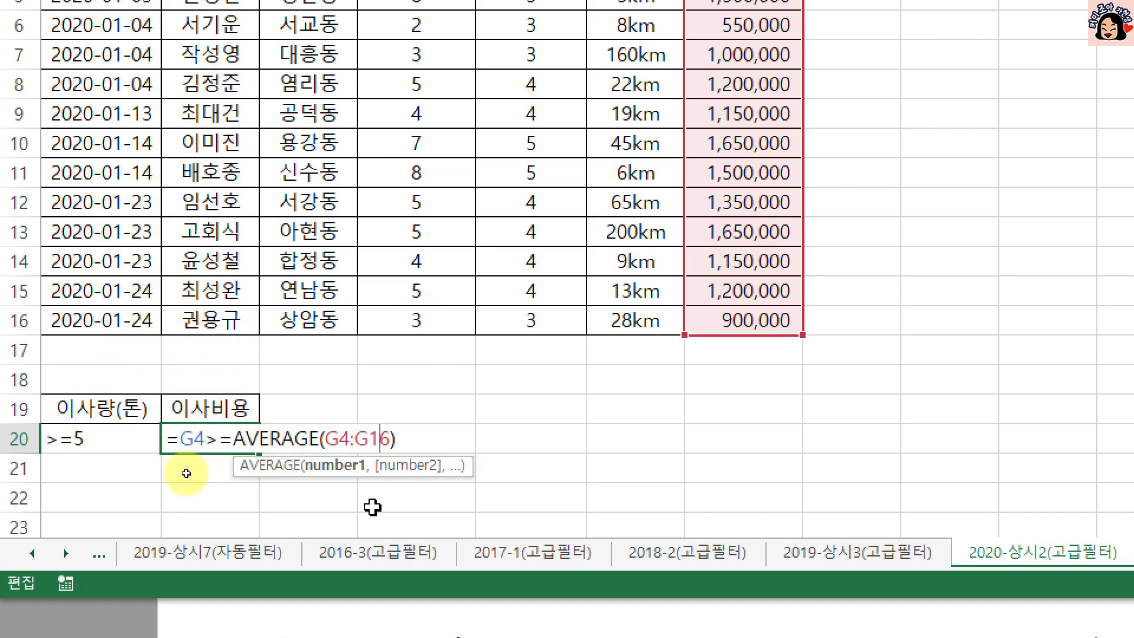
pyautogui.moveTo(325, 439); pyautogui.dragTo(391, 440)
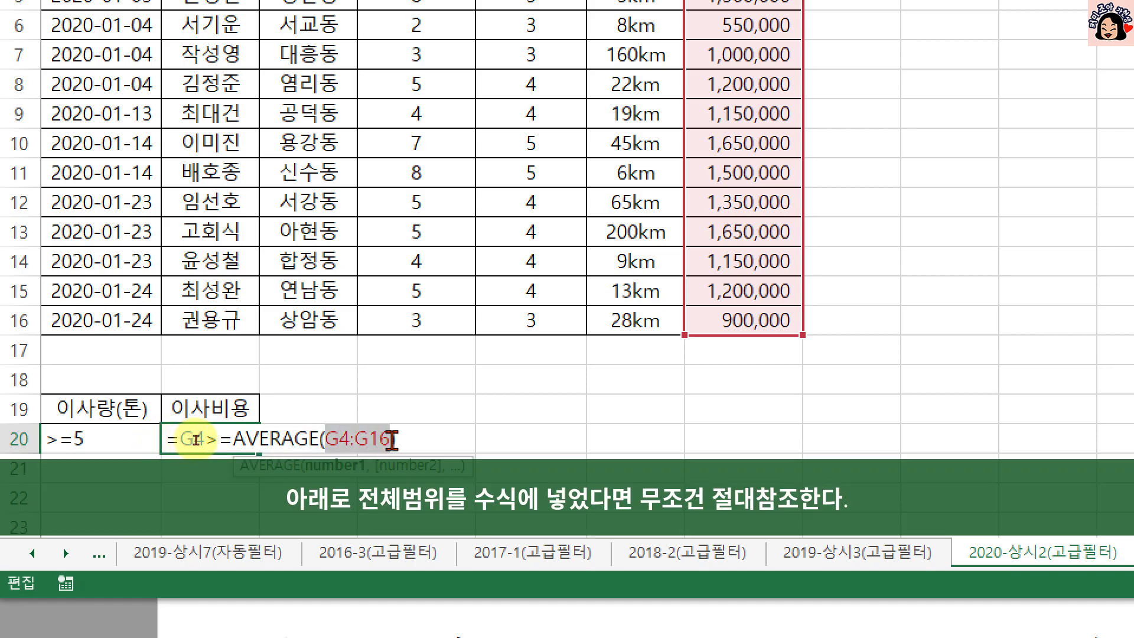
pyautogui.press('F4')
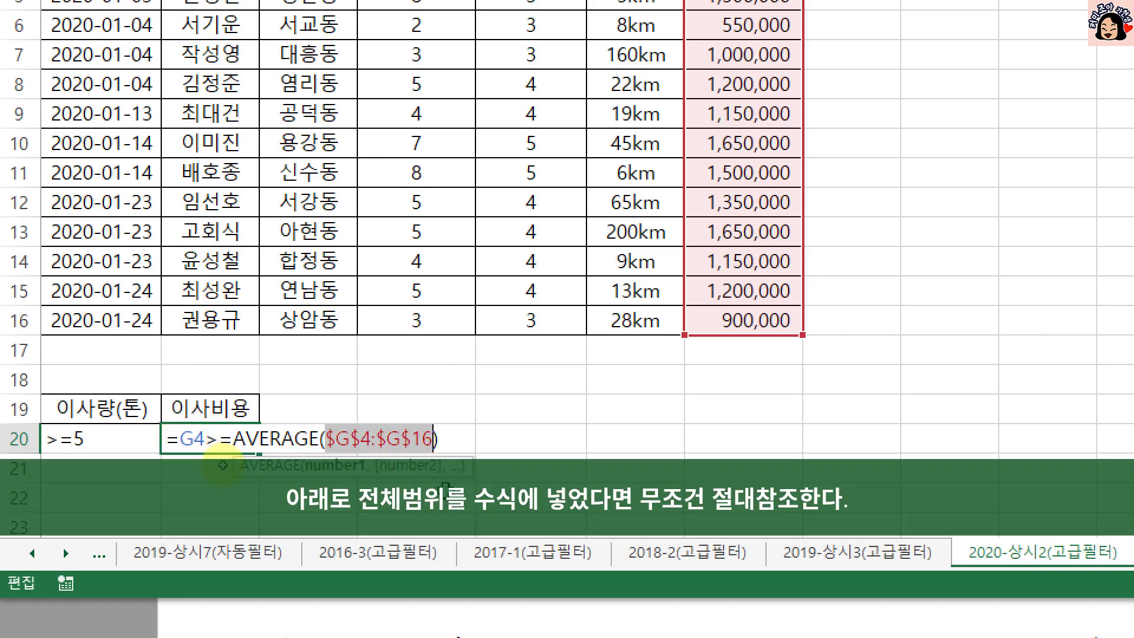
pyautogui.click(411, 440)
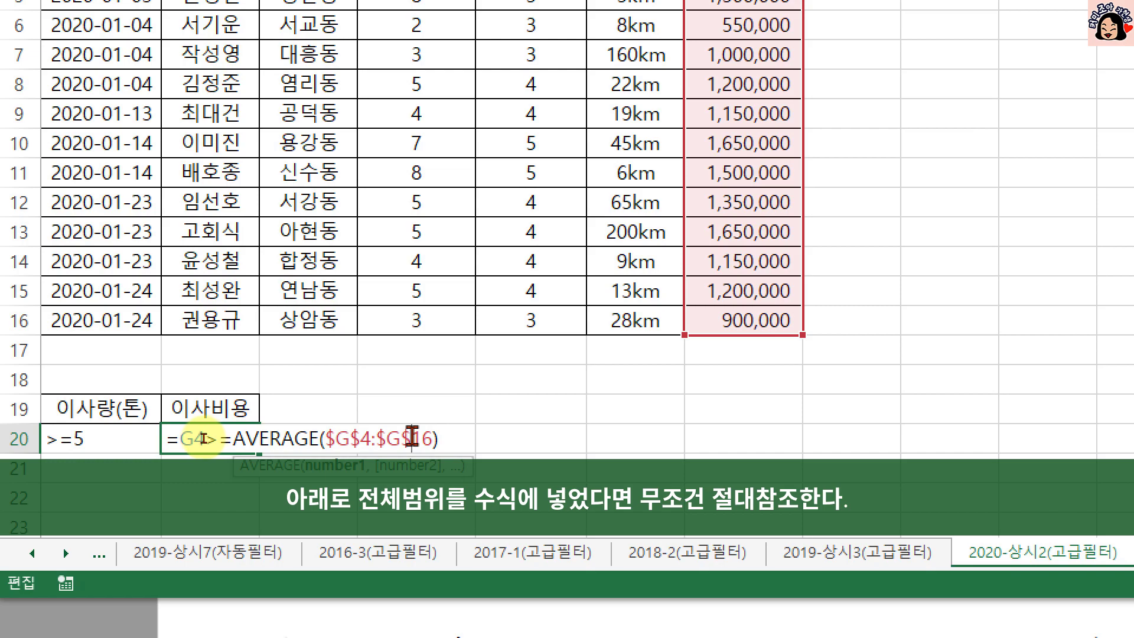
# Step: Change the G4 reference to the mixed reference $G4 and enter =$G4>=AVERAGE($G$4:$G$16) in B20
pyautogui.click(193, 438)
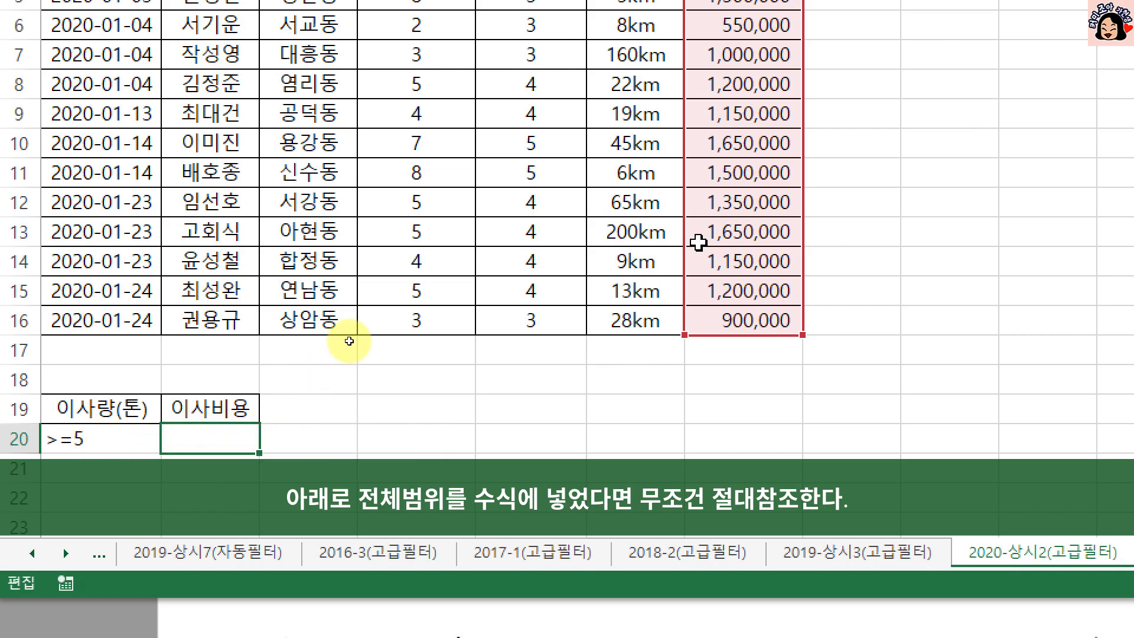
pyautogui.scroll(-3, 688, 177)
pyautogui.scroll(3, 679, 121)
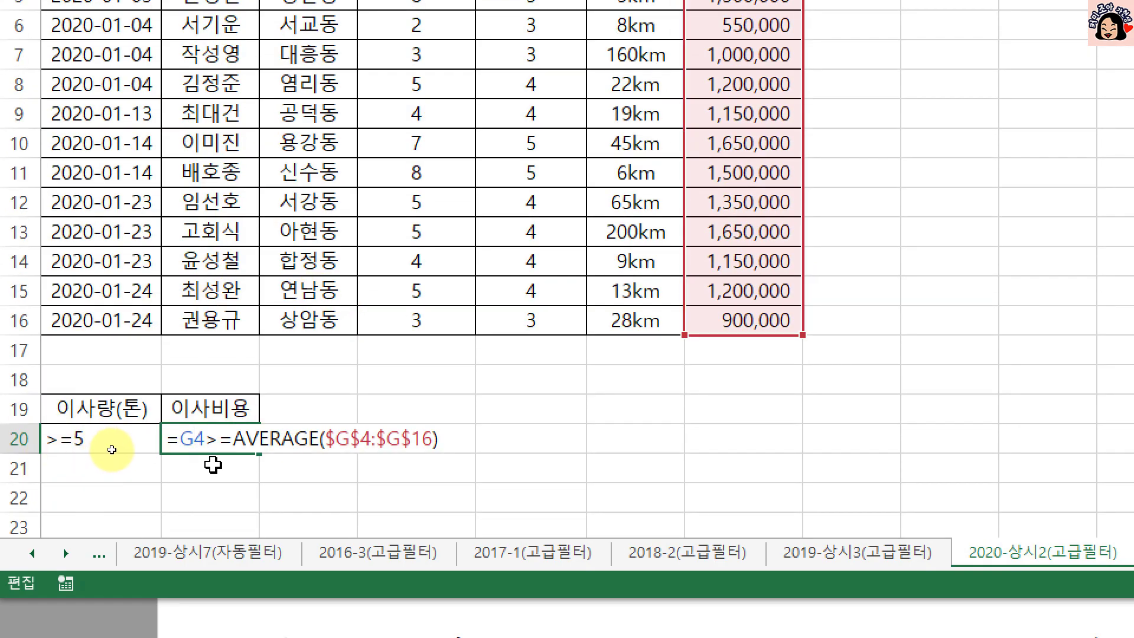
pyautogui.press('F4')
pyautogui.press('F4')
pyautogui.press('F4')
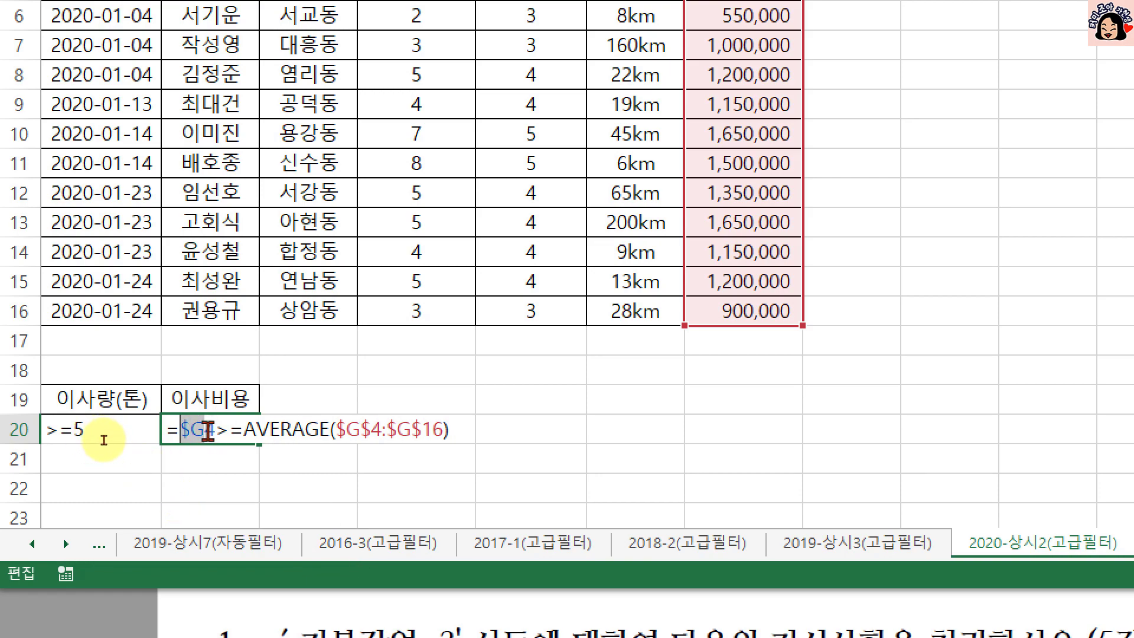
pyautogui.click(207, 432)
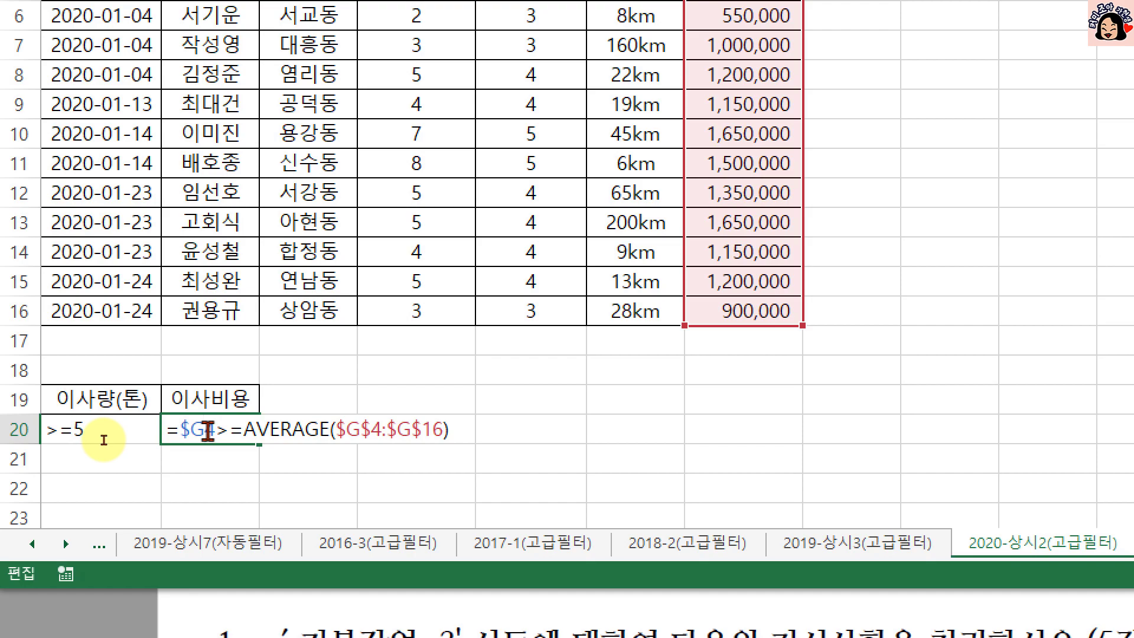
pyautogui.moveTo(216, 429); pyautogui.dragTo(179, 429)
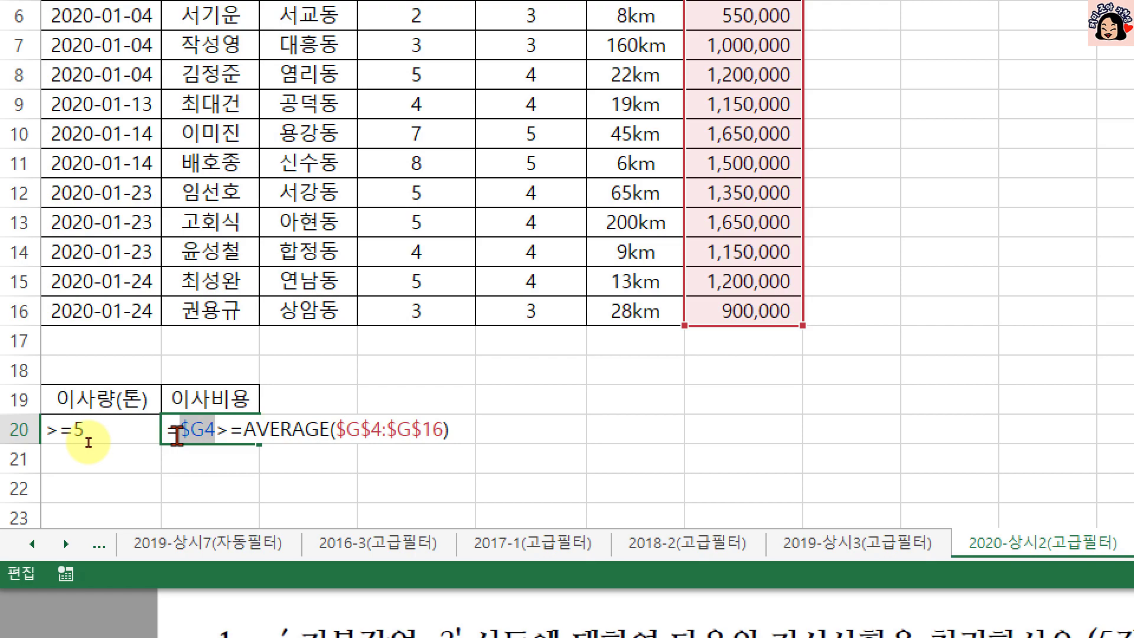
pyautogui.click(180, 429)
pyautogui.moveTo(171, 429); pyautogui.dragTo(477, 432)
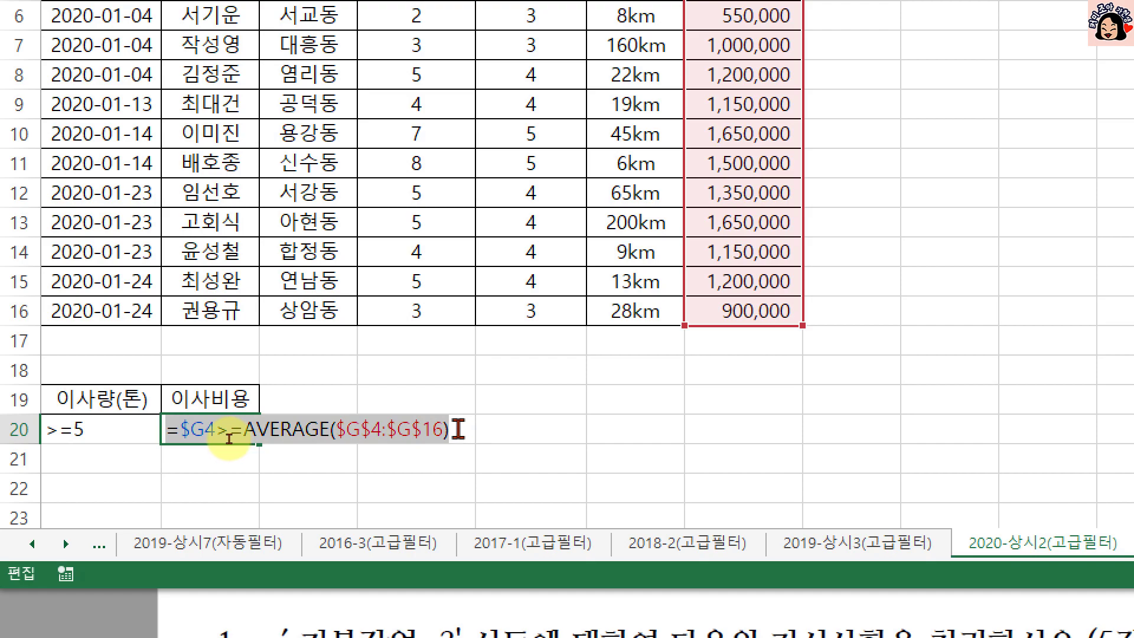
pyautogui.click(458, 430)
pyautogui.press('Return')
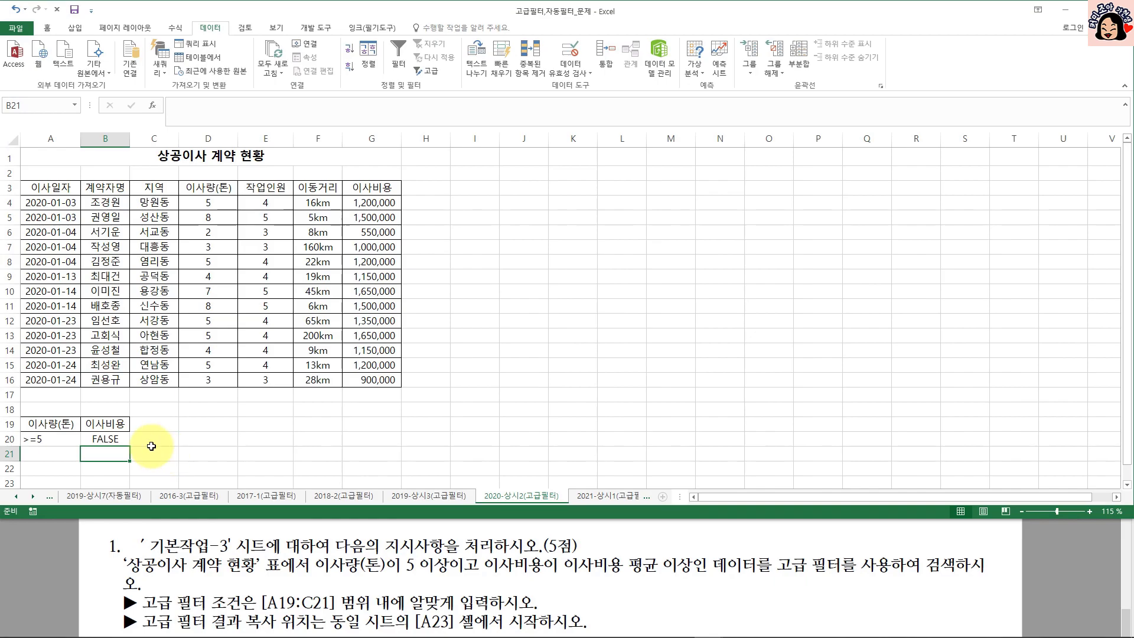
# Step: Compare the criteria heading in B19 and the formula in B20 with the field names in row 3 and the 이사비용 values
pyautogui.click(111, 425)
pyautogui.click(111, 438)
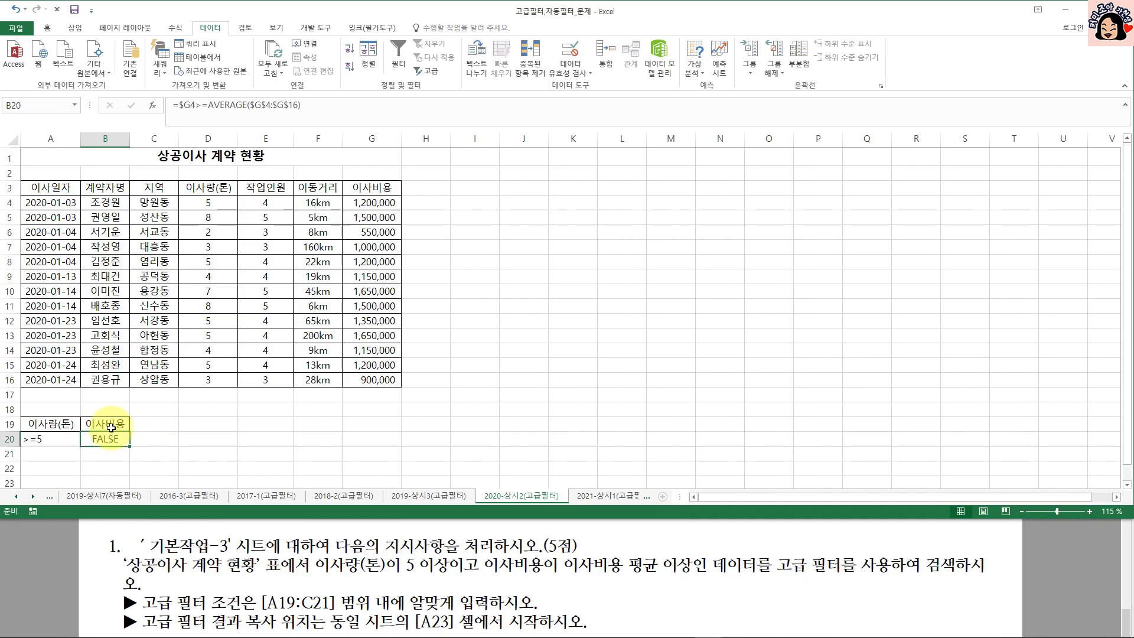
pyautogui.click(112, 425)
pyautogui.click(373, 187)
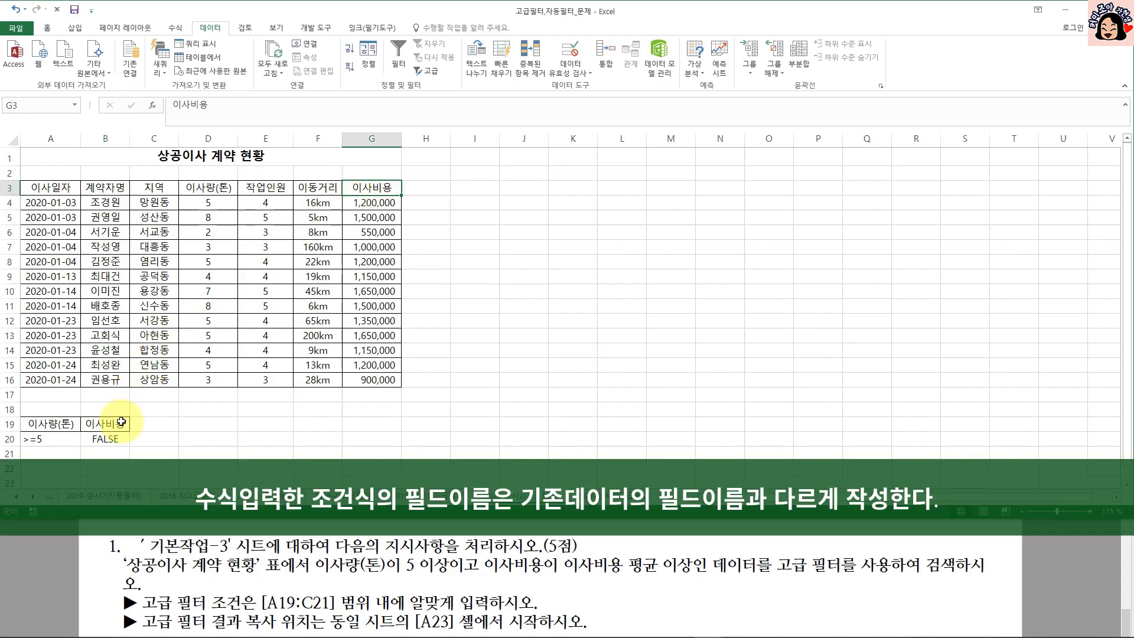
pyautogui.click(111, 439)
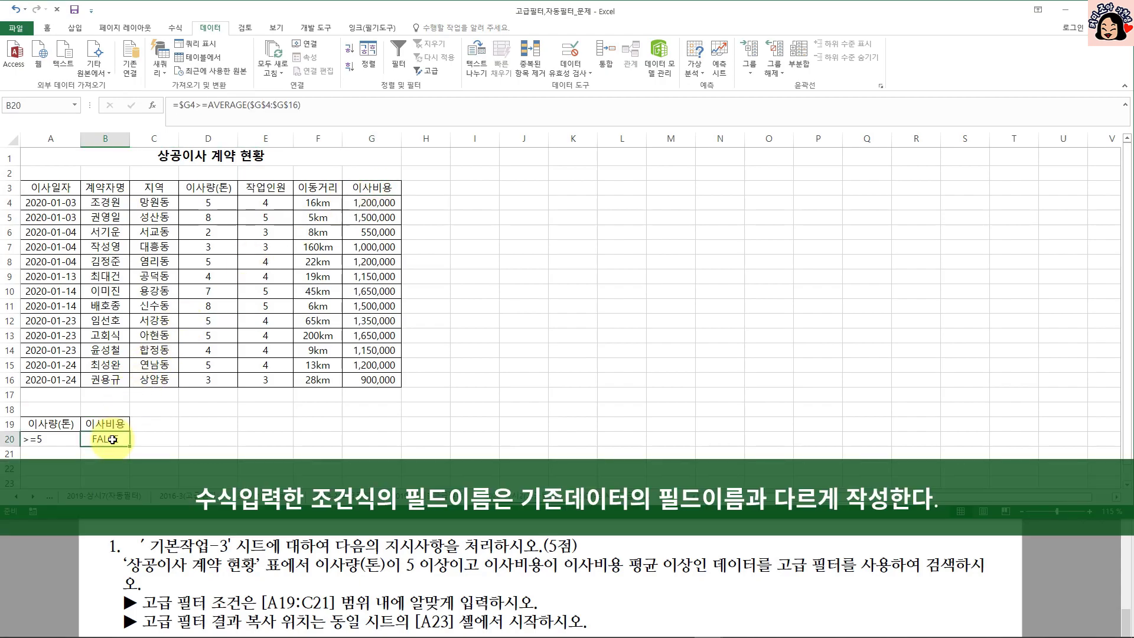
pyautogui.moveTo(372, 202); pyautogui.dragTo(373, 380)
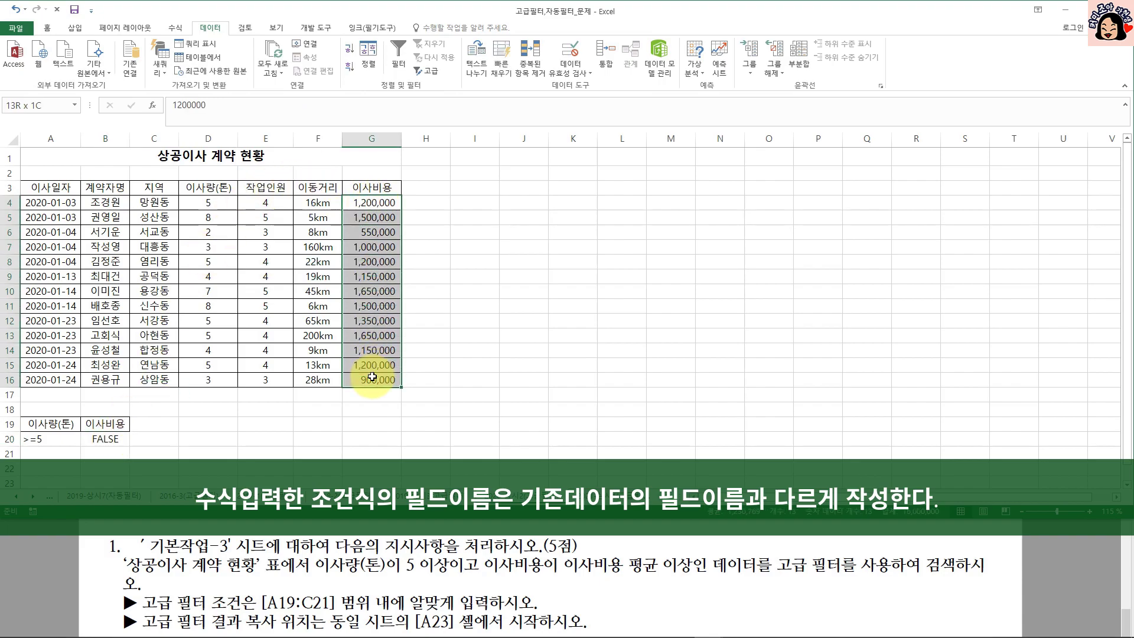
pyautogui.click(112, 440)
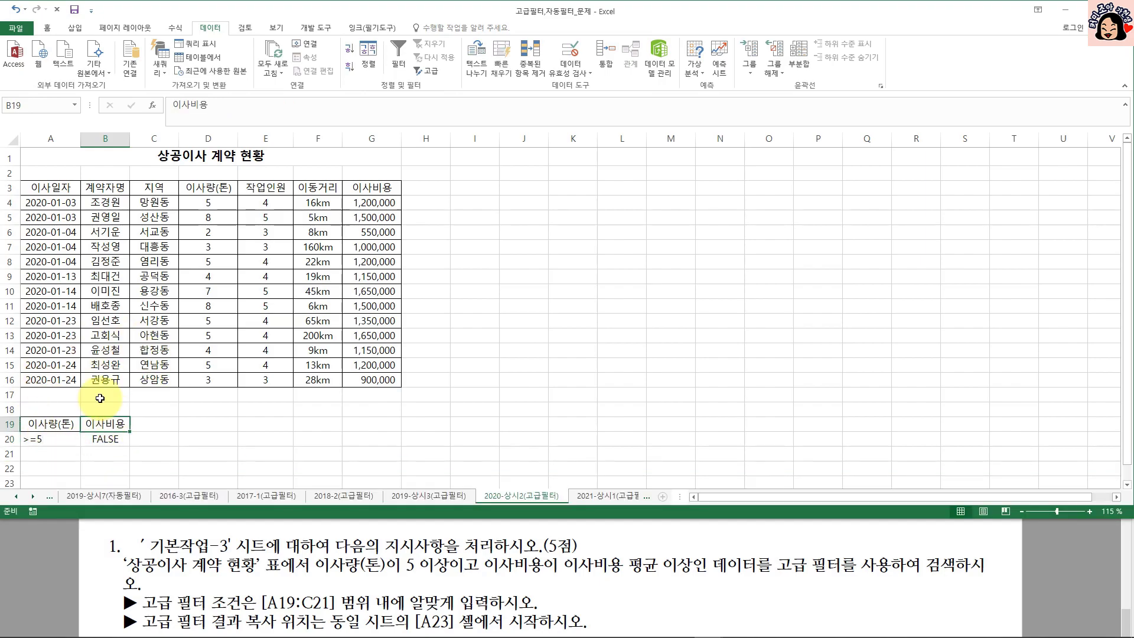
pyautogui.click(42, 188)
pyautogui.moveTo(103, 190); pyautogui.dragTo(378, 189)
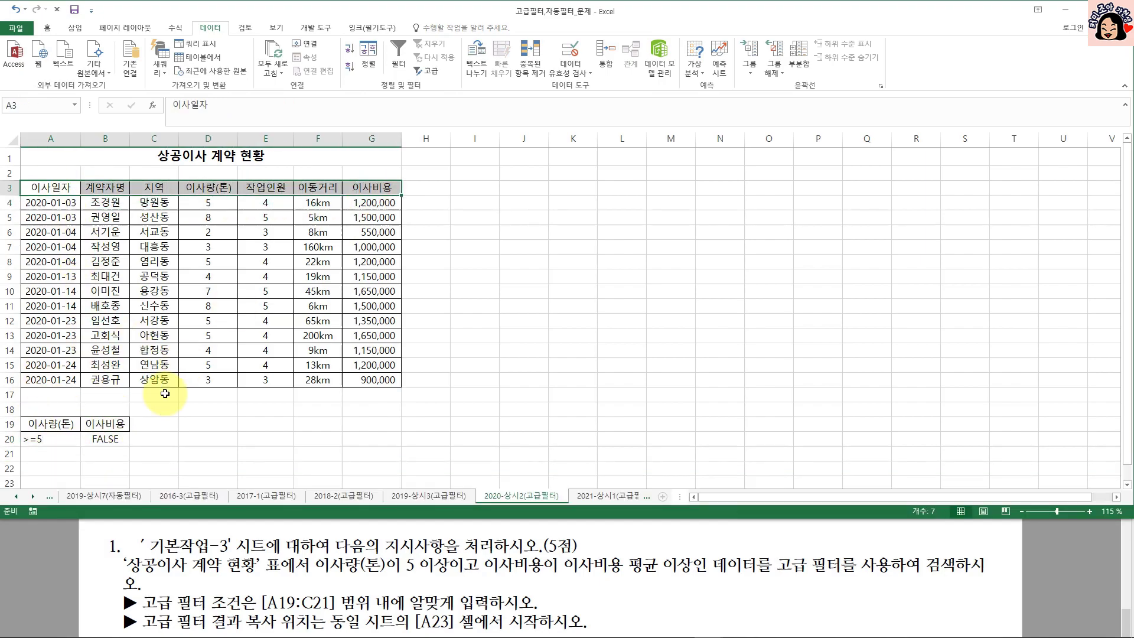
pyautogui.click(101, 438)
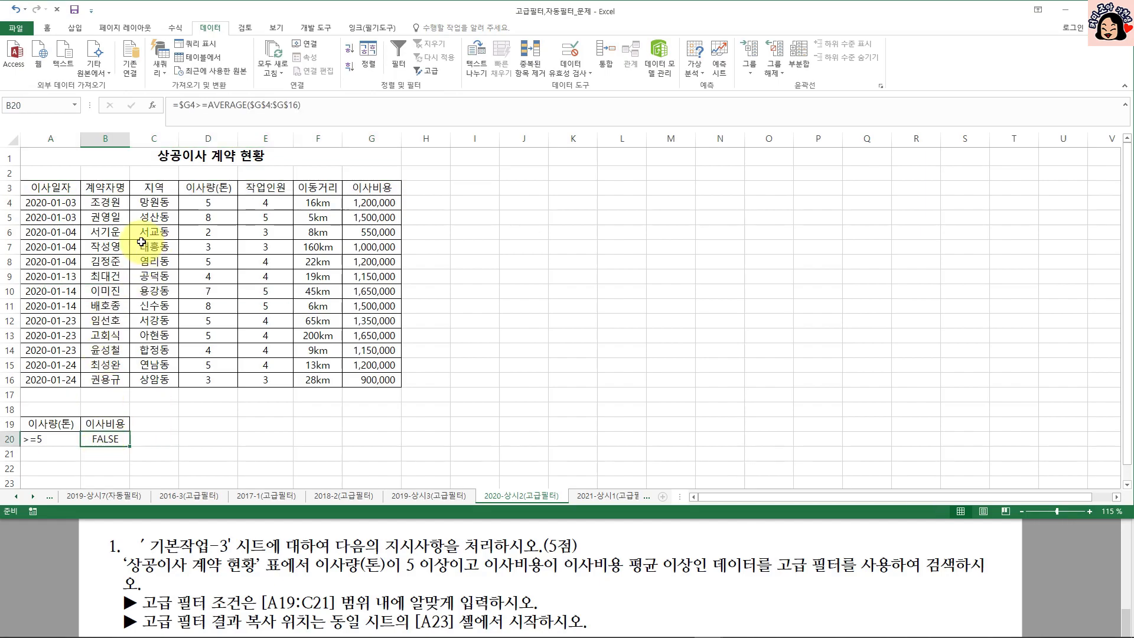
# Step: Run an advanced filter on A3:G16 with criteria range A19:B20, copying the results to another location starting at A23
pyautogui.moveTo(40, 189); pyautogui.dragTo(372, 381)
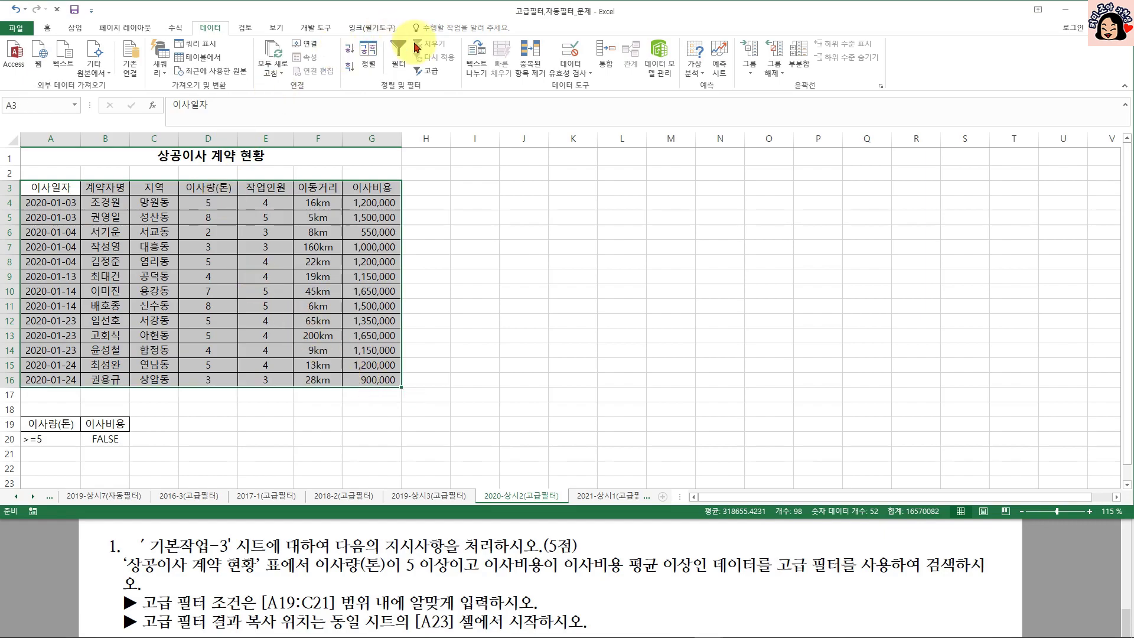
pyautogui.click(425, 70)
pyautogui.click(416, 303)
pyautogui.moveTo(96, 437); pyautogui.dragTo(96, 439)
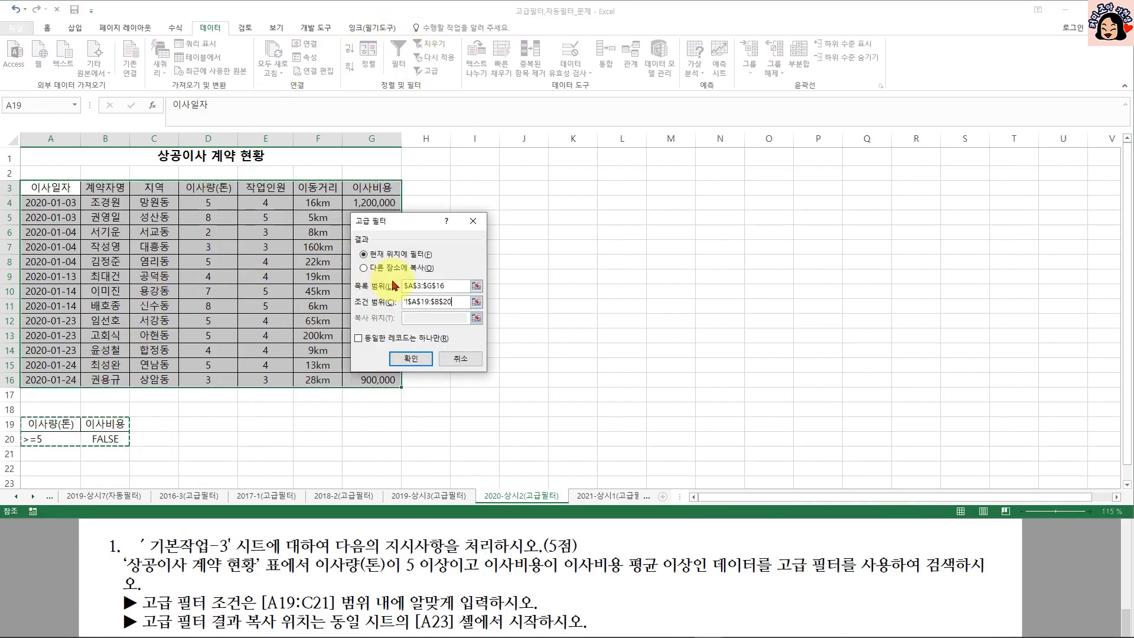
pyautogui.click(364, 268)
pyautogui.click(412, 319)
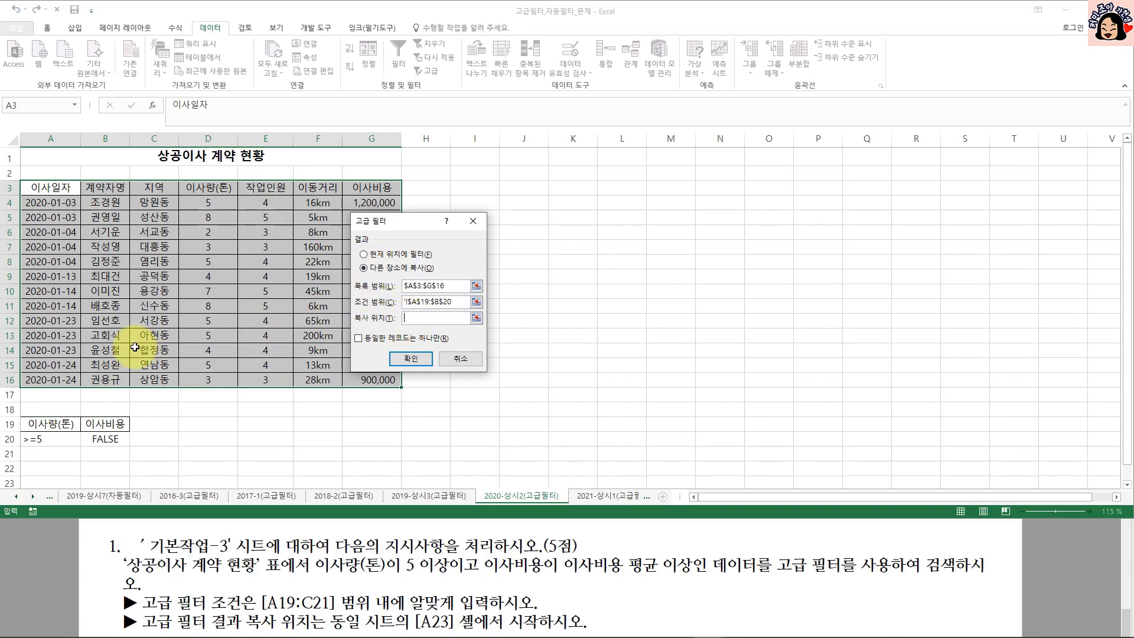
pyautogui.scroll(-2, 118, 366)
pyautogui.click(50, 390)
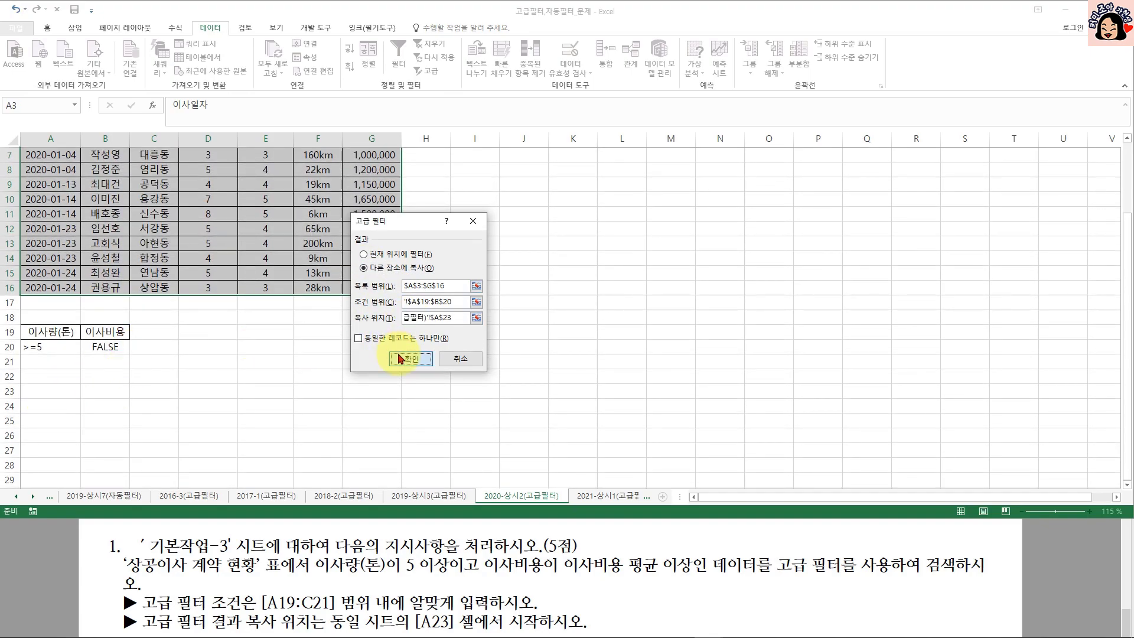
pyautogui.click(410, 359)
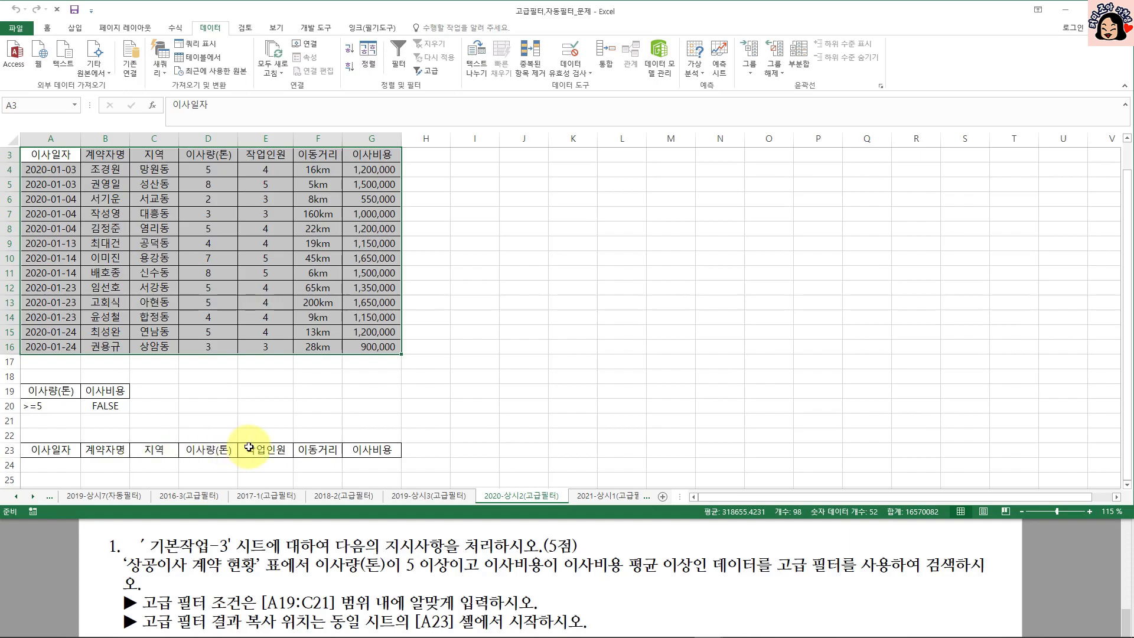
# Step: Replace the criteria heading in B19 with 조건 so it differs from every field name in row 3
pyautogui.click(91, 404)
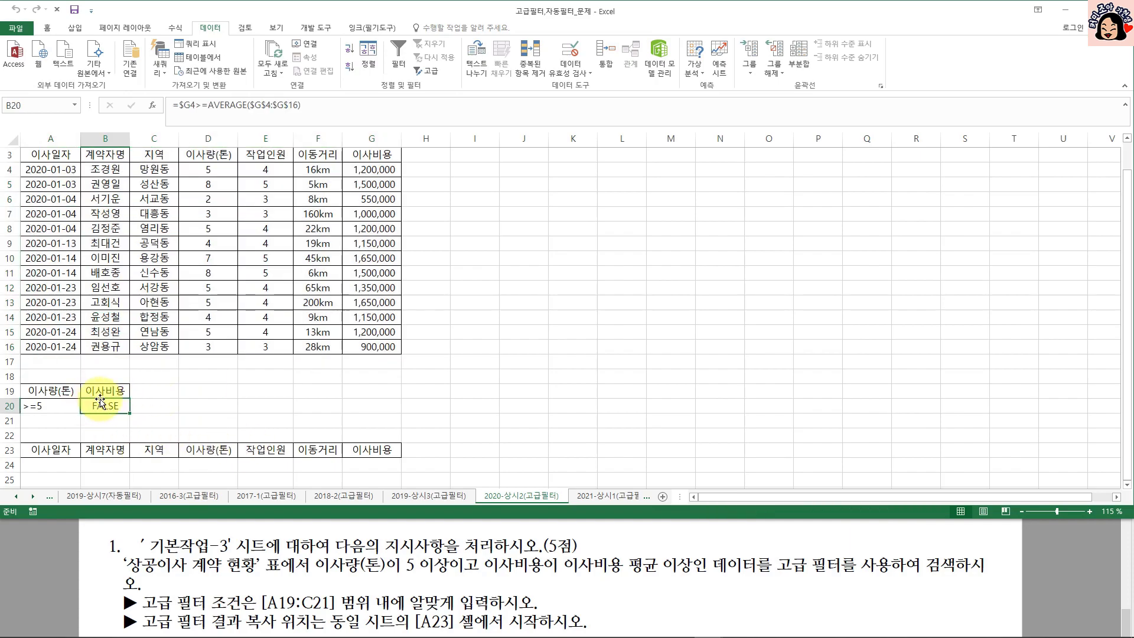
pyautogui.click(97, 390)
pyautogui.moveTo(62, 156); pyautogui.dragTo(374, 187)
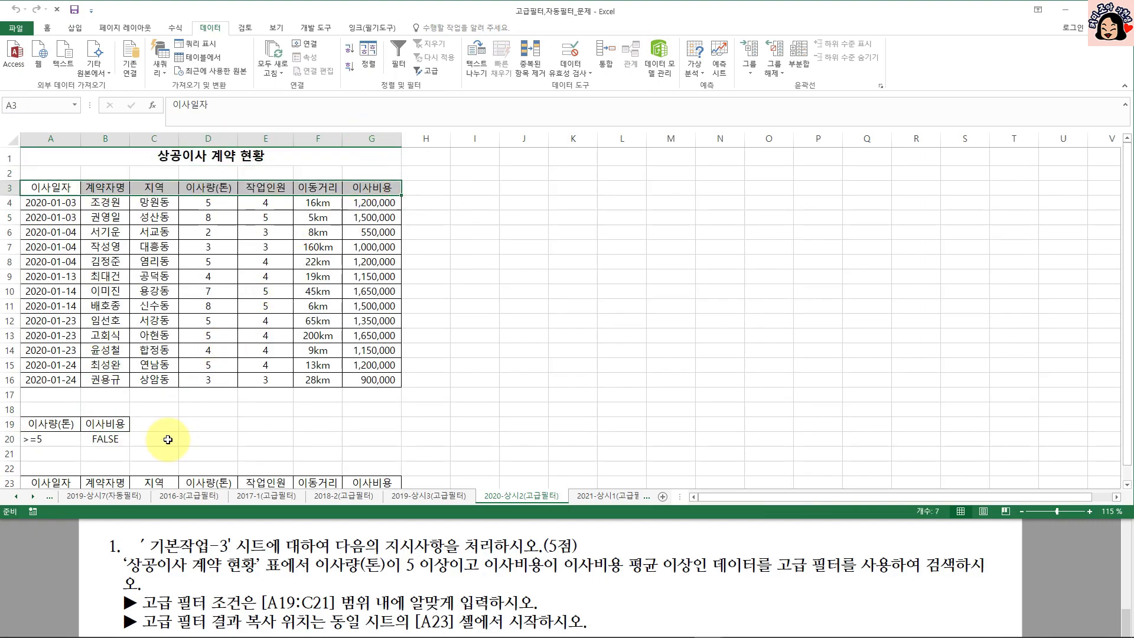
pyautogui.click(105, 423)
pyautogui.write('whr')
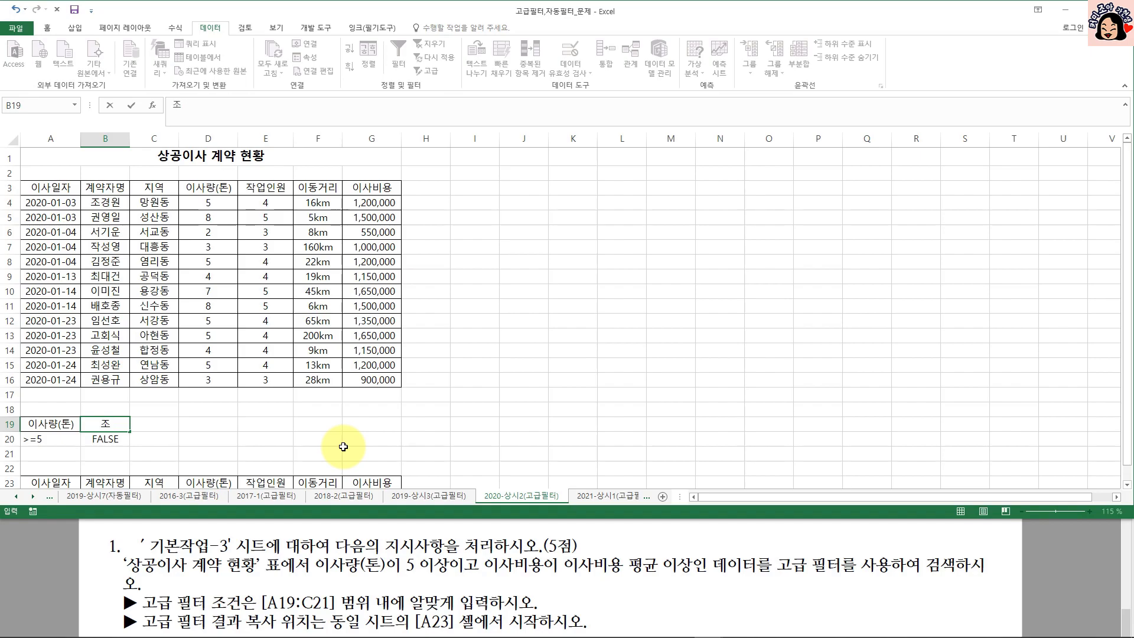
pyautogui.write('js')
pyautogui.press('Return')
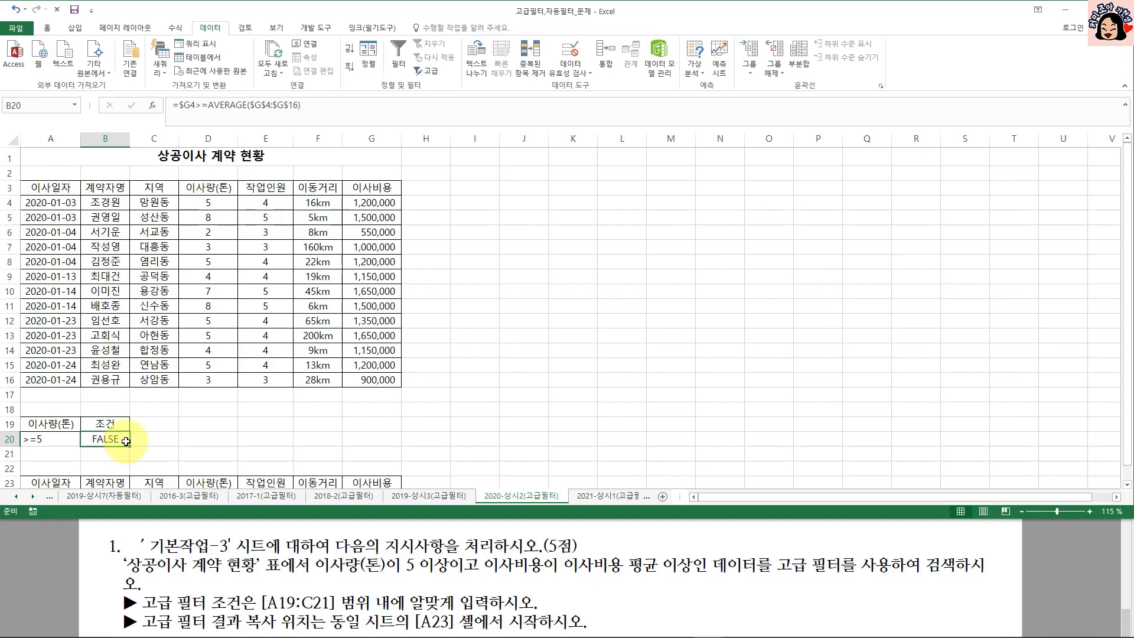
# Step: Check the heading 조건 in B19 against the field names in A3:G3 and review the formula in B20
pyautogui.scroll(-2, 126, 441)
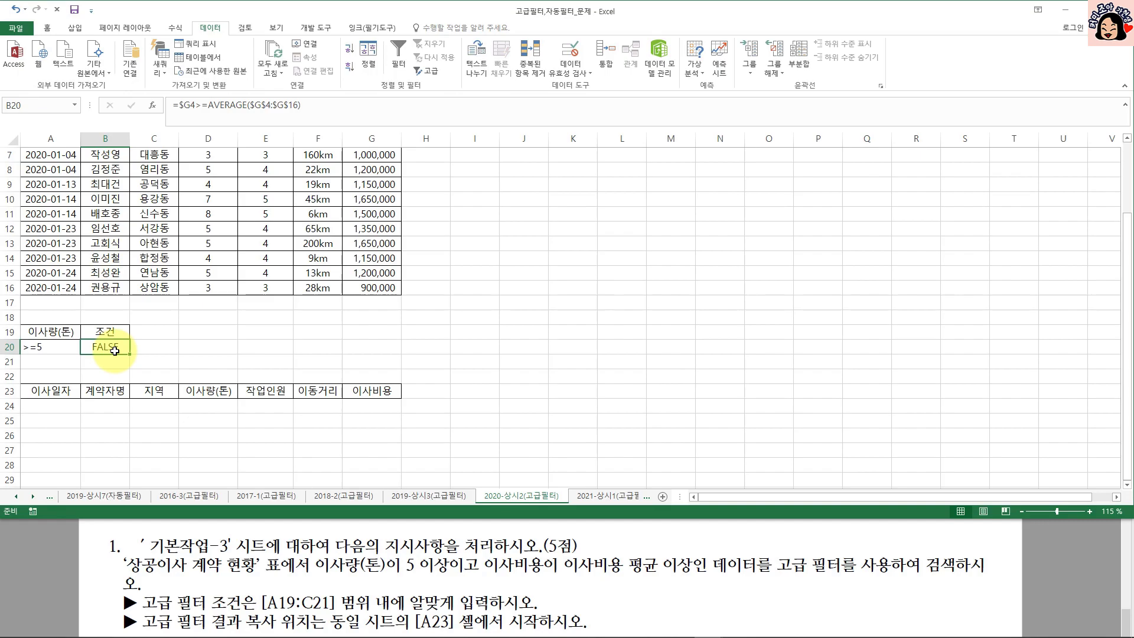
pyautogui.scroll(2, 115, 351)
pyautogui.click(109, 424)
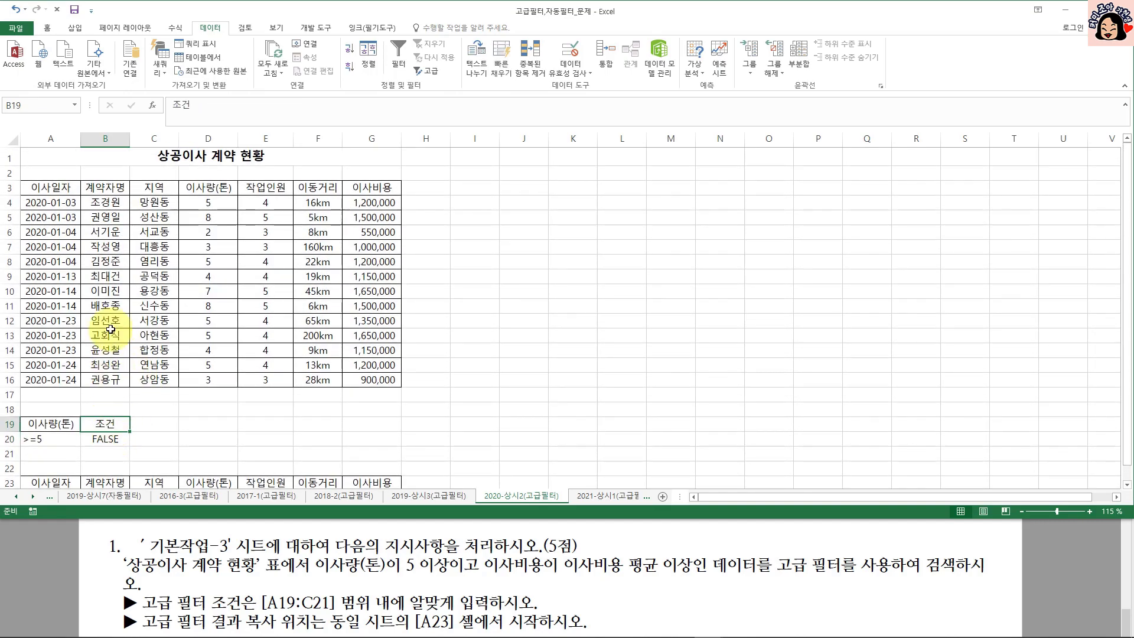
pyautogui.moveTo(56, 189); pyautogui.dragTo(369, 188)
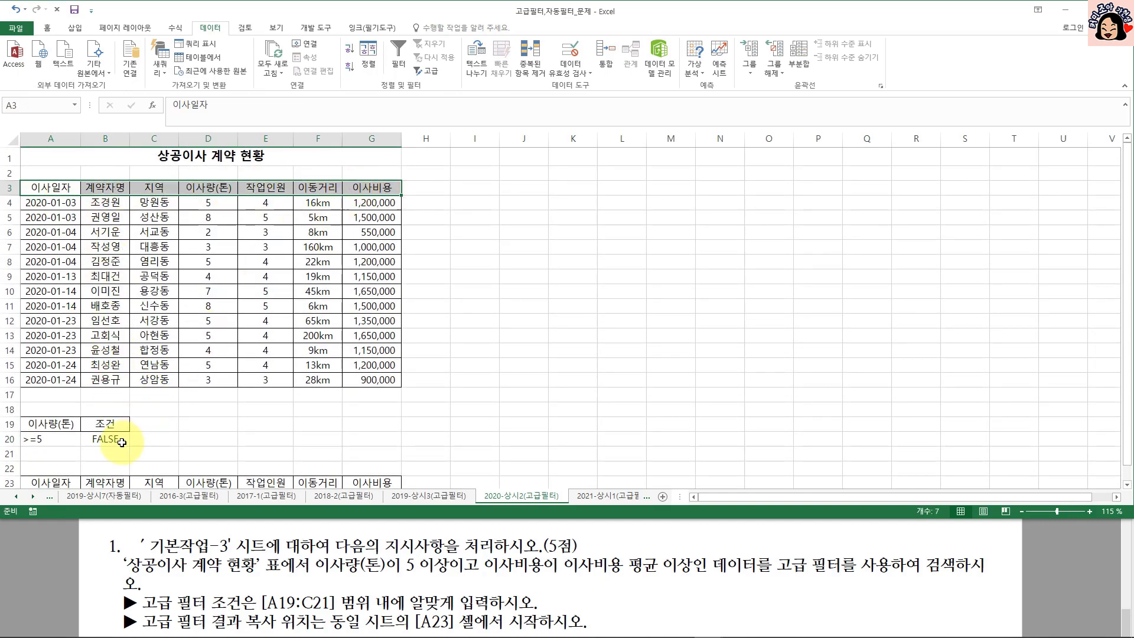
pyautogui.click(111, 425)
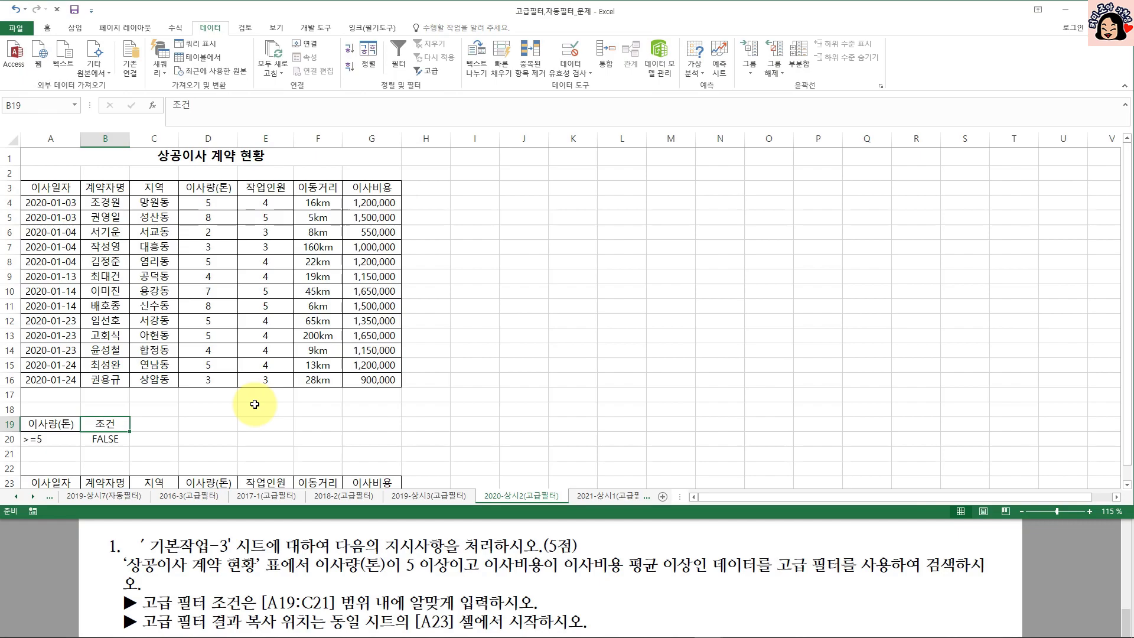
pyautogui.click(101, 438)
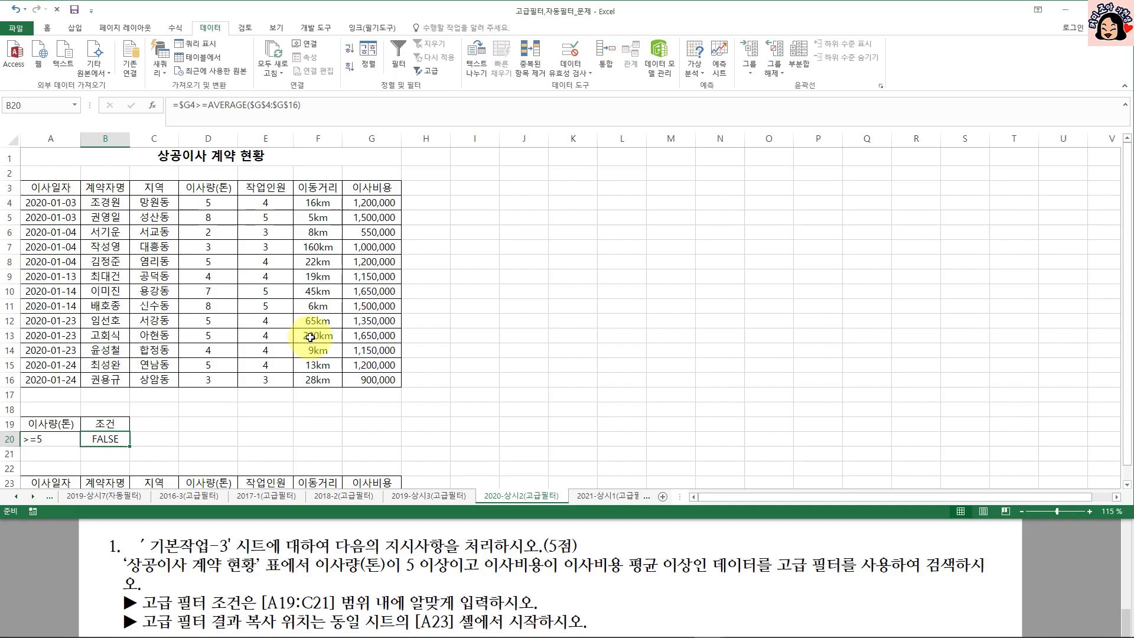
# Step: Run the advanced filter on A3:G16 with criteria A19:B20, copying the matching records to another location at A23:G23
pyautogui.scroll(-2, 310, 337)
pyautogui.click(265, 243)
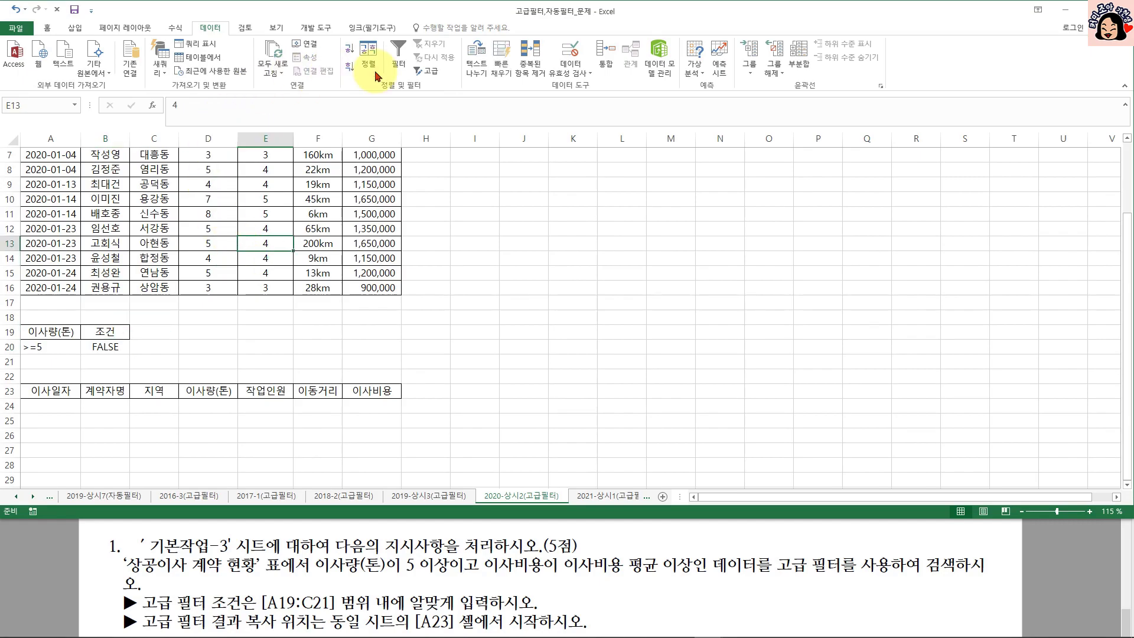
pyautogui.click(437, 75)
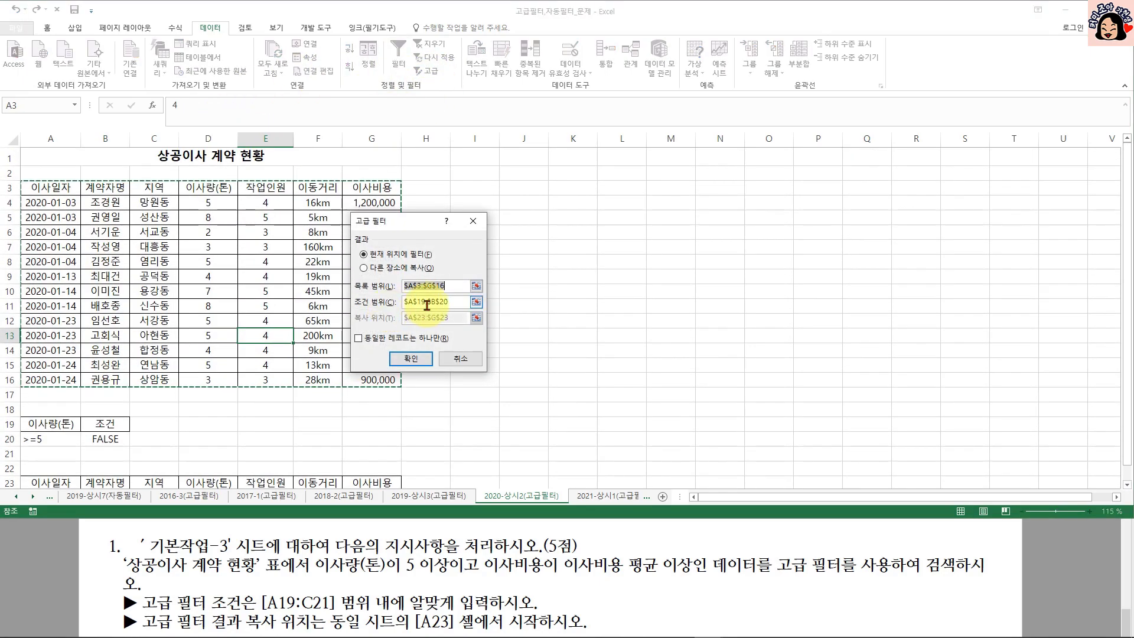
pyautogui.click(377, 269)
pyautogui.click(446, 301)
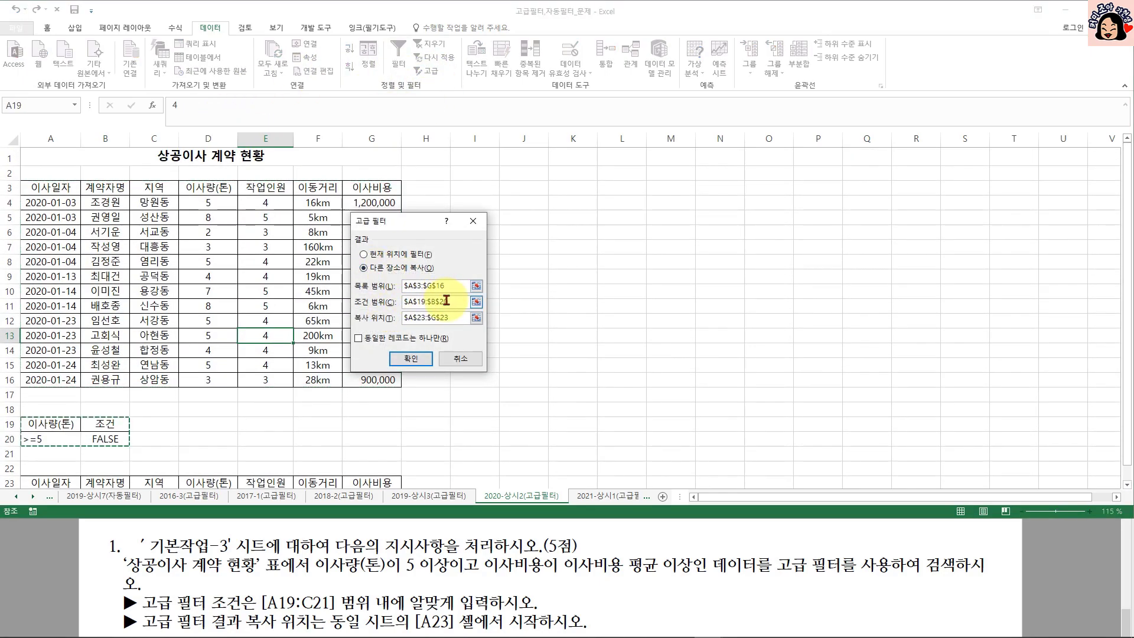
pyautogui.click(450, 317)
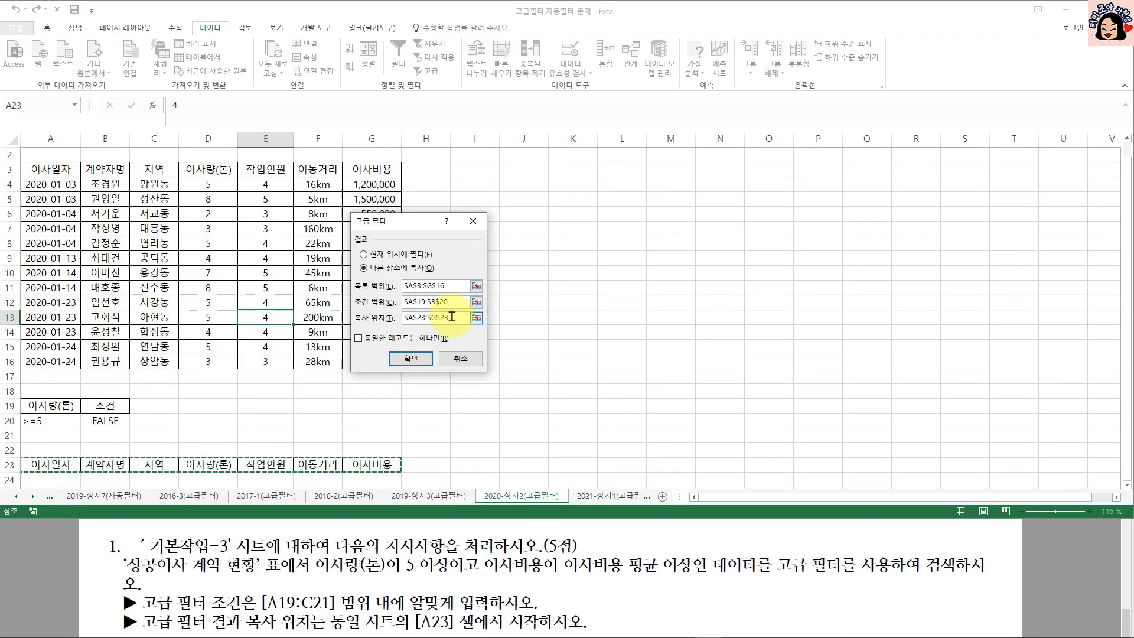
pyautogui.click(412, 357)
pyautogui.scroll(-2, 413, 356)
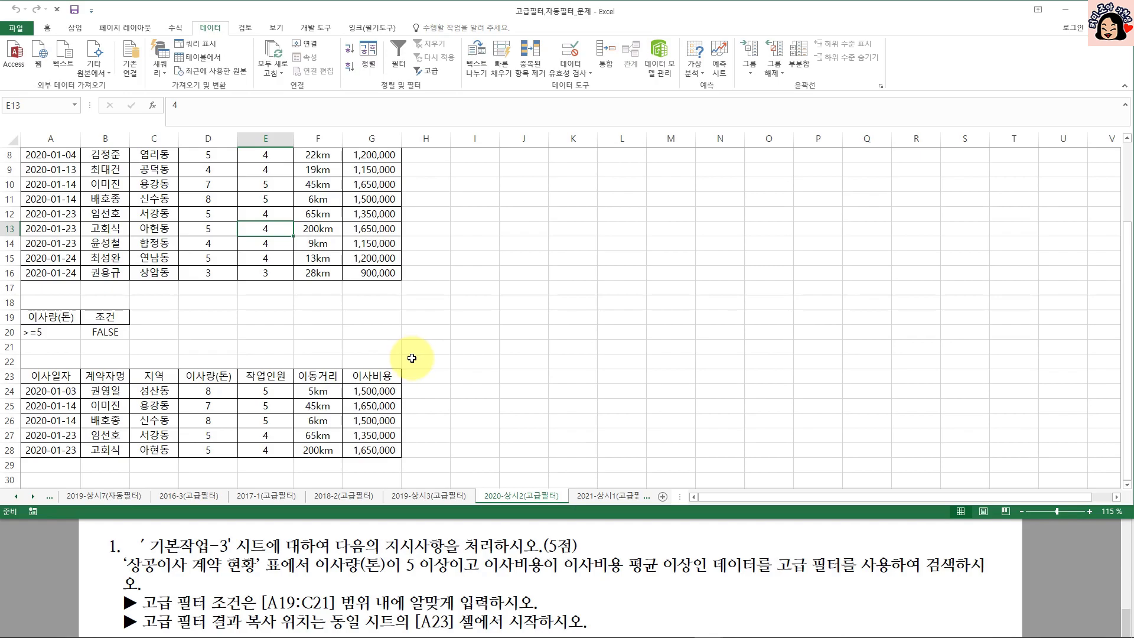
# Step: Review the criteria heading in B19 together with the extracted records and their field names in A23:G28
pyautogui.click(104, 318)
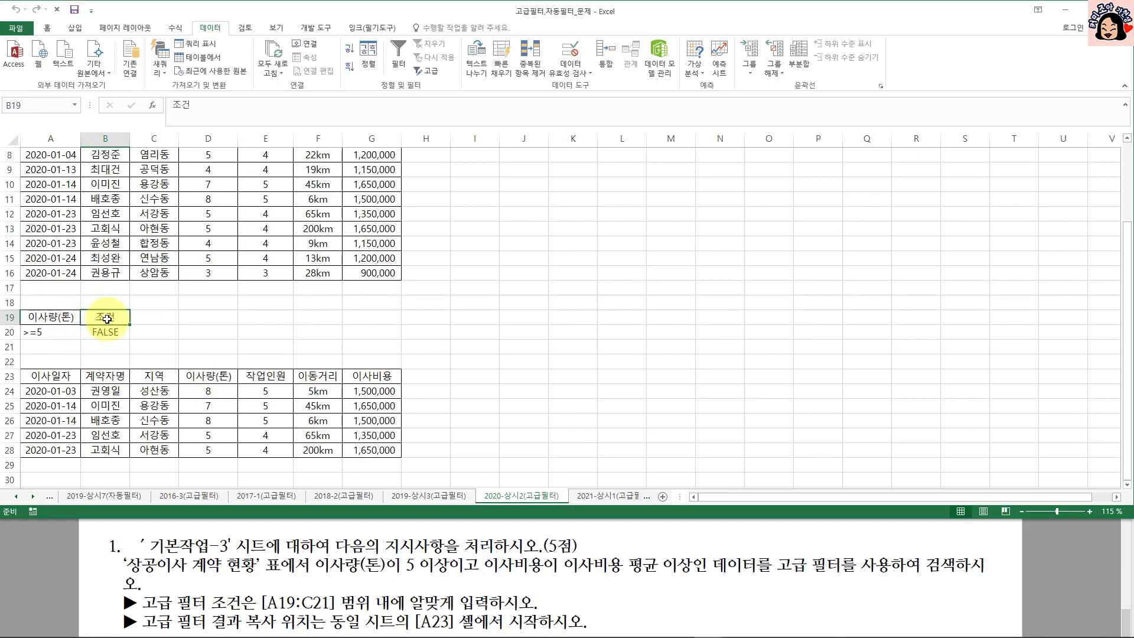
pyautogui.moveTo(29, 393); pyautogui.dragTo(383, 447)
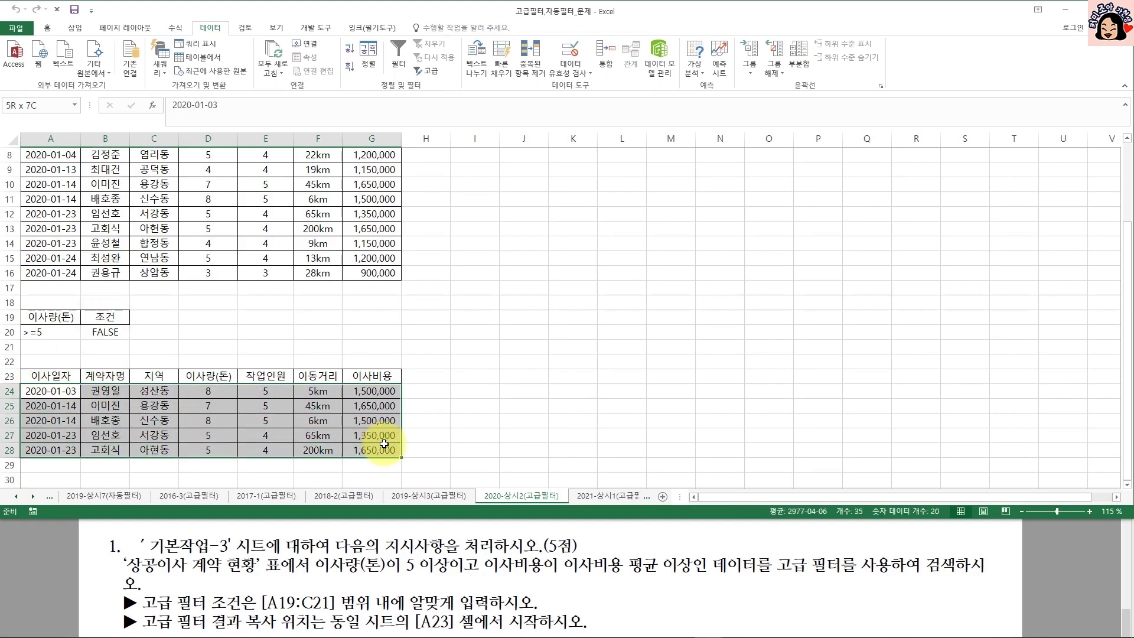
pyautogui.click(46, 376)
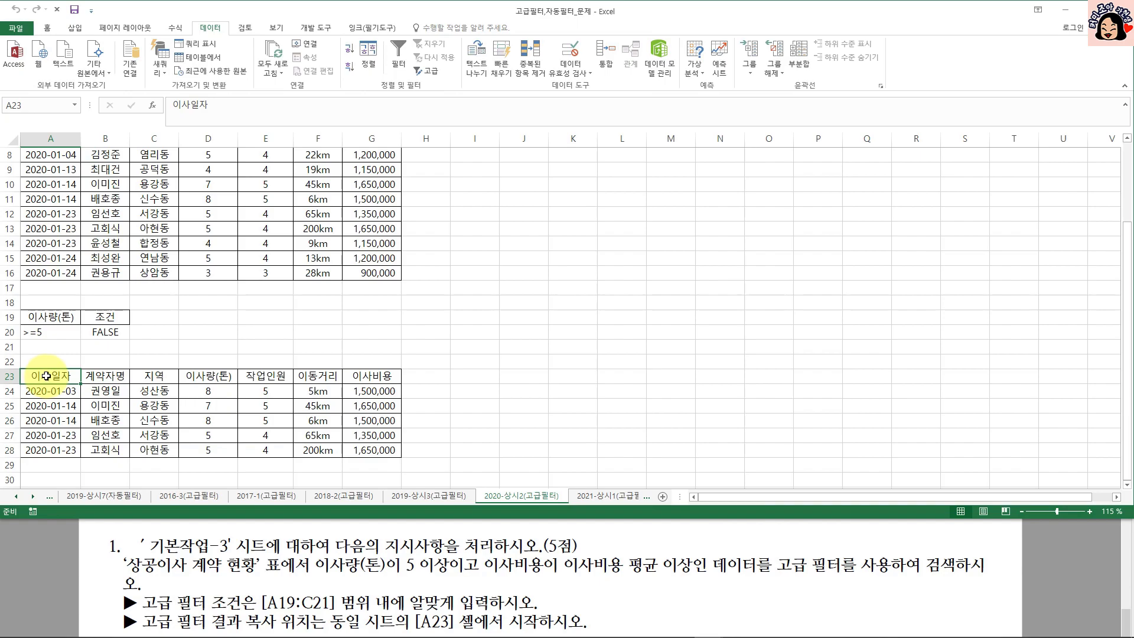
pyautogui.moveTo(46, 376); pyautogui.dragTo(374, 376)
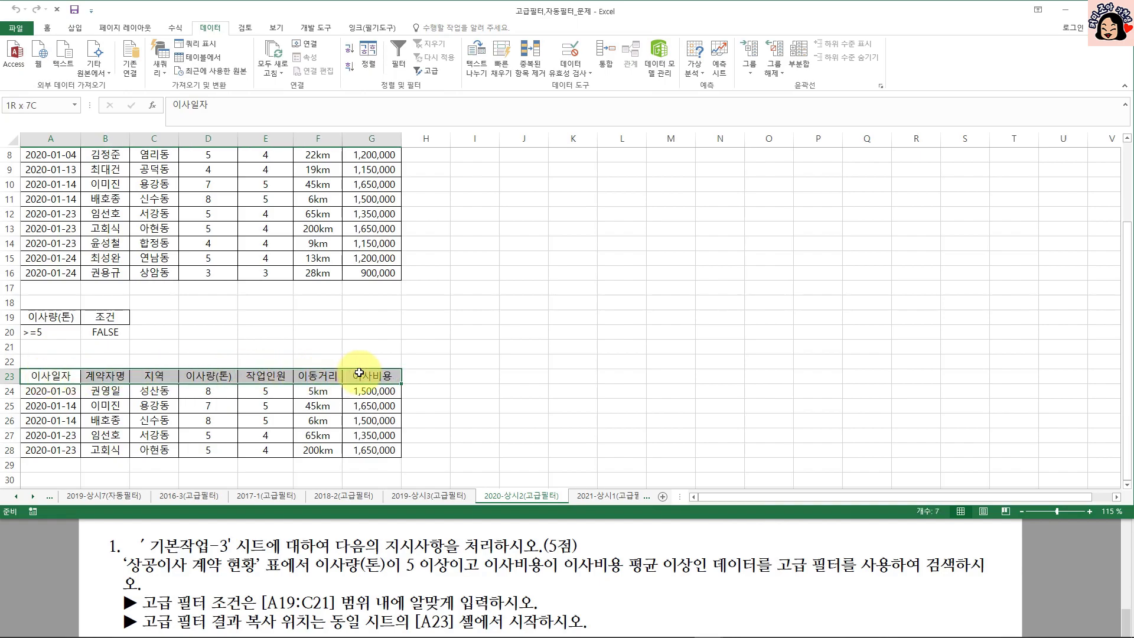
pyautogui.click(300, 260)
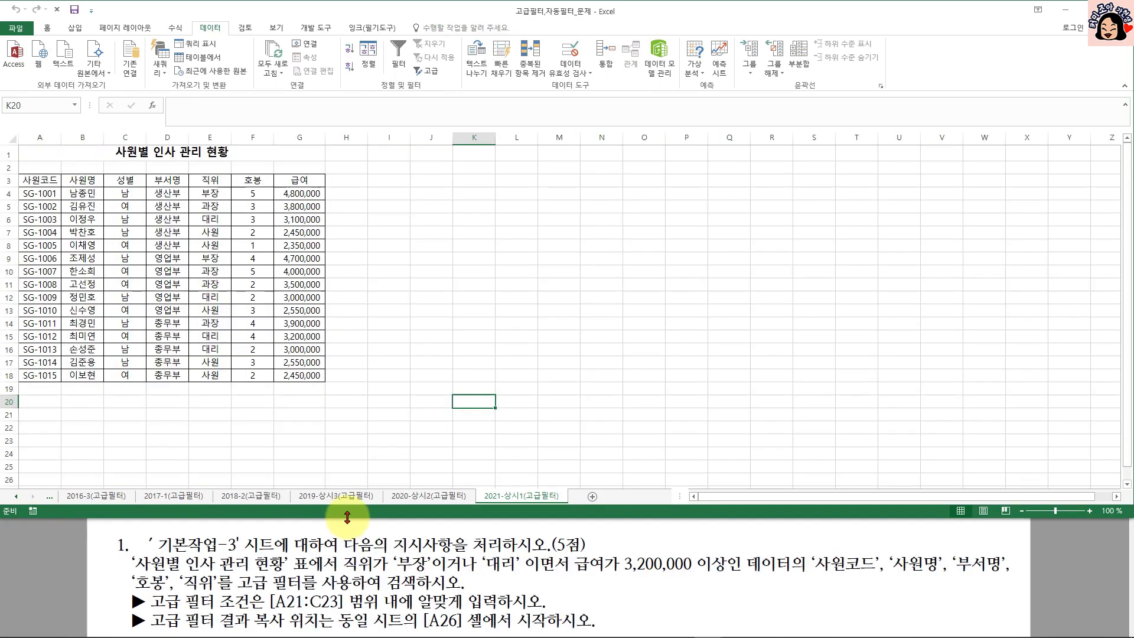
# Step: On the 2021-상시1(고급필터) sheet, copy the field names 직위 and 급여 from row 3 to A21:B21 as criteria headings
pyautogui.moveTo(347, 518)
pyautogui.mouseDown()
pyautogui.moveTo(353, 477)
pyautogui.moveTo(352, 506)
pyautogui.mouseUp()
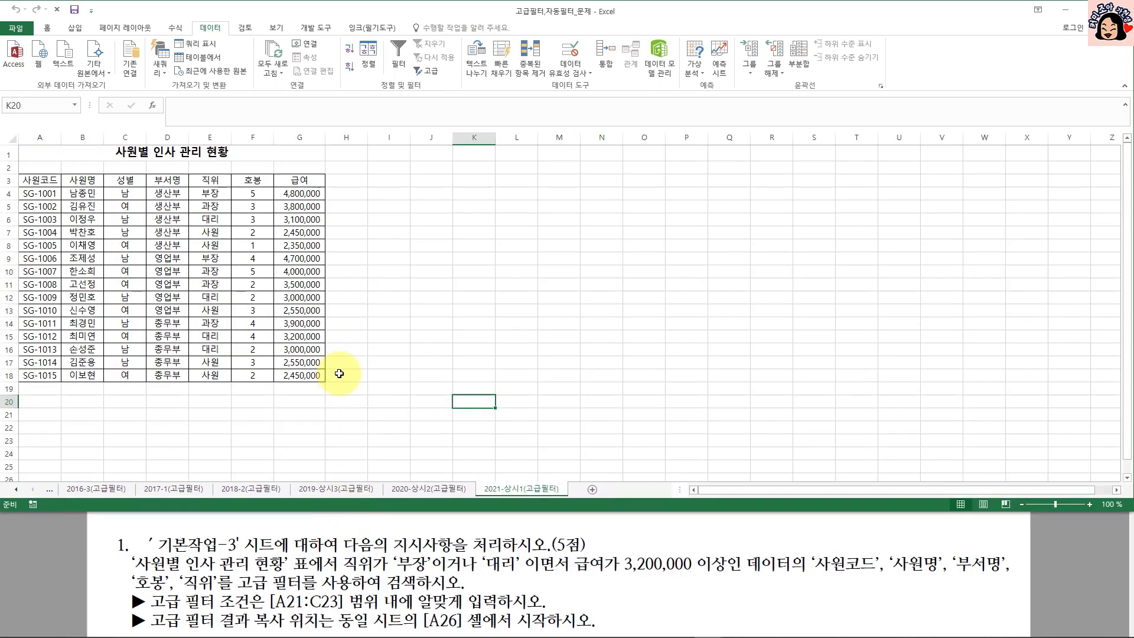
pyautogui.scroll(1, 339, 373)
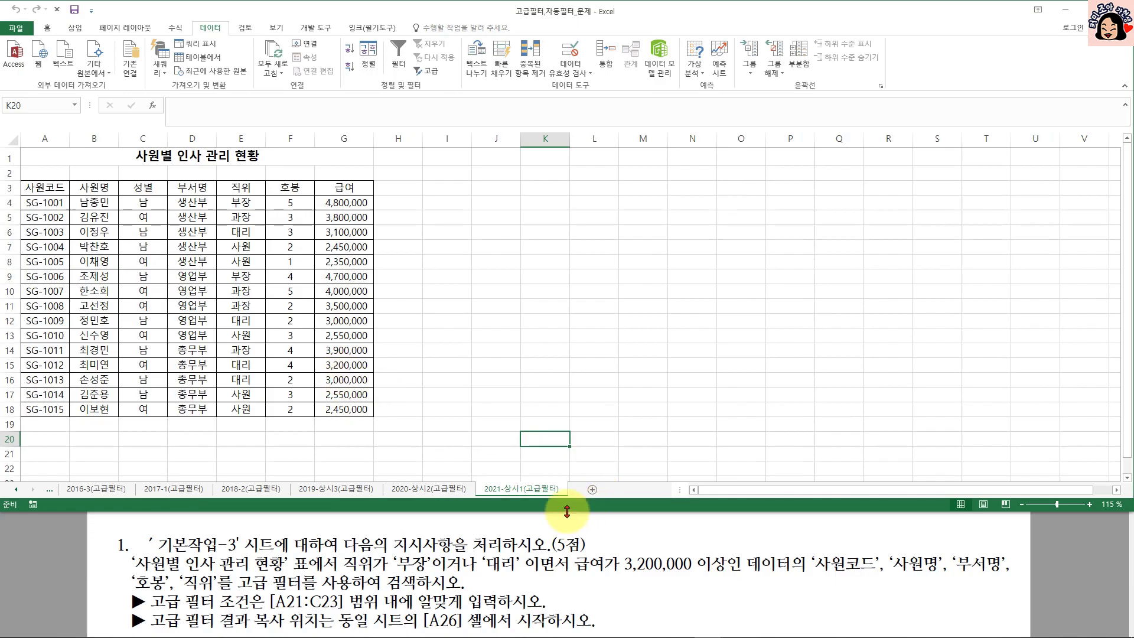
pyautogui.click(501, 343)
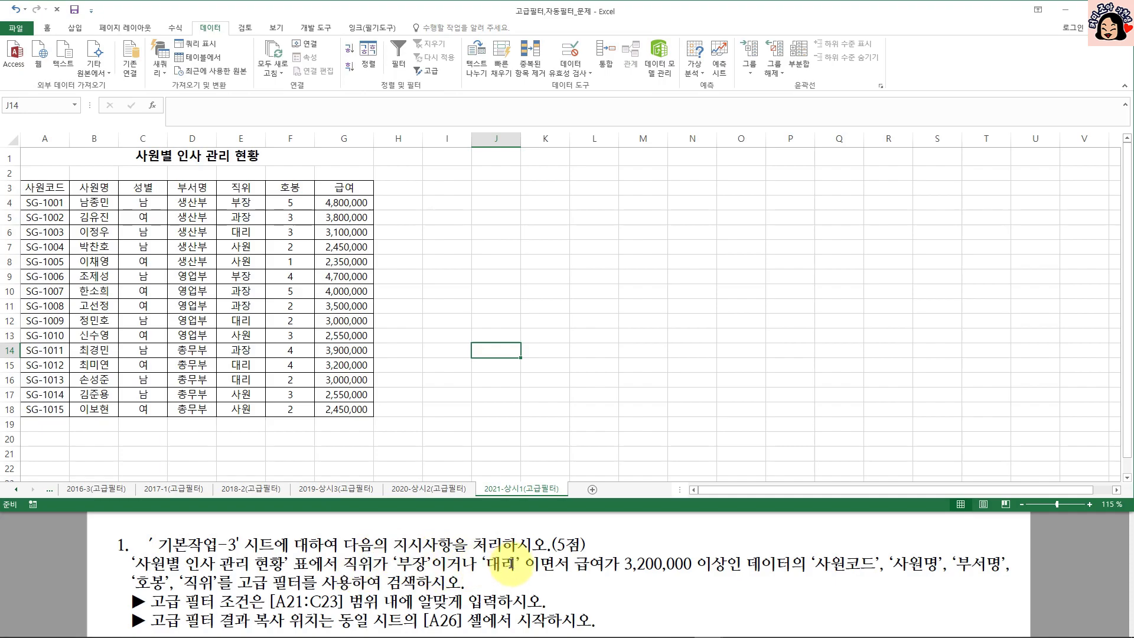
pyautogui.click(242, 187)
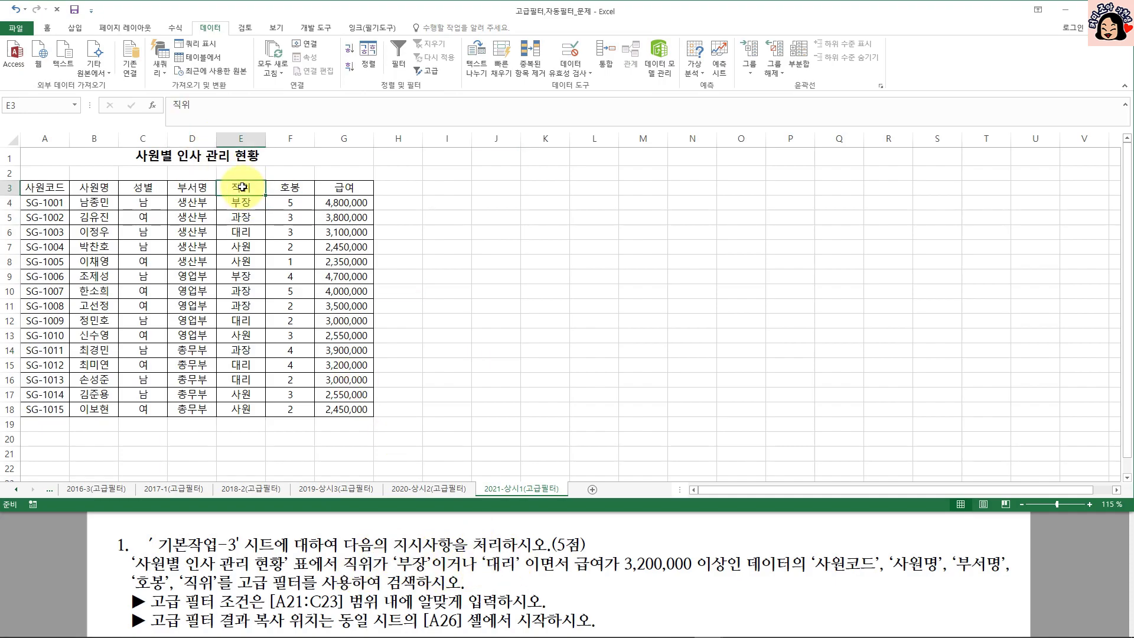
pyautogui.keyDown('ctrl'); pyautogui.click(343, 187); pyautogui.keyUp('ctrl')
pyautogui.hotkey('ctrl', 'c')
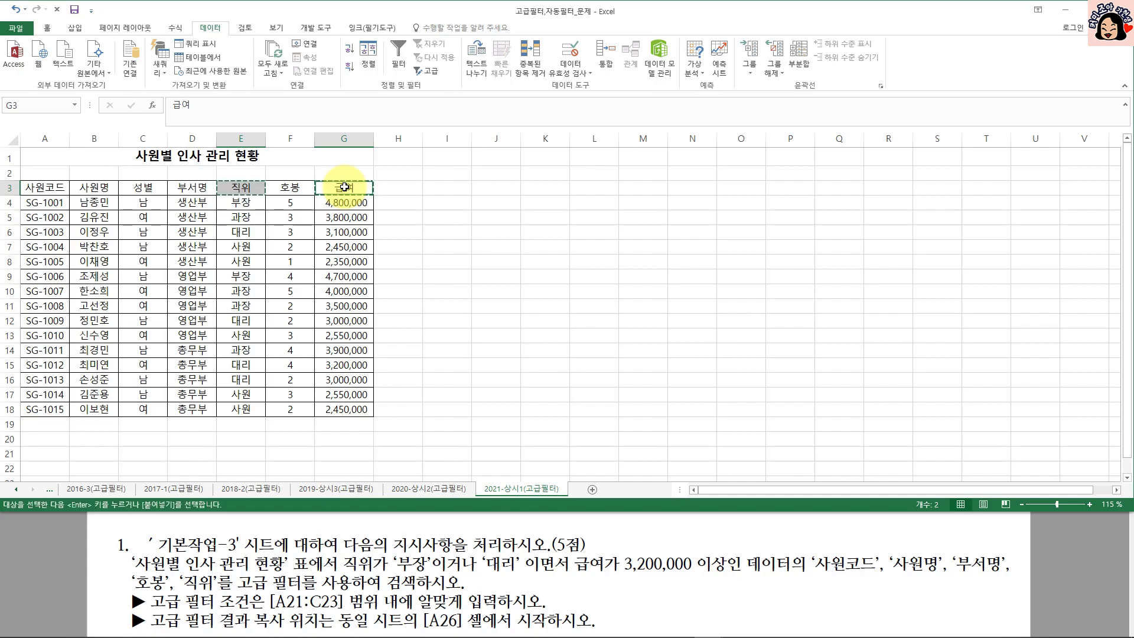
pyautogui.scroll(-2, 106, 413)
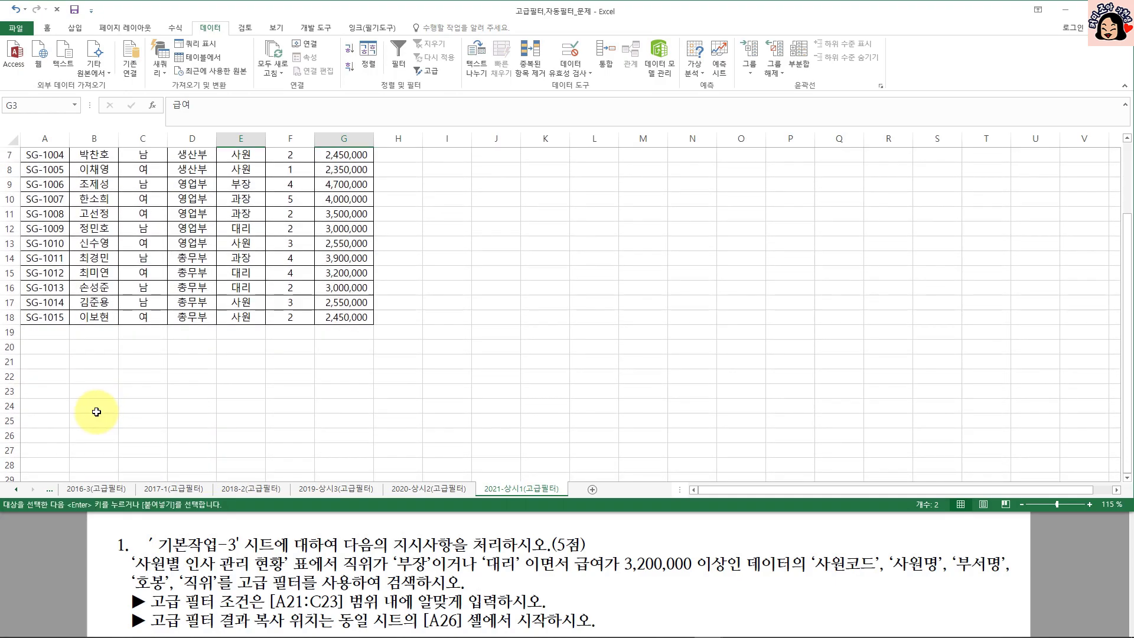
pyautogui.click(51, 360)
pyautogui.hotkey('ctrl', 'v')
# Step: Enter the 직위 criteria on separate rows: 부장 in A22 and 대리 in A23
pyautogui.click(56, 377)
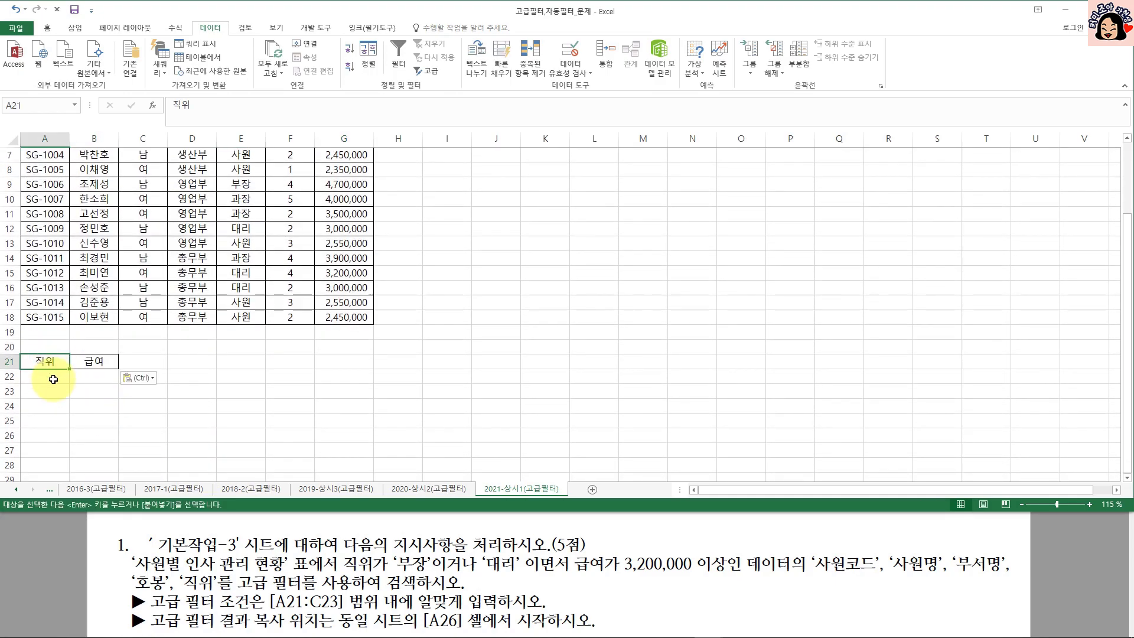
pyautogui.write('ㅂ')
pyautogui.write('장')
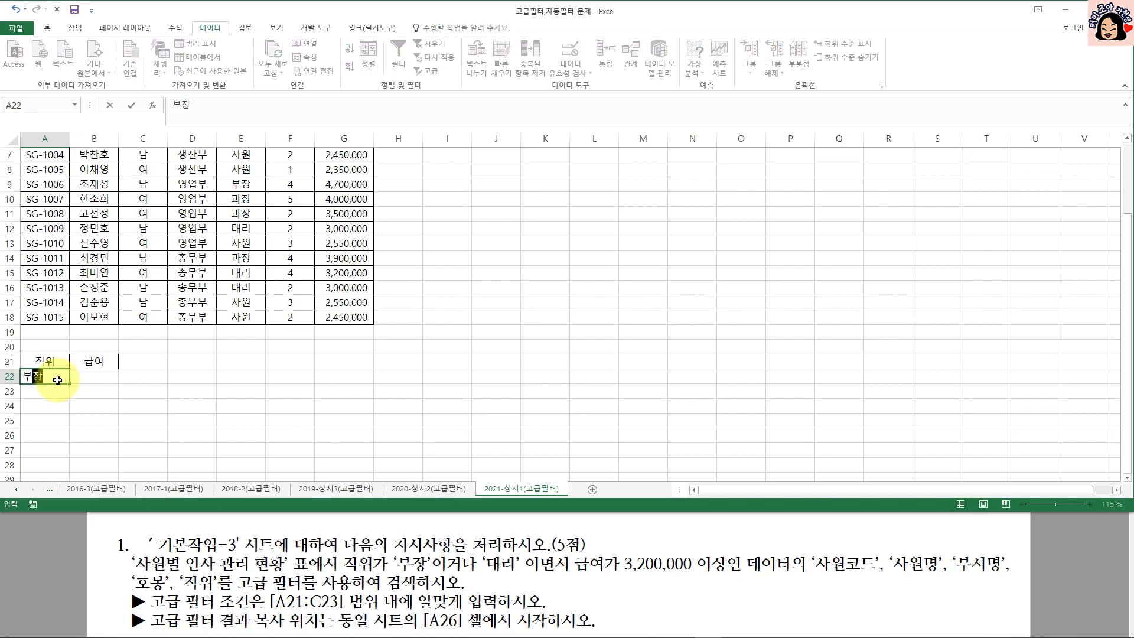
pyautogui.click(56, 378)
pyautogui.click(88, 391)
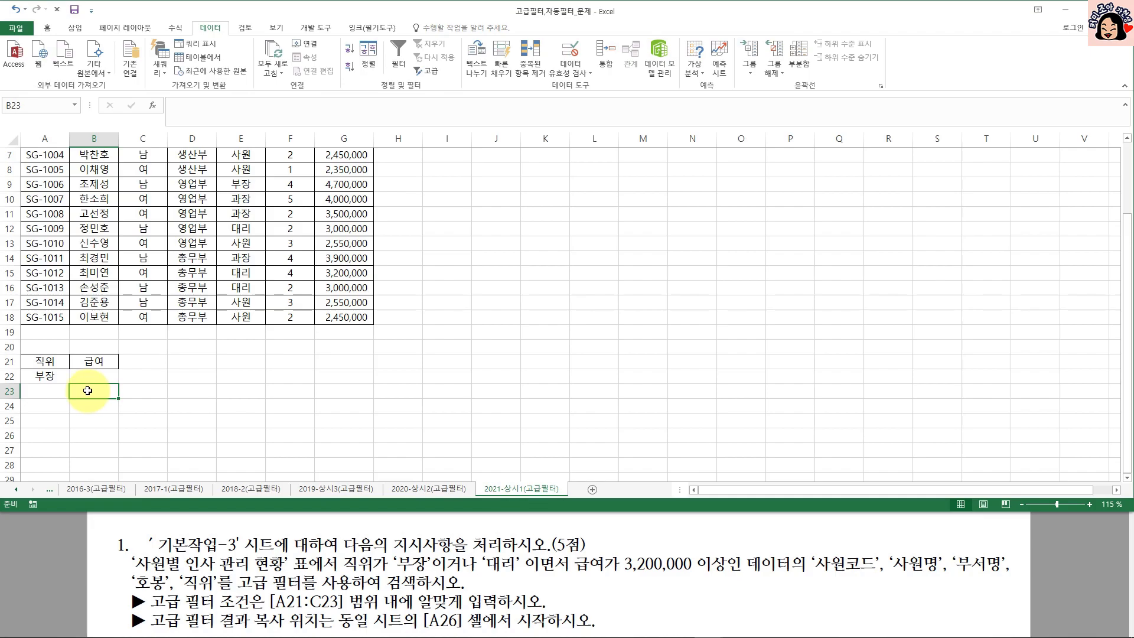
pyautogui.click(52, 361)
pyautogui.click(48, 375)
pyautogui.click(48, 392)
pyautogui.write('ㄷㅐ리')
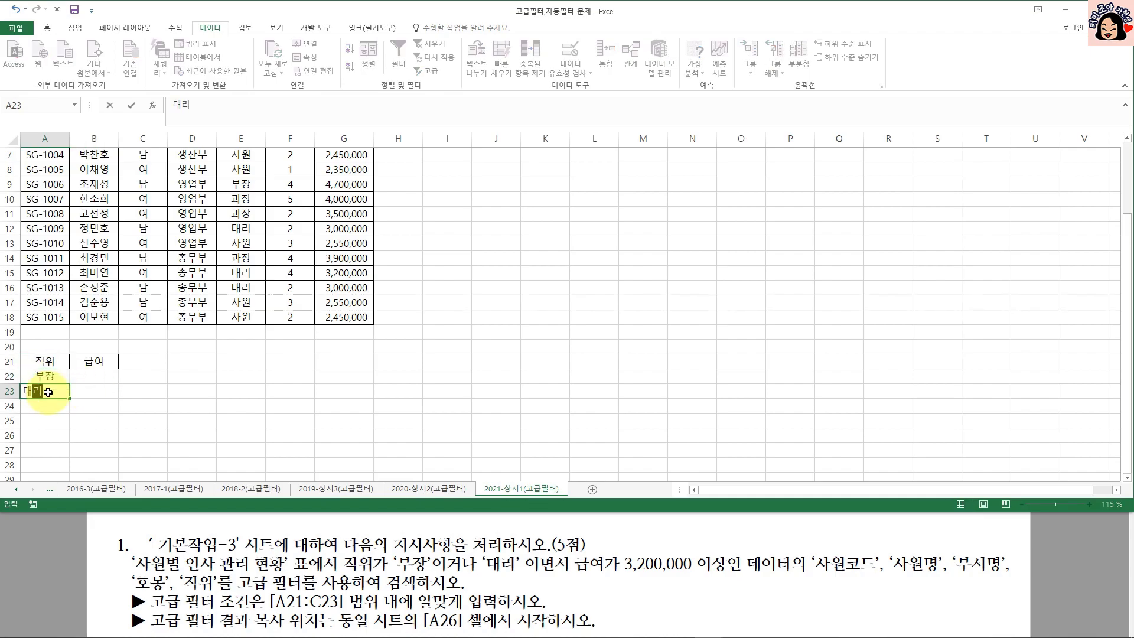
pyautogui.press('Return')
# Step: Enter the 급여 criterion >=3200000 in B23, on the same row as 대리
pyautogui.click(44, 361)
pyautogui.click(43, 376)
pyautogui.click(52, 393)
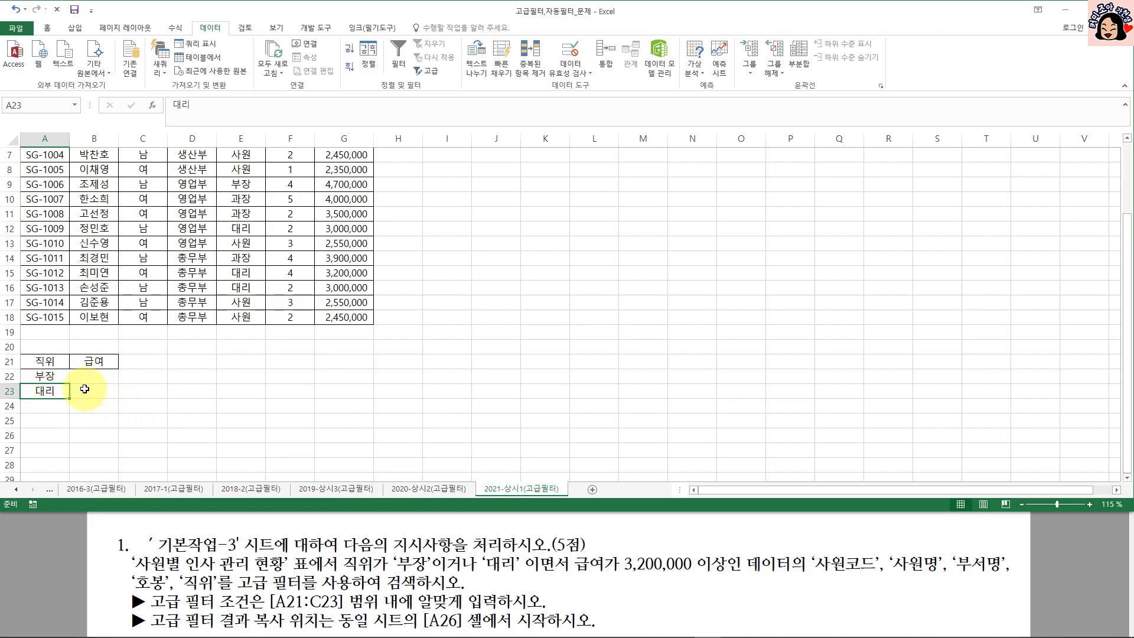
pyautogui.click(52, 376)
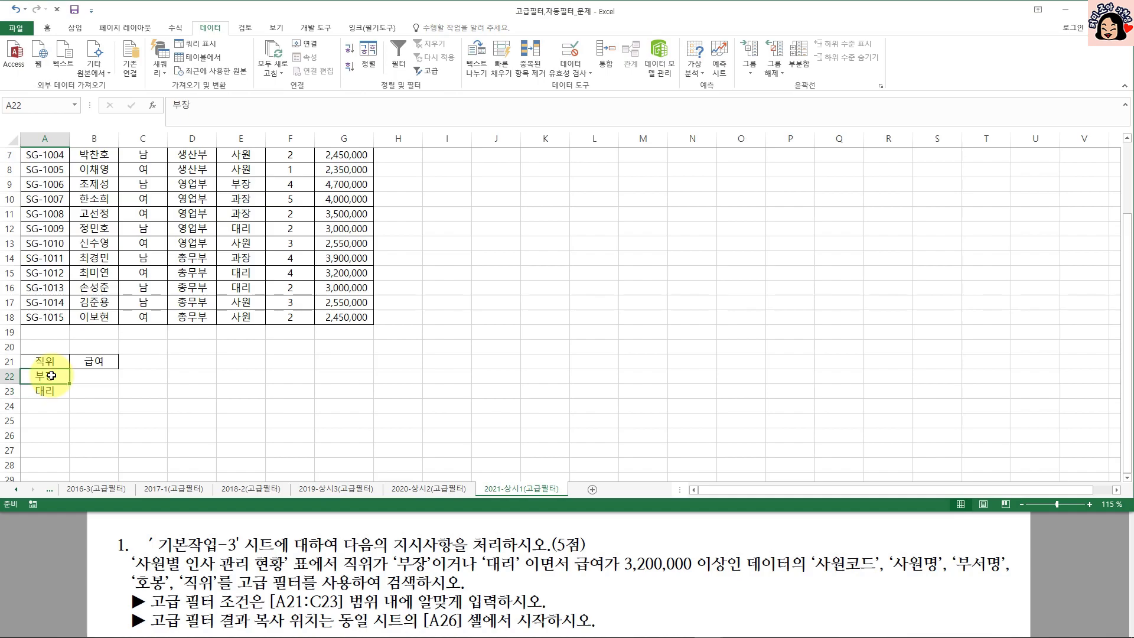
pyautogui.click(52, 392)
pyautogui.click(90, 390)
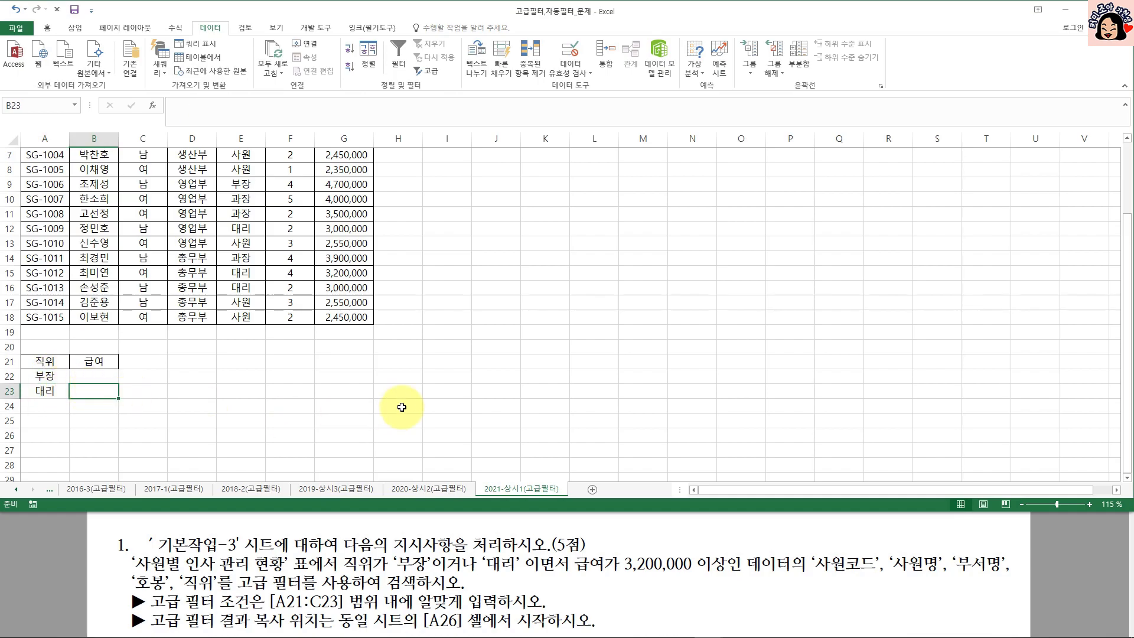
pyautogui.write('>=32')
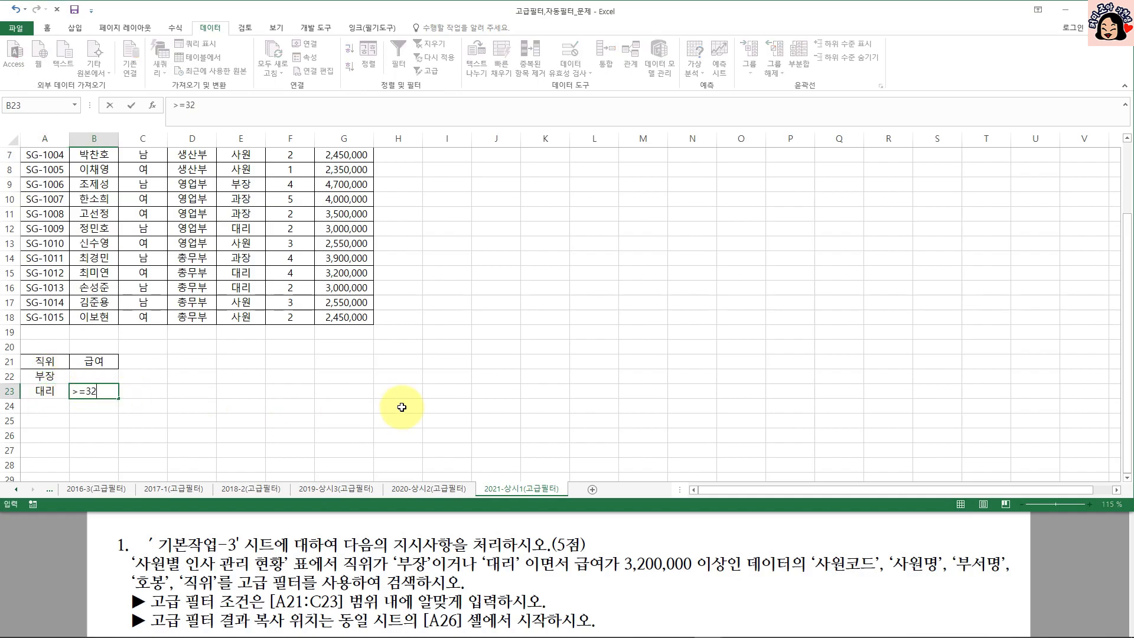
pyautogui.write('00000')
pyautogui.press('Return')
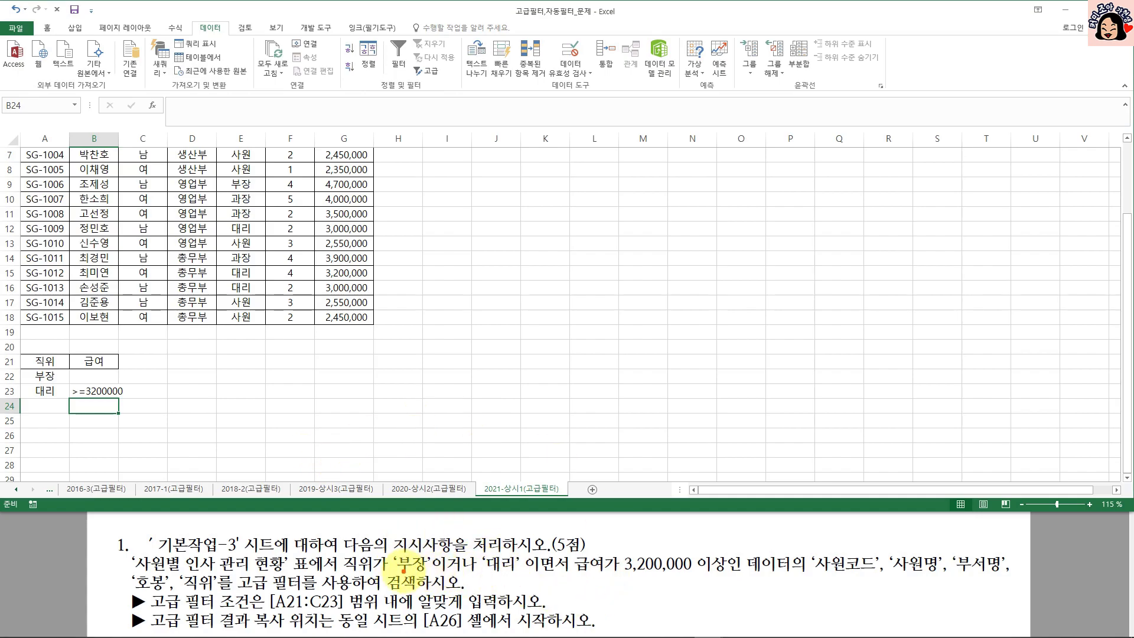
pyautogui.moveTo(392, 571); pyautogui.dragTo(725, 575)
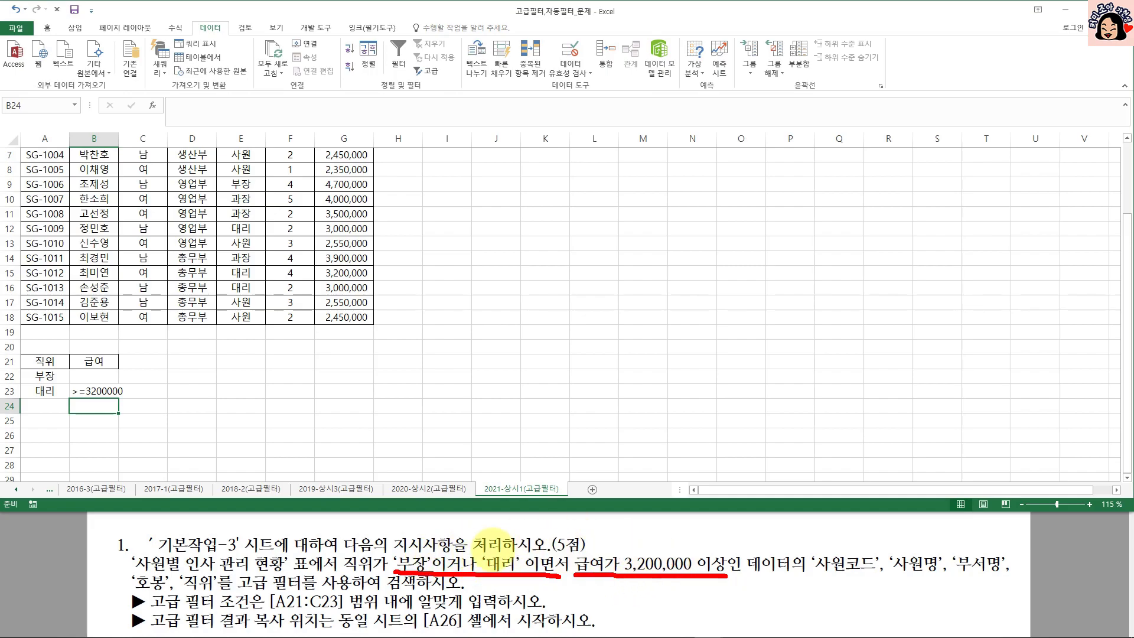
pyautogui.moveTo(444, 560)
pyautogui.mouseDown()
pyautogui.moveTo(519, 517)
pyautogui.moveTo(617, 534)
pyautogui.moveTo(636, 552)
pyautogui.mouseUp()
pyautogui.moveTo(629, 509); pyautogui.dragTo(607, 558)
pyautogui.moveTo(520, 581)
pyautogui.mouseDown()
pyautogui.moveTo(543, 617)
pyautogui.moveTo(626, 620)
pyautogui.moveTo(647, 584)
pyautogui.moveTo(679, 593)
pyautogui.mouseUp()
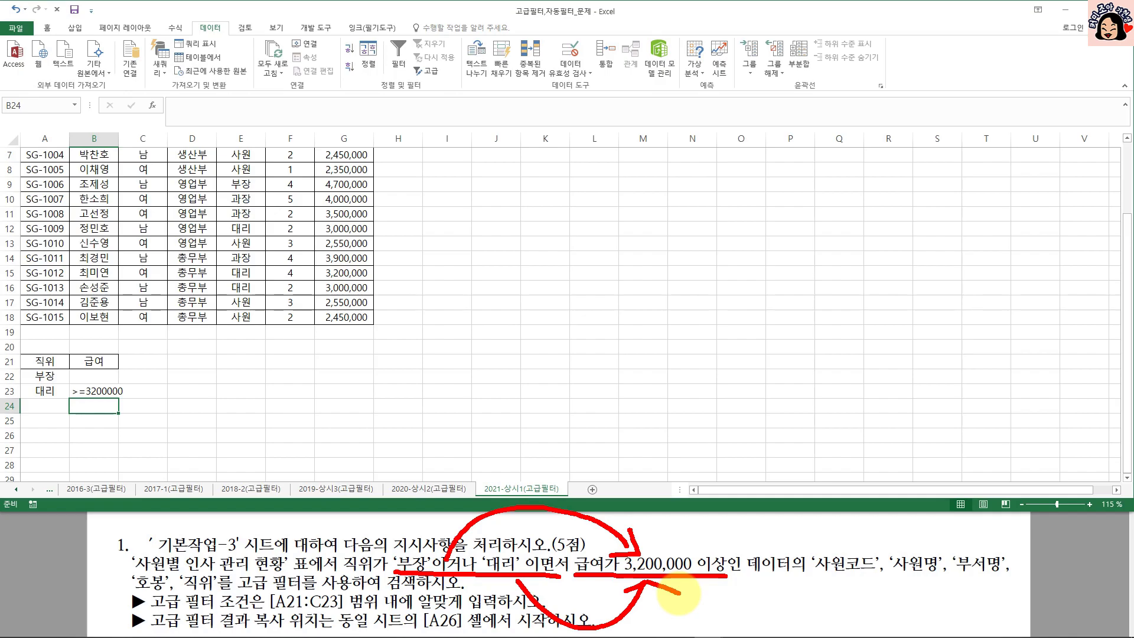
pyautogui.press('Escape')
# Step: Enter the same 급여 criterion >=3200000 in B22 for the 부장 row
pyautogui.click(94, 390)
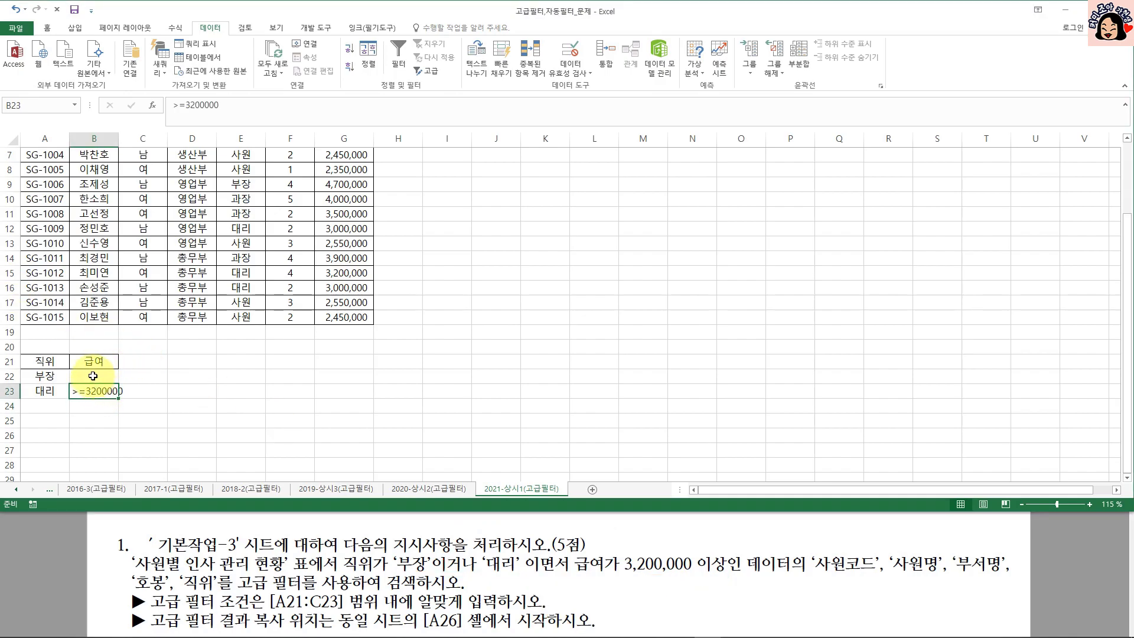
pyautogui.click(92, 375)
pyautogui.write('>')
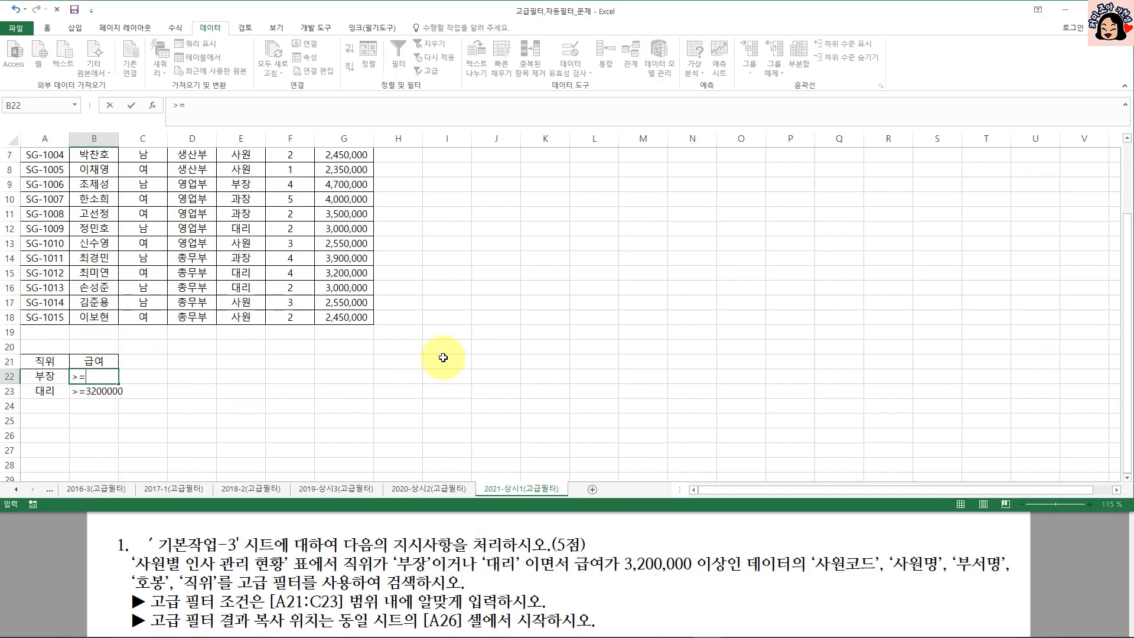
pyautogui.write('=3200000')
pyautogui.press('Return')
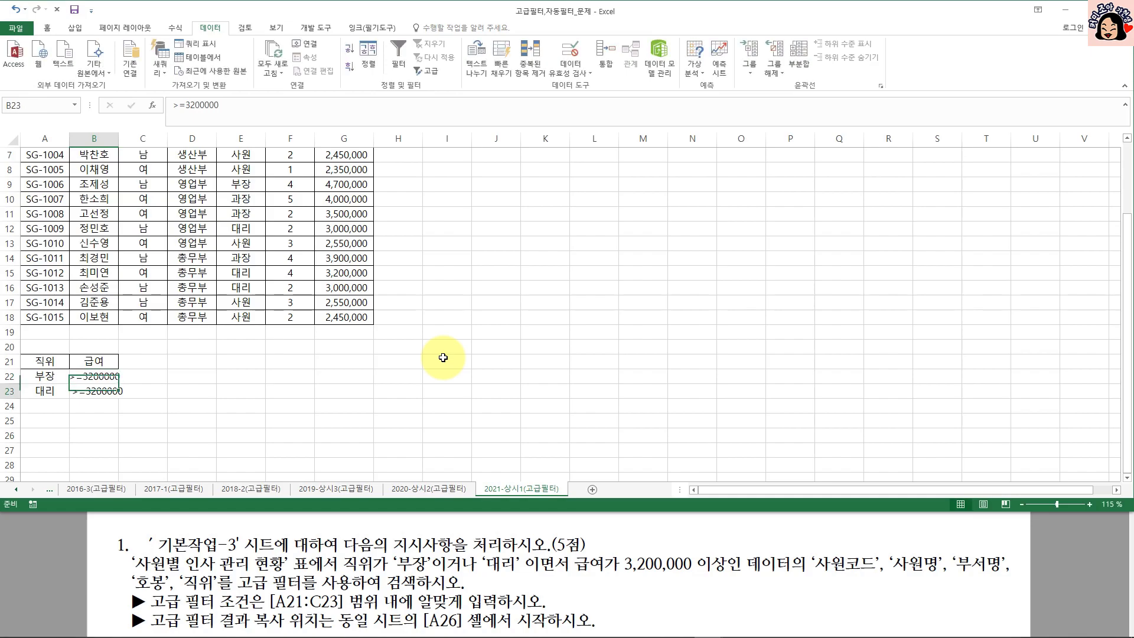
pyautogui.click(212, 417)
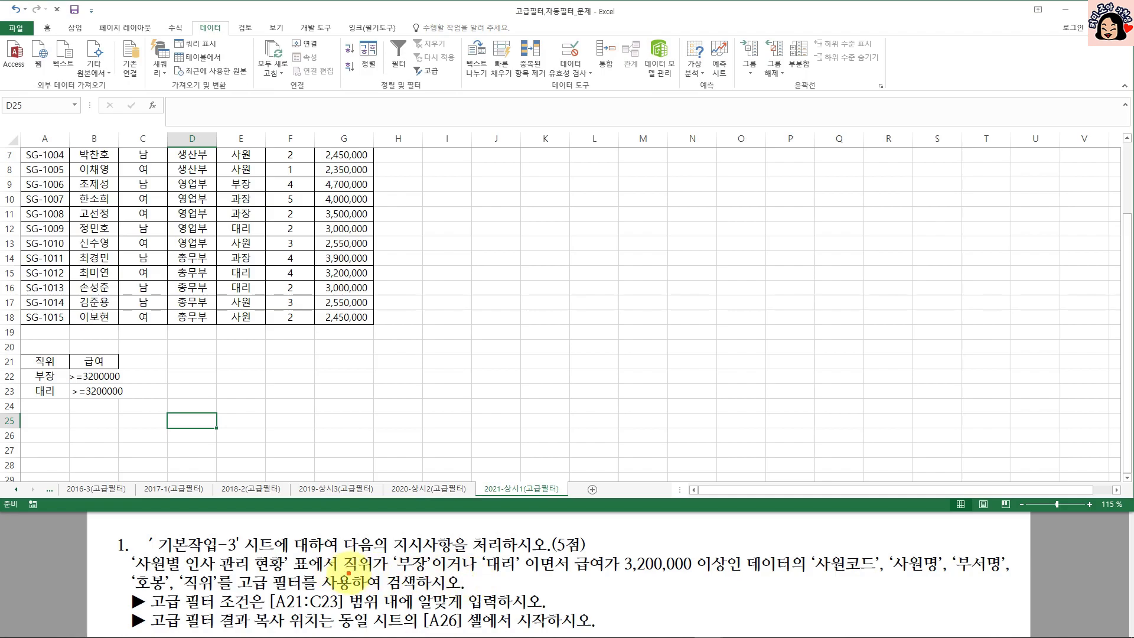
pyautogui.moveTo(347, 571); pyautogui.dragTo(688, 573)
pyautogui.moveTo(128, 369); pyautogui.dragTo(147, 369)
pyautogui.moveTo(137, 388); pyautogui.dragTo(164, 387)
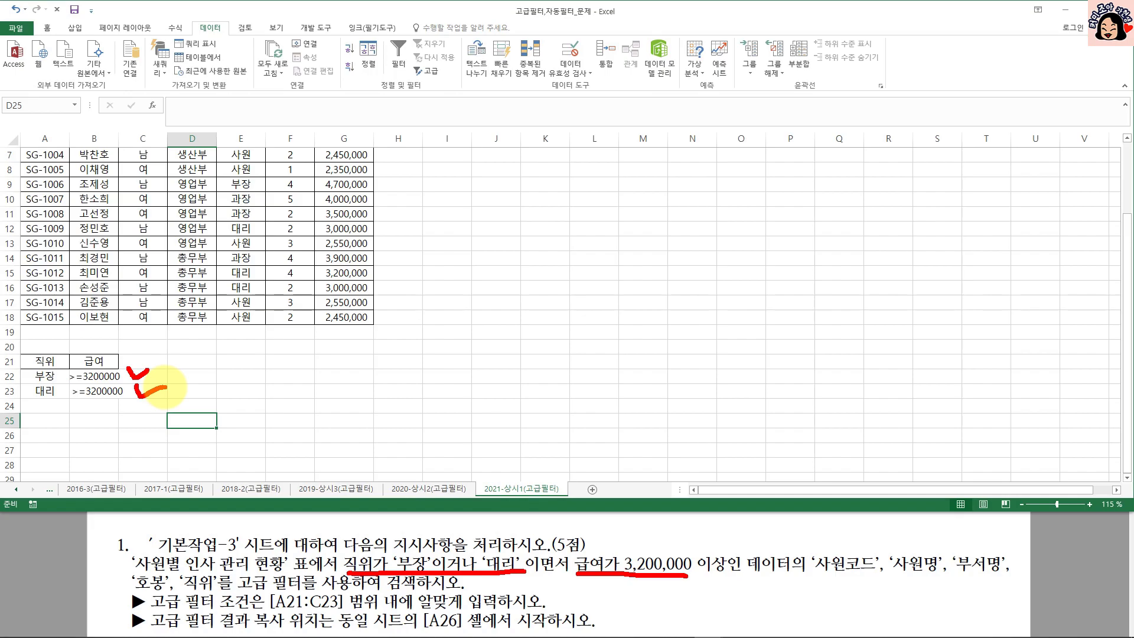
pyautogui.press('Escape')
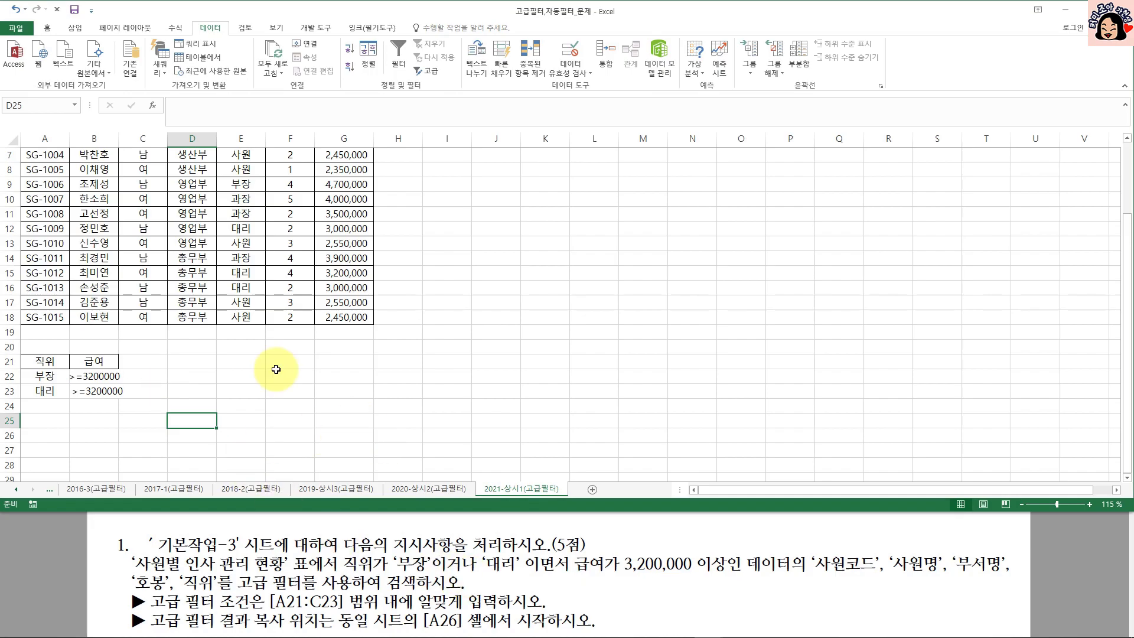
# Step: Check the source table headings 사원코드, 사원명, 부서명 and 직위 in row 3 against the fields requested in the task
pyautogui.scroll(2, 215, 322)
pyautogui.click(37, 187)
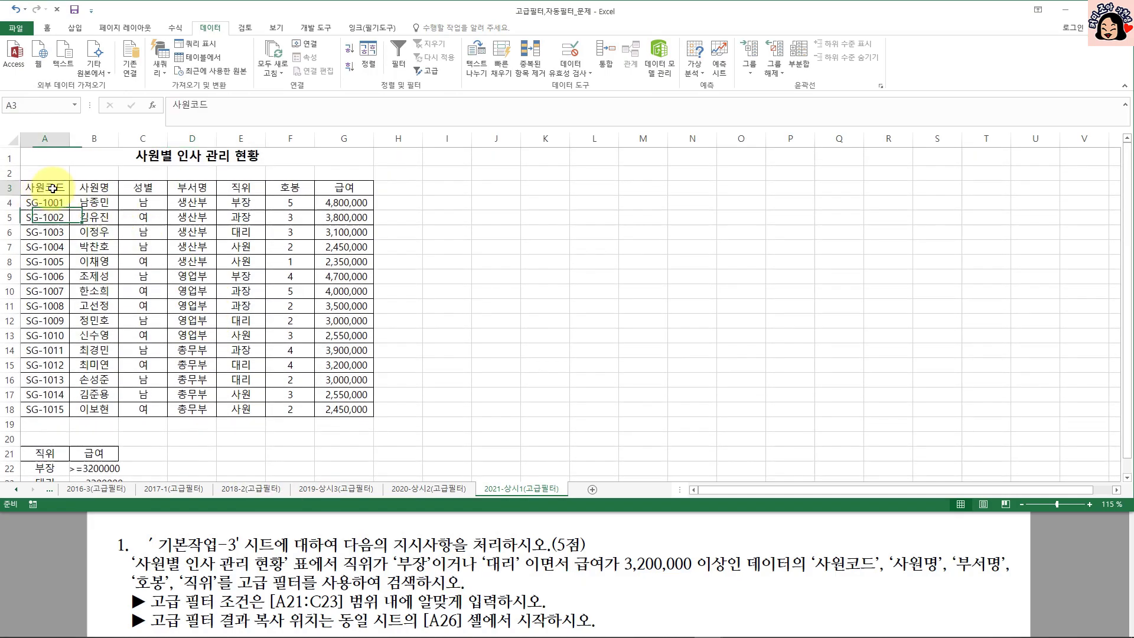
pyautogui.click(99, 187)
pyautogui.click(192, 187)
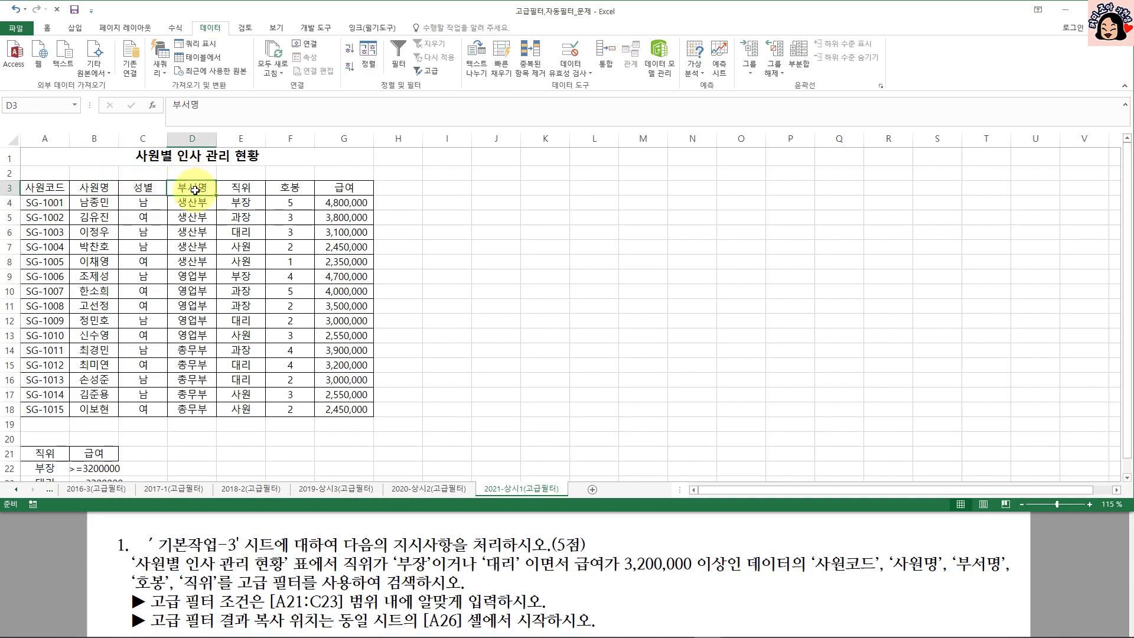
pyautogui.click(241, 187)
pyautogui.scroll(-2, 296, 299)
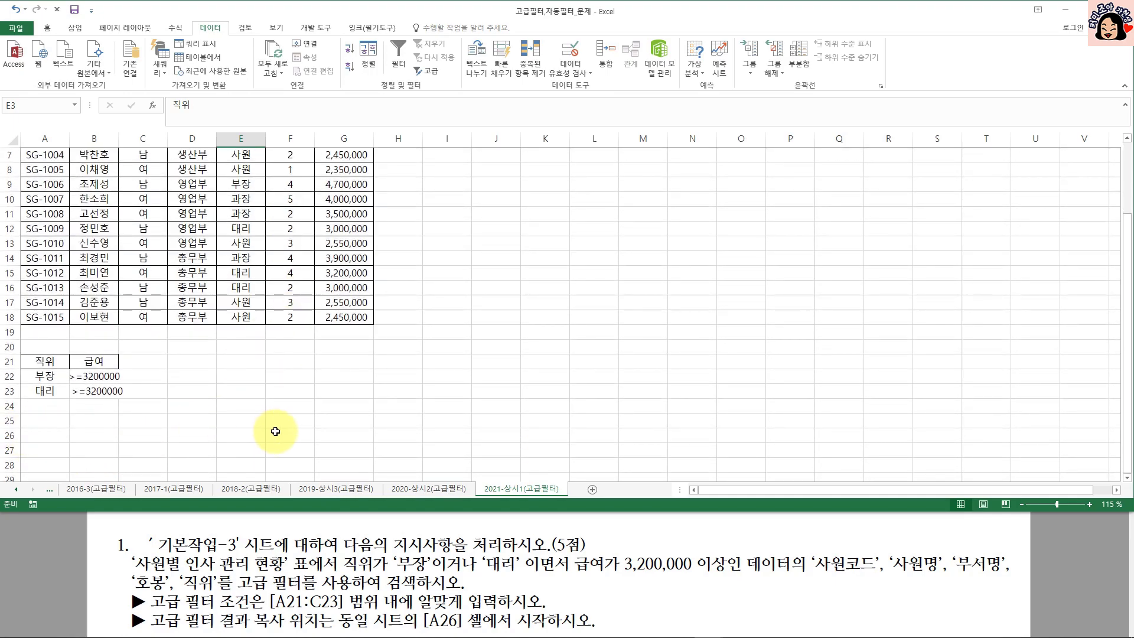
# Step: Start an Advanced Filter on the employee table A3:G18 with A21:B23 as the criteria range
pyautogui.click(227, 257)
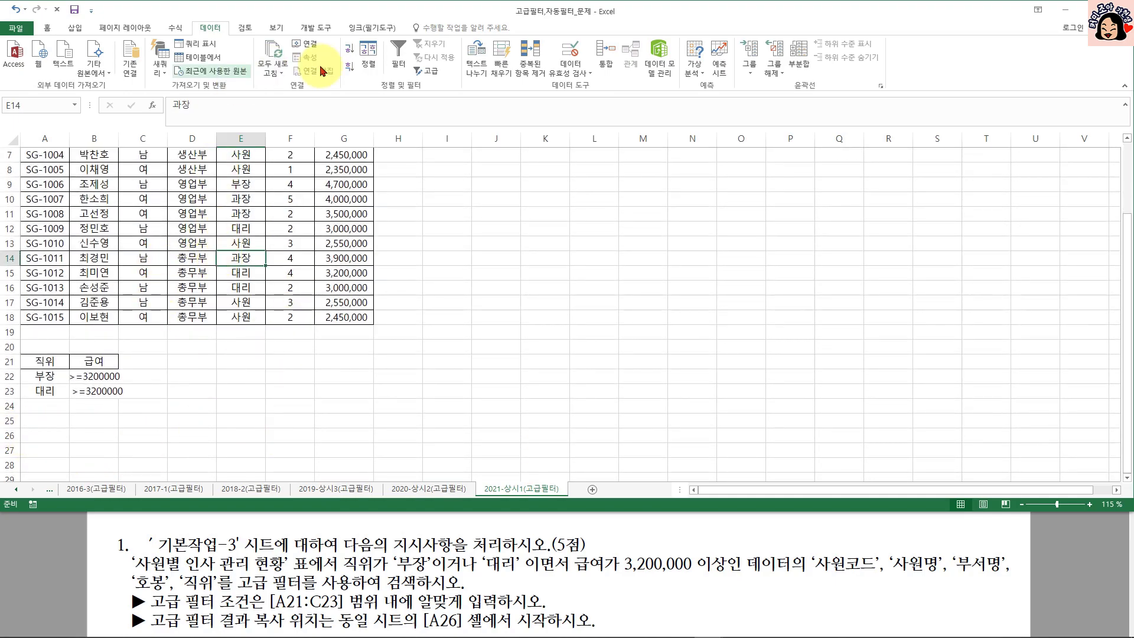
pyautogui.click(425, 72)
pyautogui.scroll(2, 299, 212)
pyautogui.scroll(-2, 378, 284)
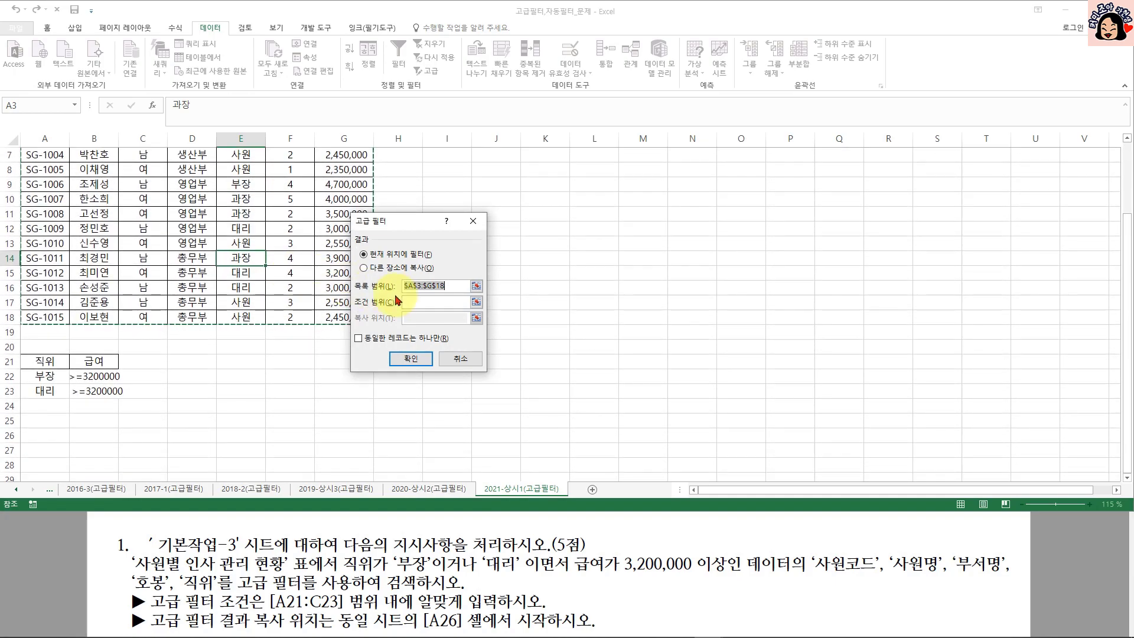
pyautogui.click(413, 302)
pyautogui.moveTo(44, 361); pyautogui.dragTo(94, 390)
# Step: Set the filter to copy its results to another location starting at A26, and run it
pyautogui.click(369, 269)
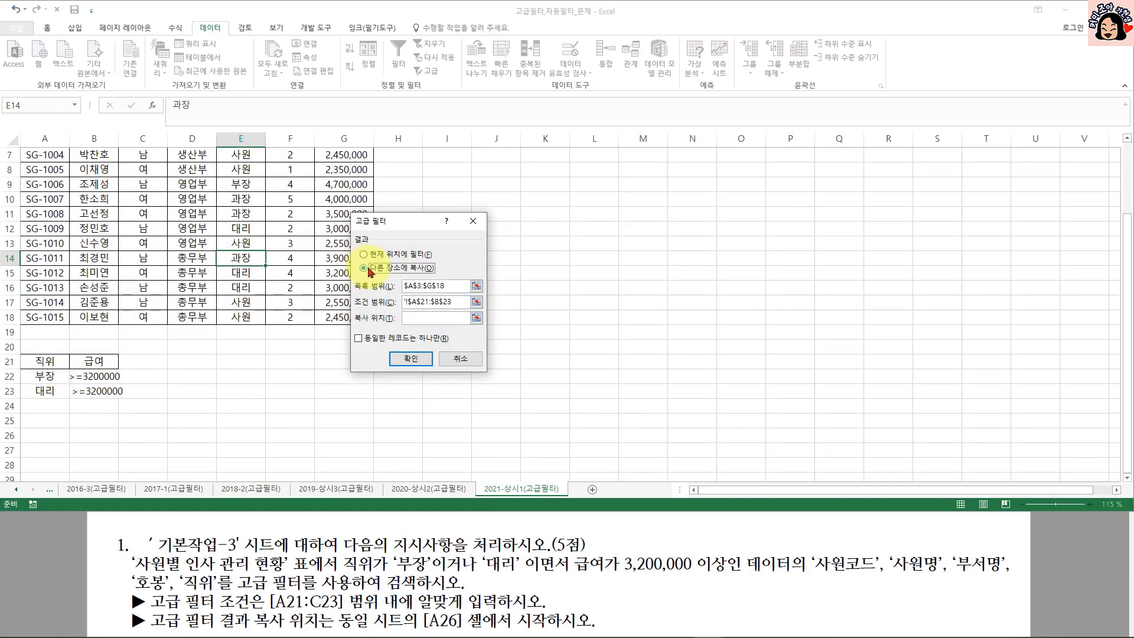
pyautogui.click(413, 318)
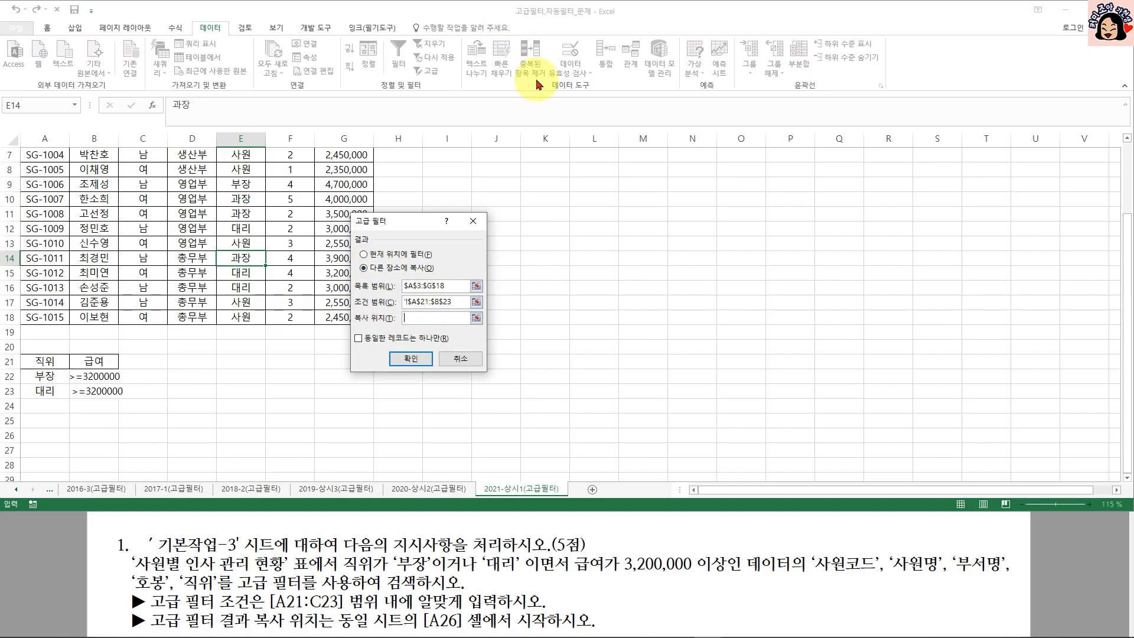
pyautogui.click(50, 436)
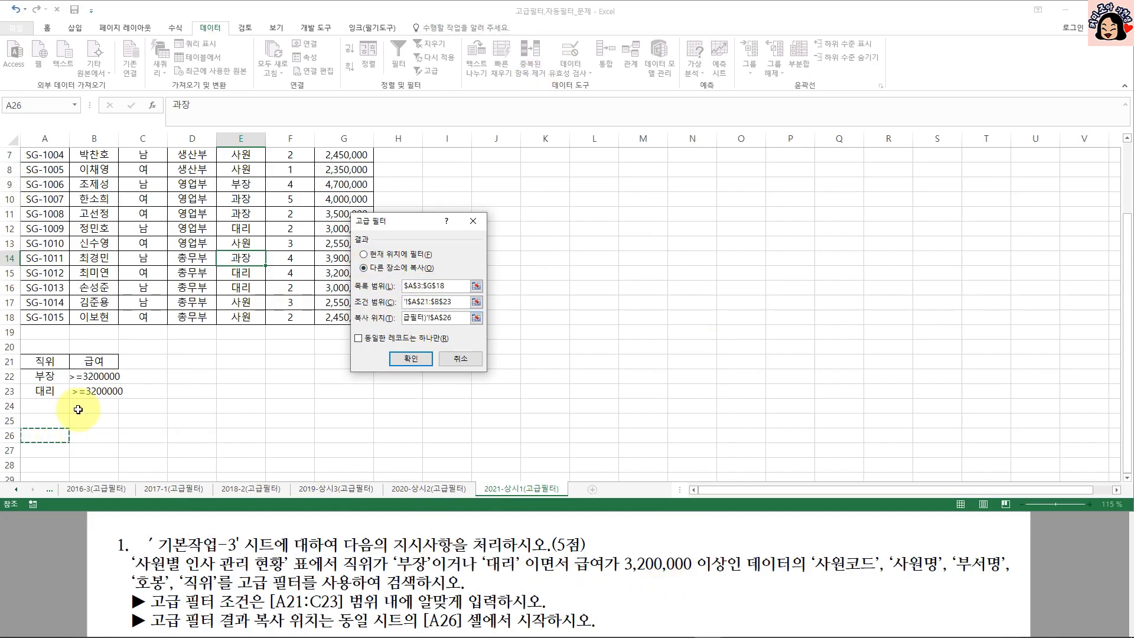
pyautogui.click(422, 361)
pyautogui.scroll(-4, 366, 342)
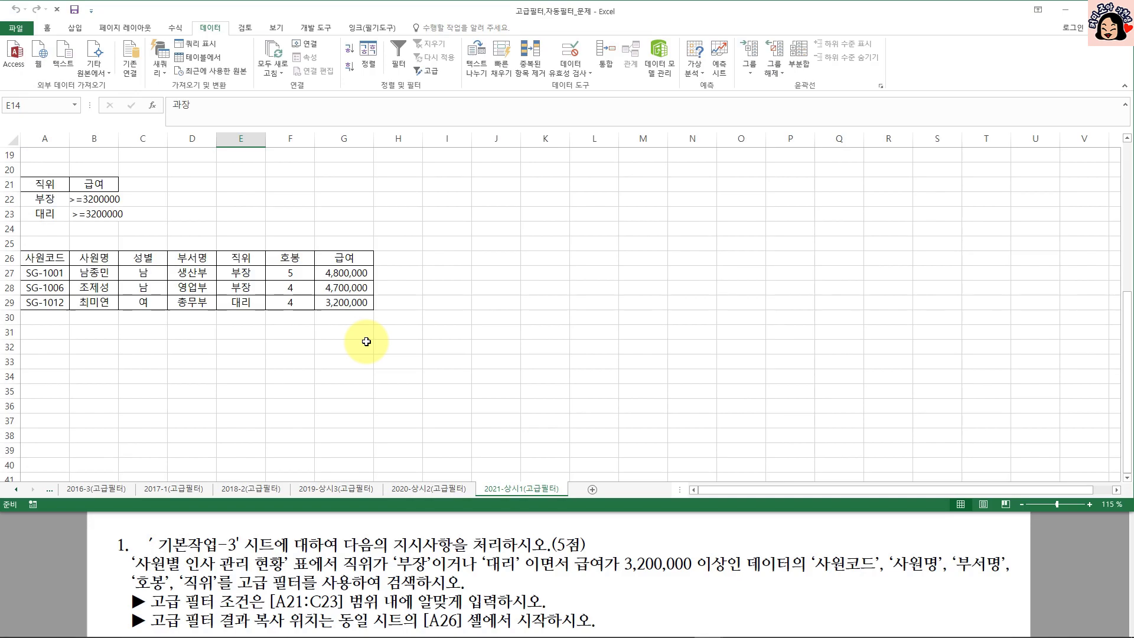
# Step: Compare each extracted column in A26:G29 with the fields the task asks for
pyautogui.click(59, 260)
pyautogui.moveTo(64, 261); pyautogui.dragTo(82, 300)
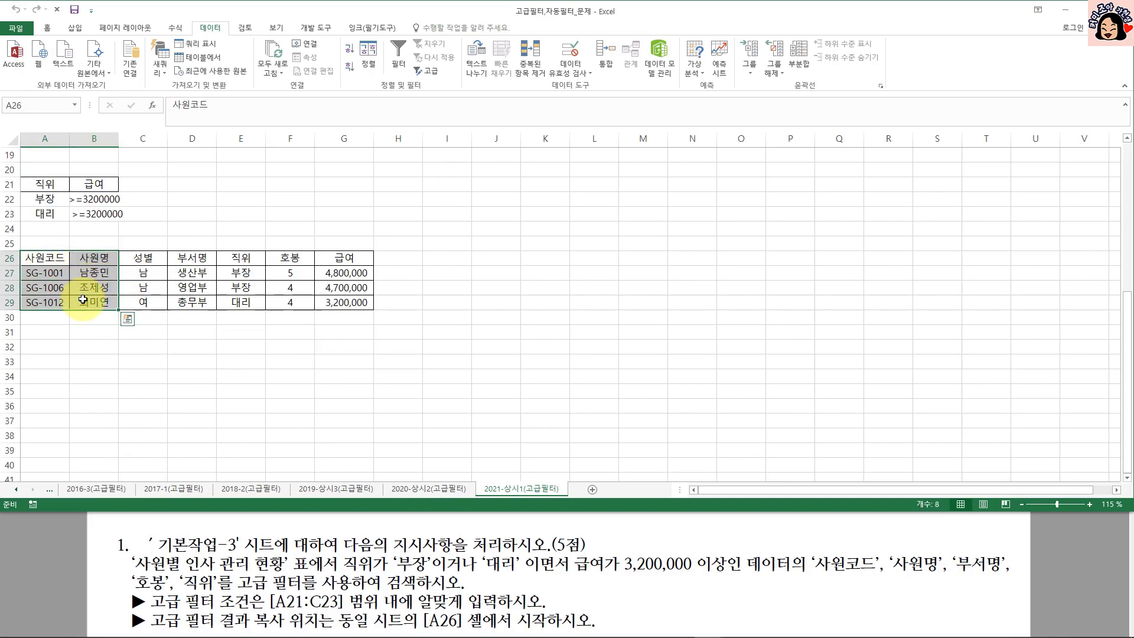
pyautogui.moveTo(143, 258); pyautogui.dragTo(146, 302)
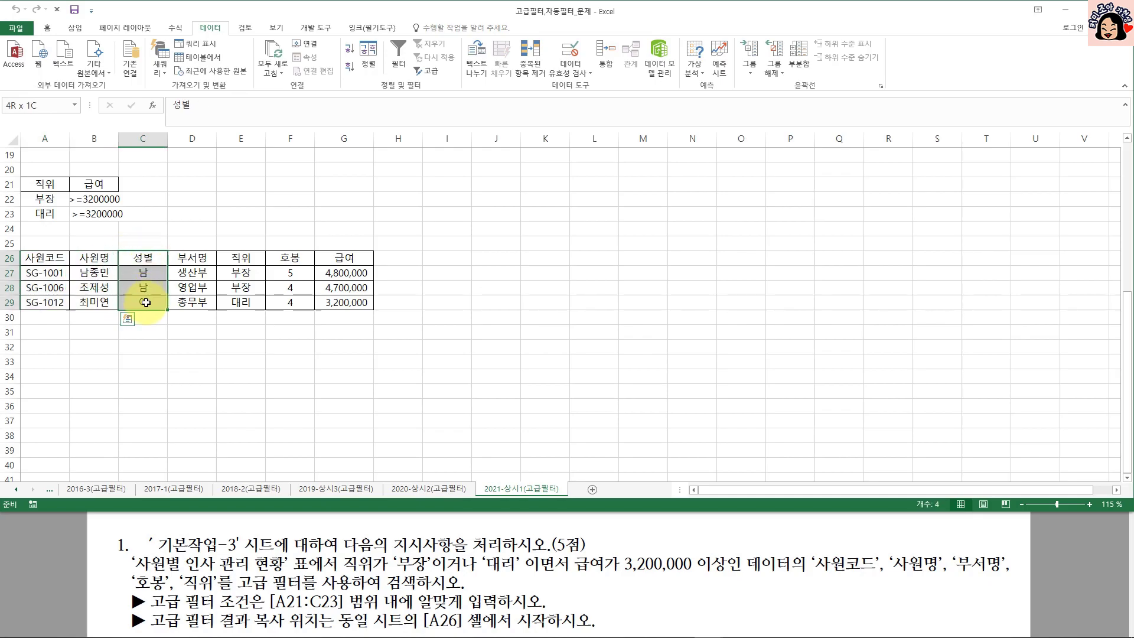
pyautogui.moveTo(144, 258); pyautogui.dragTo(146, 302)
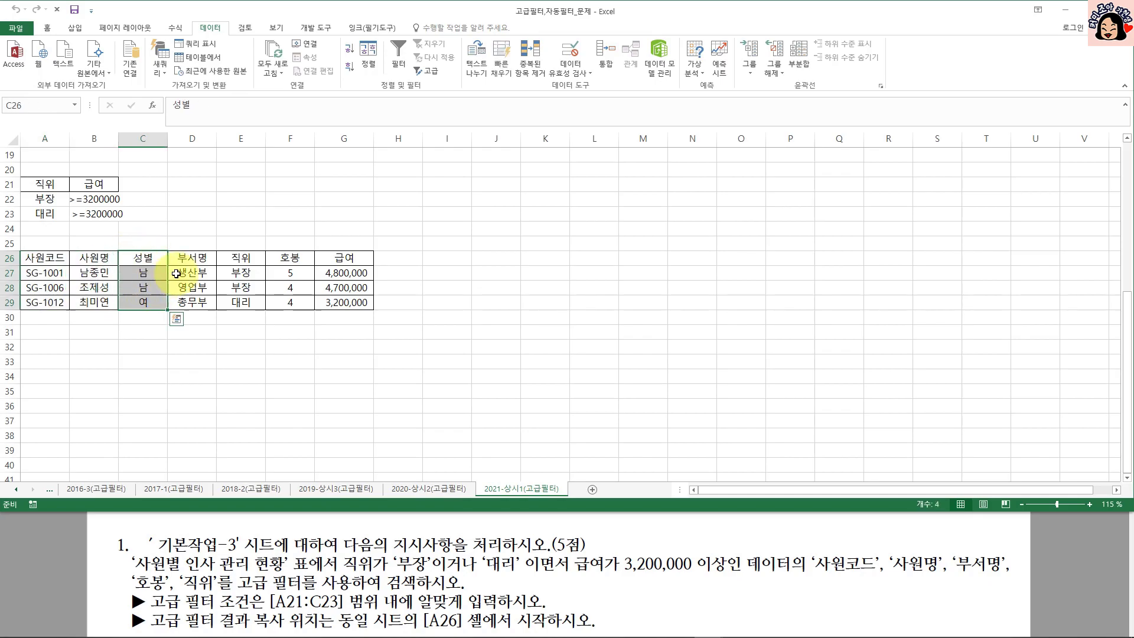
pyautogui.moveTo(191, 258); pyautogui.dragTo(192, 301)
pyautogui.moveTo(295, 258); pyautogui.dragTo(243, 302)
pyautogui.moveTo(344, 258); pyautogui.dragTo(349, 301)
# Step: Delete the unrequested 성별 (C26:C29) and 급여 (G26:G29) cells from the extracted results, shifting cells left
pyautogui.moveTo(157, 261); pyautogui.dragTo(145, 302)
pyautogui.moveTo(343, 258); pyautogui.dragTo(349, 302)
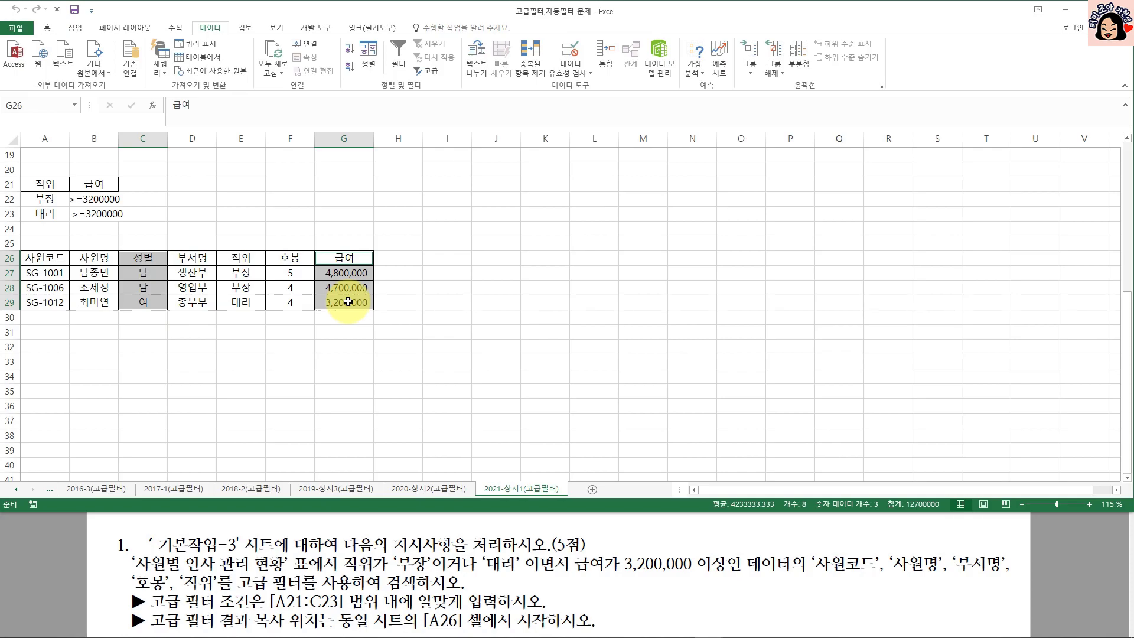
pyautogui.hotkey('ctrl', '-')
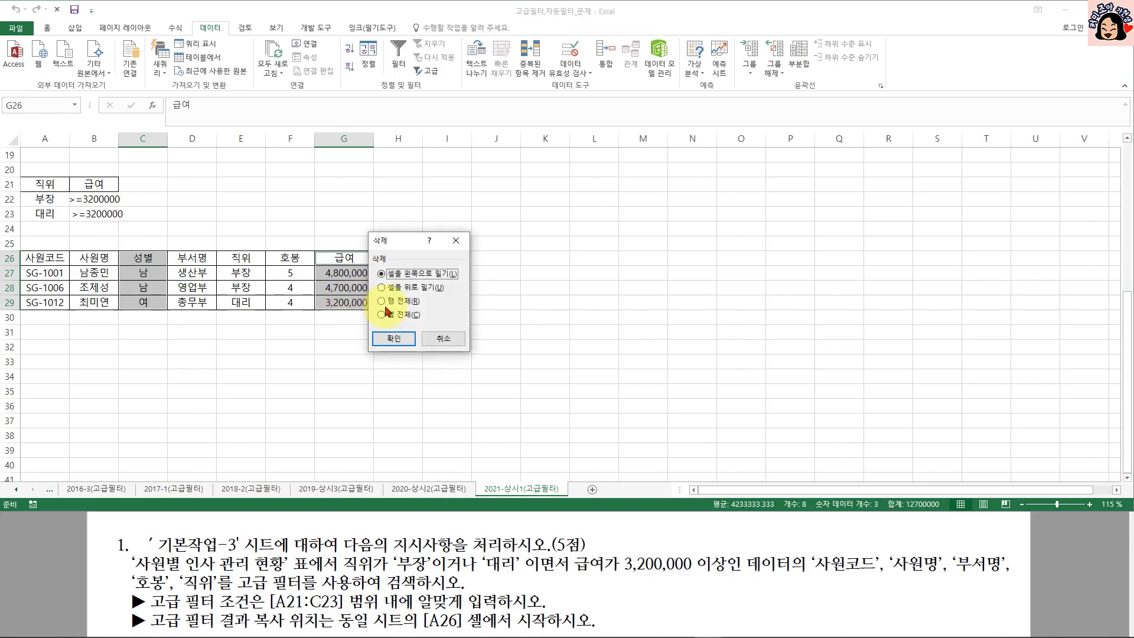
pyautogui.click(393, 338)
pyautogui.click(181, 336)
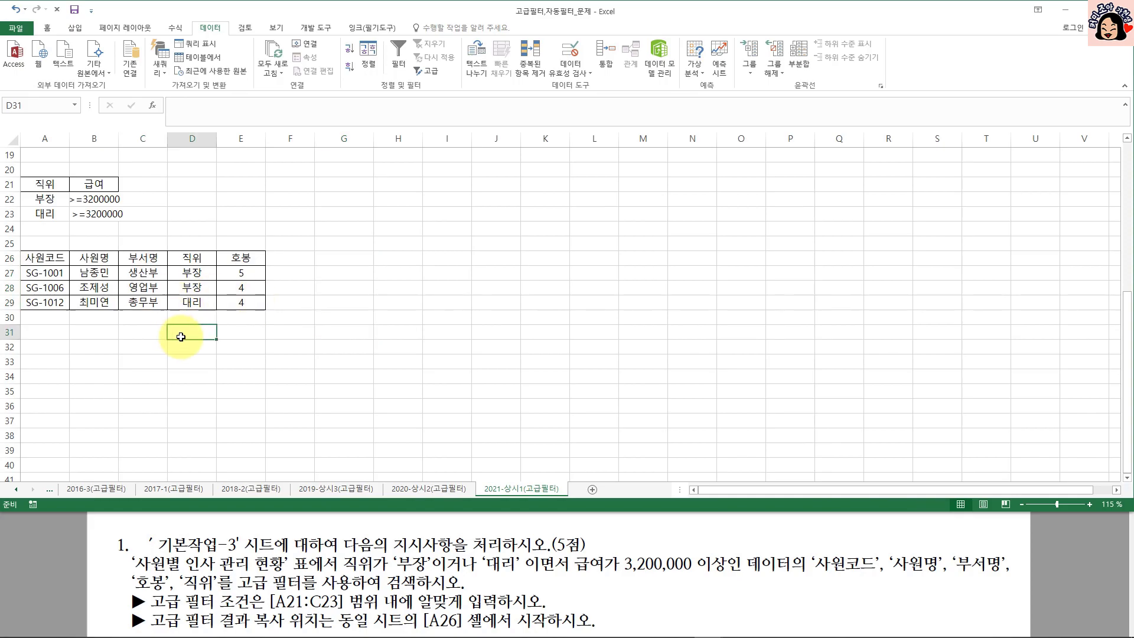
# Step: Move the extracted 호봉 column ahead of 직위 by cutting E26:E29 and inserting the cut cells at D26
pyautogui.moveTo(193, 255); pyautogui.dragTo(191, 297)
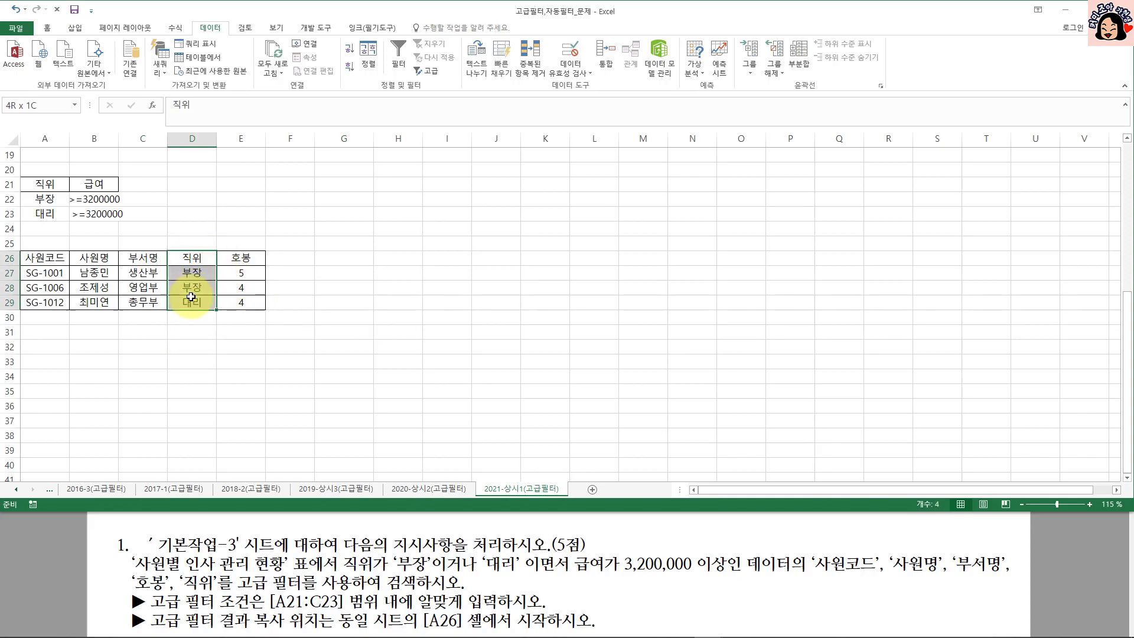
pyautogui.moveTo(240, 257); pyautogui.dragTo(242, 301)
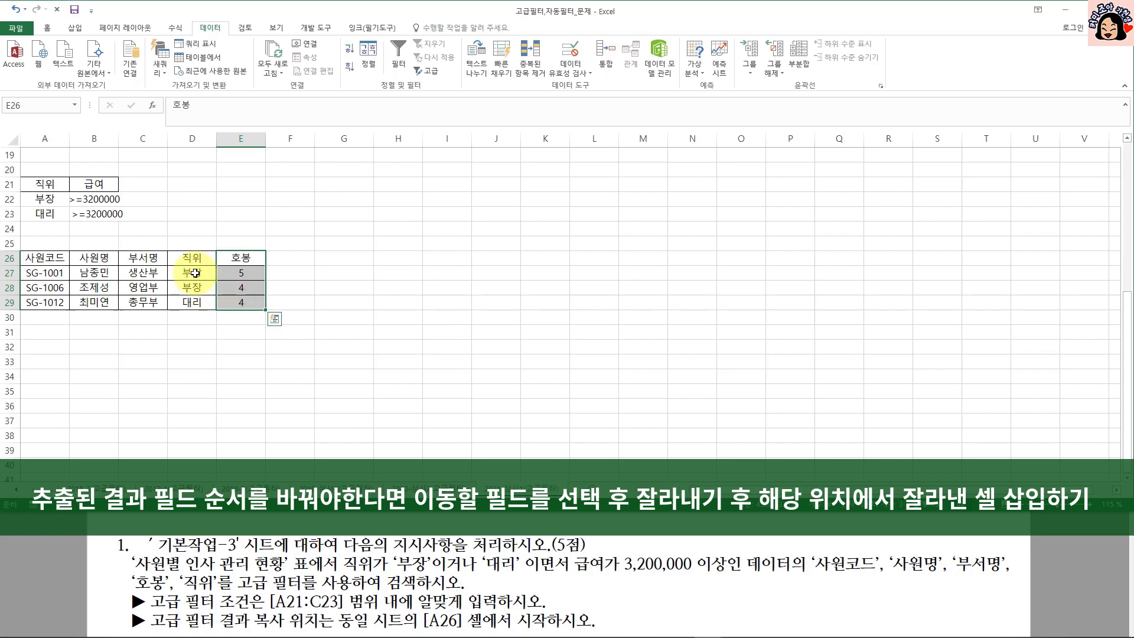
pyautogui.click(245, 258)
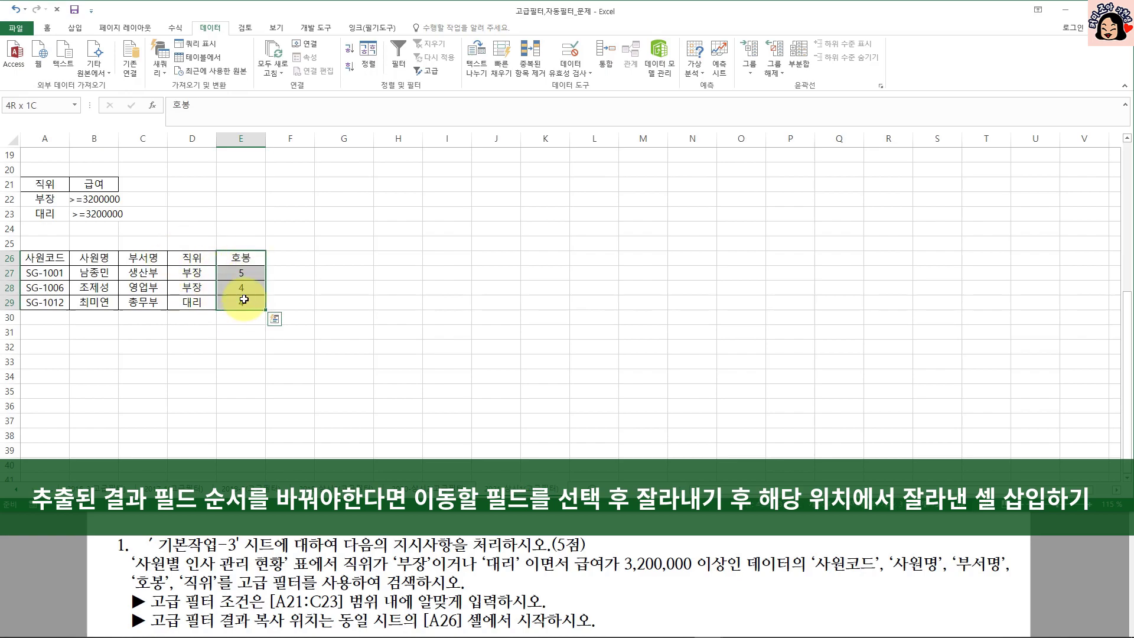
pyautogui.click(250, 258)
pyautogui.moveTo(251, 258); pyautogui.dragTo(243, 301)
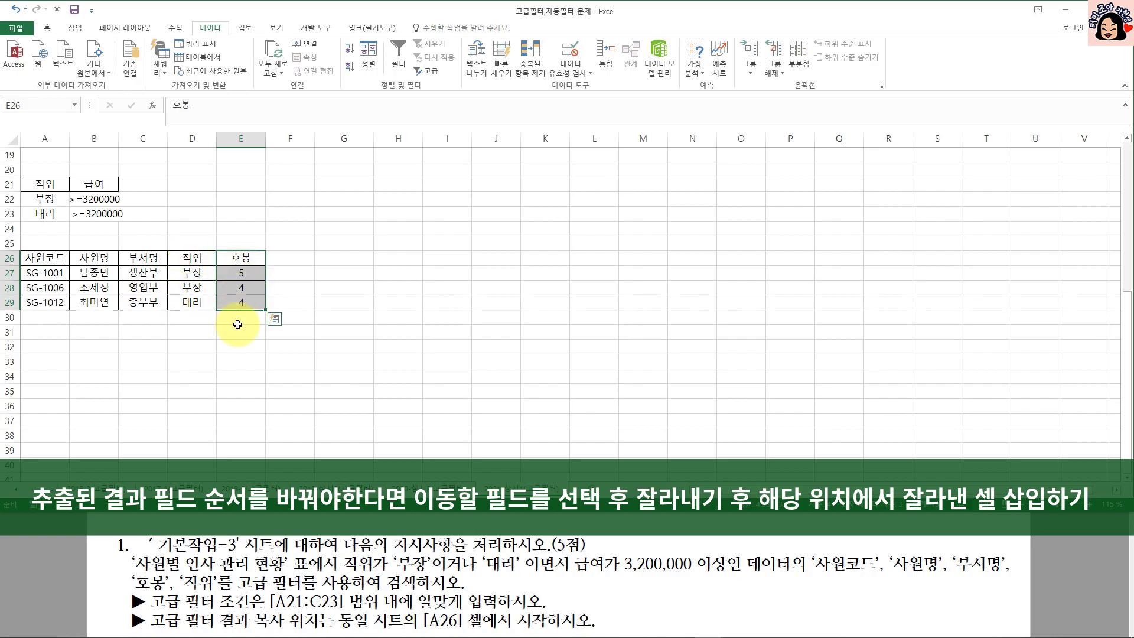
pyautogui.rightClick(249, 280)
pyautogui.click(289, 286)
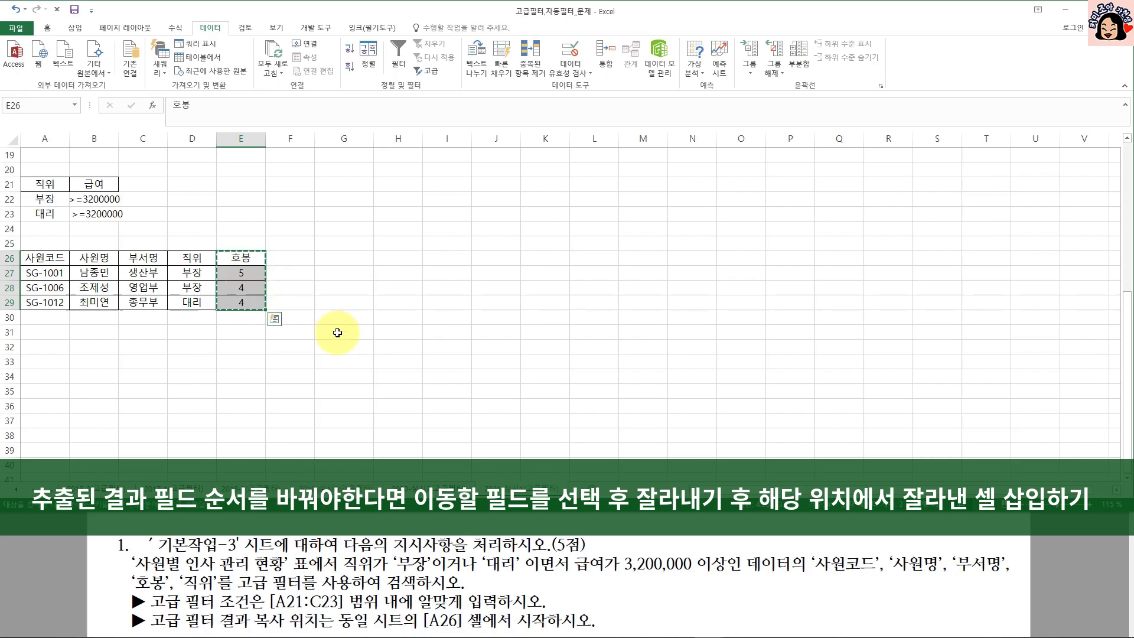
pyautogui.click(195, 259)
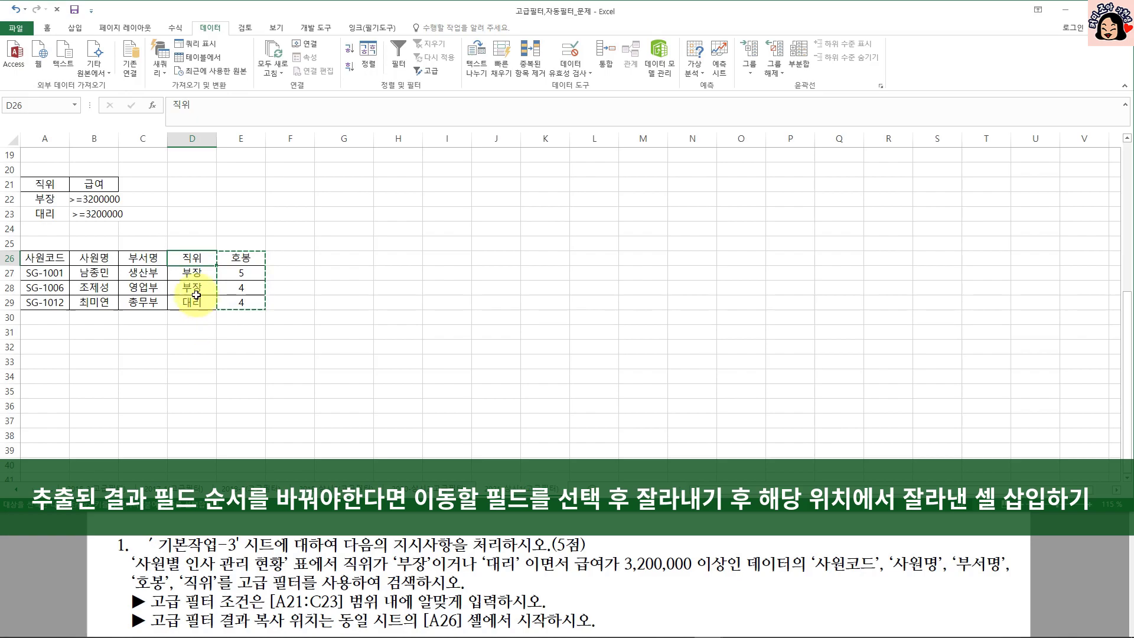
pyautogui.rightClick(197, 261)
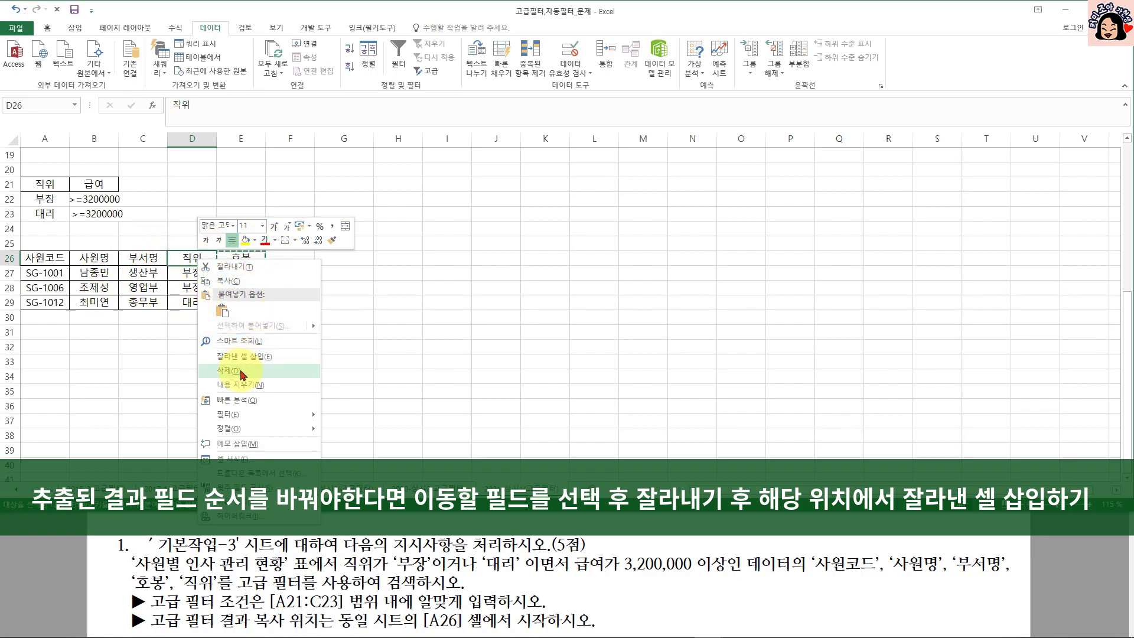
pyautogui.click(251, 356)
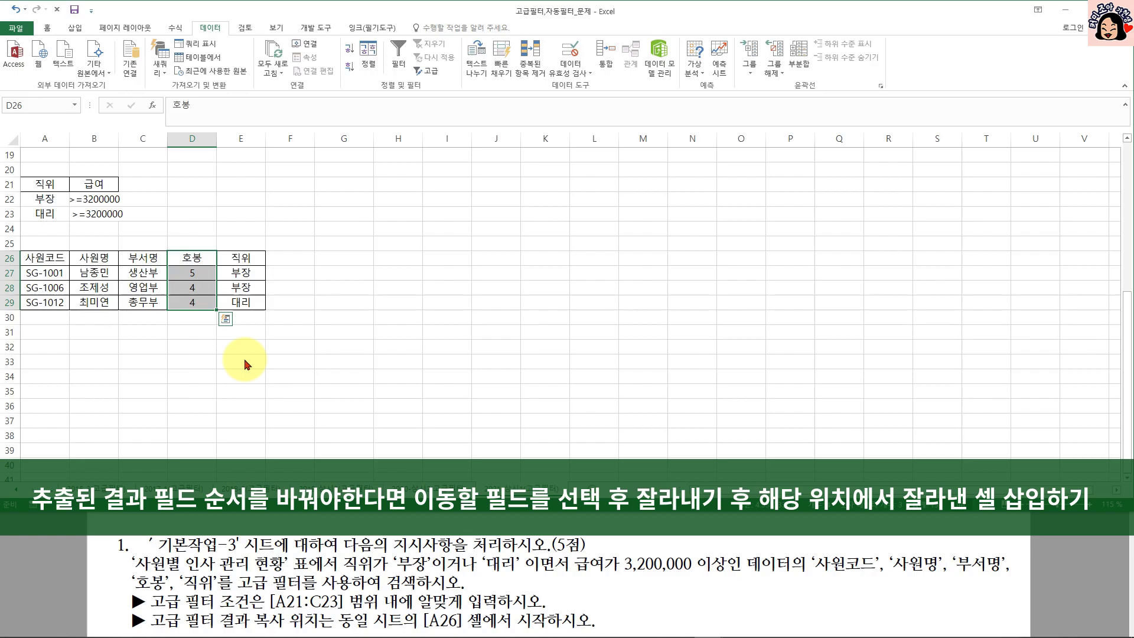
pyautogui.click(200, 359)
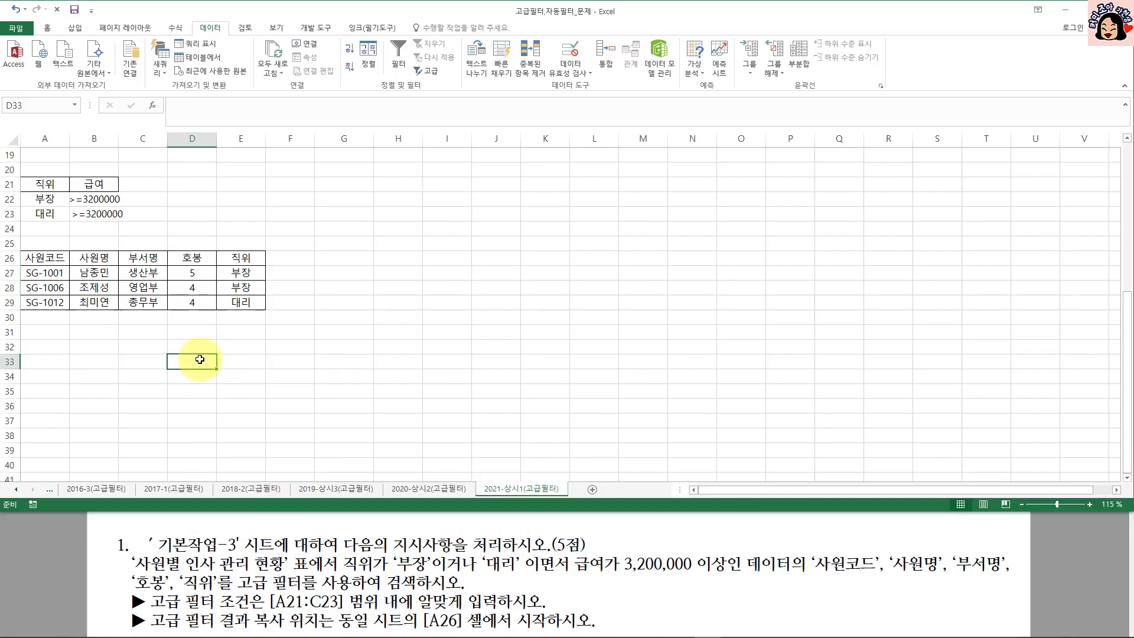
# Step: Check the order of the extracted headings in A26:E26 against the field order requested in the task
pyautogui.click(51, 255)
pyautogui.click(96, 255)
pyautogui.click(131, 253)
pyautogui.click(191, 257)
pyautogui.click(236, 257)
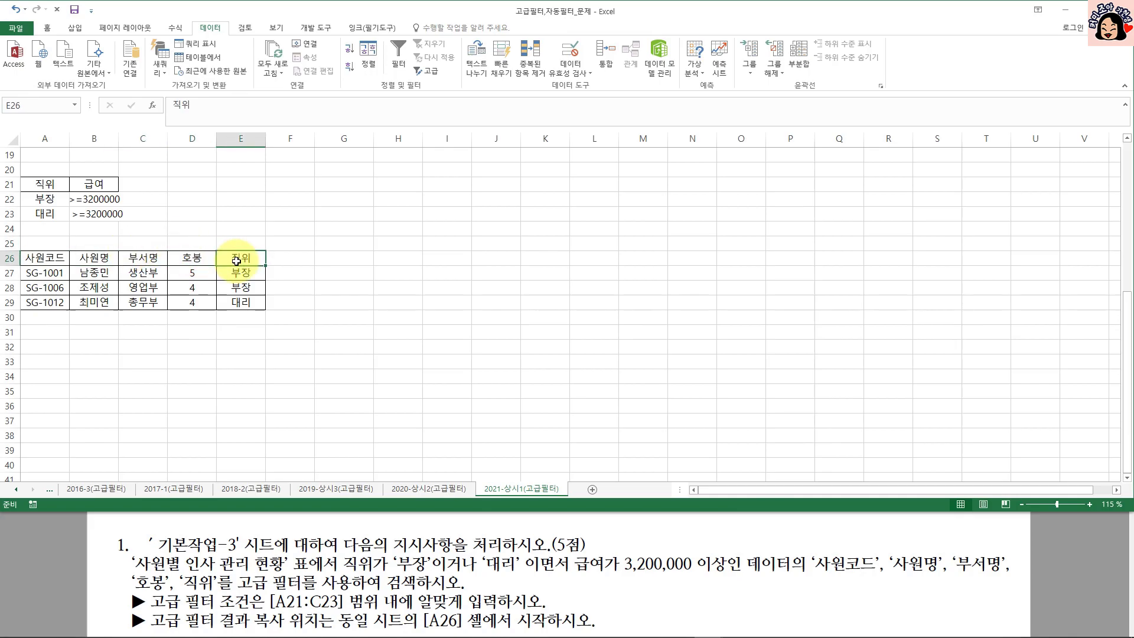
pyautogui.click(235, 292)
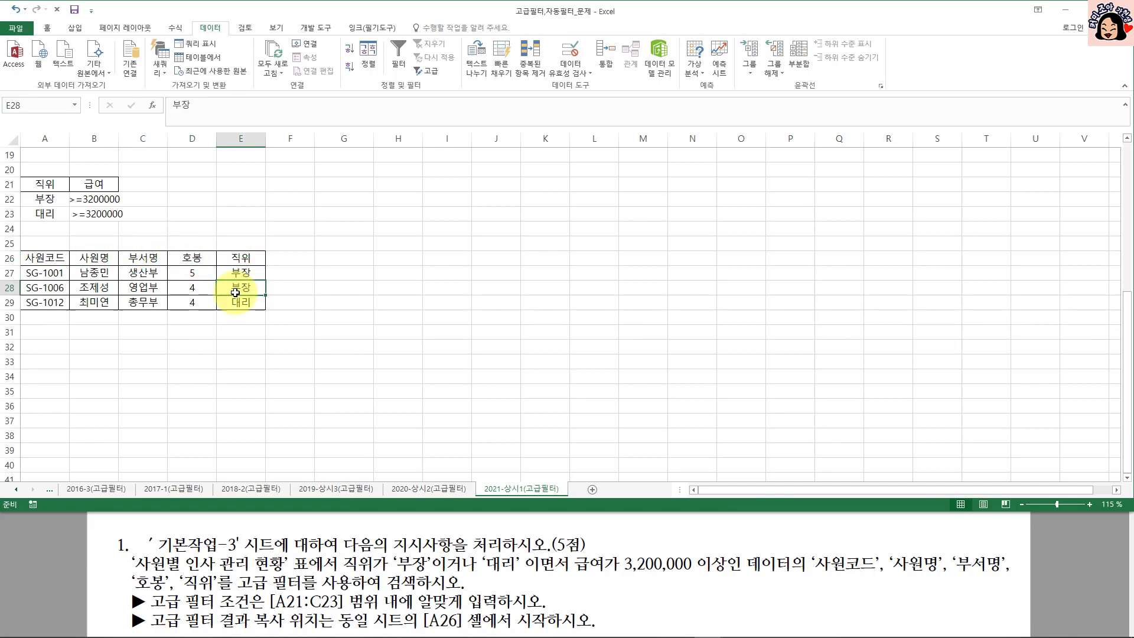
pyautogui.scroll(2, 298, 307)
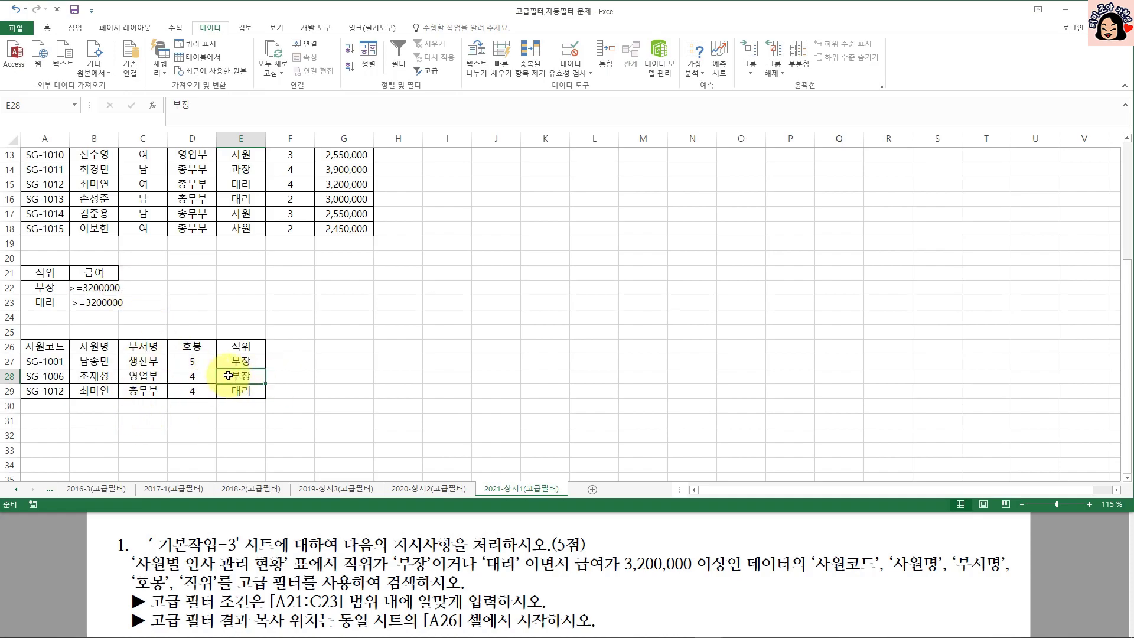
pyautogui.scroll(2, 228, 375)
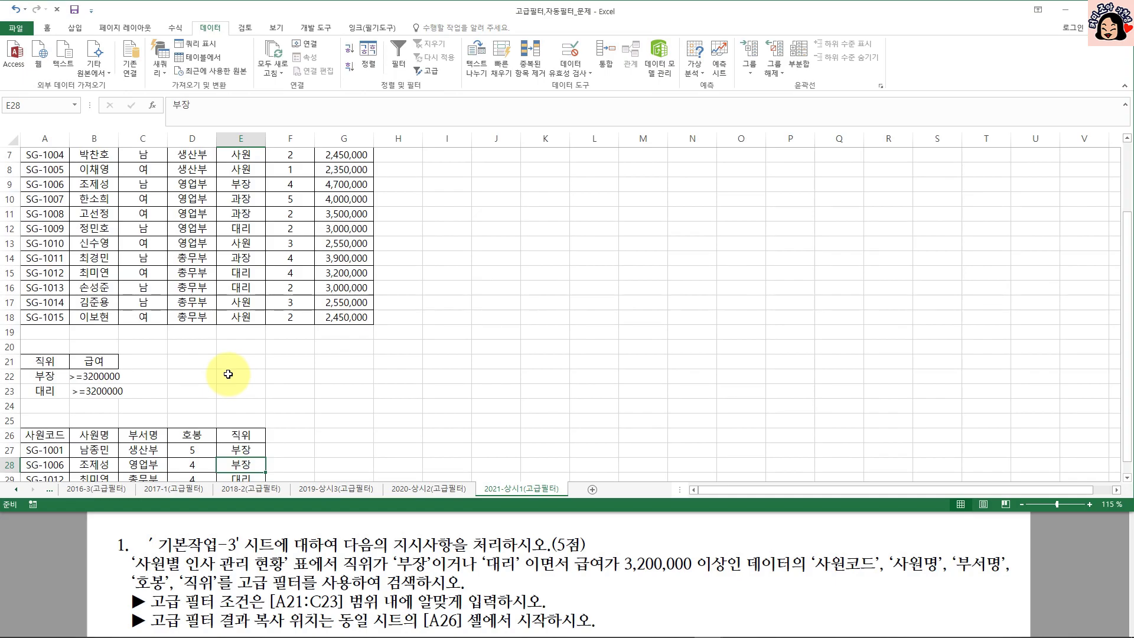
pyautogui.scroll(2, 227, 374)
pyautogui.scroll(-4, 230, 378)
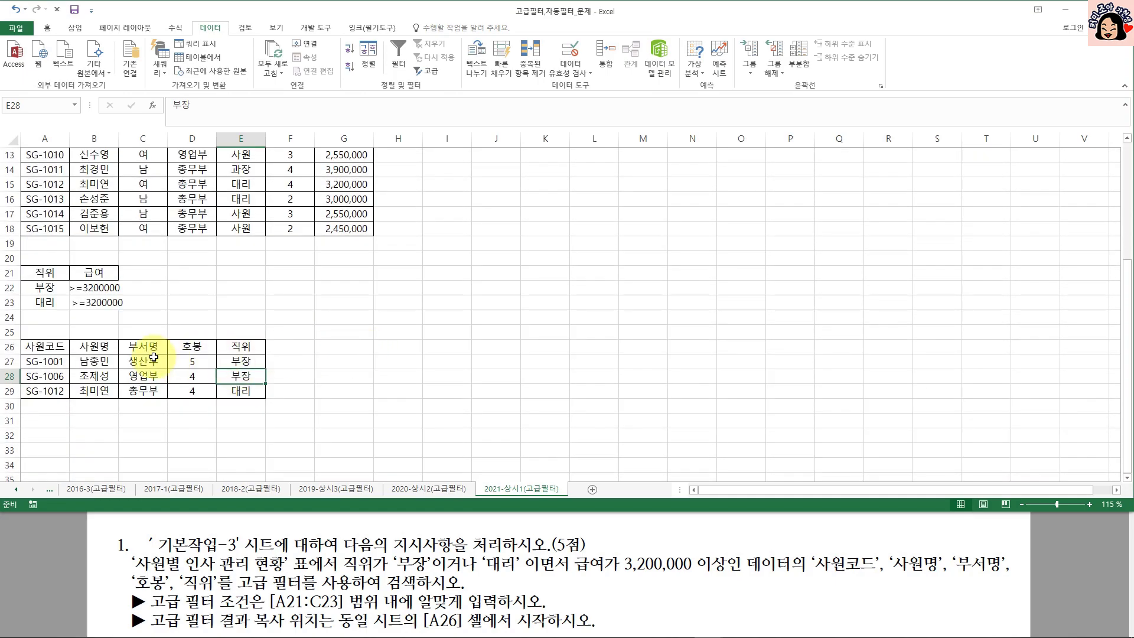
pyautogui.scroll(4, 333, 370)
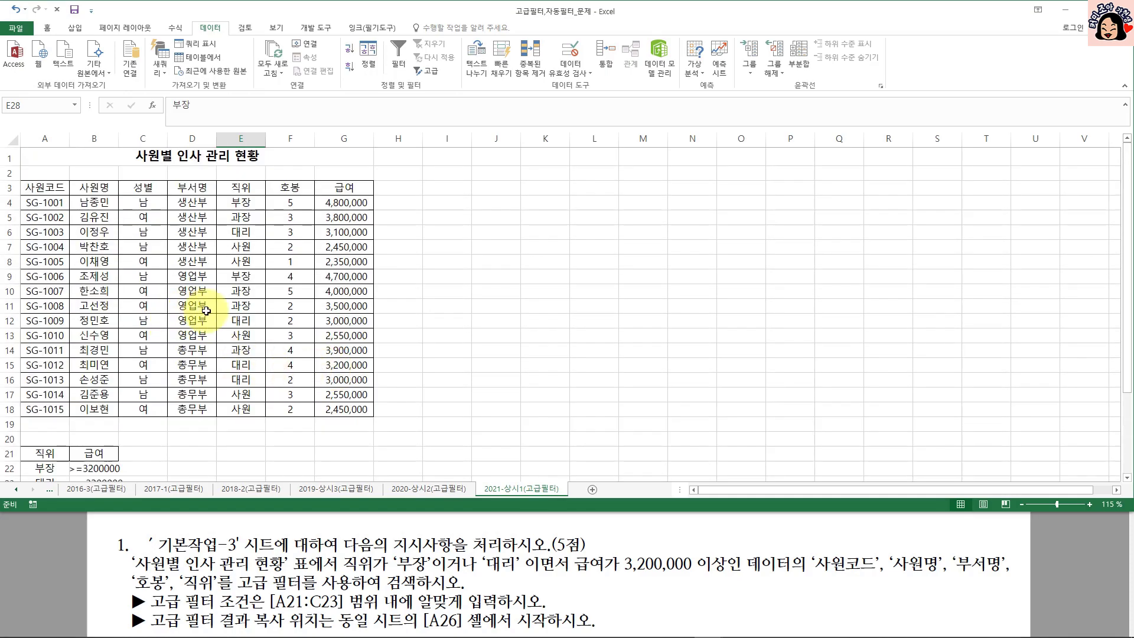
pyautogui.click(310, 314)
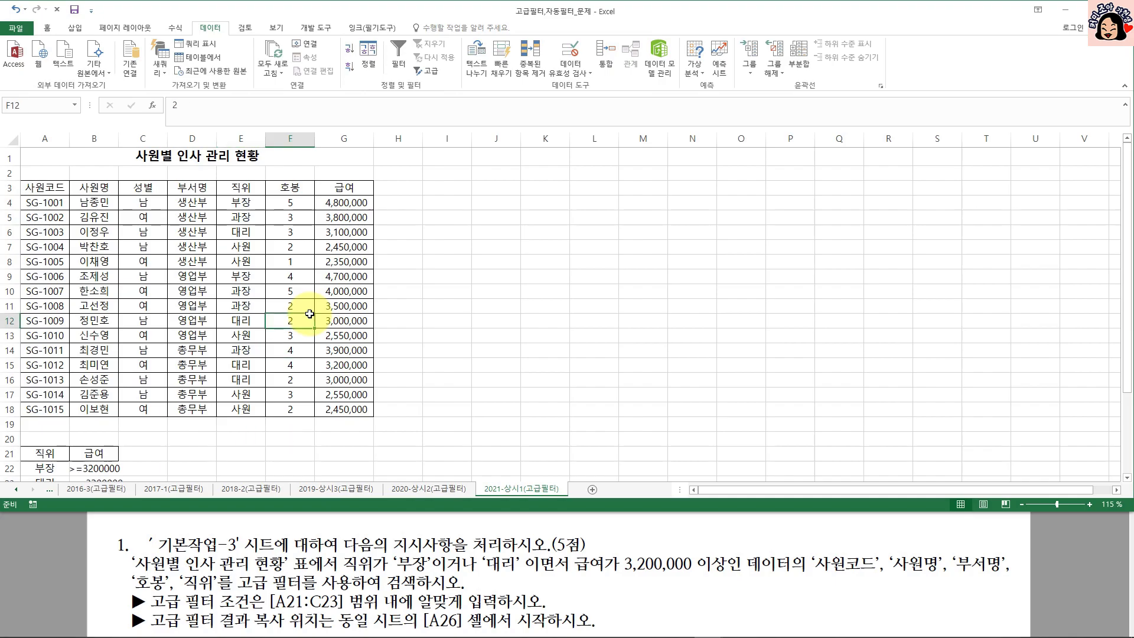